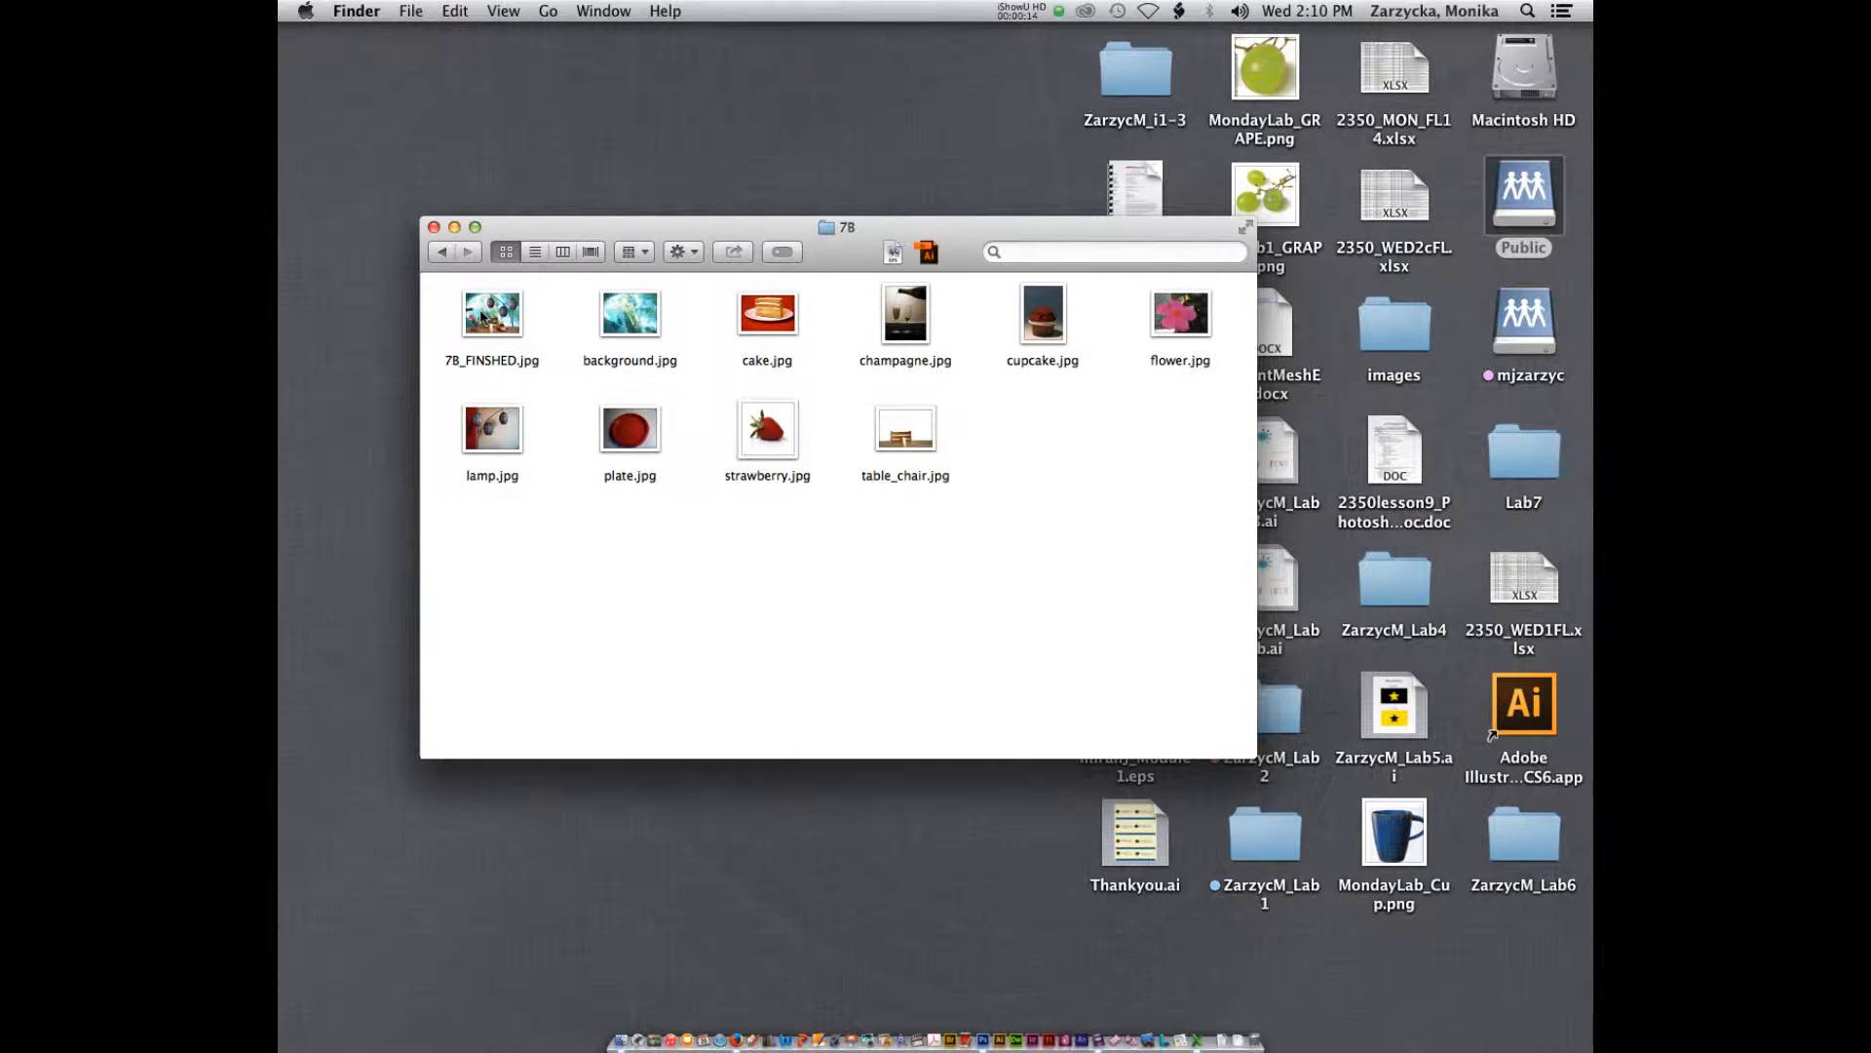
# Step: View the finished composite 7B_FINSHED.jpg, close it, and return to the 7B image folder
pyautogui.doubleClick(482, 317)
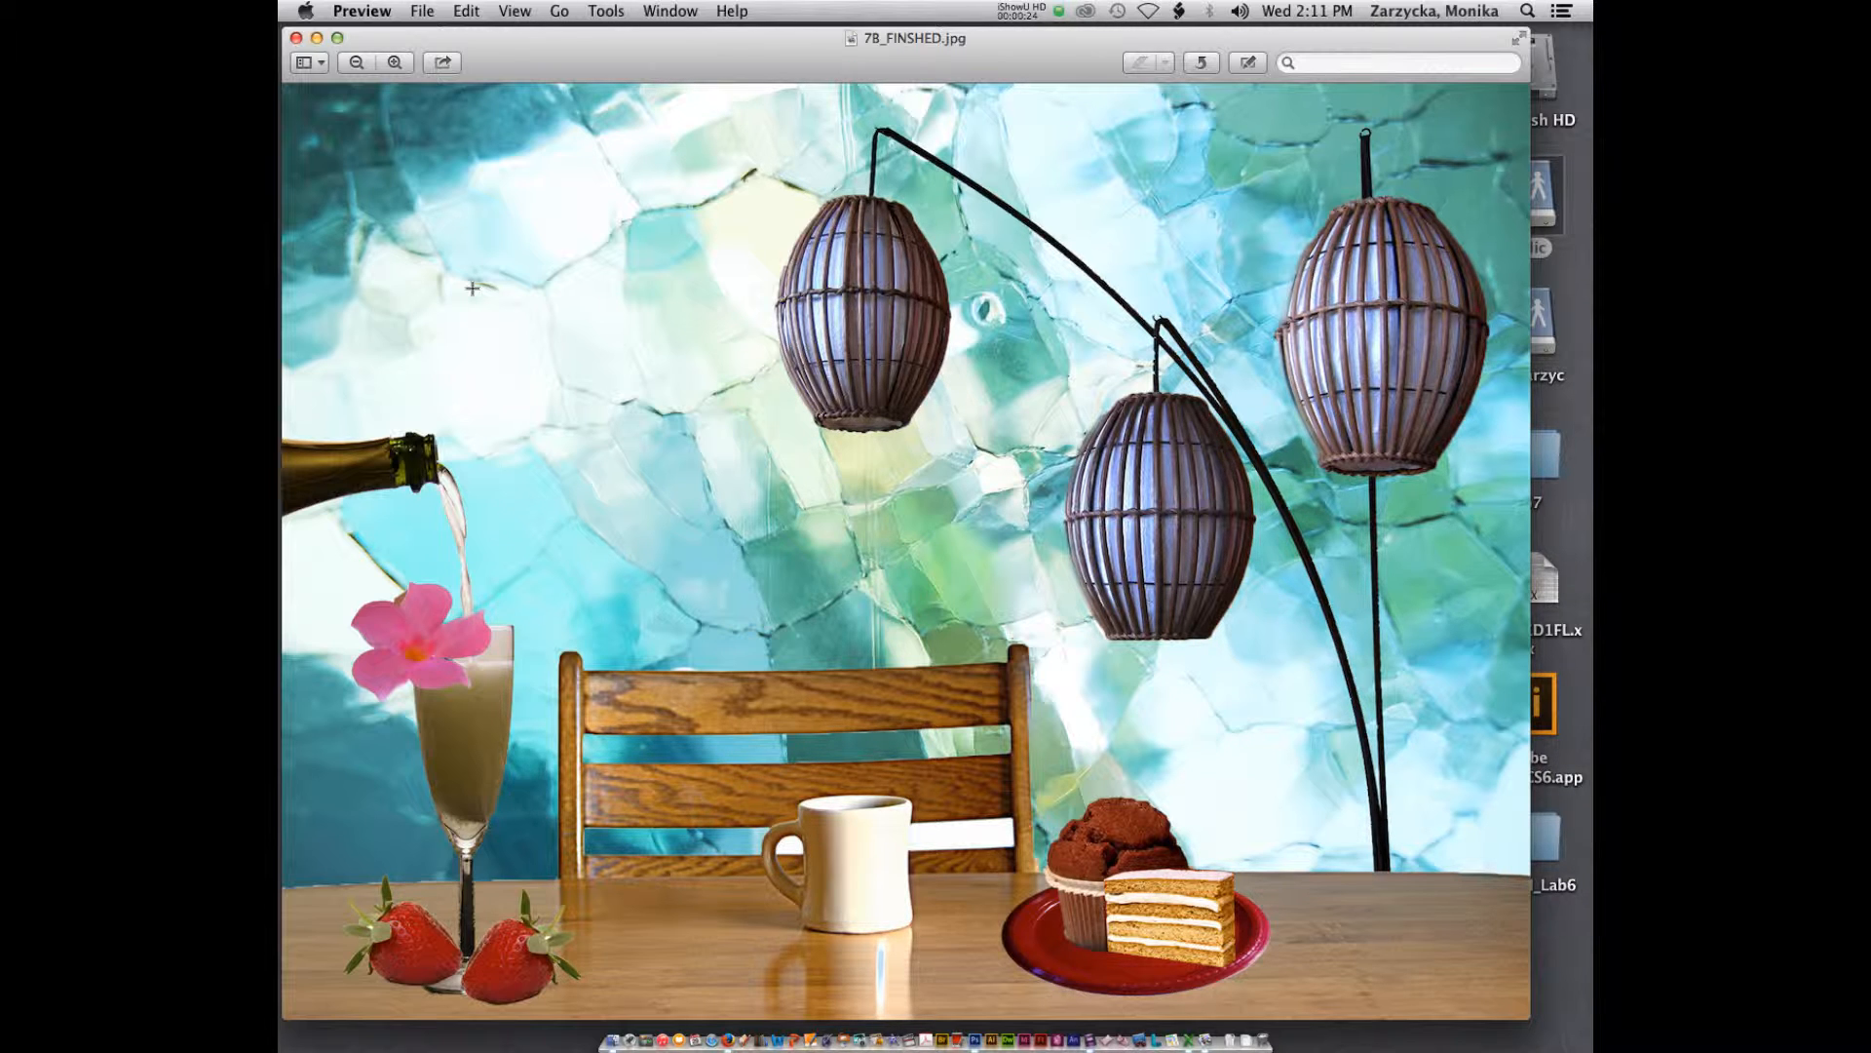
pyautogui.moveTo(1064, 54); pyautogui.dragTo(279, 49)
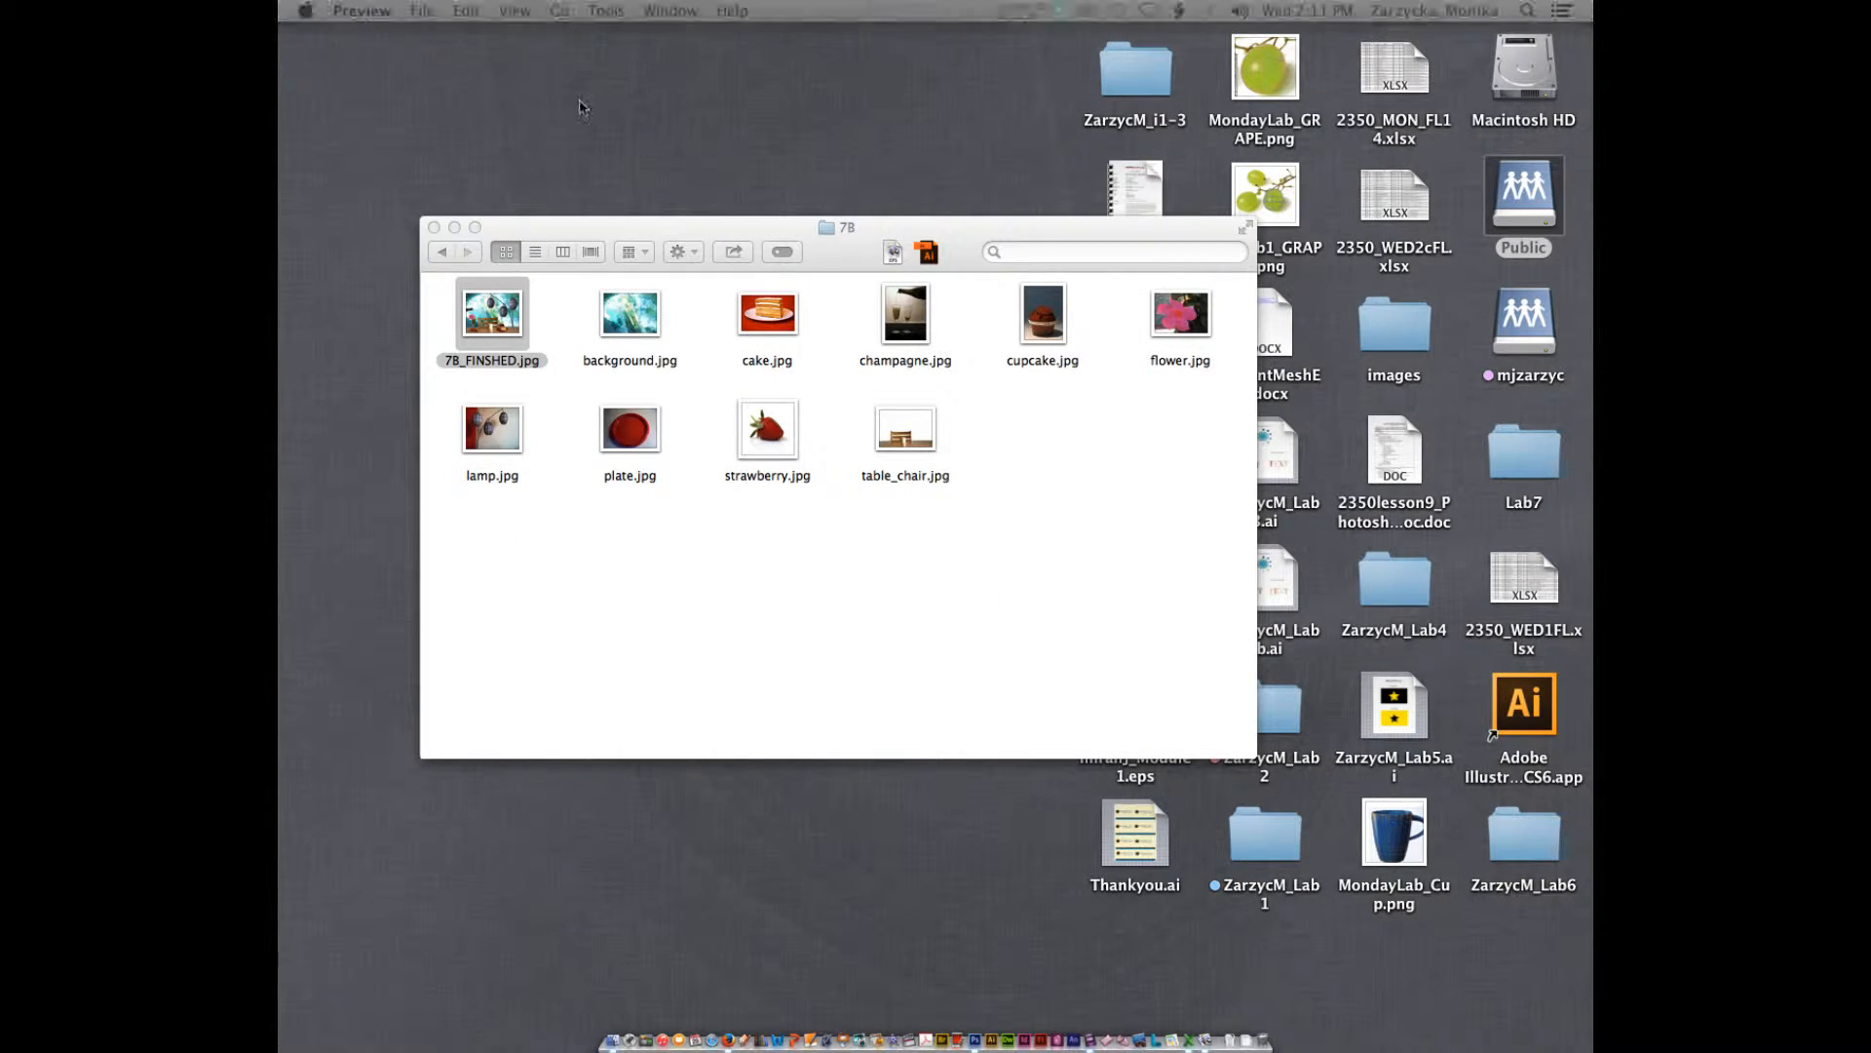
pyautogui.moveTo(855, 261); pyautogui.dragTo(916, 339)
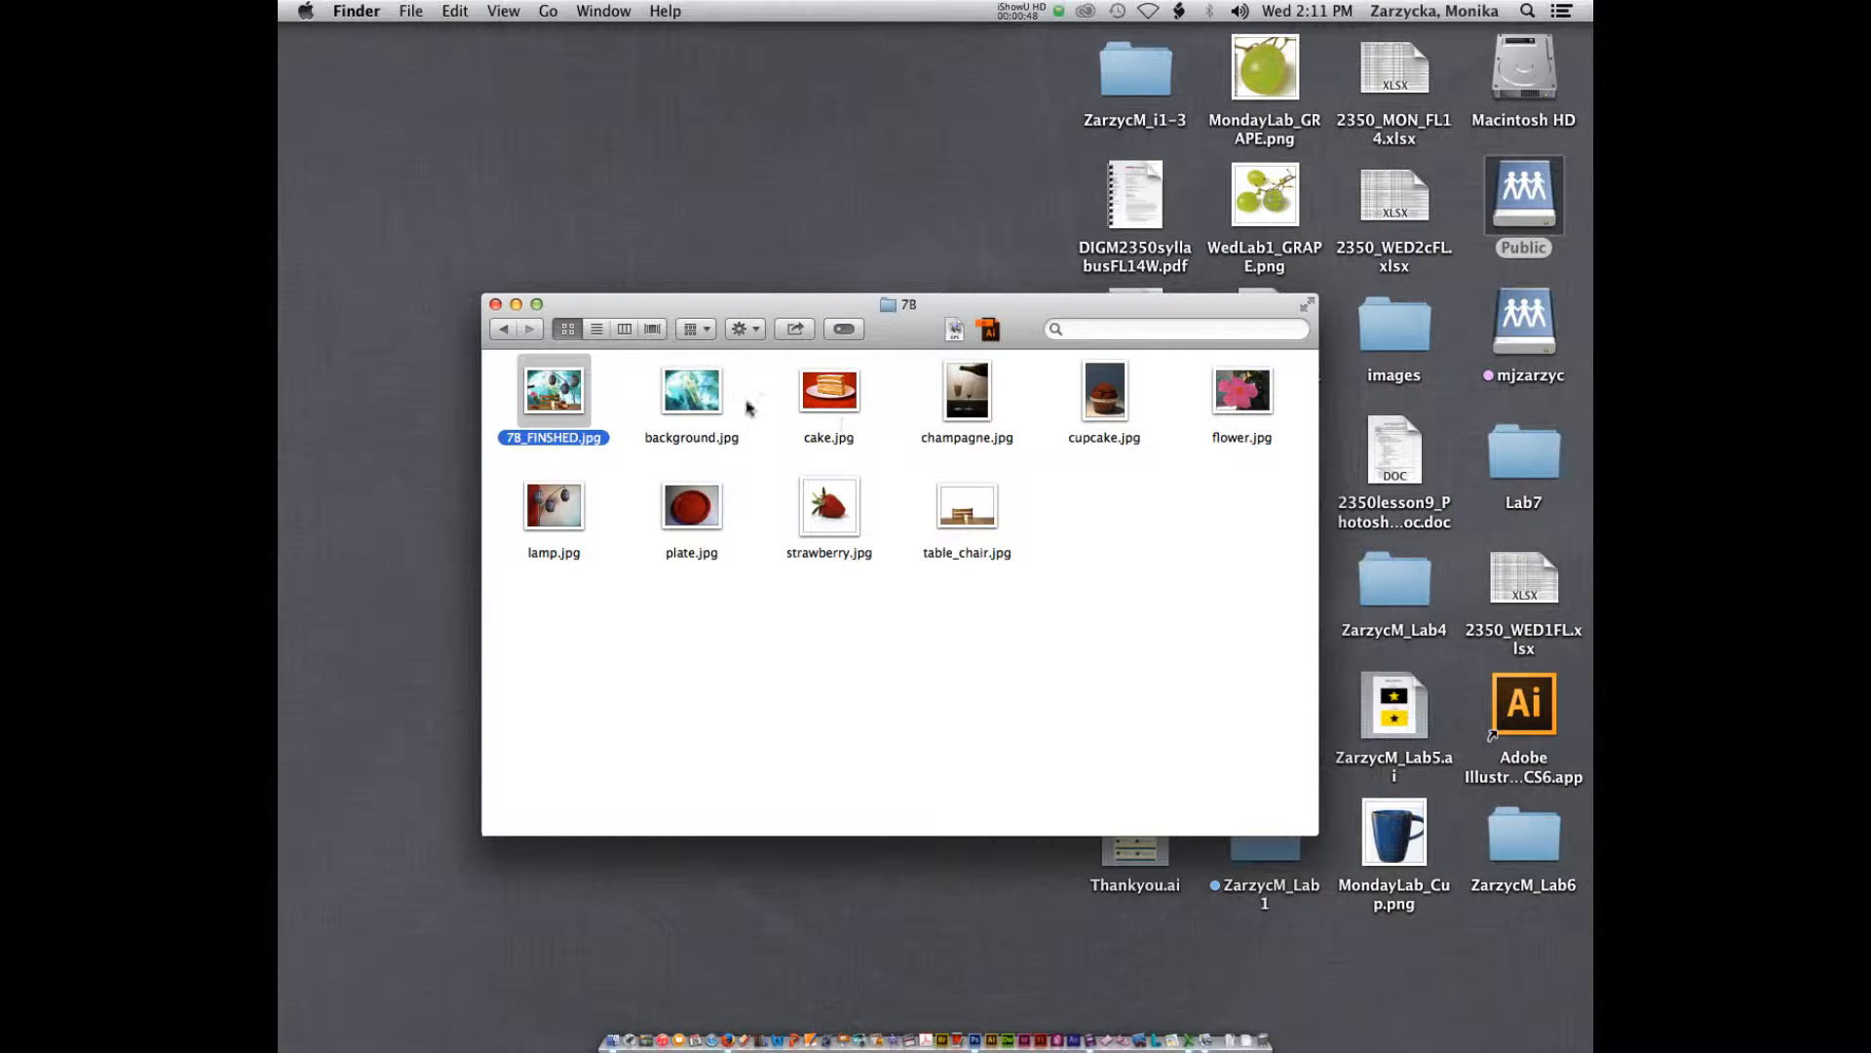
# Step: Open background.jpg from the 7B folder in Photoshop, assigning the working RGB profile Adobe RGB (1998)
pyautogui.moveTo(691, 395); pyautogui.dragTo(975, 1028)
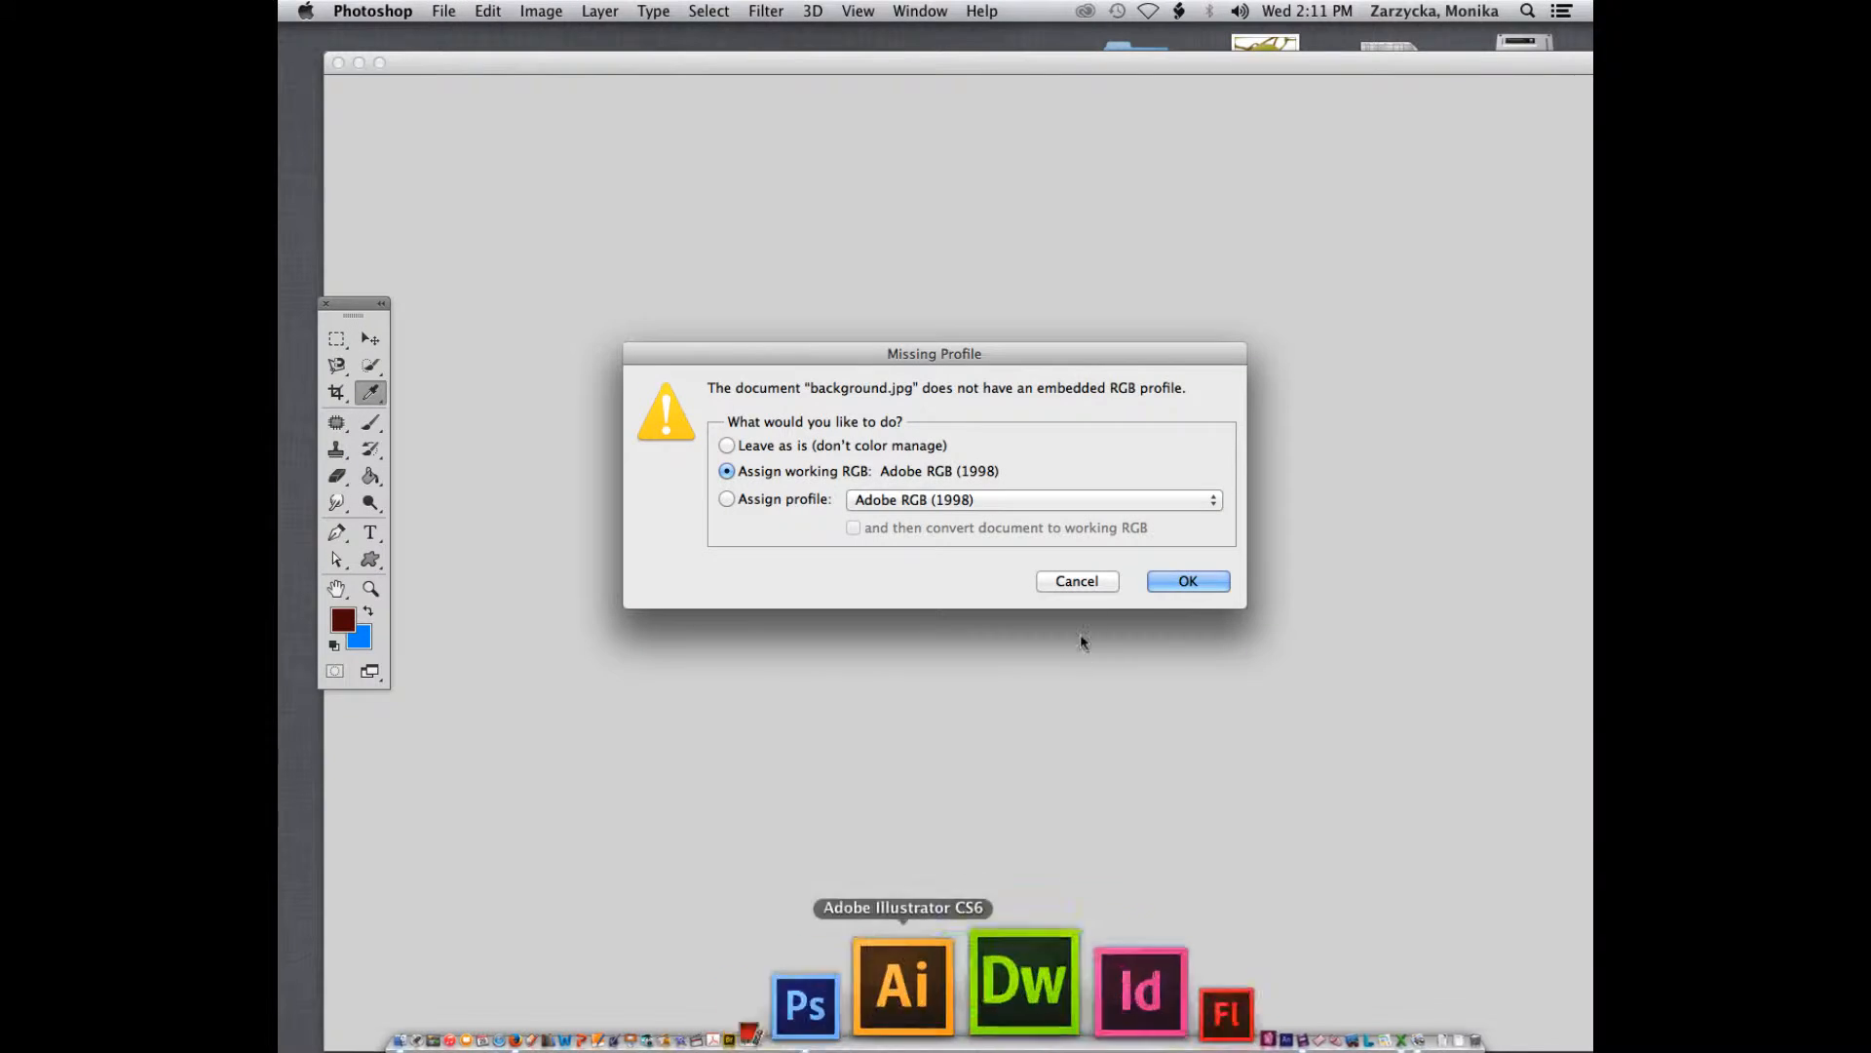
pyautogui.click(1188, 581)
pyautogui.moveTo(722, 207); pyautogui.dragTo(712, 80)
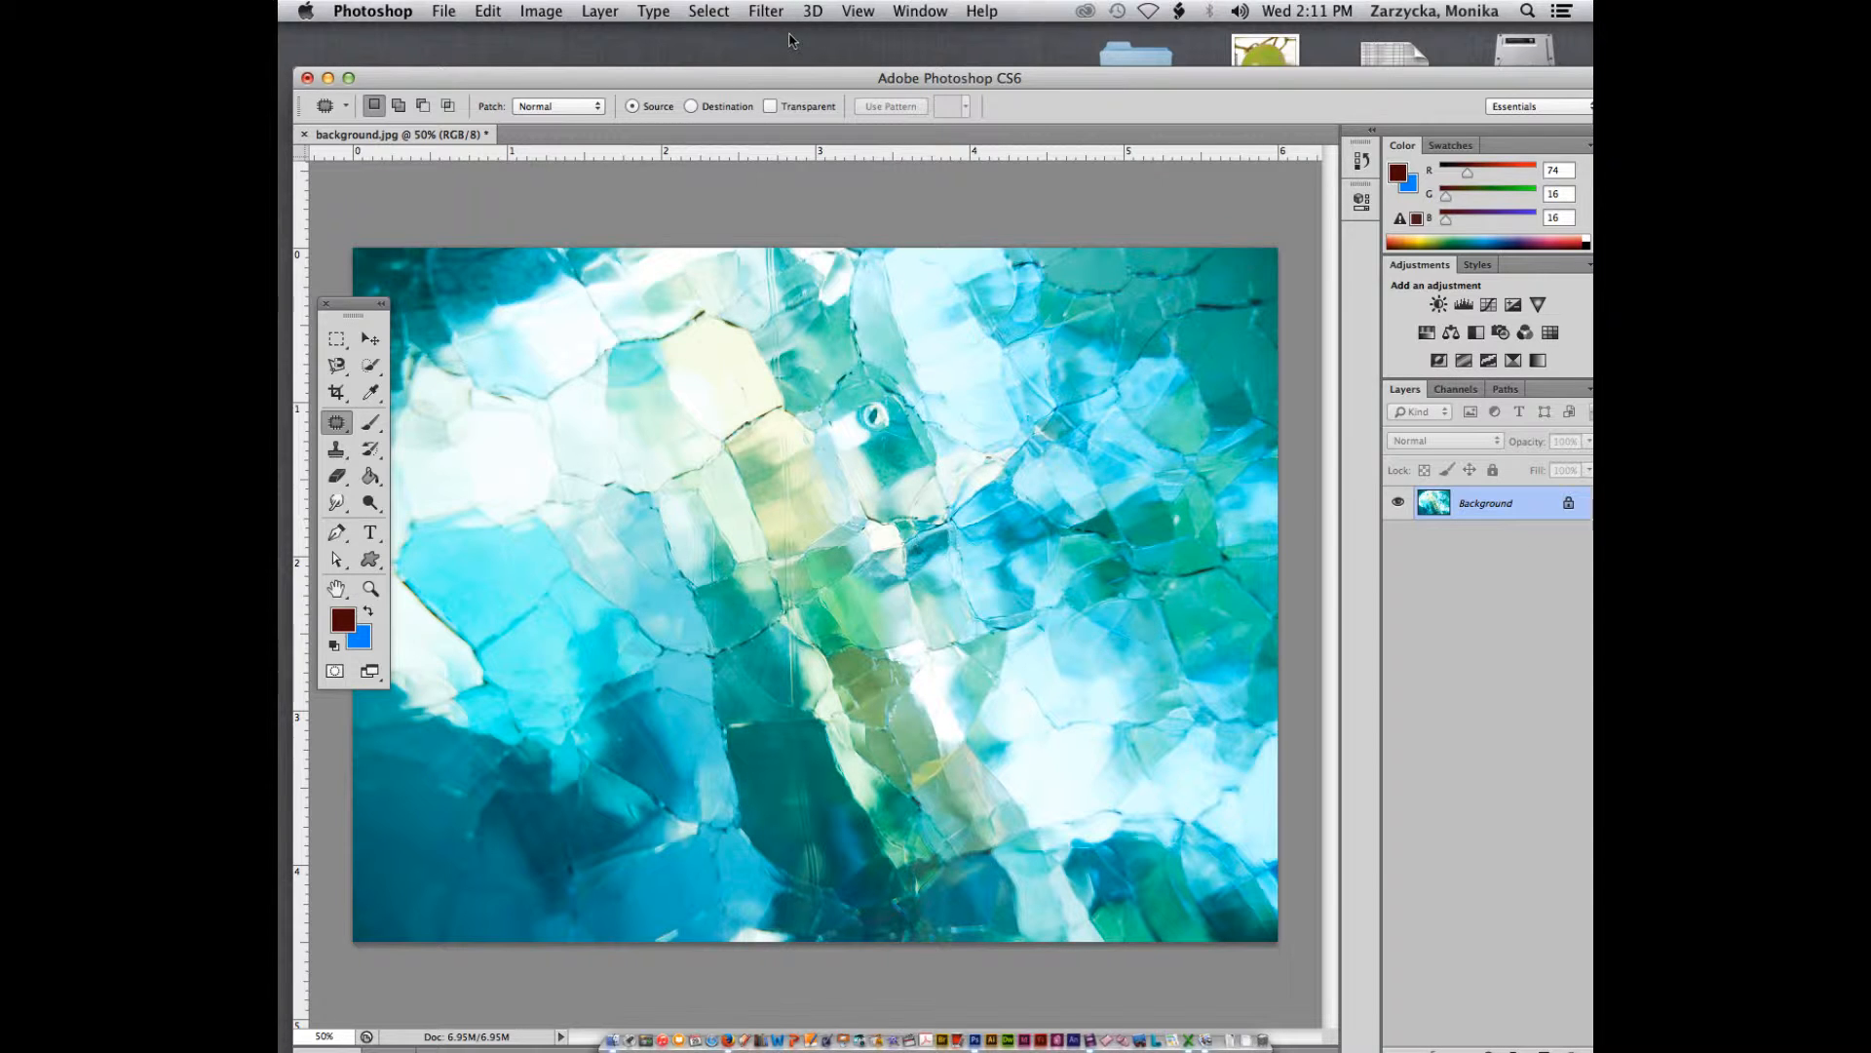
# Step: Open table_chair.jpg from the 7B folder in Photoshop and show it at 50% magnification
pyautogui.moveTo(792, 84); pyautogui.dragTo(780, 338)
pyautogui.click(835, 305)
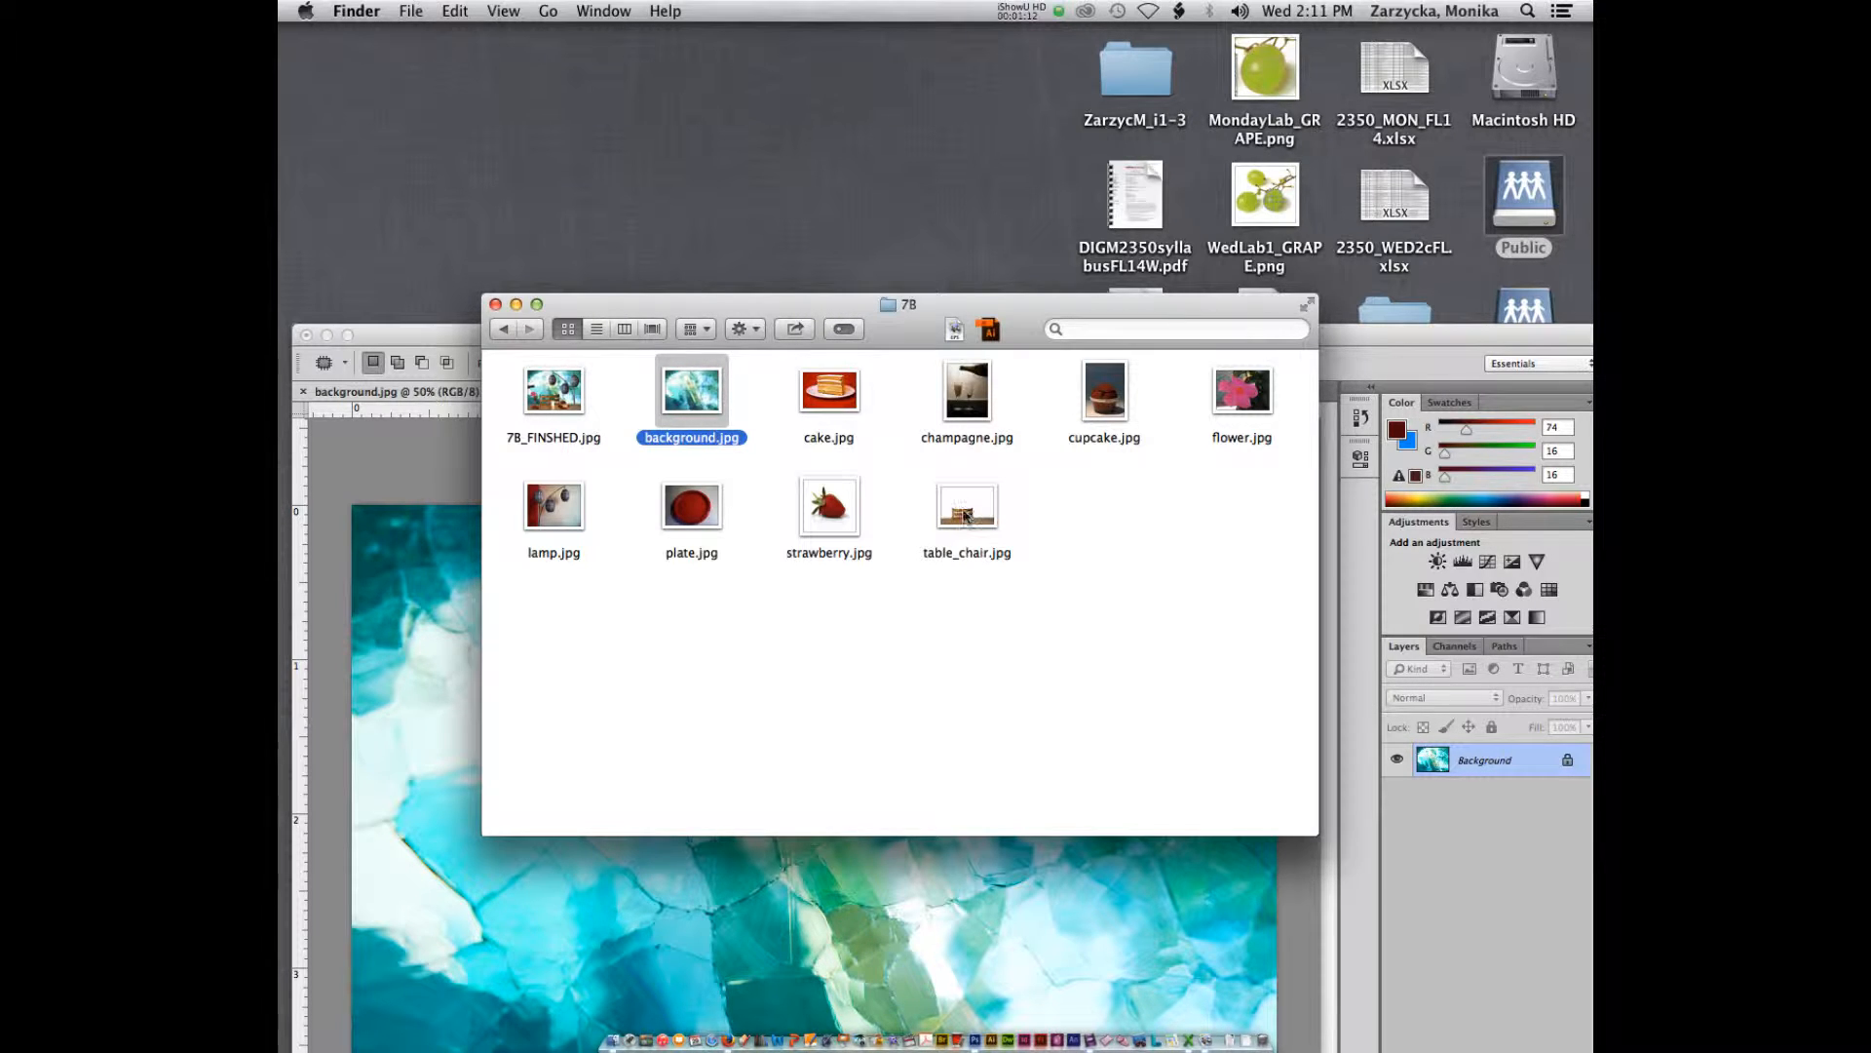
pyautogui.moveTo(959, 517); pyautogui.dragTo(969, 984)
pyautogui.click(978, 554)
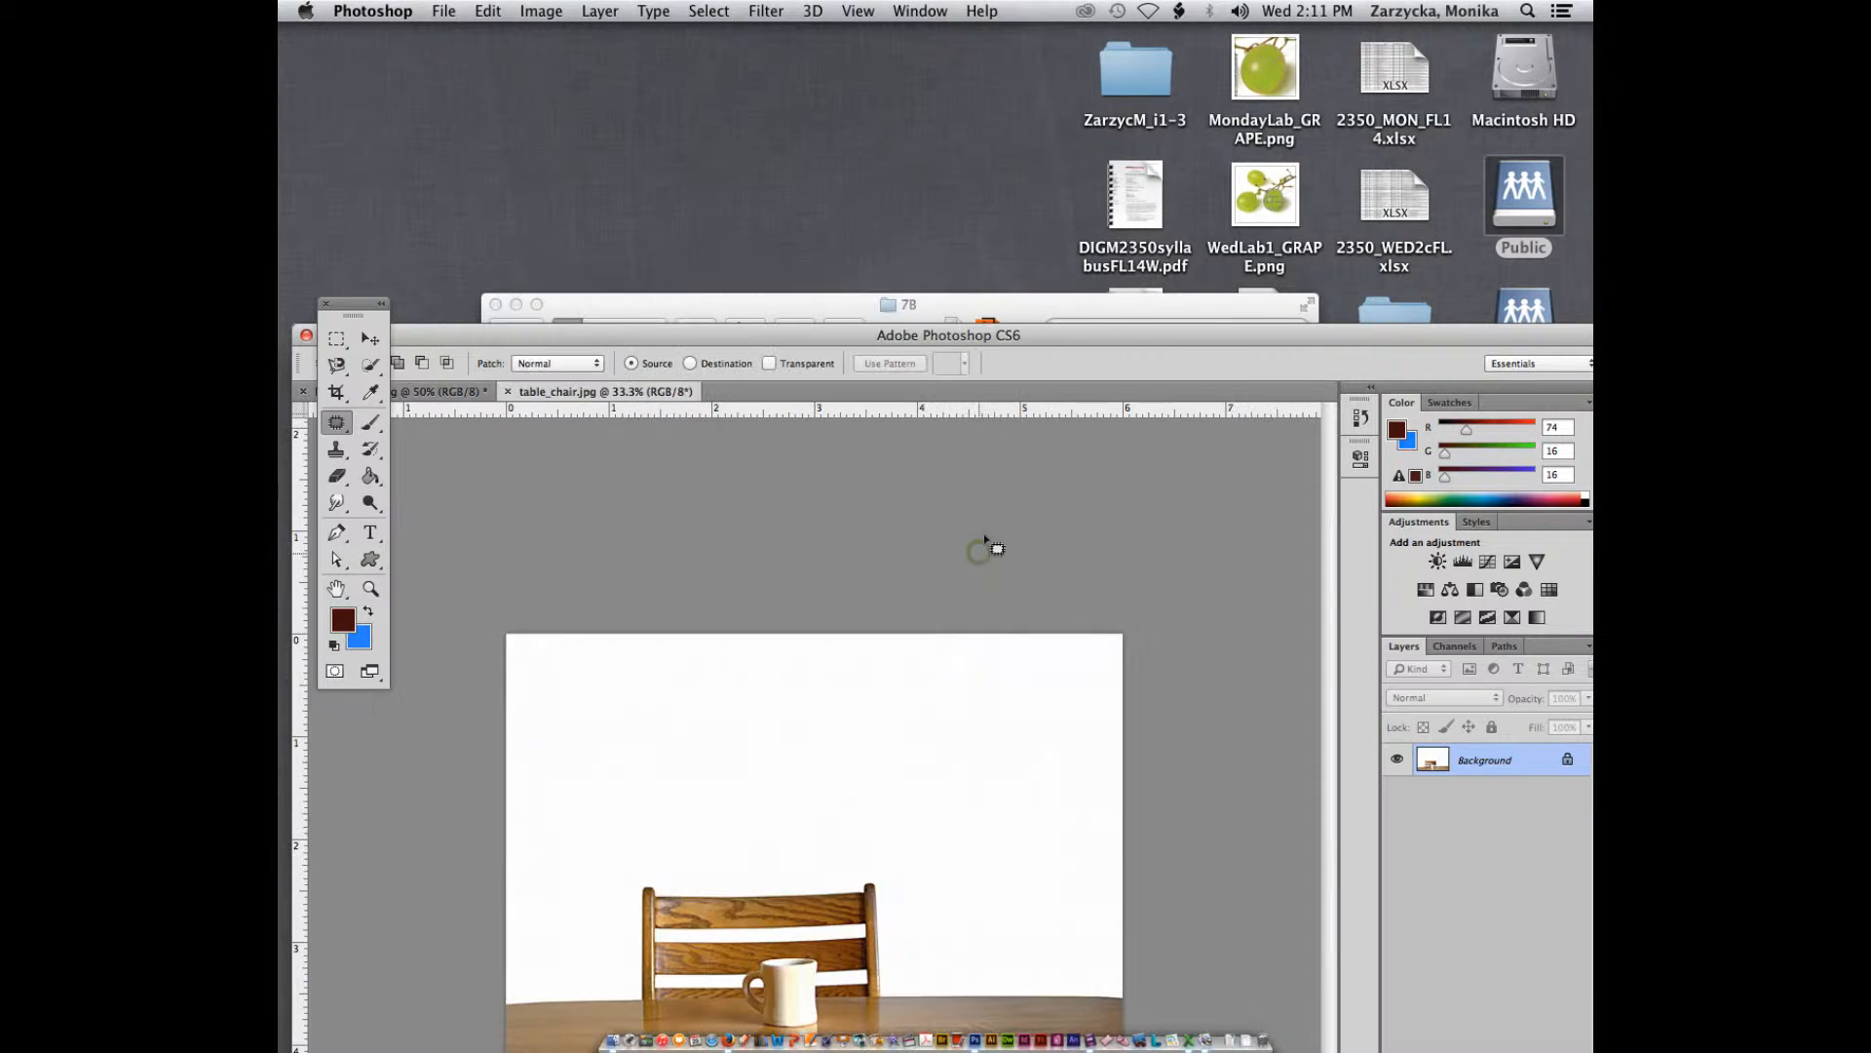
pyautogui.moveTo(882, 328); pyautogui.dragTo(891, 68)
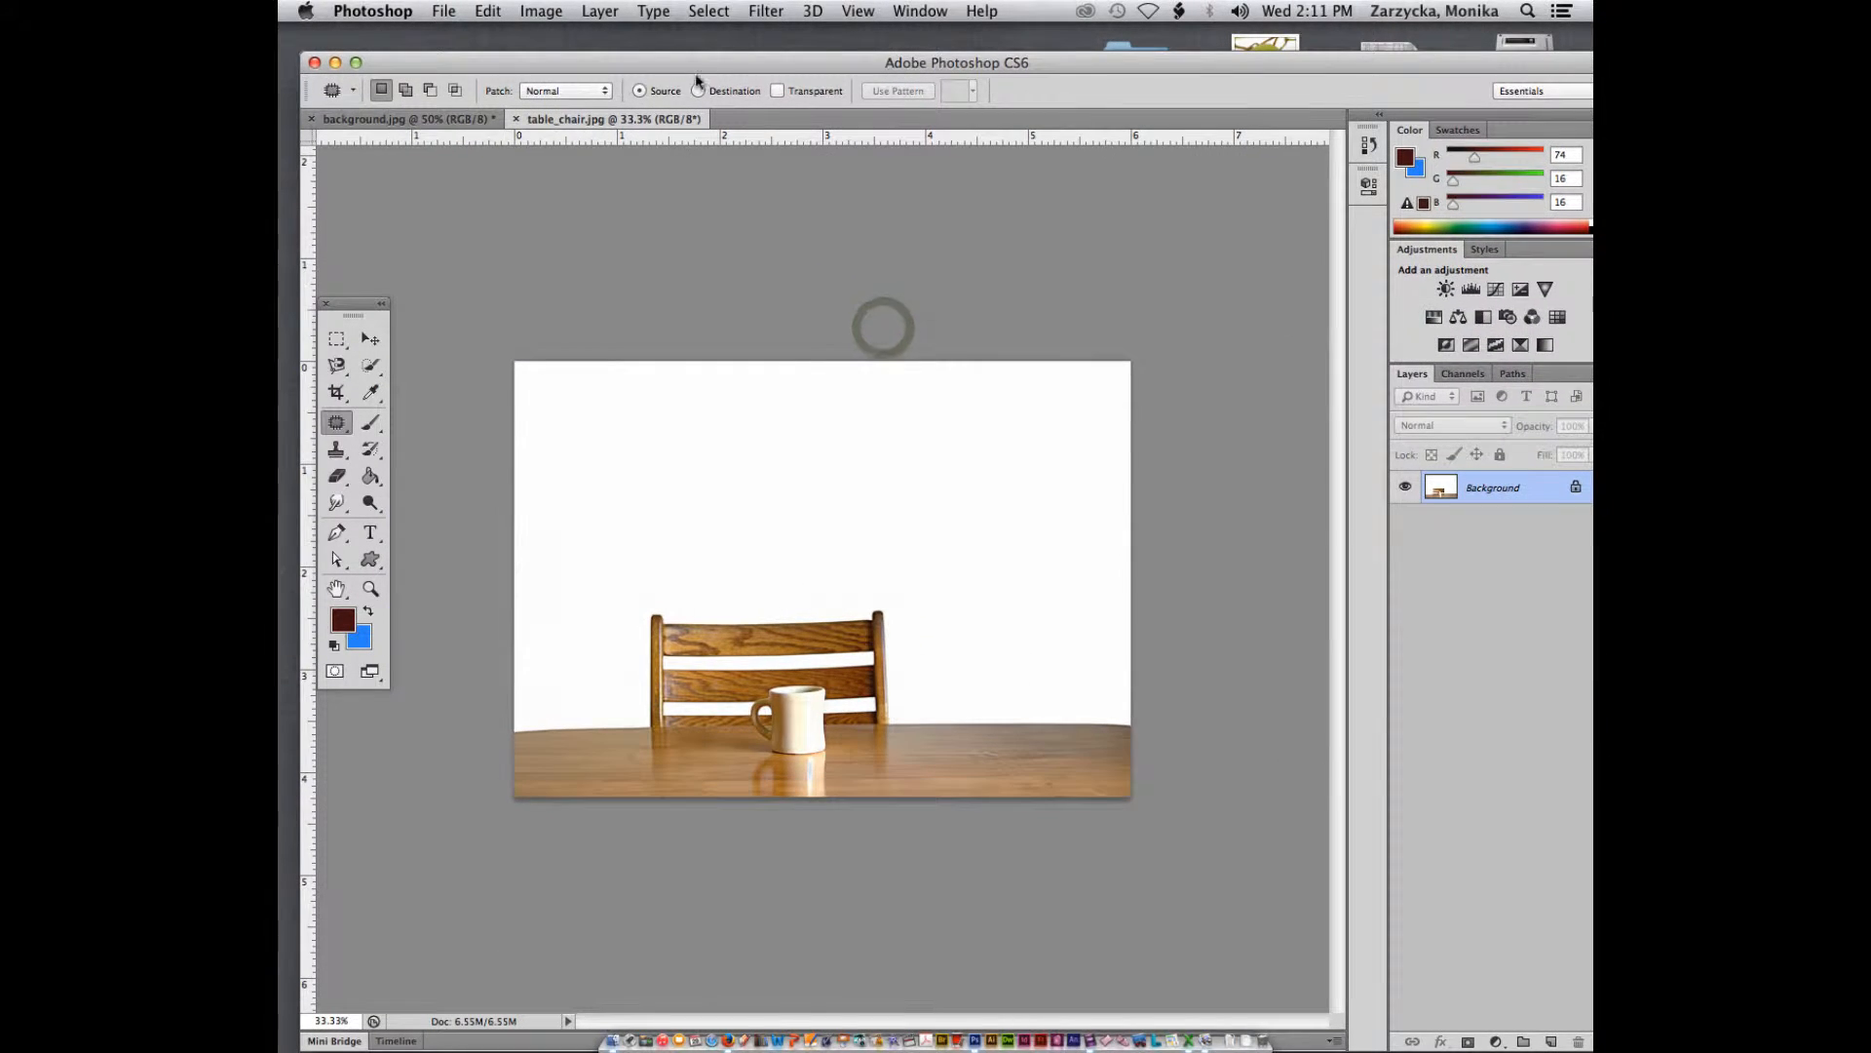
pyautogui.moveTo(595, 121)
pyautogui.mouseDown()
pyautogui.moveTo(683, 117)
pyautogui.moveTo(531, 150)
pyautogui.moveTo(558, 121)
pyautogui.mouseUp()
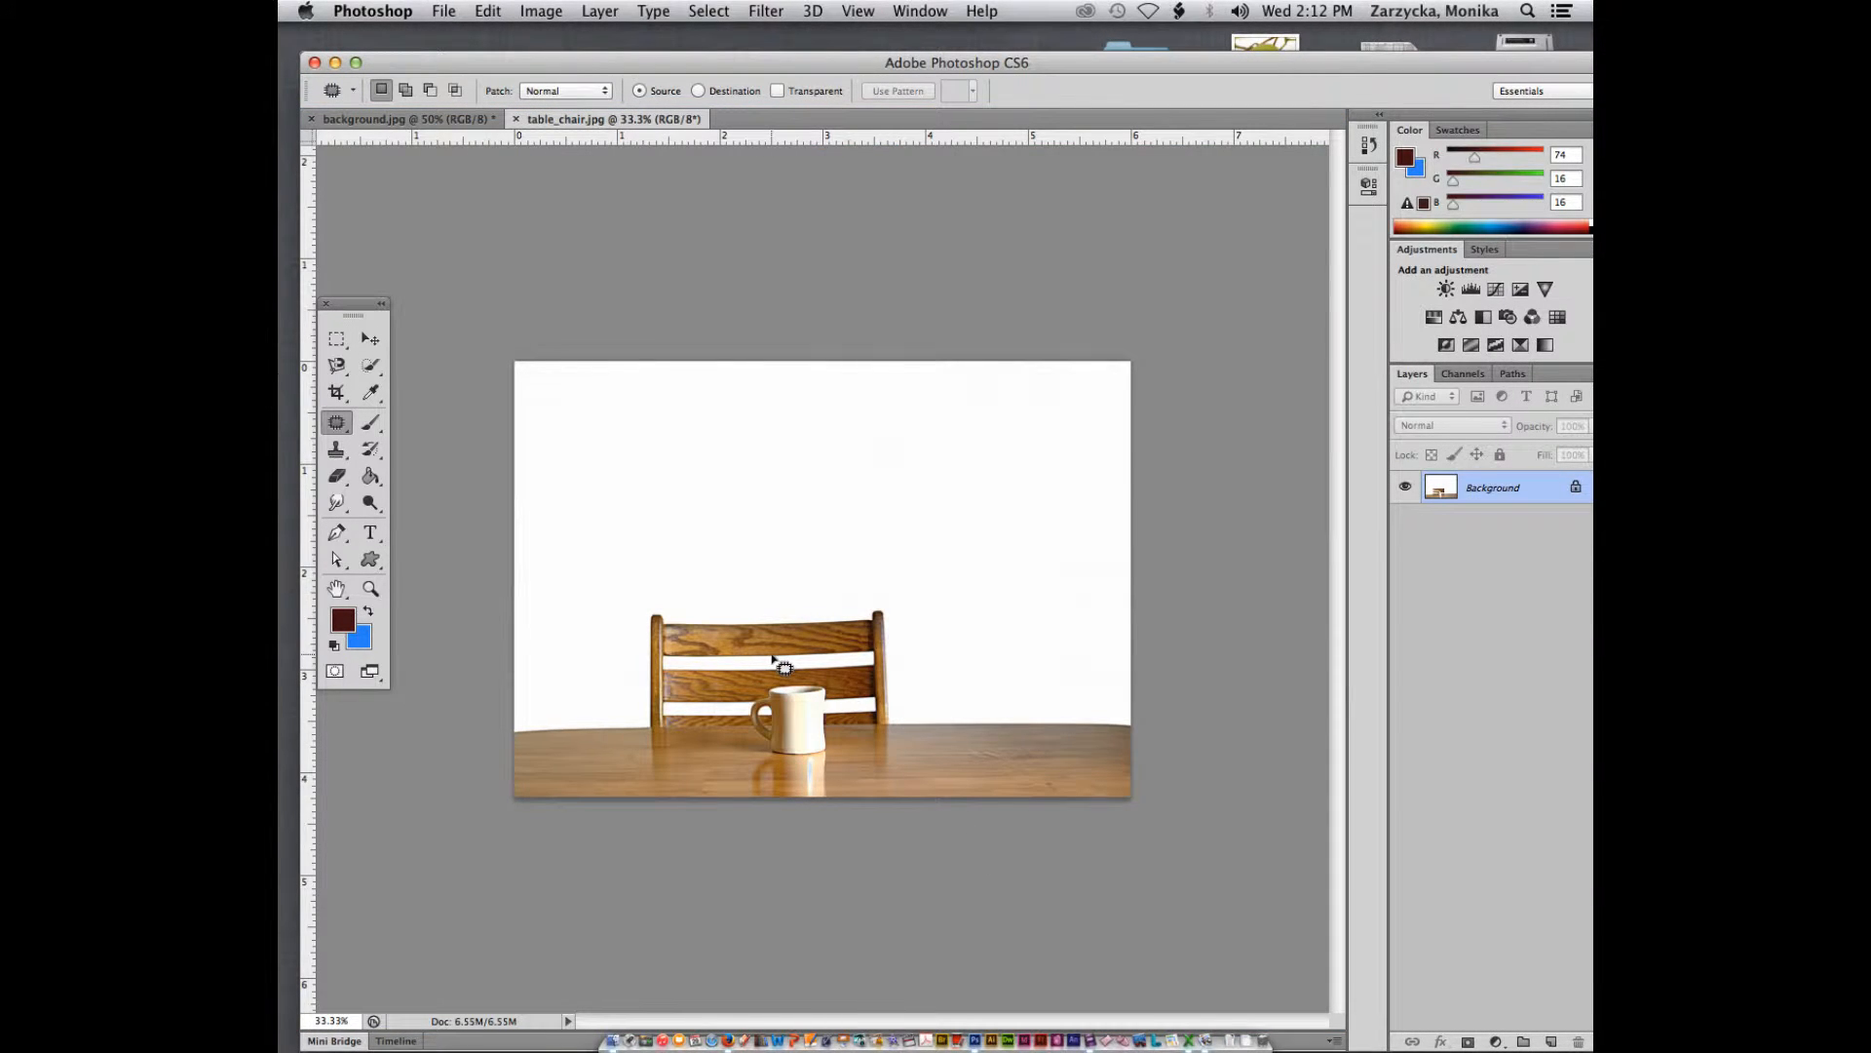
pyautogui.press('super+equal')
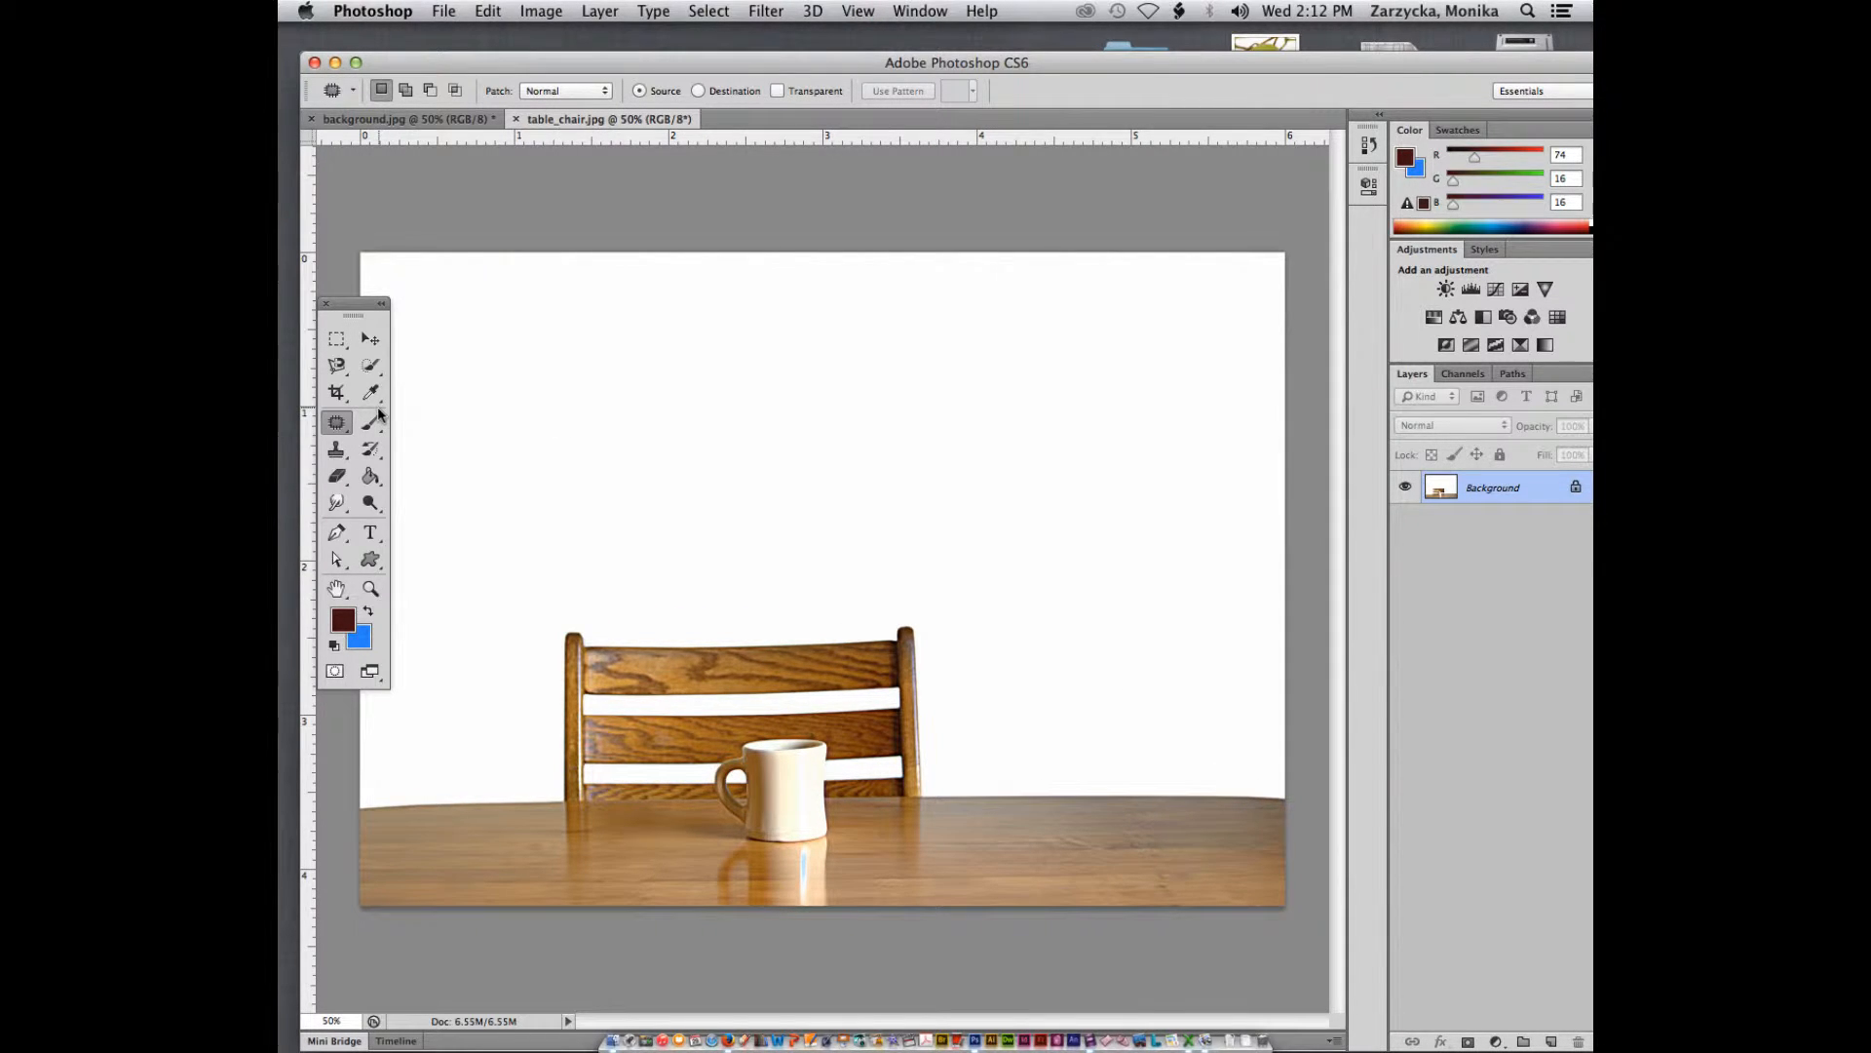
pyautogui.click(335, 346)
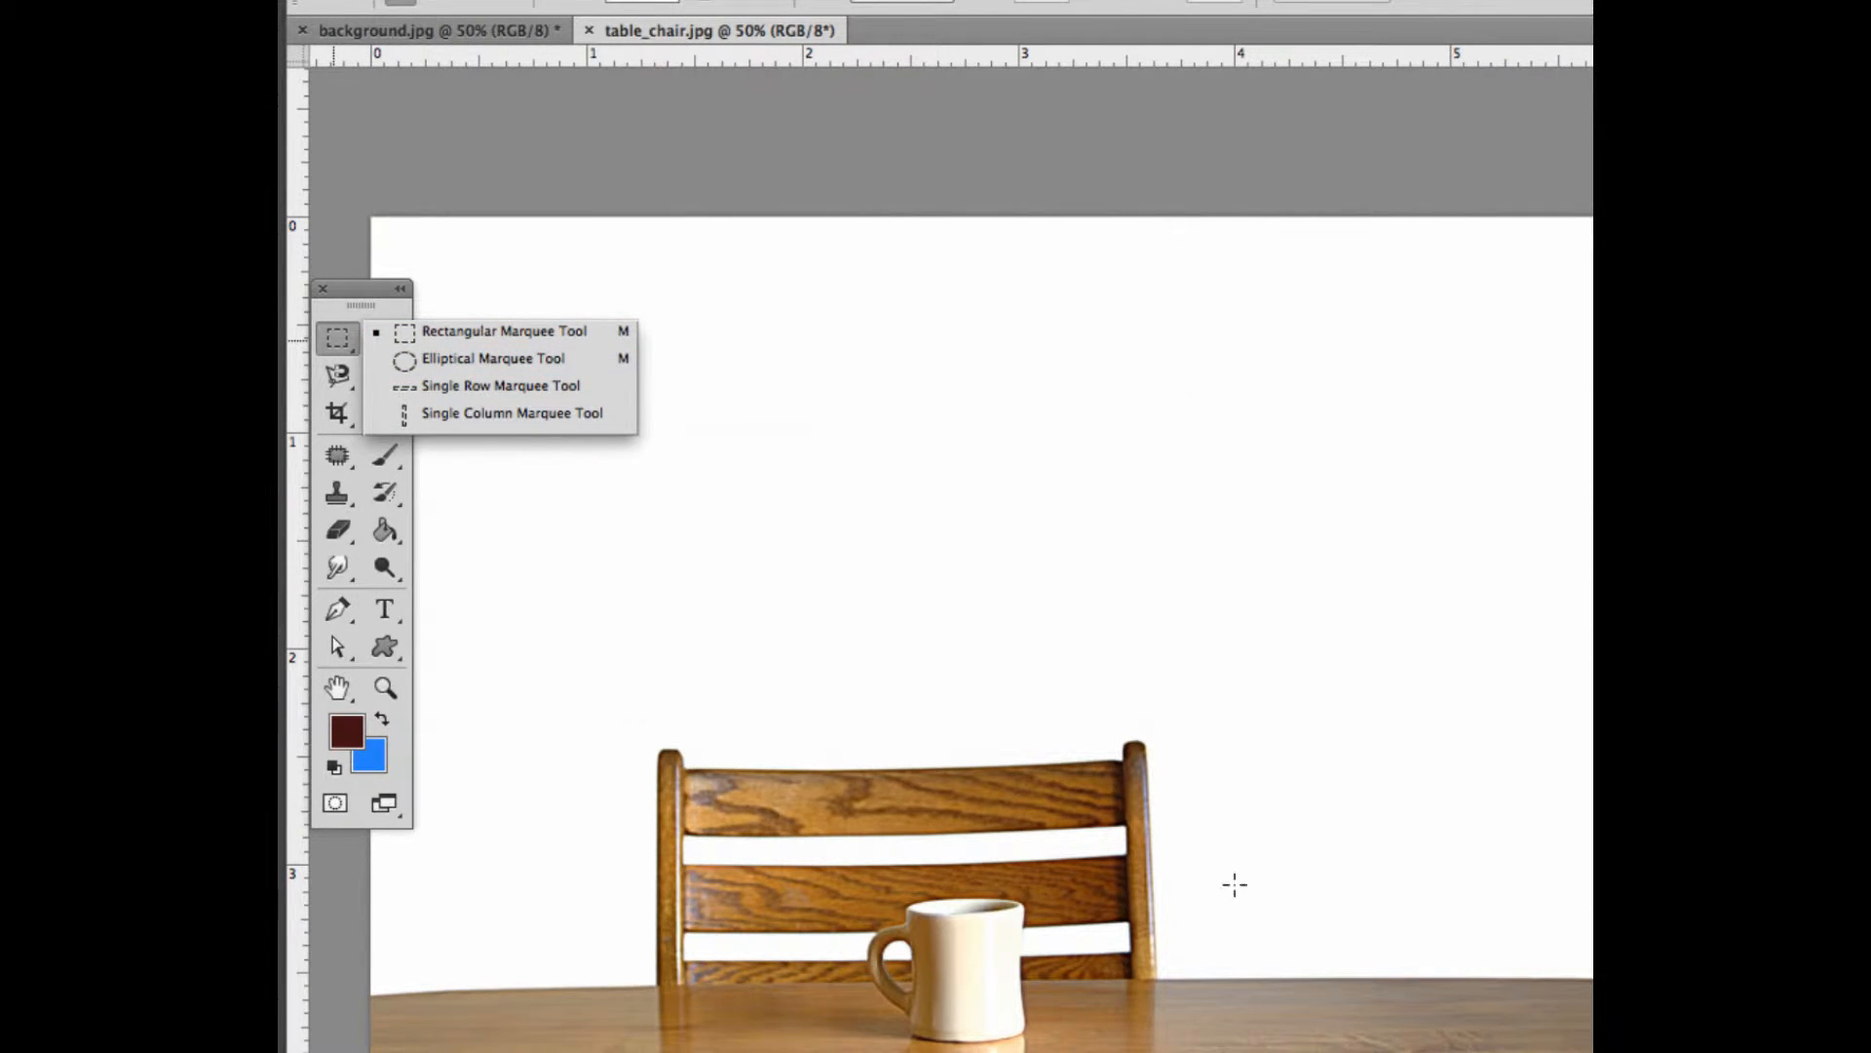
pyautogui.click(337, 375)
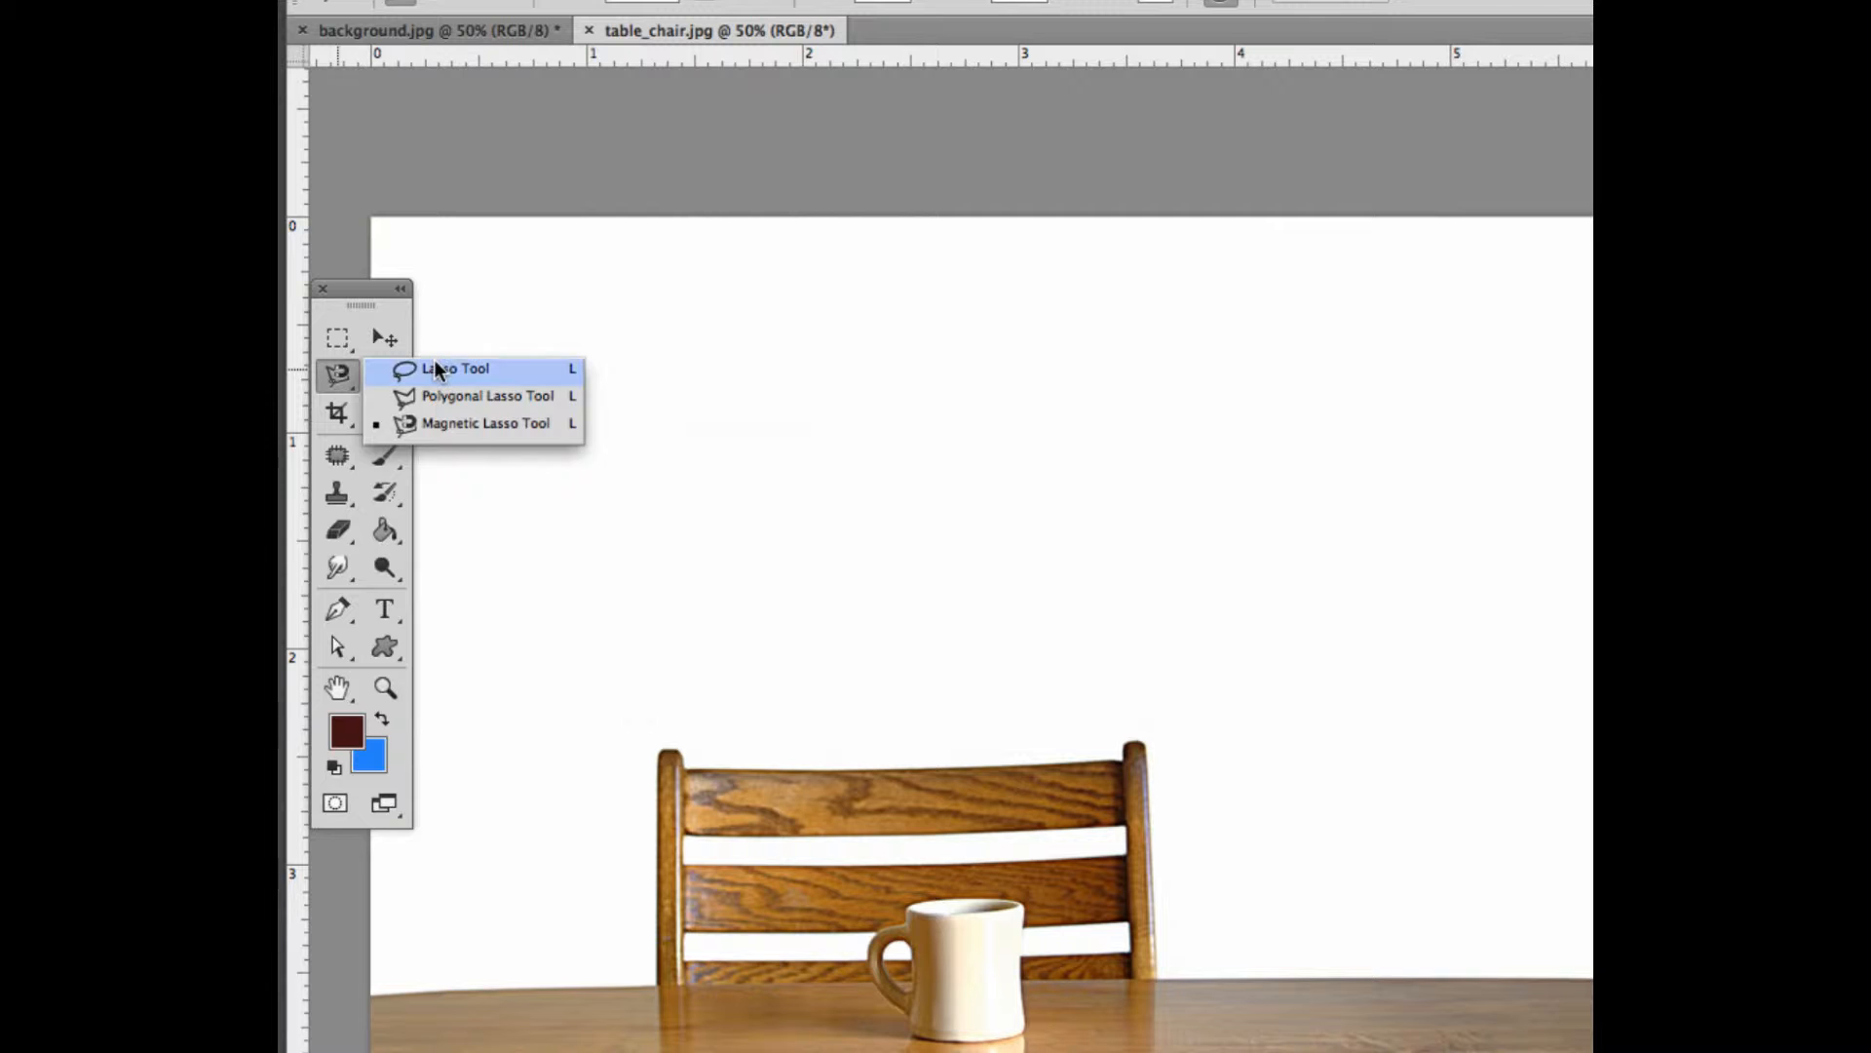
pyautogui.click(436, 369)
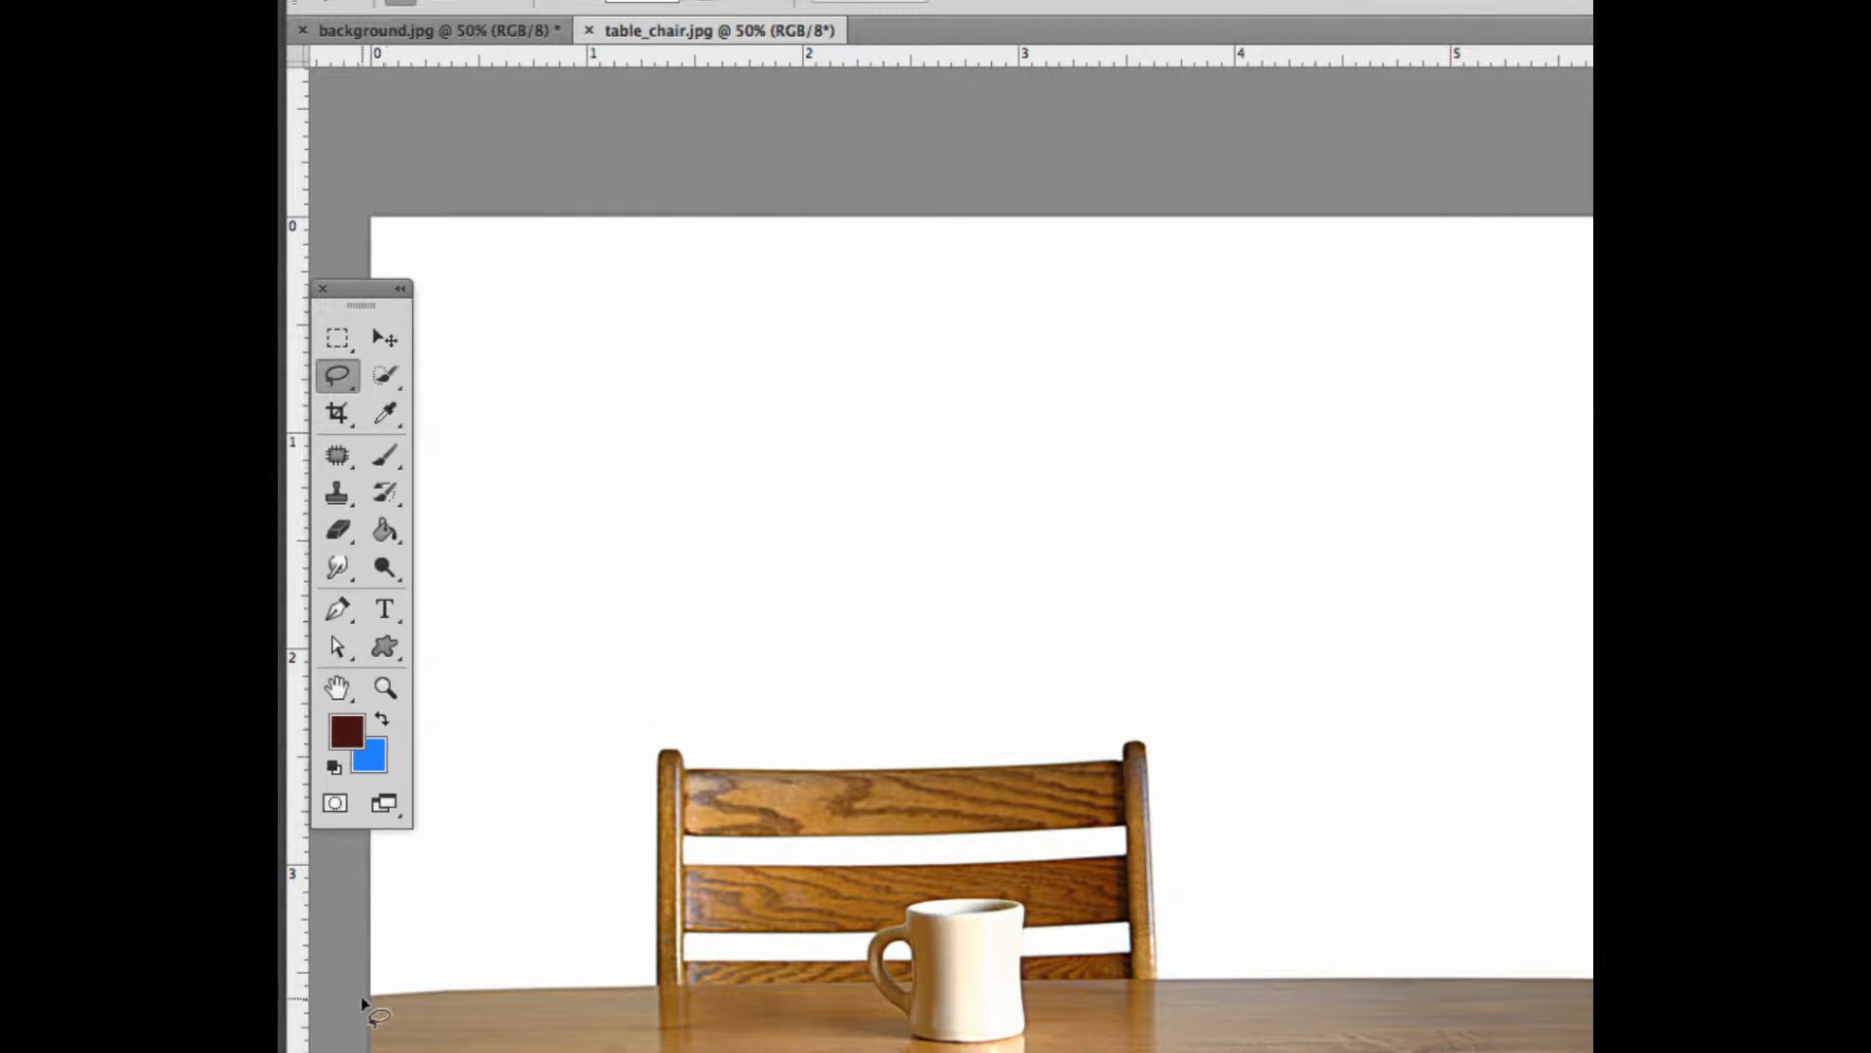
pyautogui.click(336, 371)
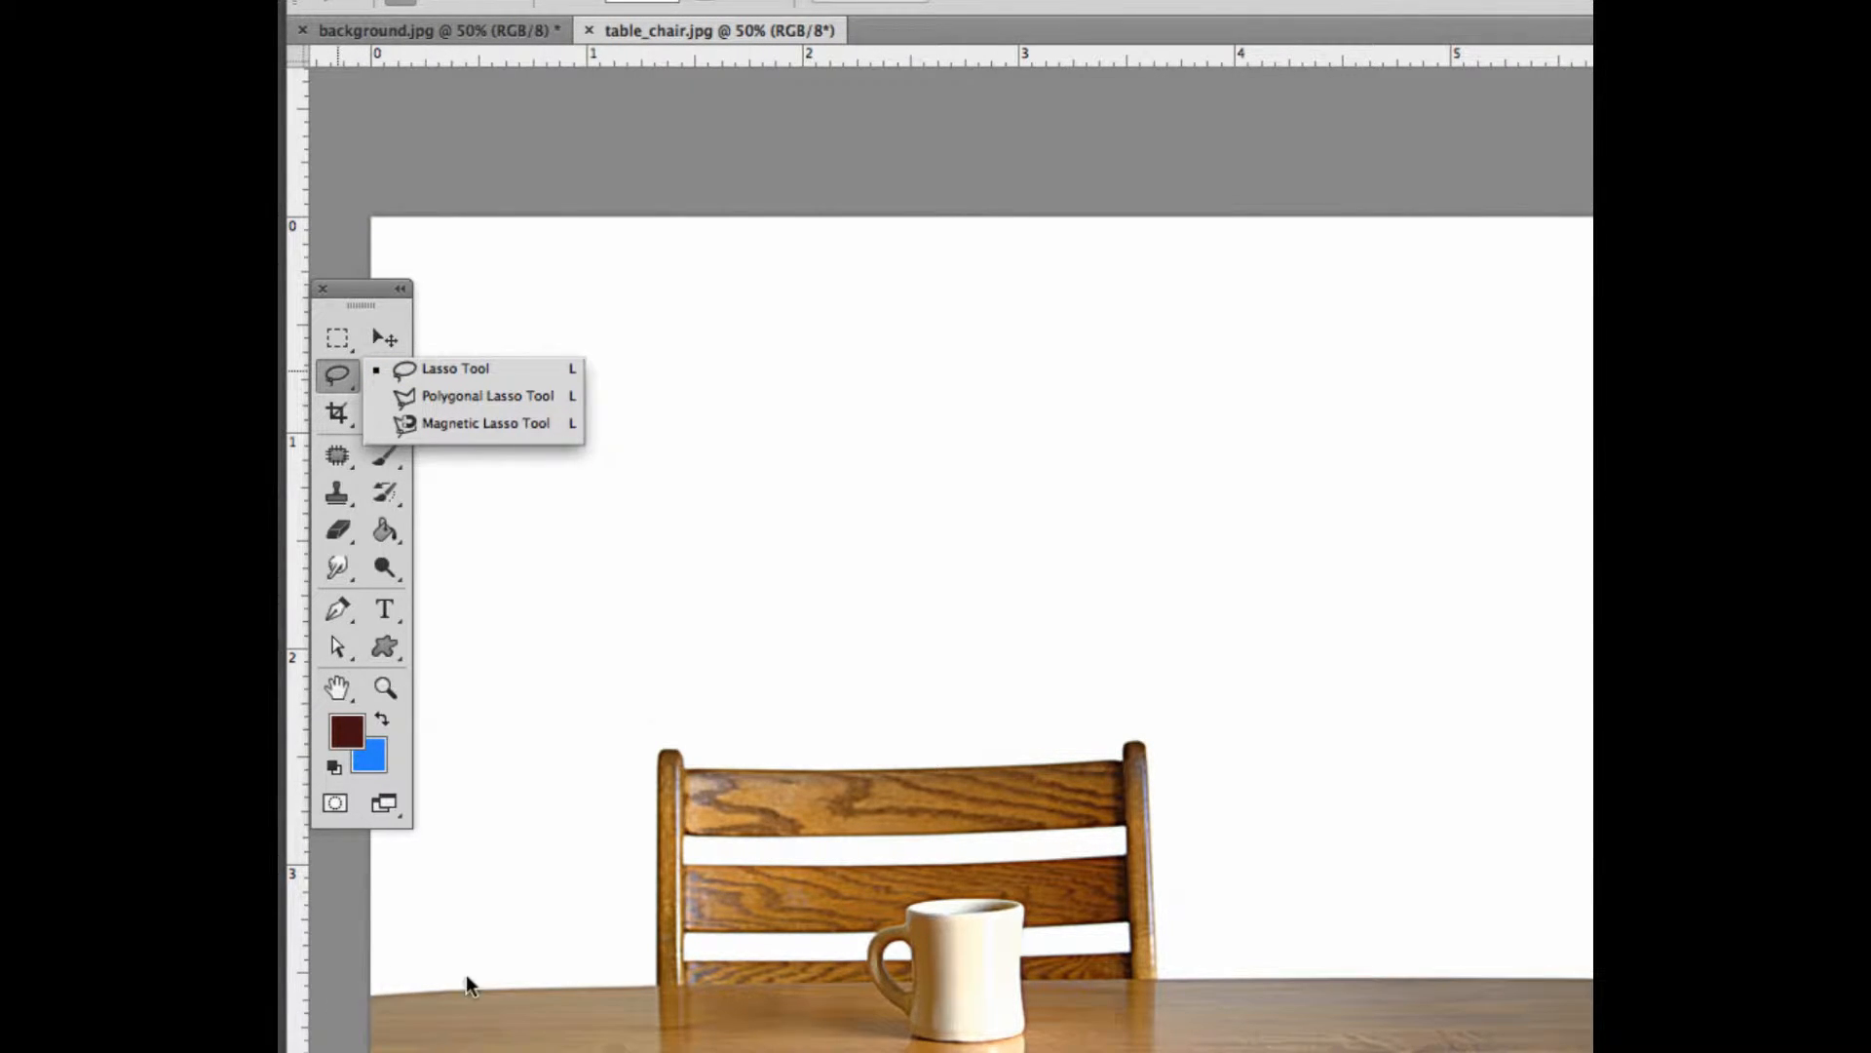
pyautogui.click(333, 378)
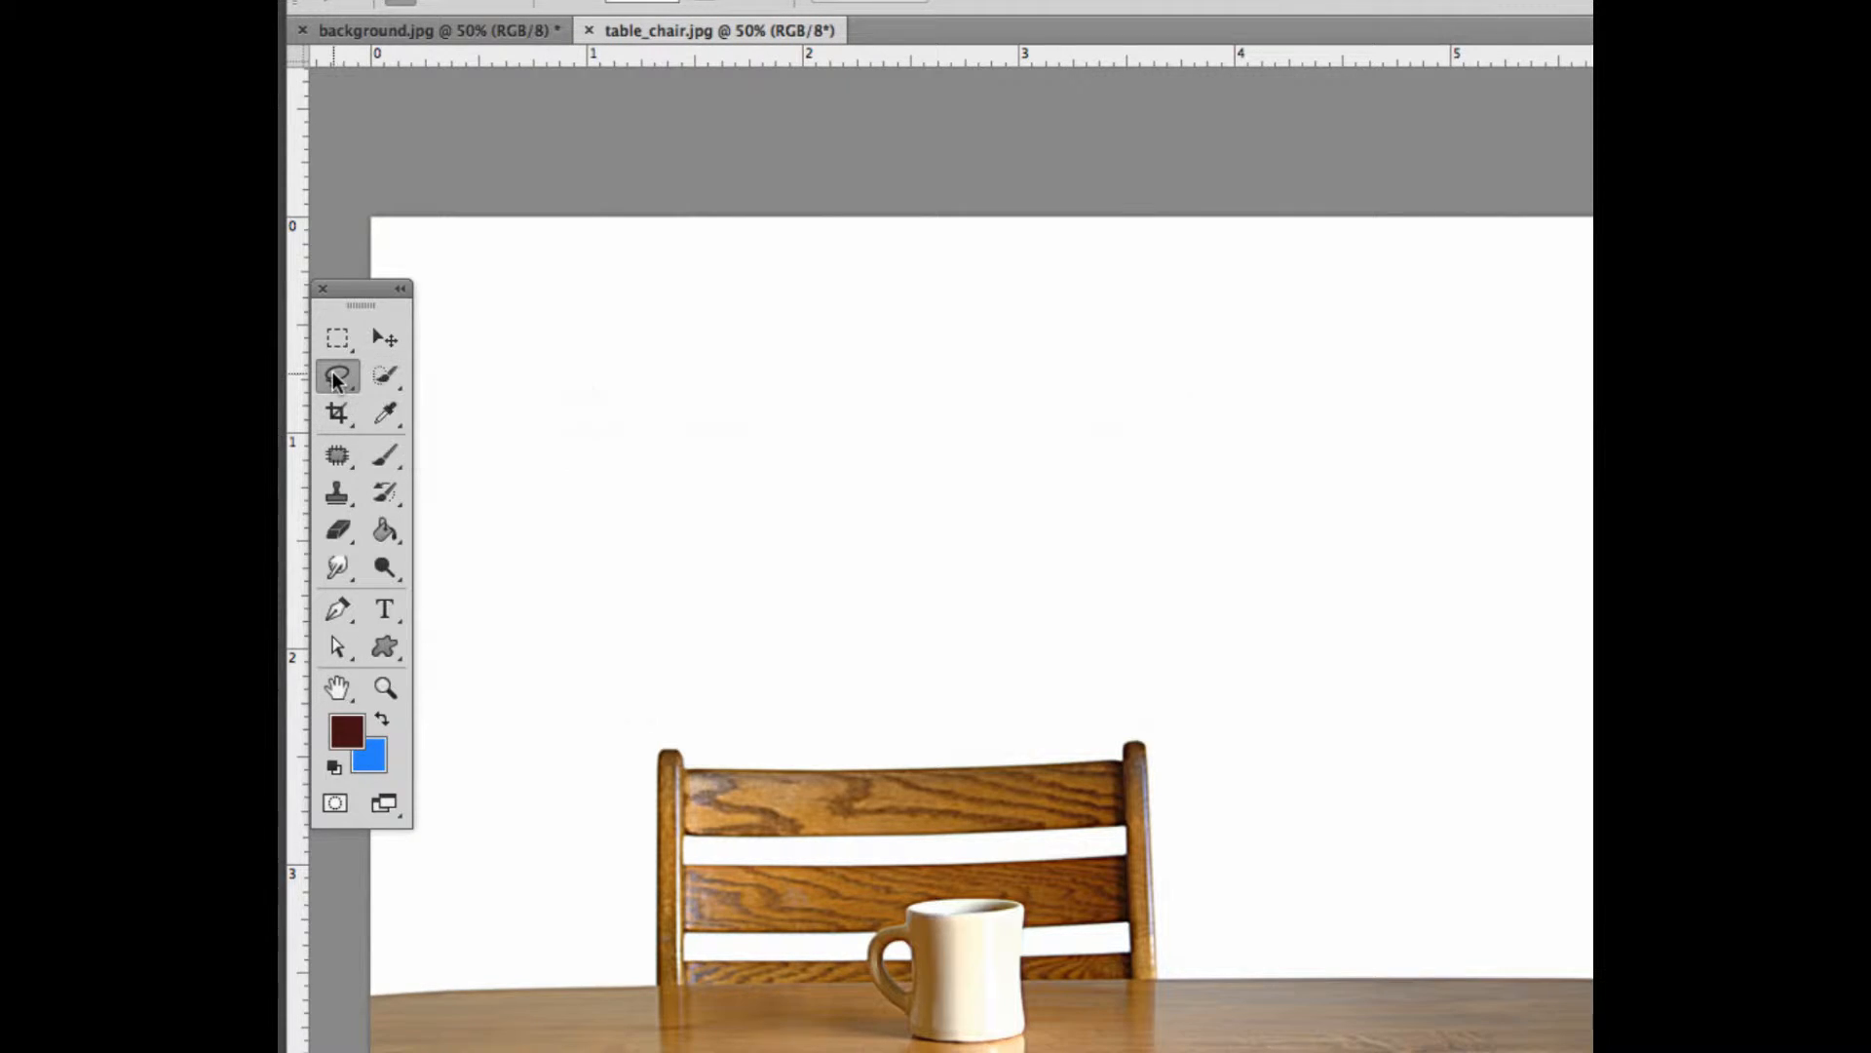
# Step: Select the wooden tabletop with the Quick Selection tool, using an enlarged brush
pyautogui.click(388, 379)
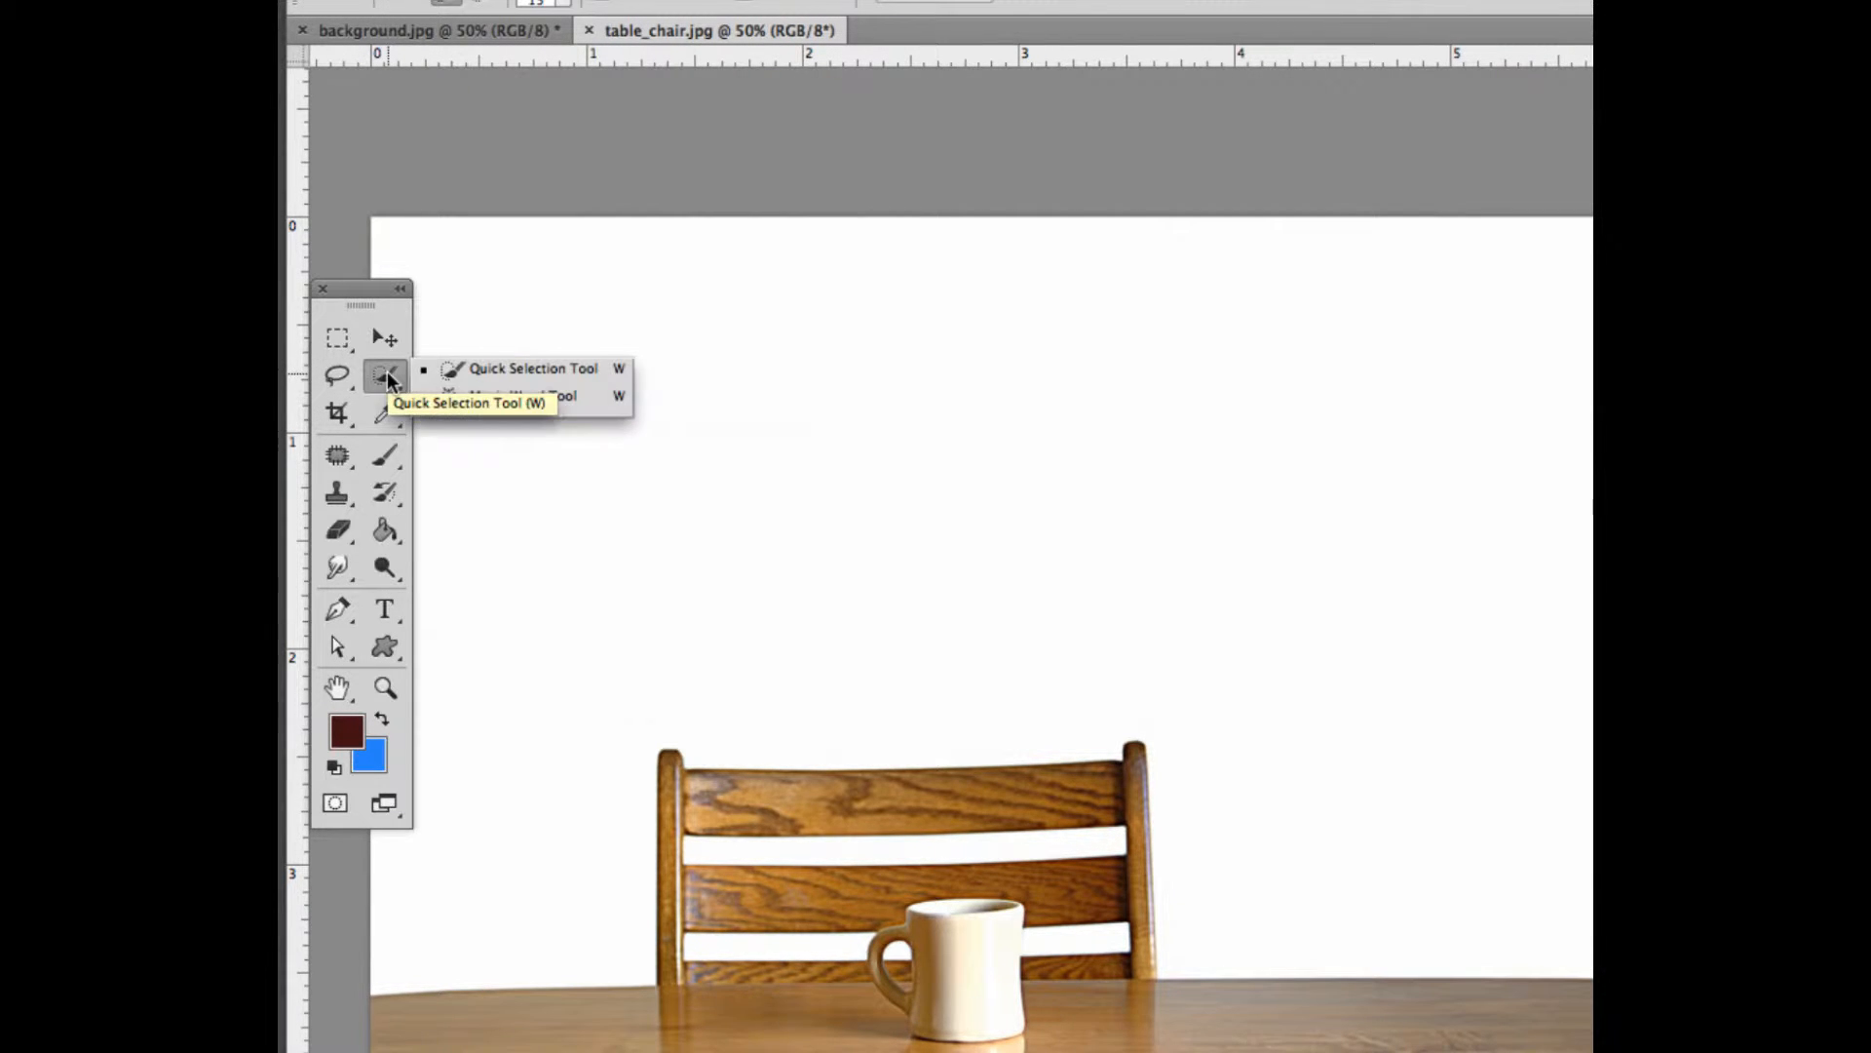
pyautogui.click(517, 368)
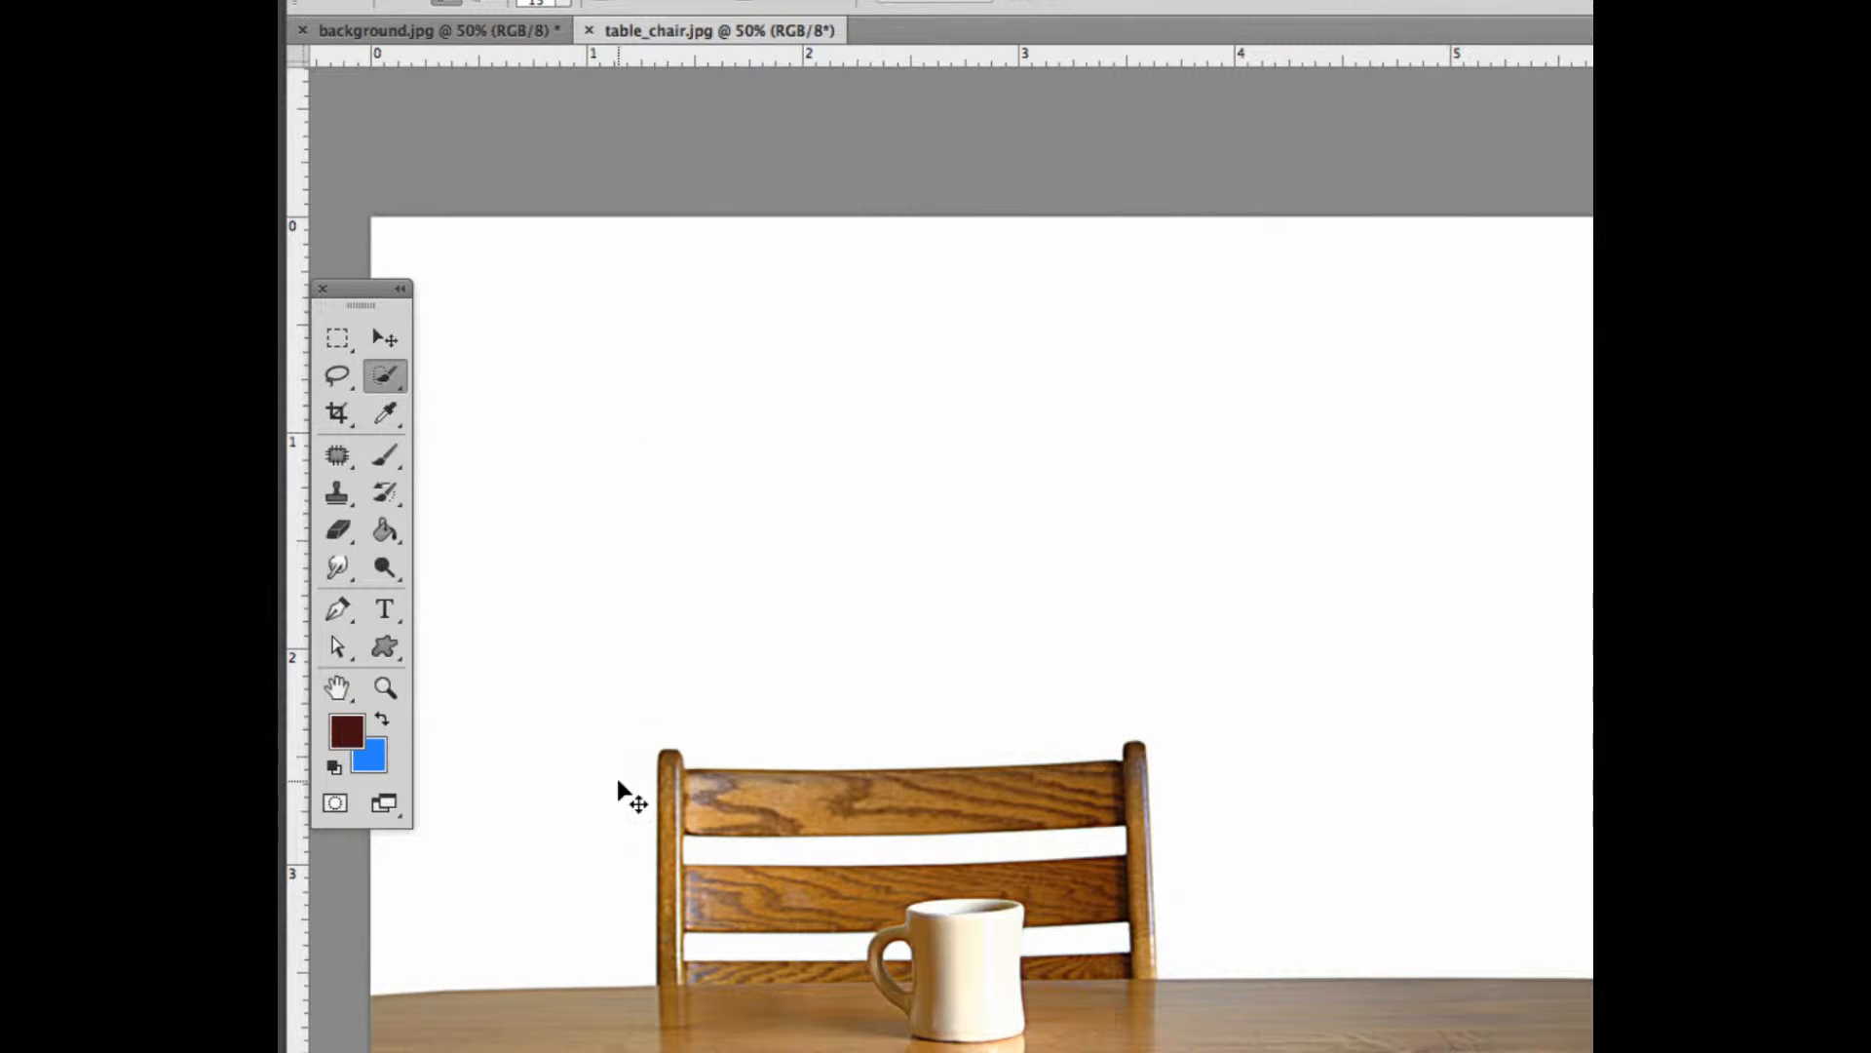
pyautogui.press('super+minus')
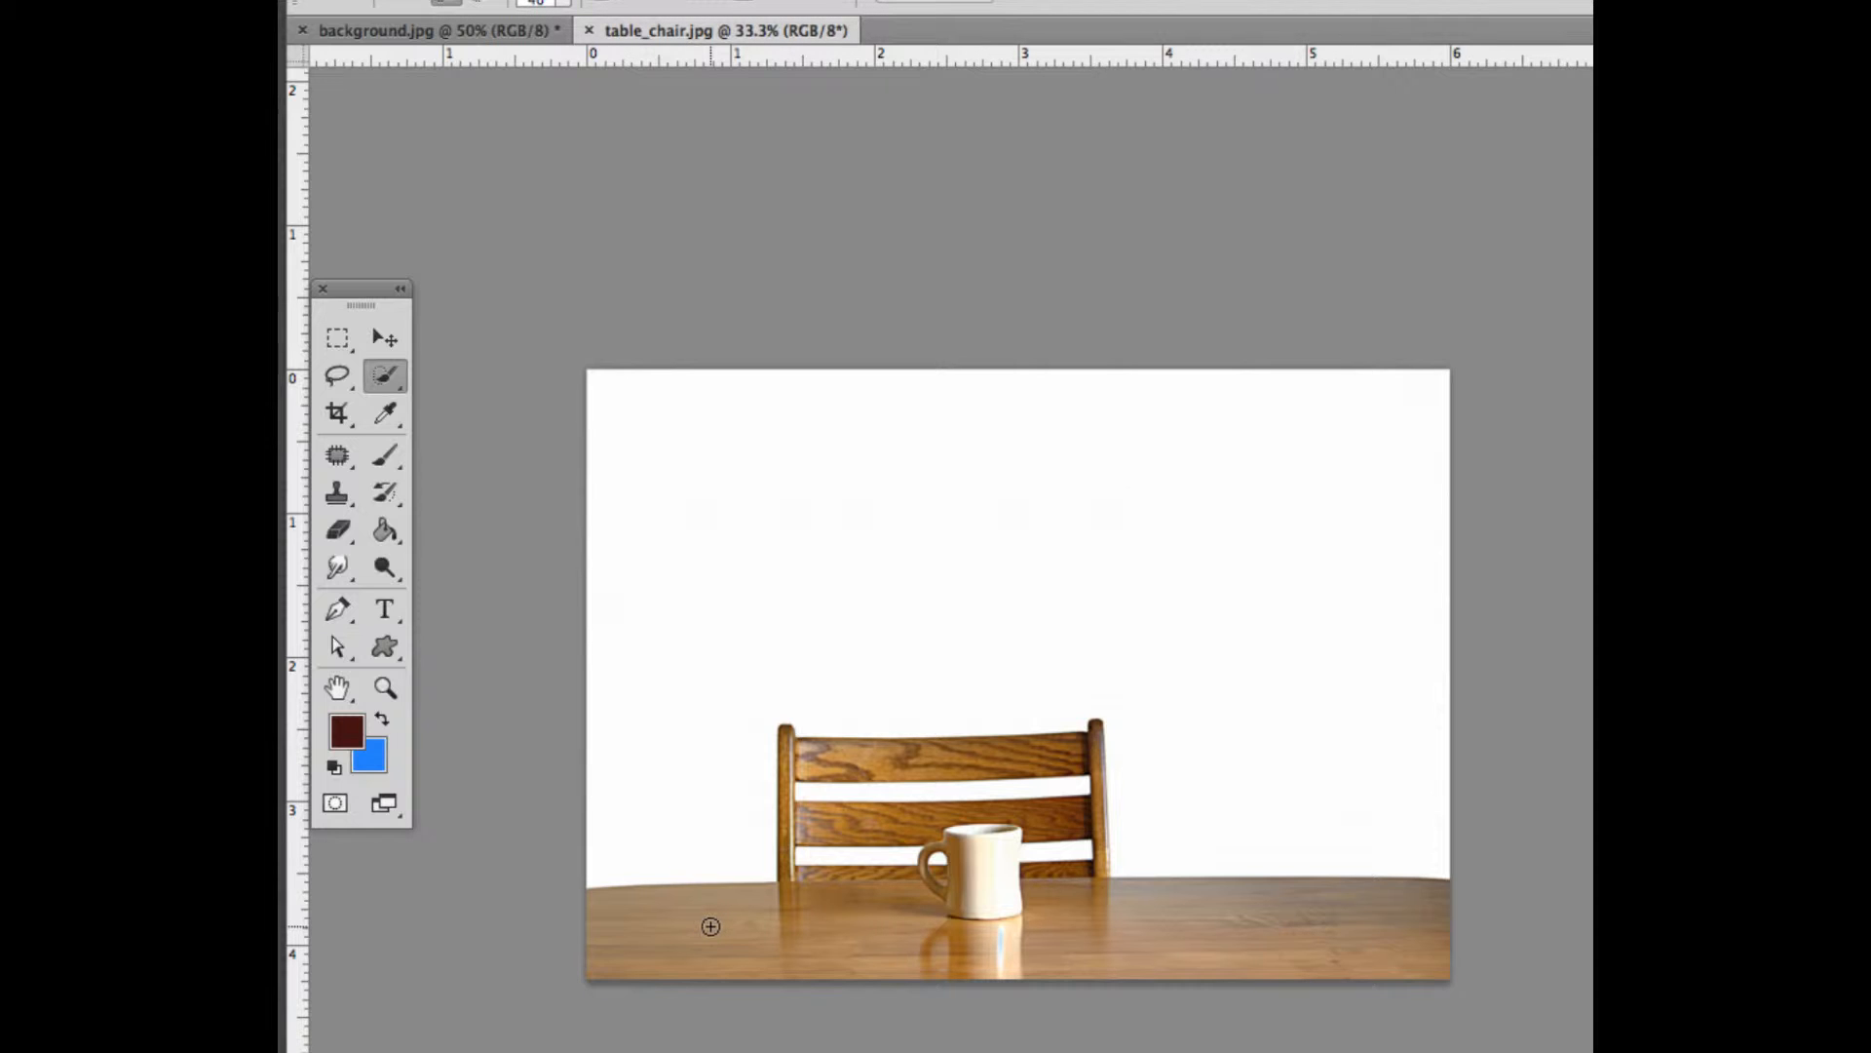
pyautogui.press(']')
pyautogui.press(']')
pyautogui.press(']')
pyautogui.press(']')
pyautogui.press(']')
pyautogui.press(']')
pyautogui.press(']')
pyautogui.moveTo(731, 936); pyautogui.dragTo(1143, 938)
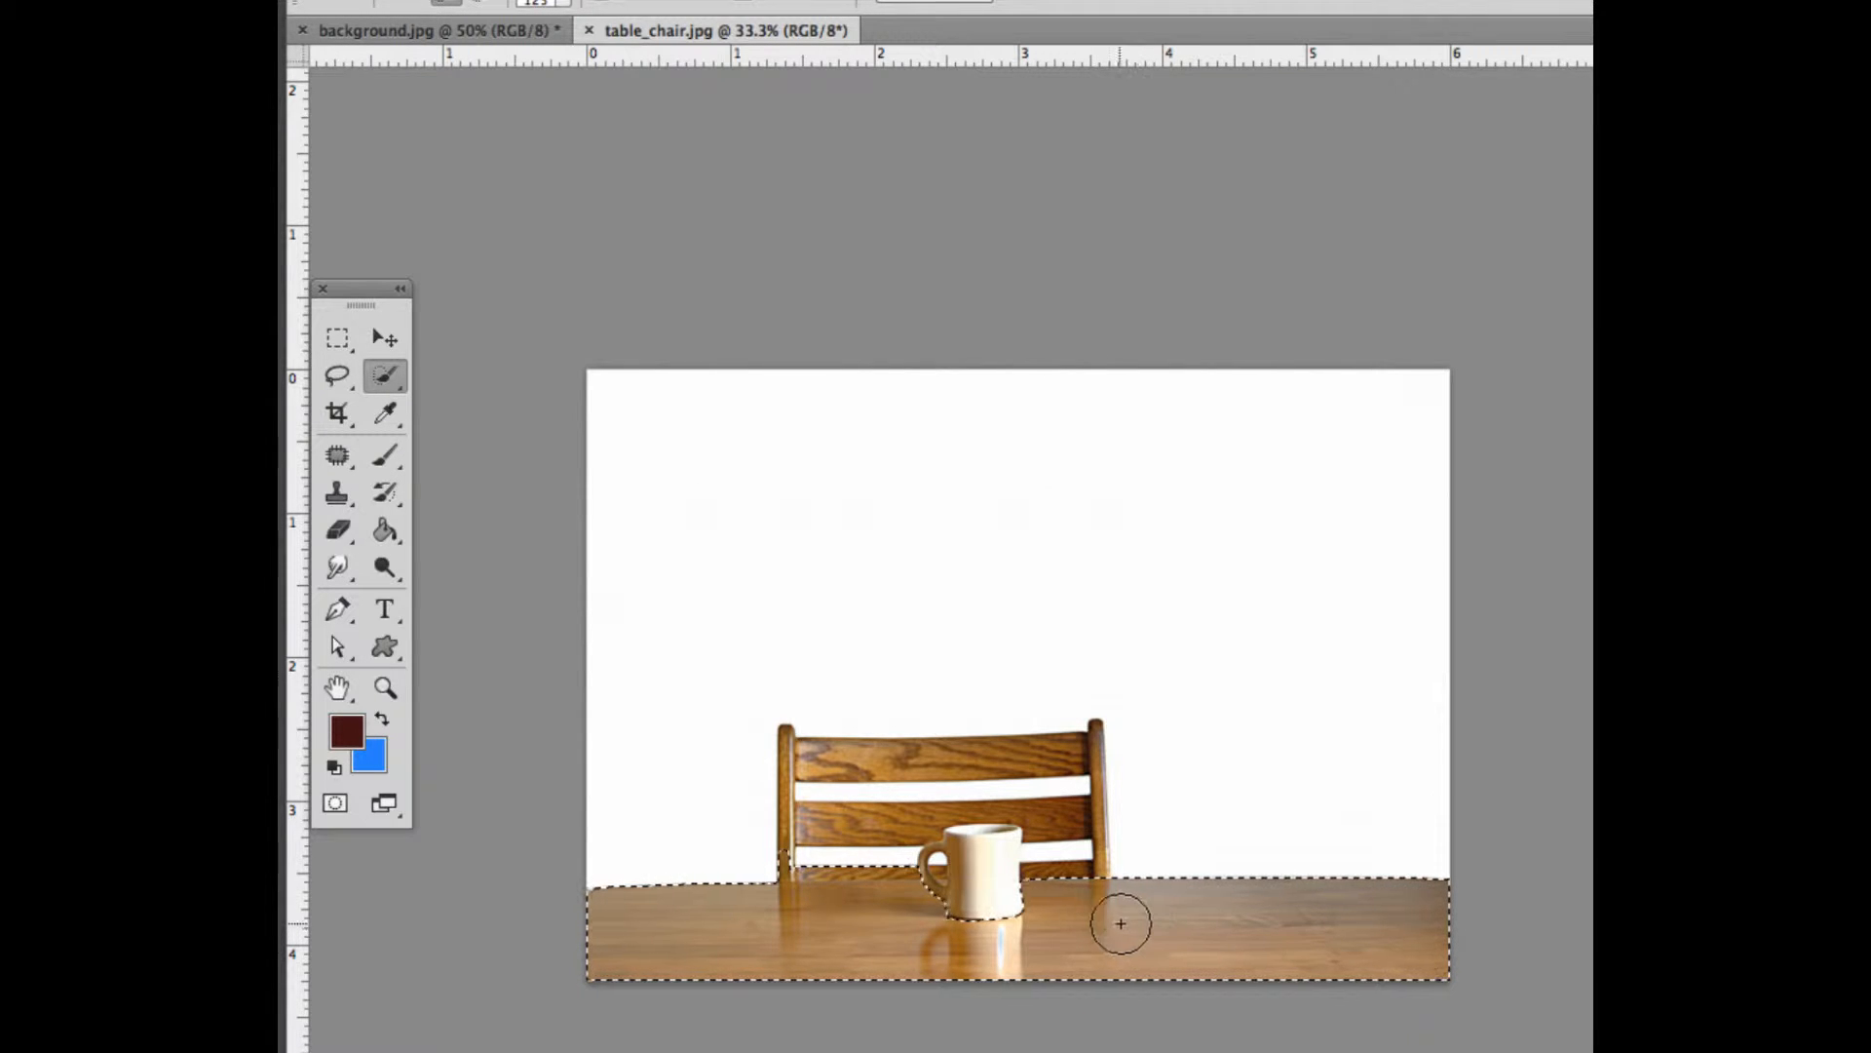
# Step: Add the coffee mug and the chair's back slats and posts to the selection with the Quick Selection tool
pyautogui.press('super+plus')
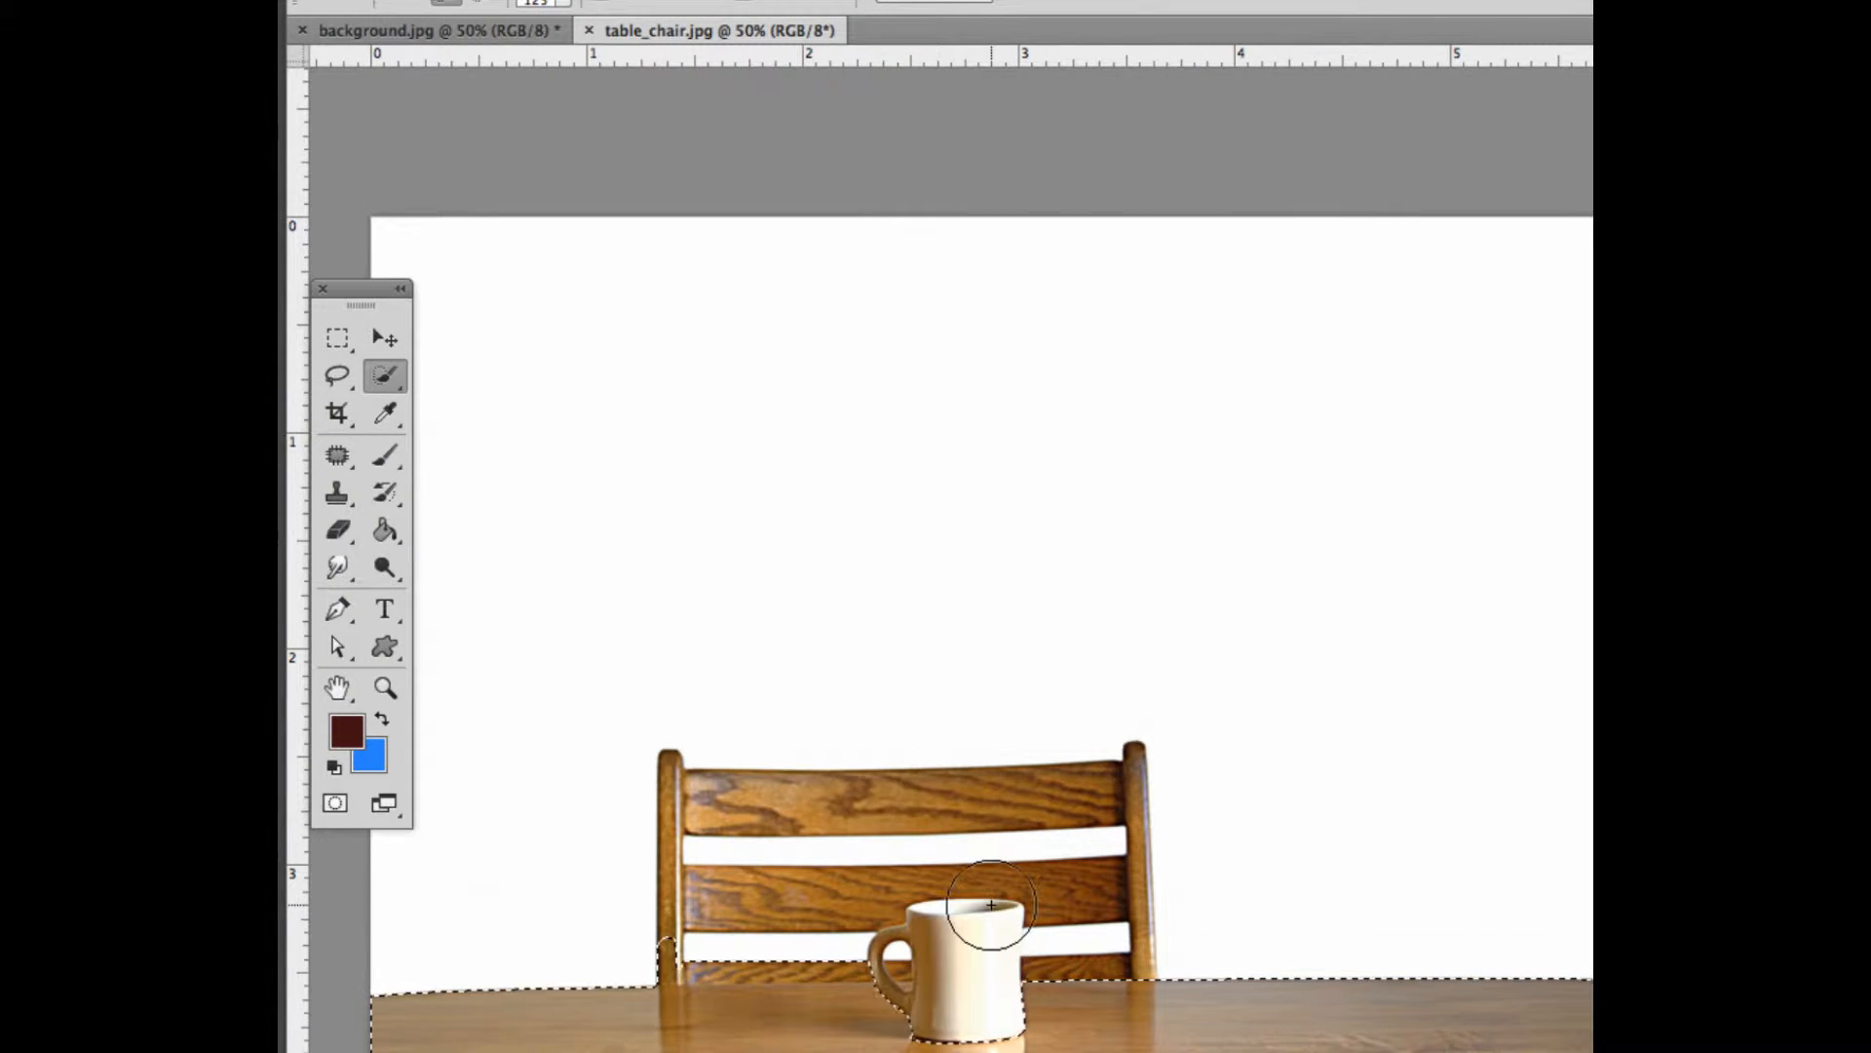
pyautogui.moveTo(979, 971); pyautogui.dragTo(985, 1007)
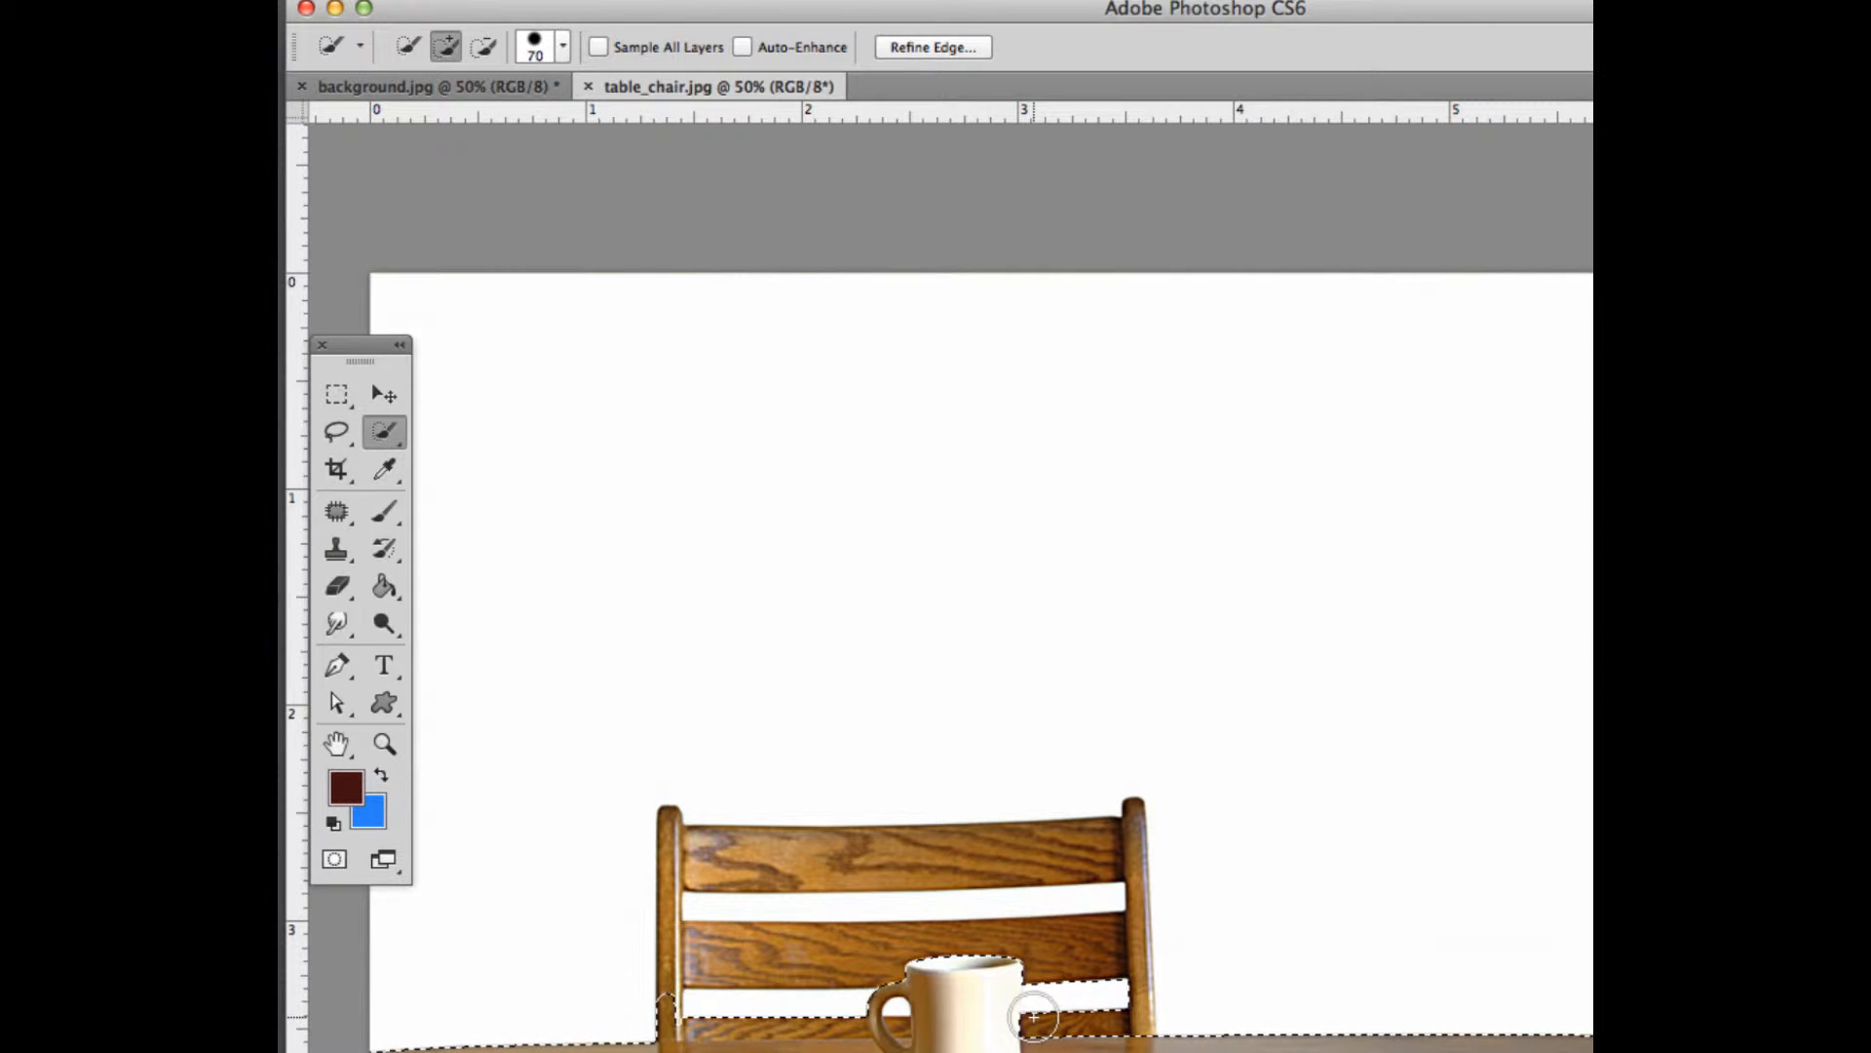
pyautogui.moveTo(1014, 933); pyautogui.dragTo(1047, 947)
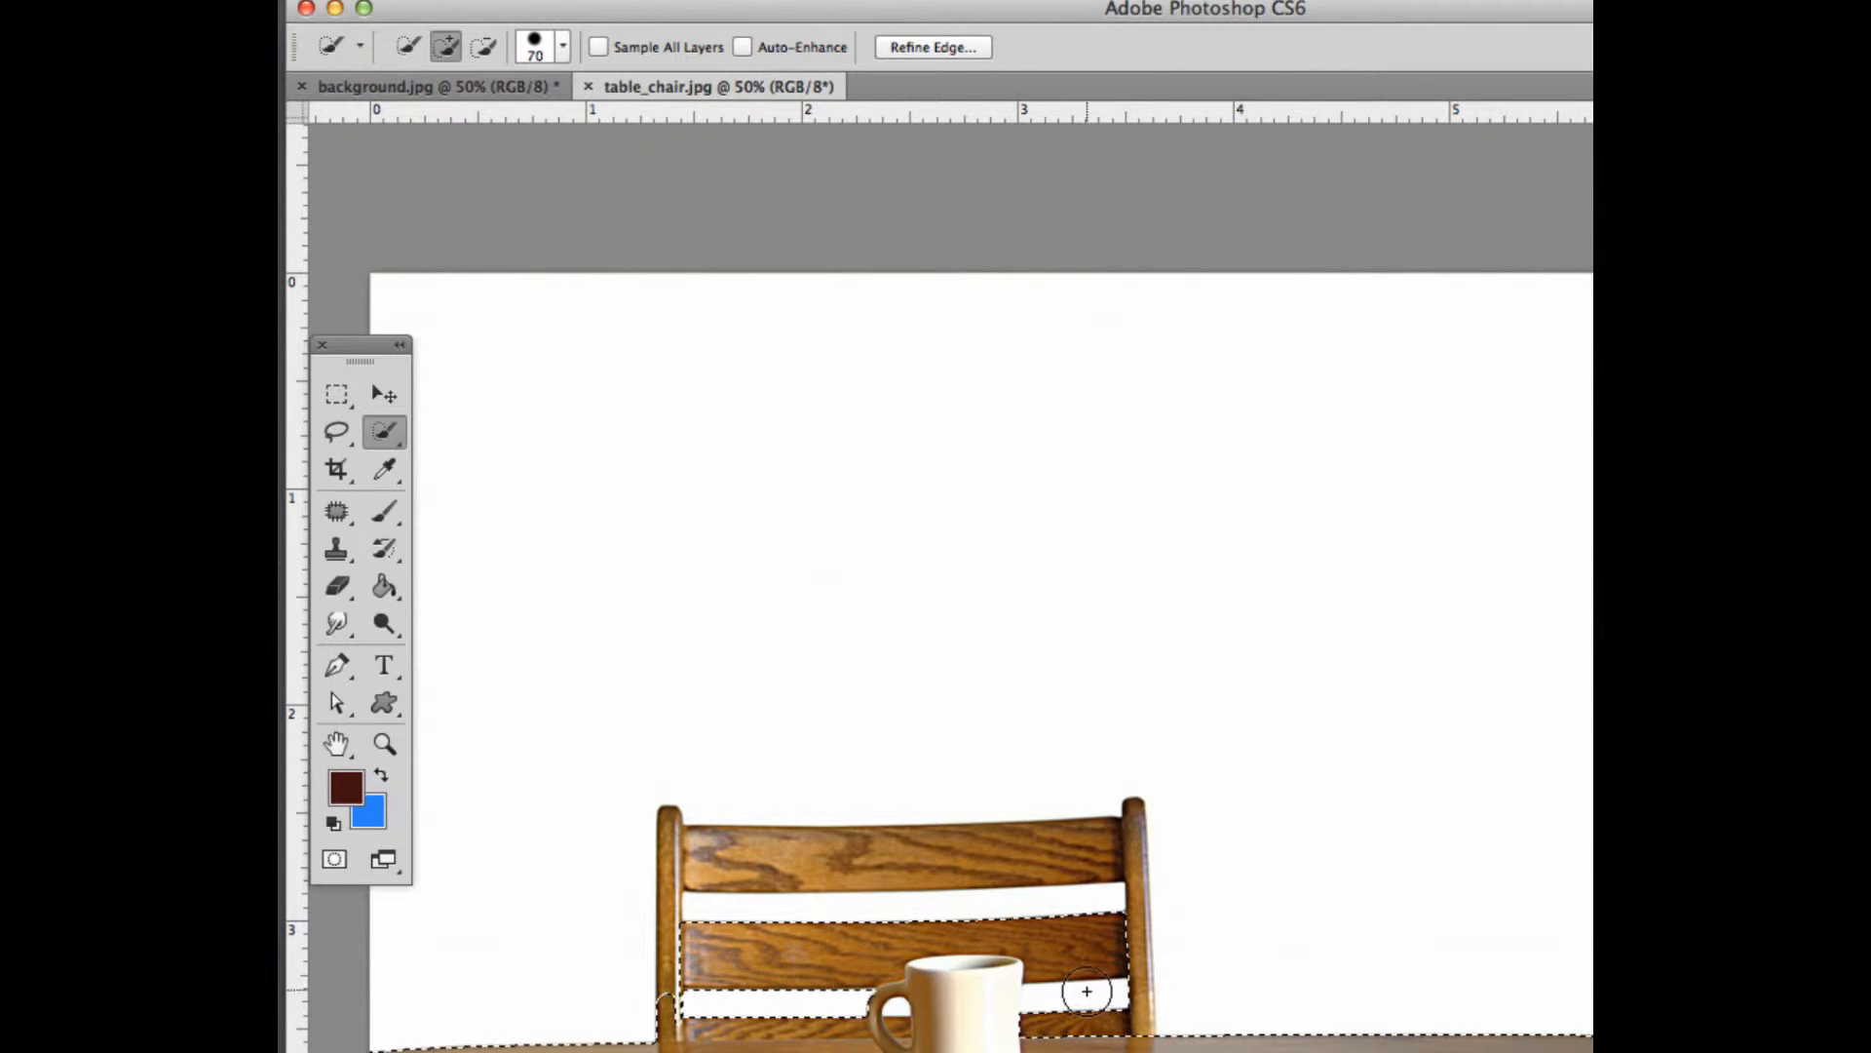
pyautogui.click(958, 865)
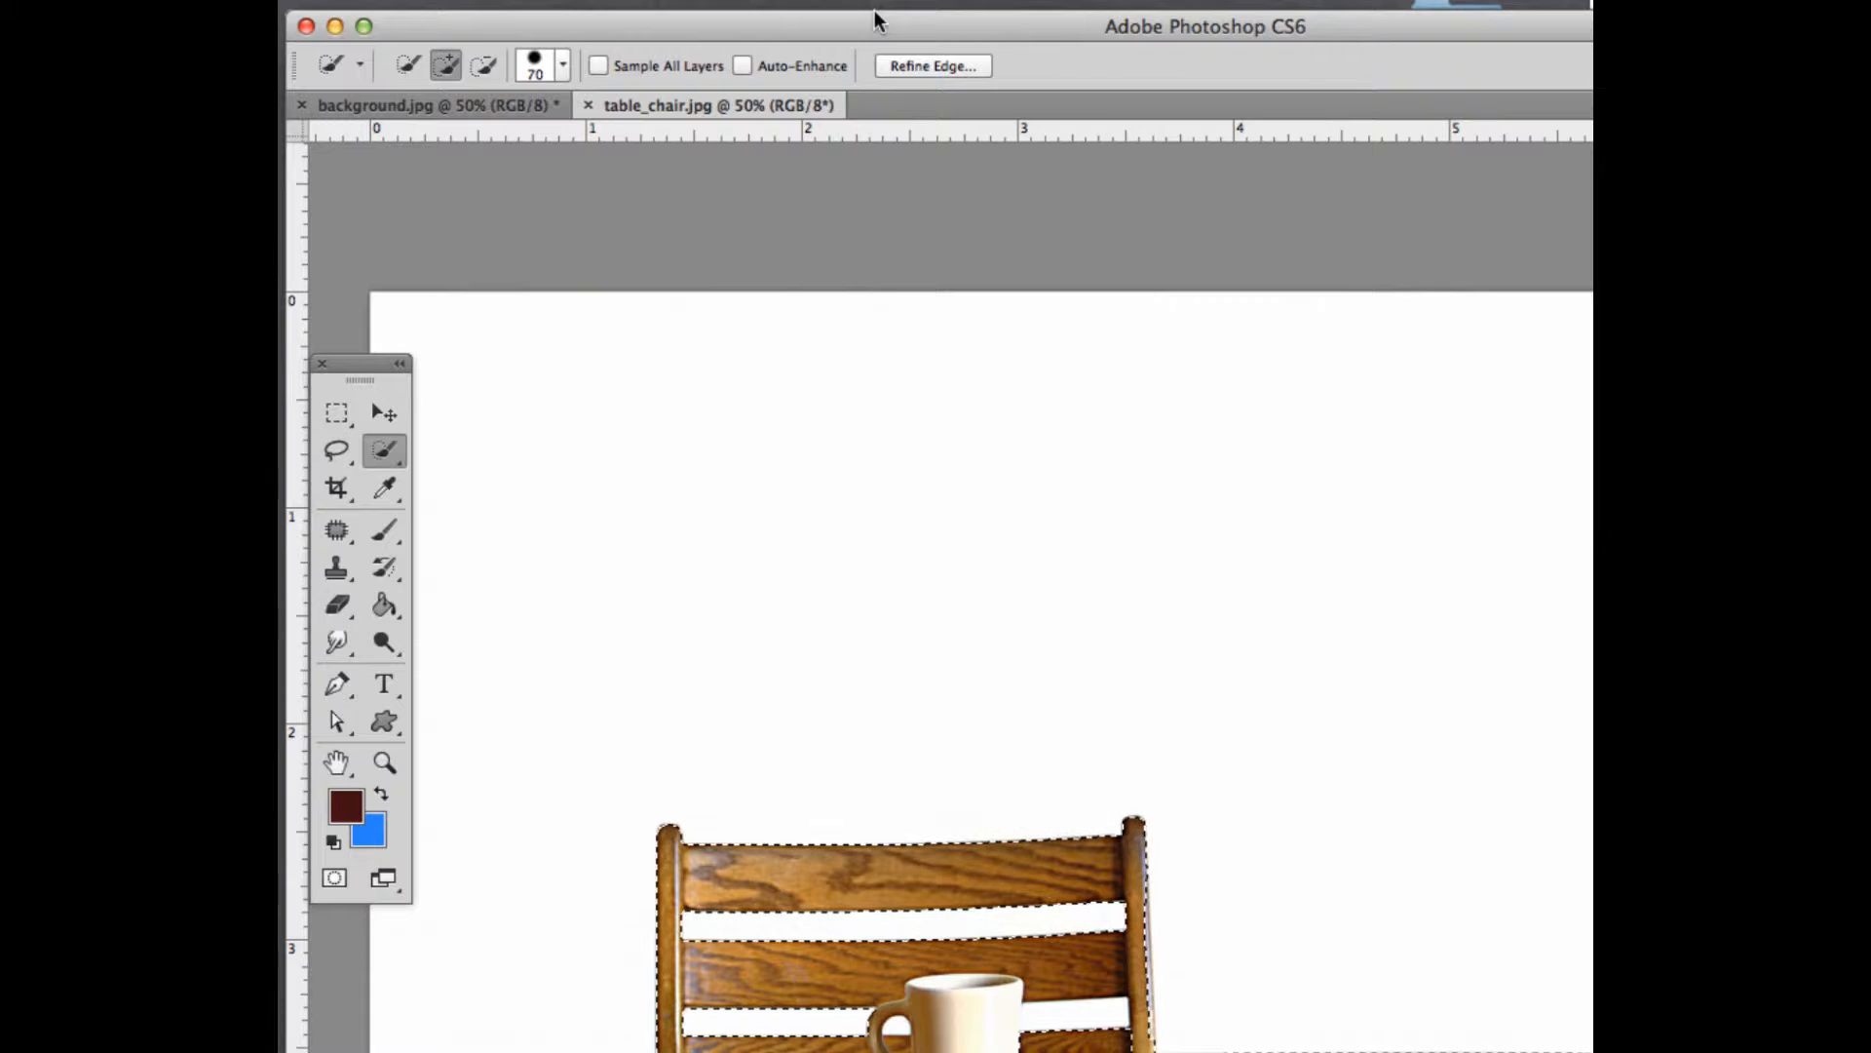
# Step: Reposition and widen the workspace window so the whole table image and the layer list are visible
pyautogui.moveTo(843, 24); pyautogui.dragTo(809, 1)
pyautogui.press('super+minus')
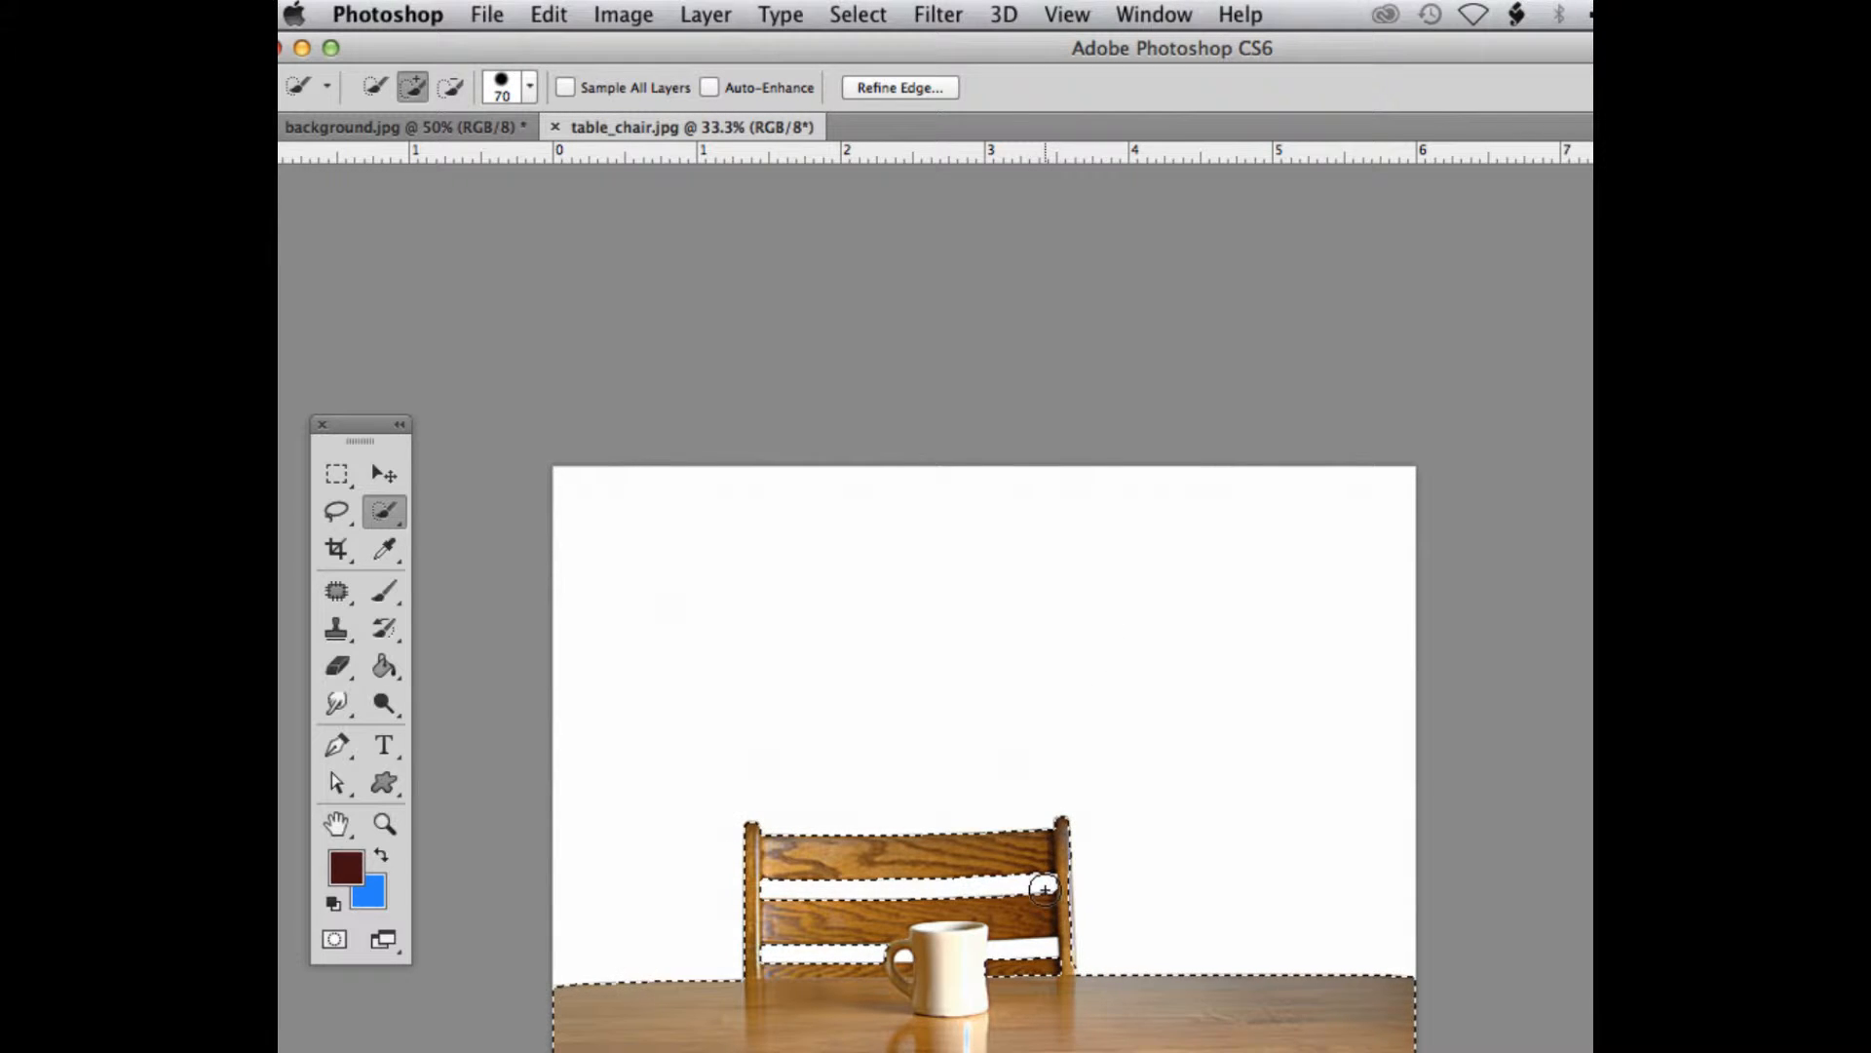
pyautogui.press('super+plus')
pyautogui.moveTo(1295, 50); pyautogui.dragTo(1166, 51)
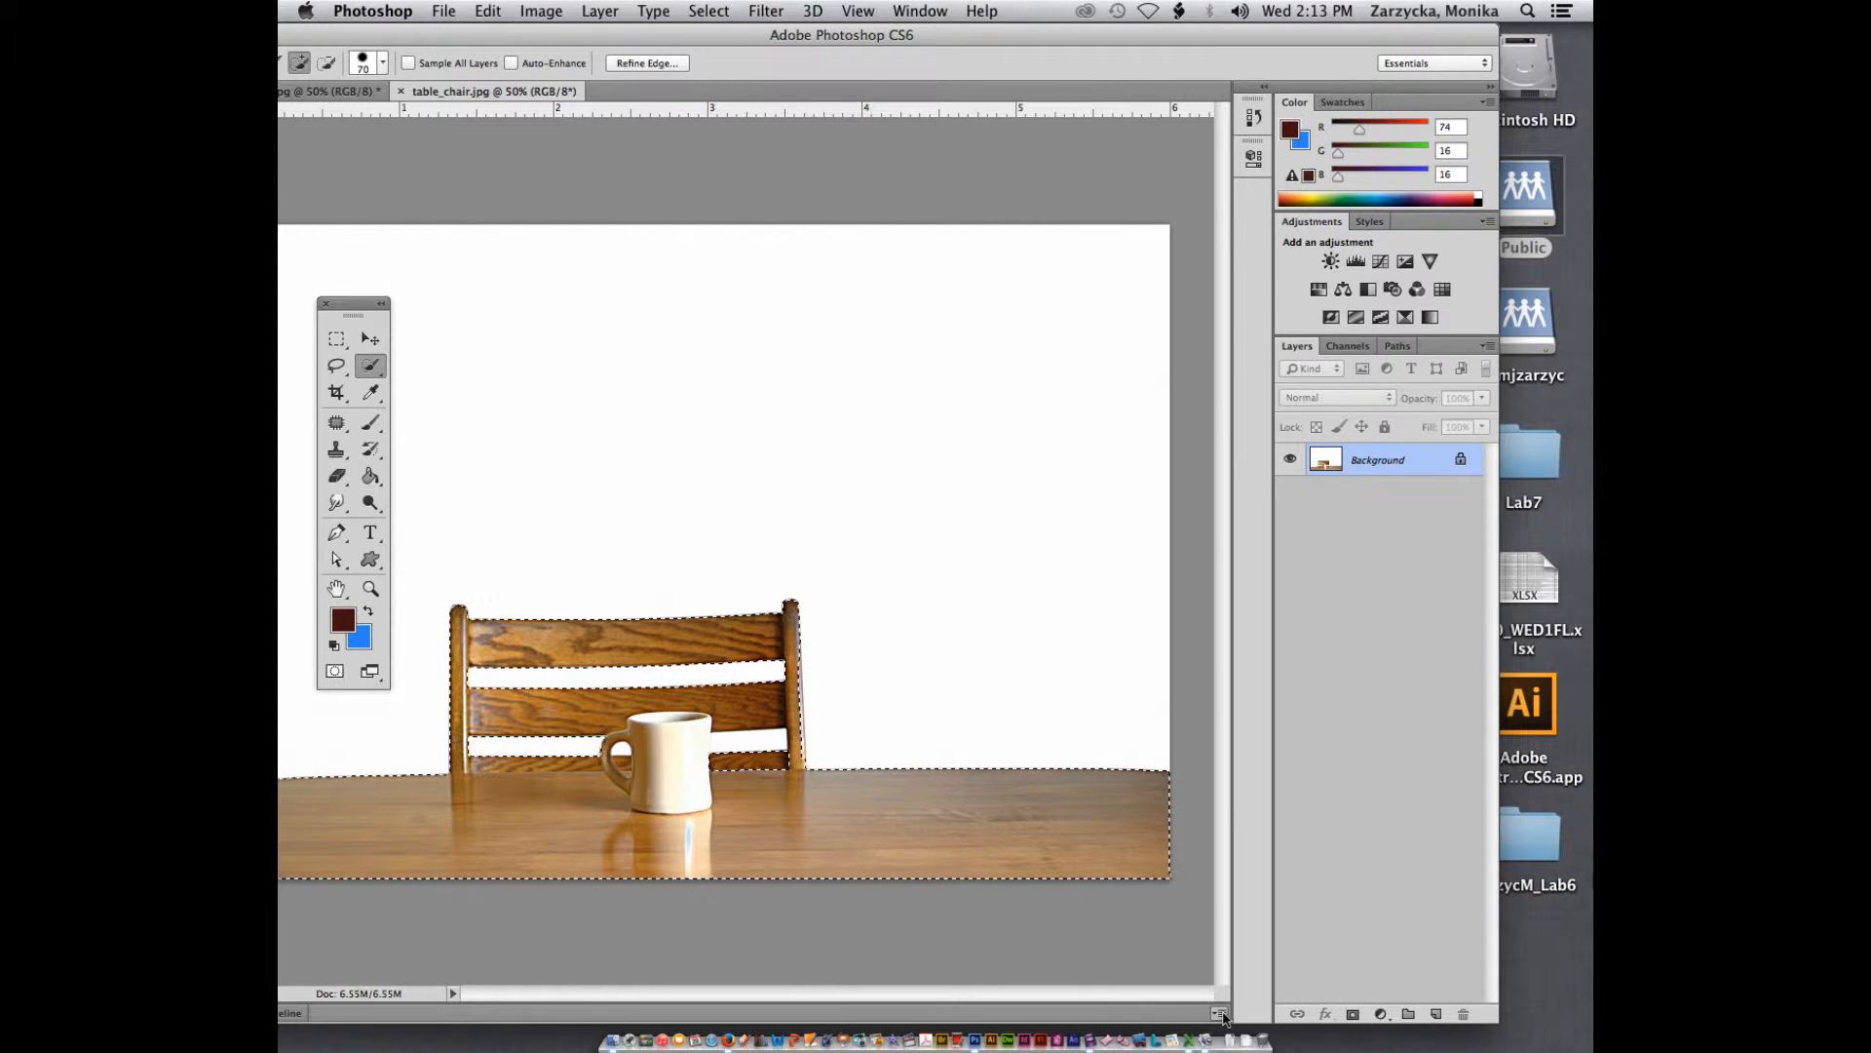
pyautogui.click(1233, 1014)
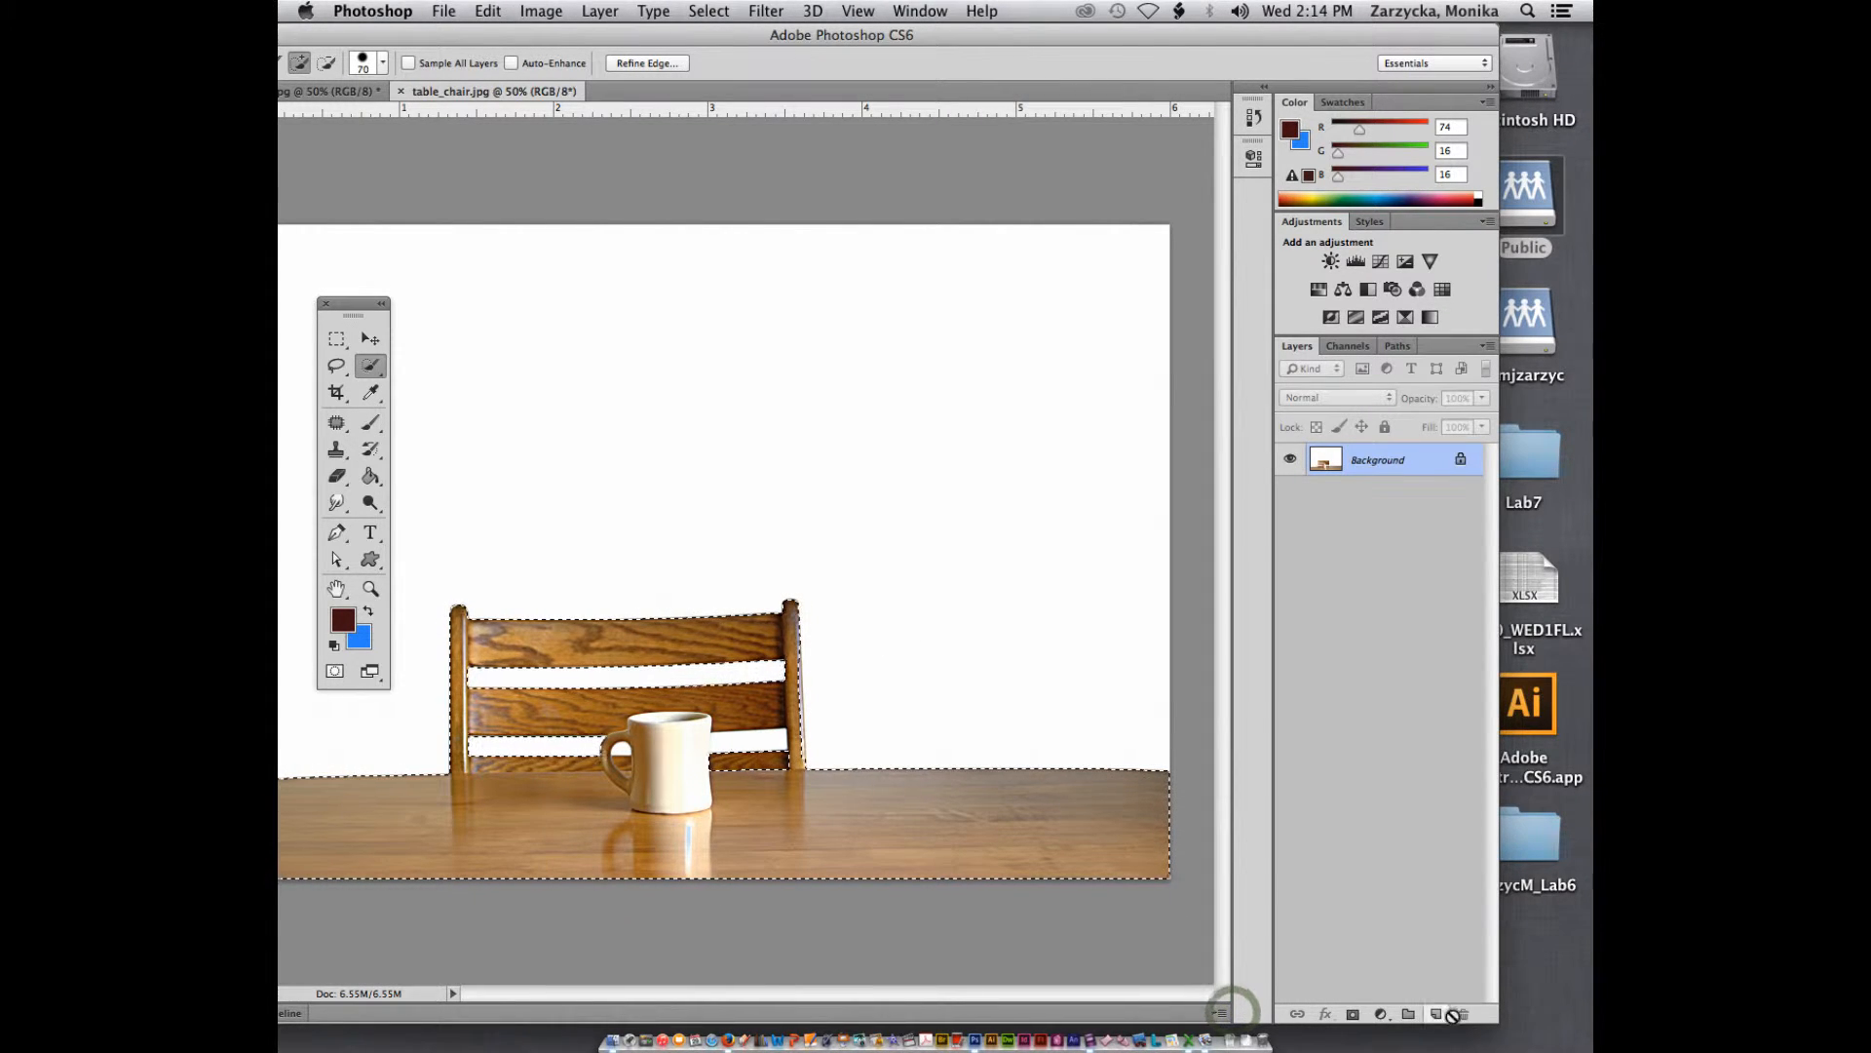
pyautogui.moveTo(1488, 1017); pyautogui.dragTo(1591, 1016)
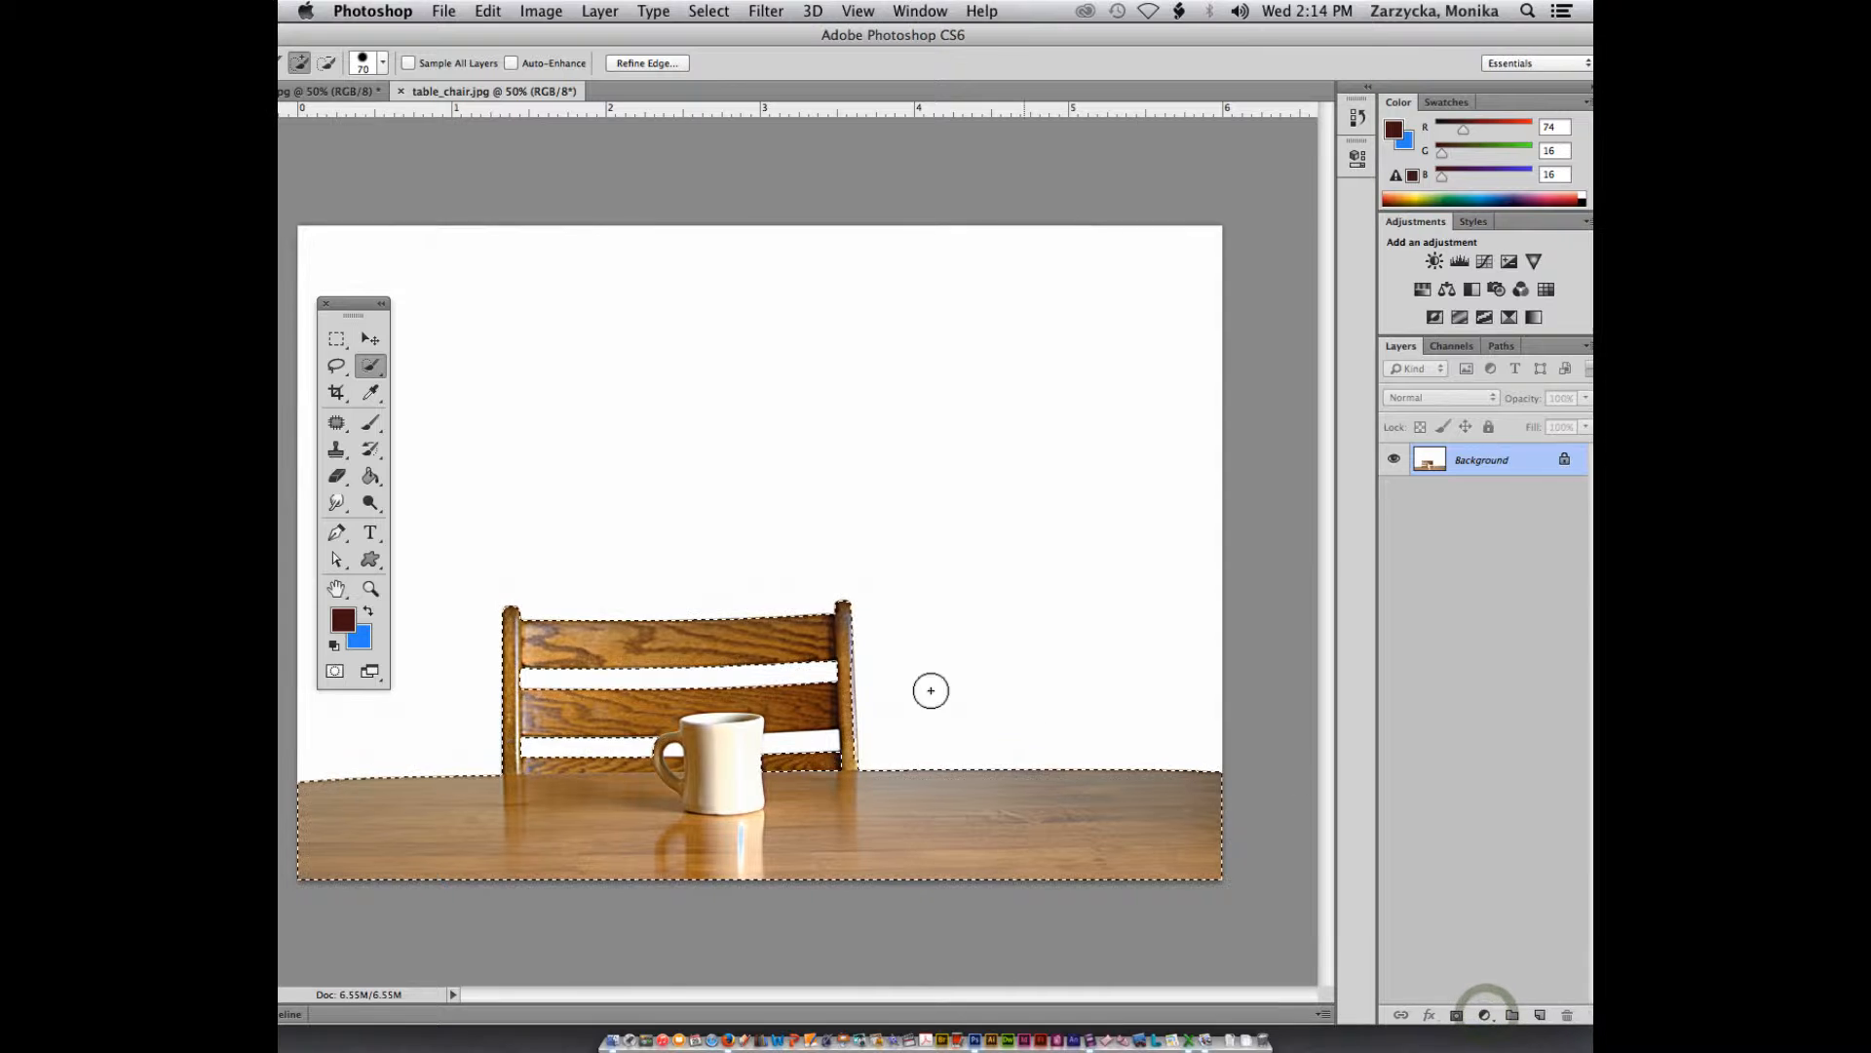
# Step: Subtract the white gap right of the mug from the selection, and add the lowest chair slat and the right post's edge
pyautogui.press('super+plus')
pyautogui.press('super+plus')
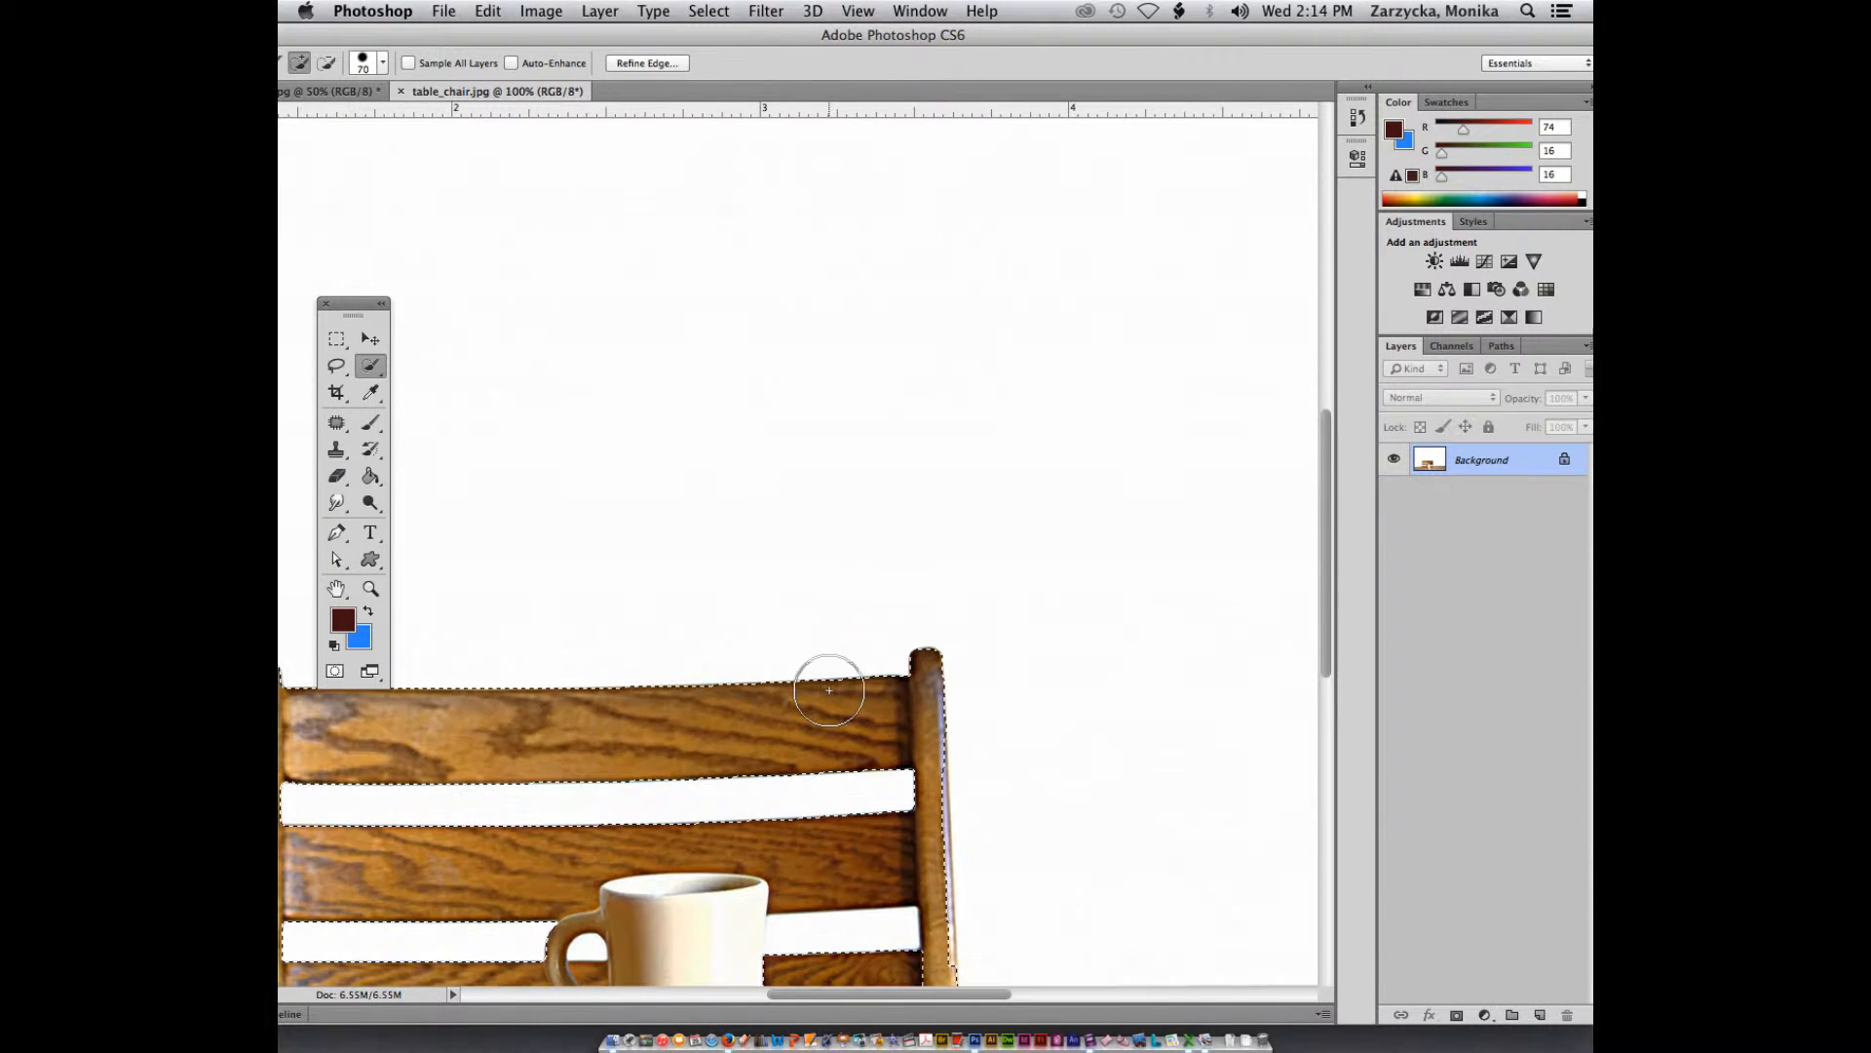
pyautogui.scroll(-10, 830, 690)
pyautogui.scroll(6, 848, 706)
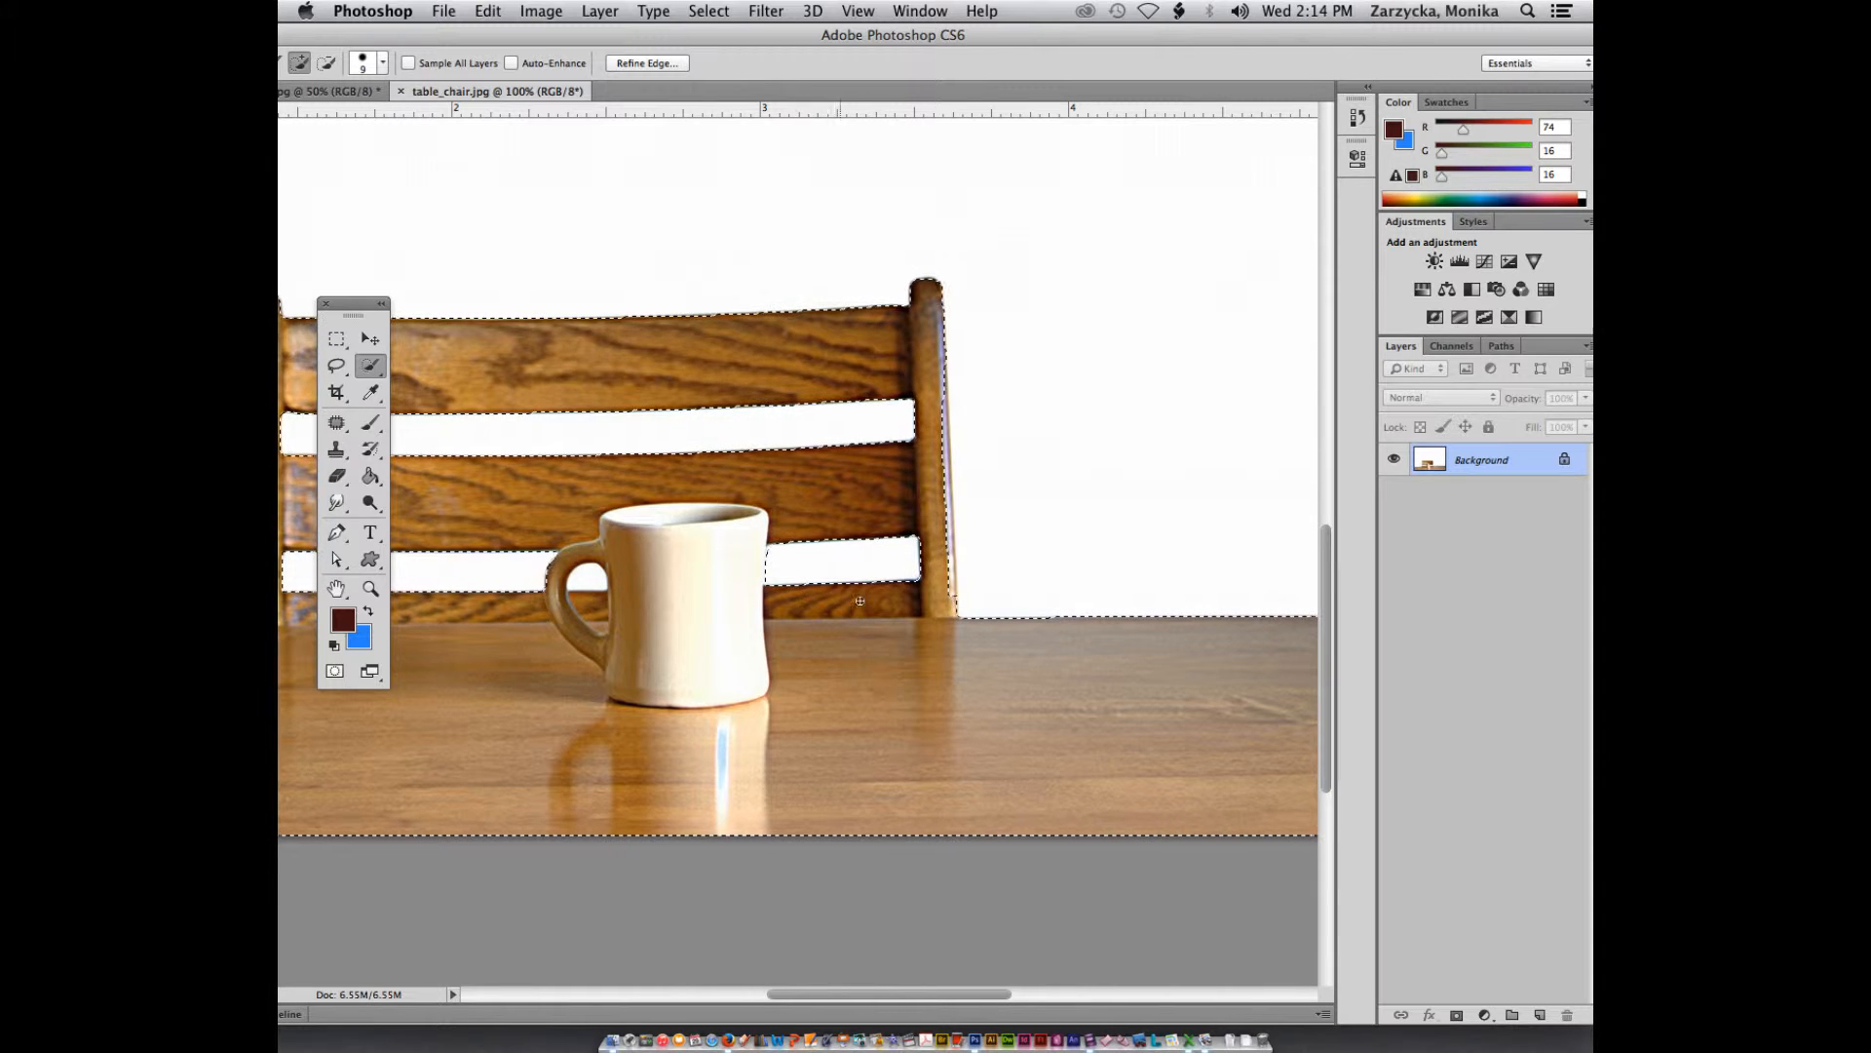
pyautogui.press('super+z')
pyautogui.click(875, 599)
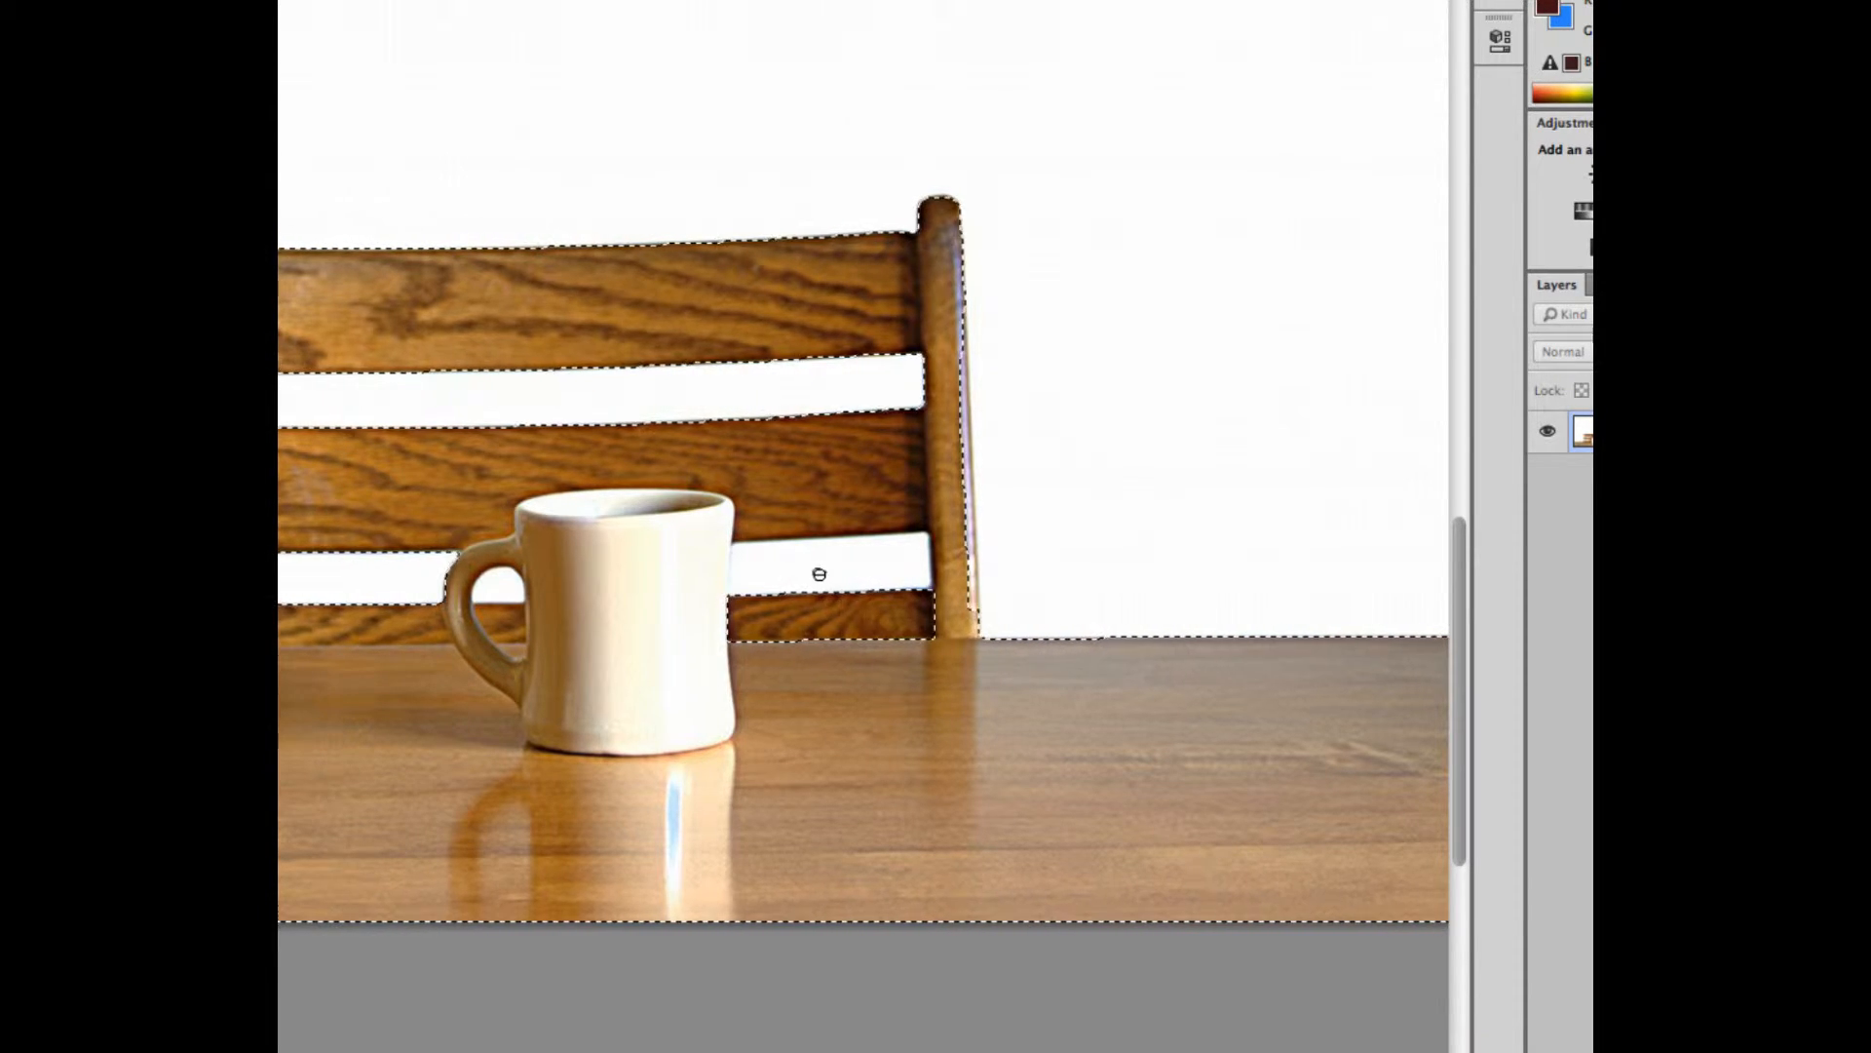
pyautogui.moveTo(819, 574); pyautogui.dragTo(856, 572)
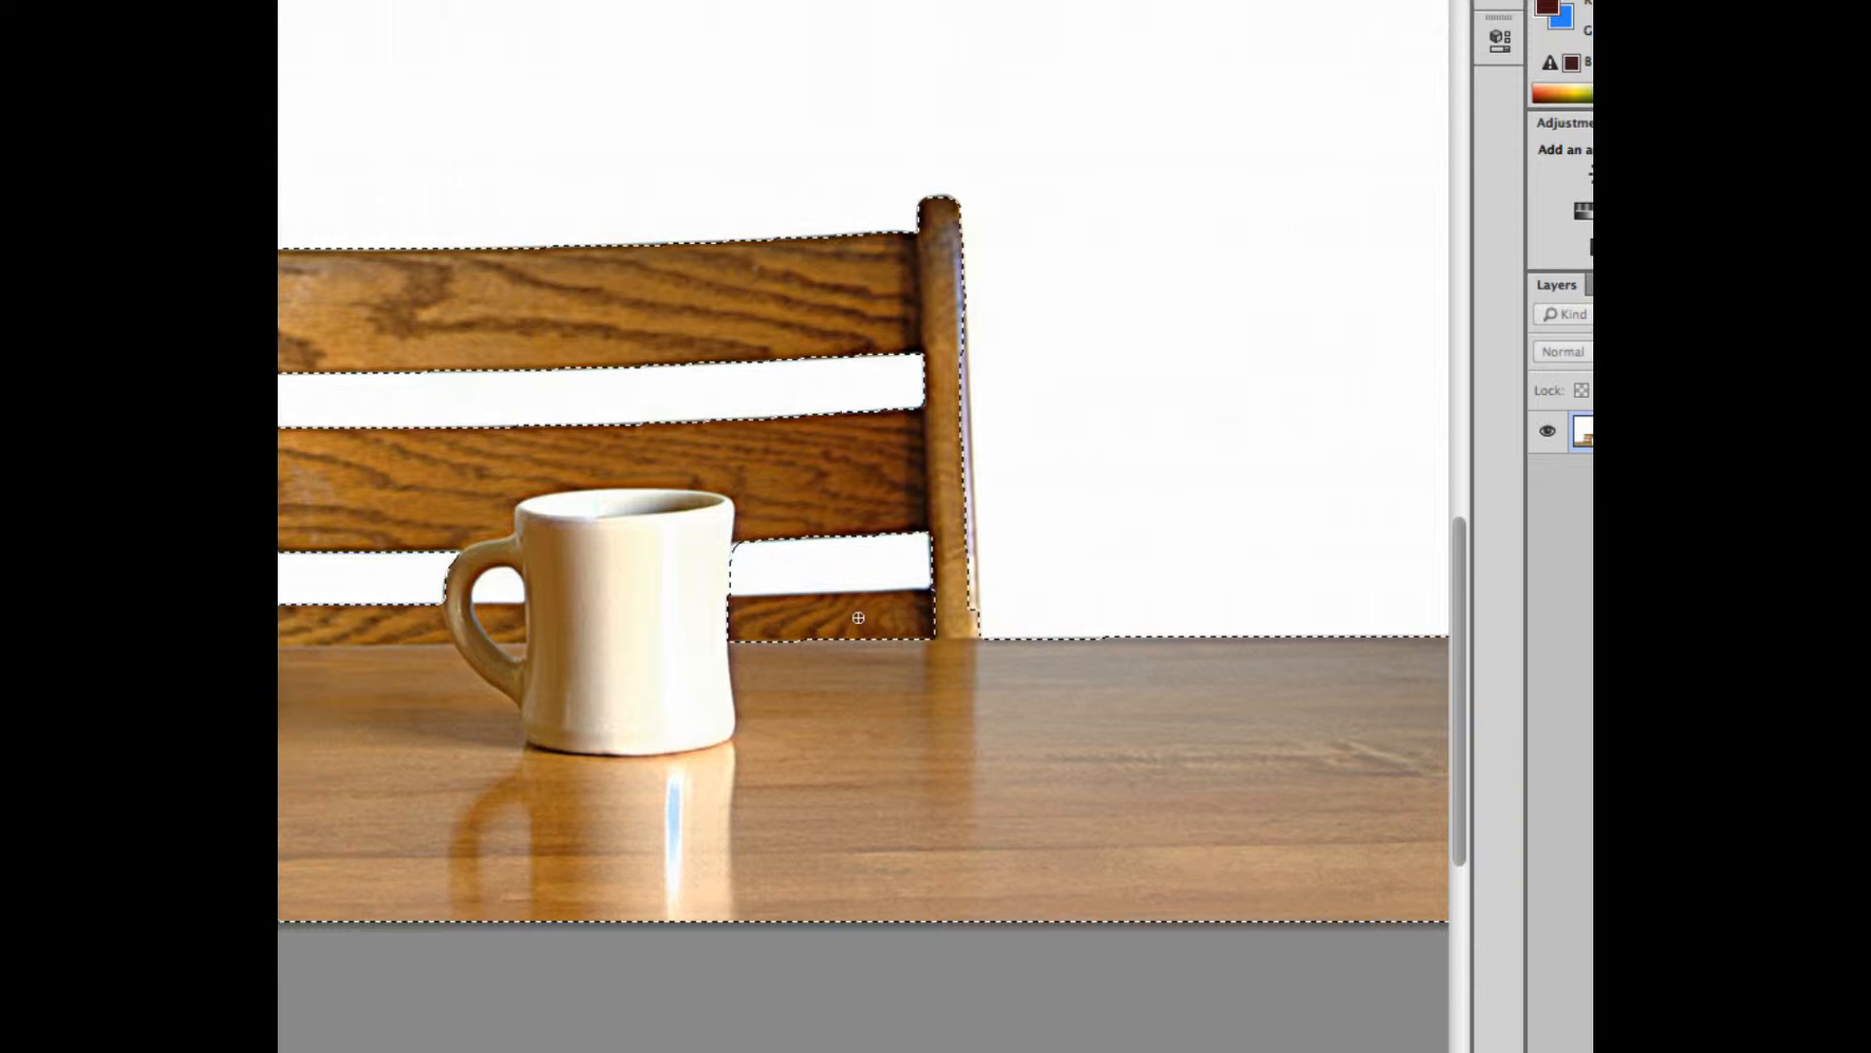
pyautogui.moveTo(916, 632); pyautogui.dragTo(841, 618)
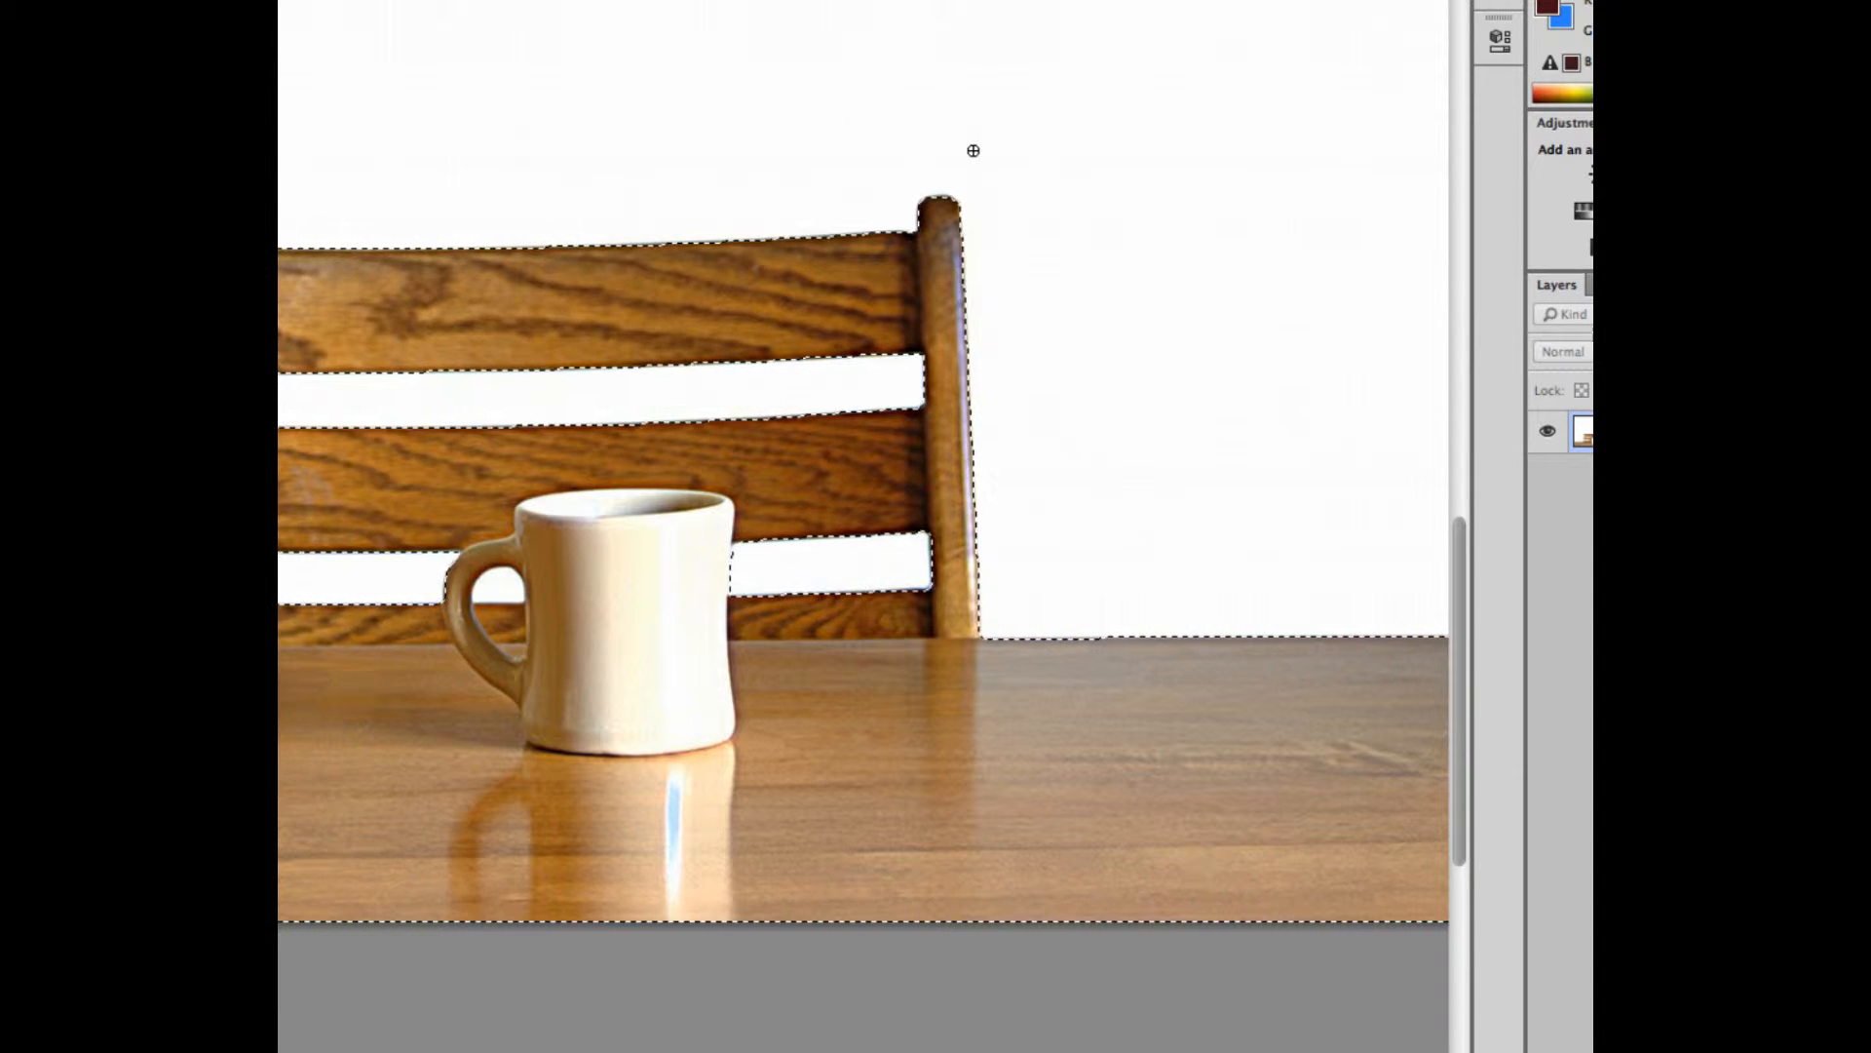
# Step: Subtract the white opening inside the mug's handle from the selection
pyautogui.press('super+minus')
pyautogui.press('super+minus')
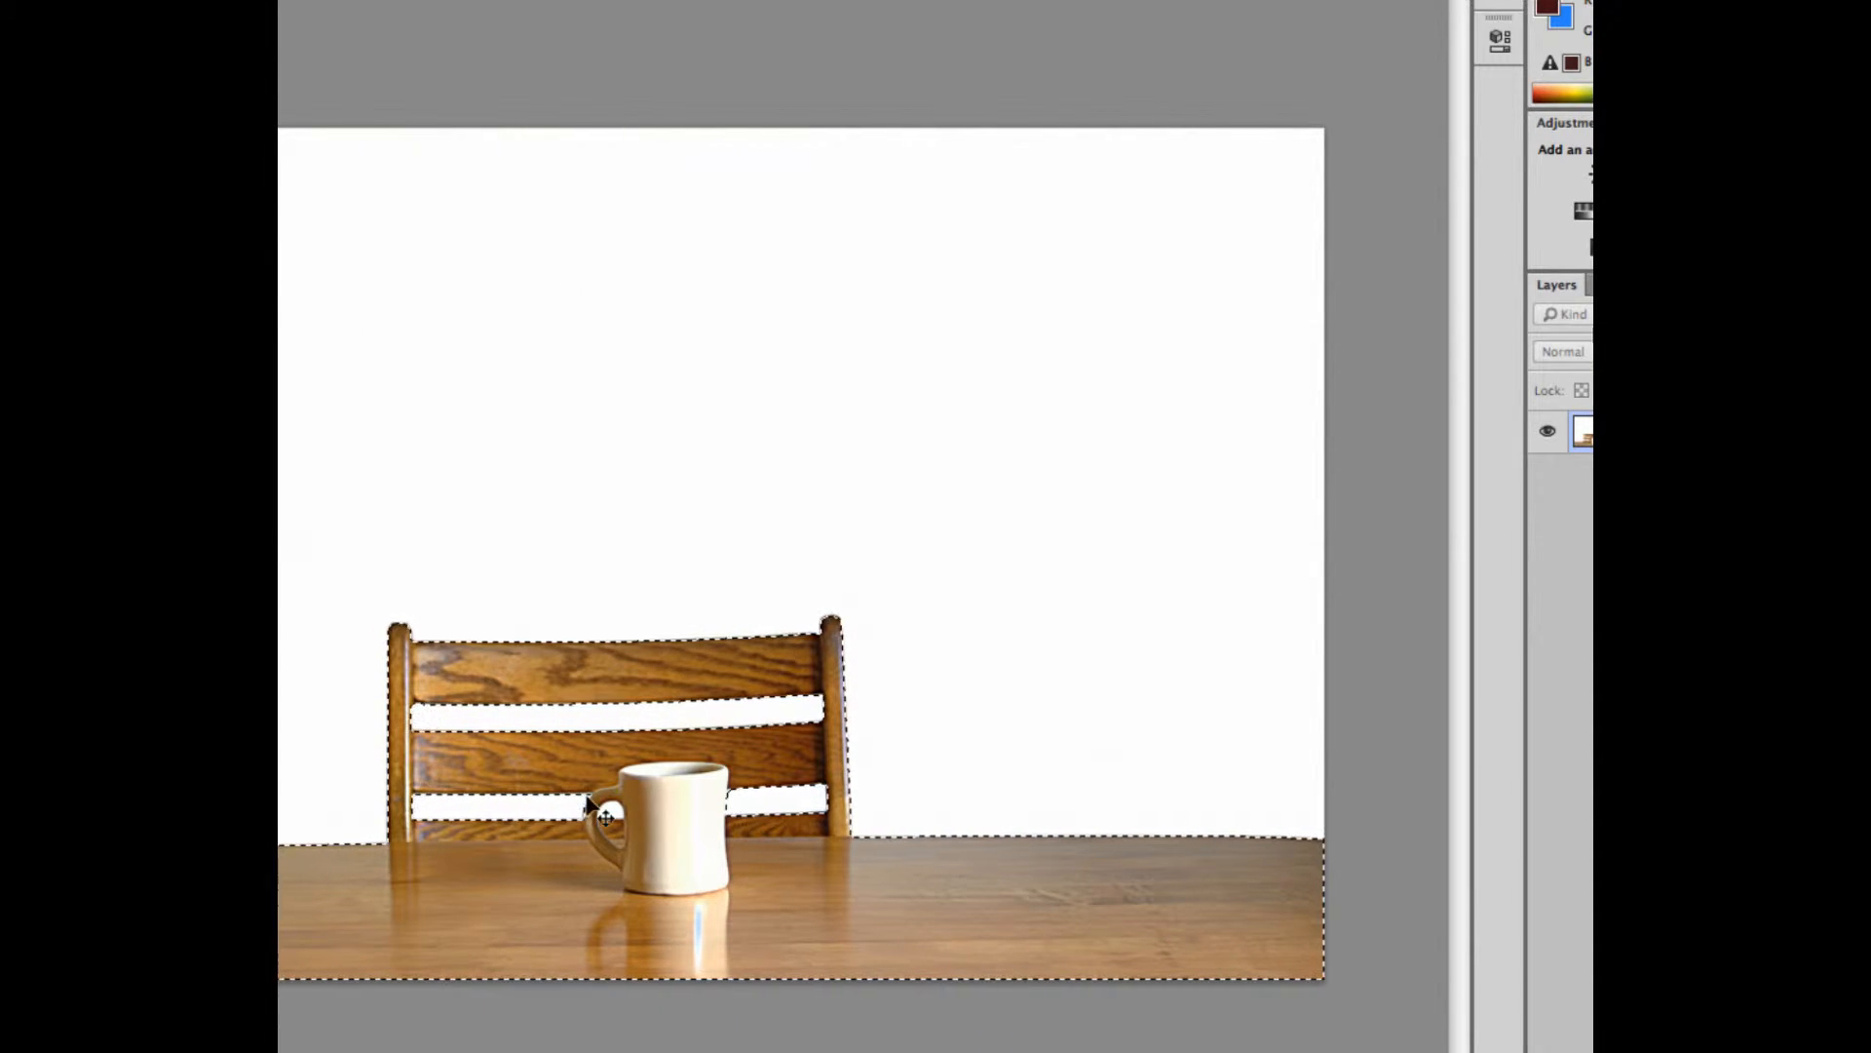
pyautogui.press('super+plus')
pyautogui.press('super+plus')
pyautogui.scroll(-10, 586, 797)
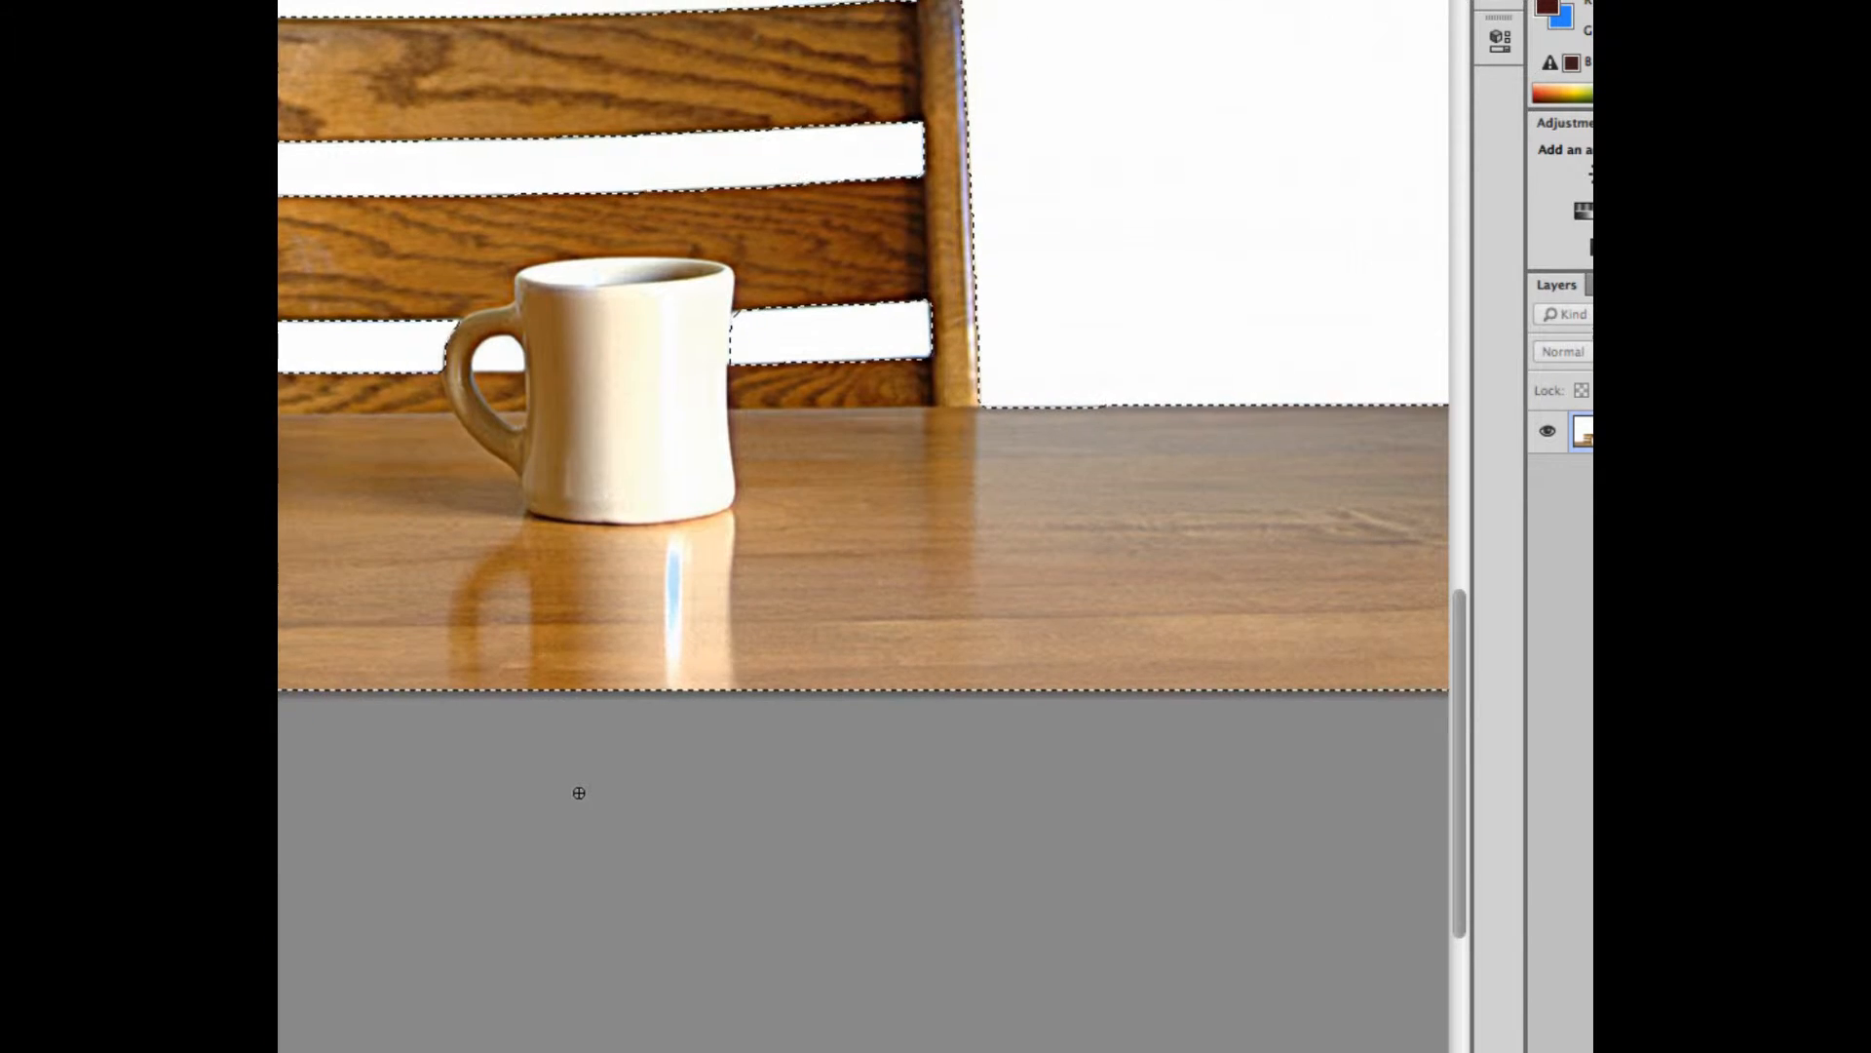
pyautogui.scroll(1, 576, 785)
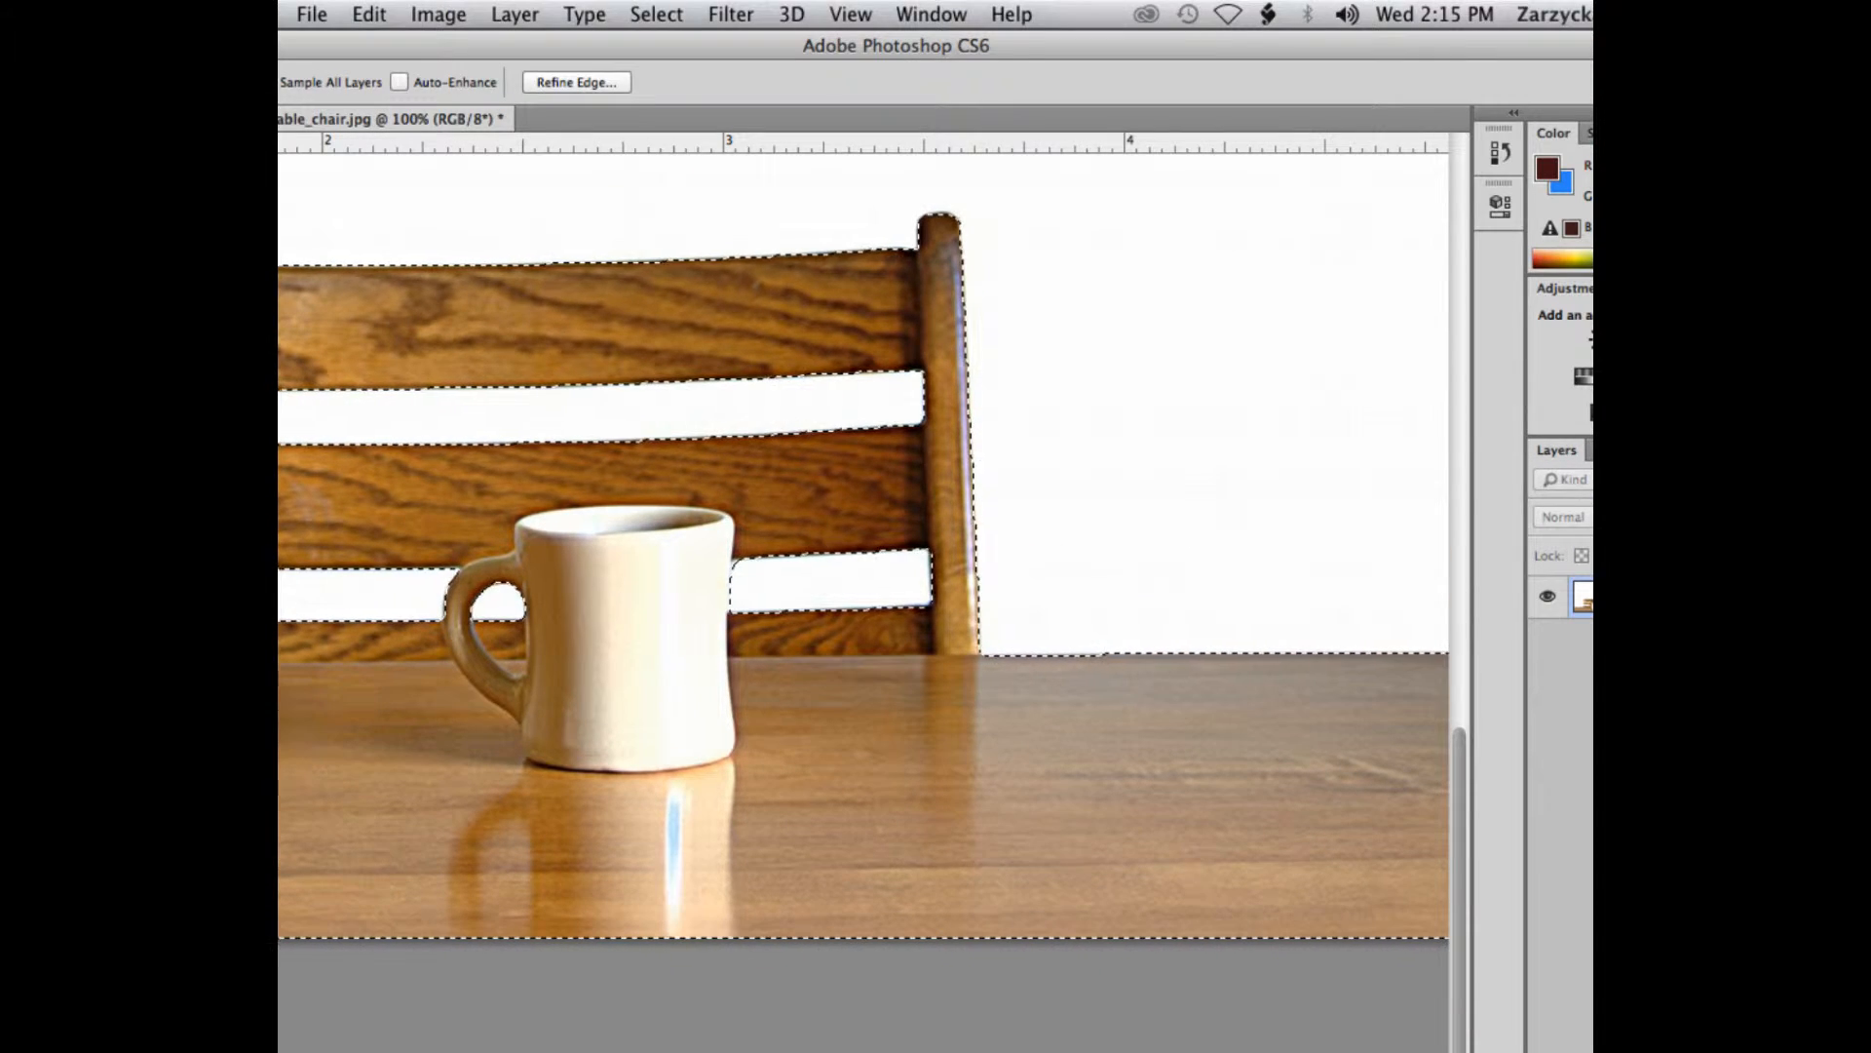
# Step: Move the selected table, chair and mug into the background image, converting the color profile, and align the table with the canvas's bottom edge
pyautogui.press('super+minus')
pyautogui.press('super+minus')
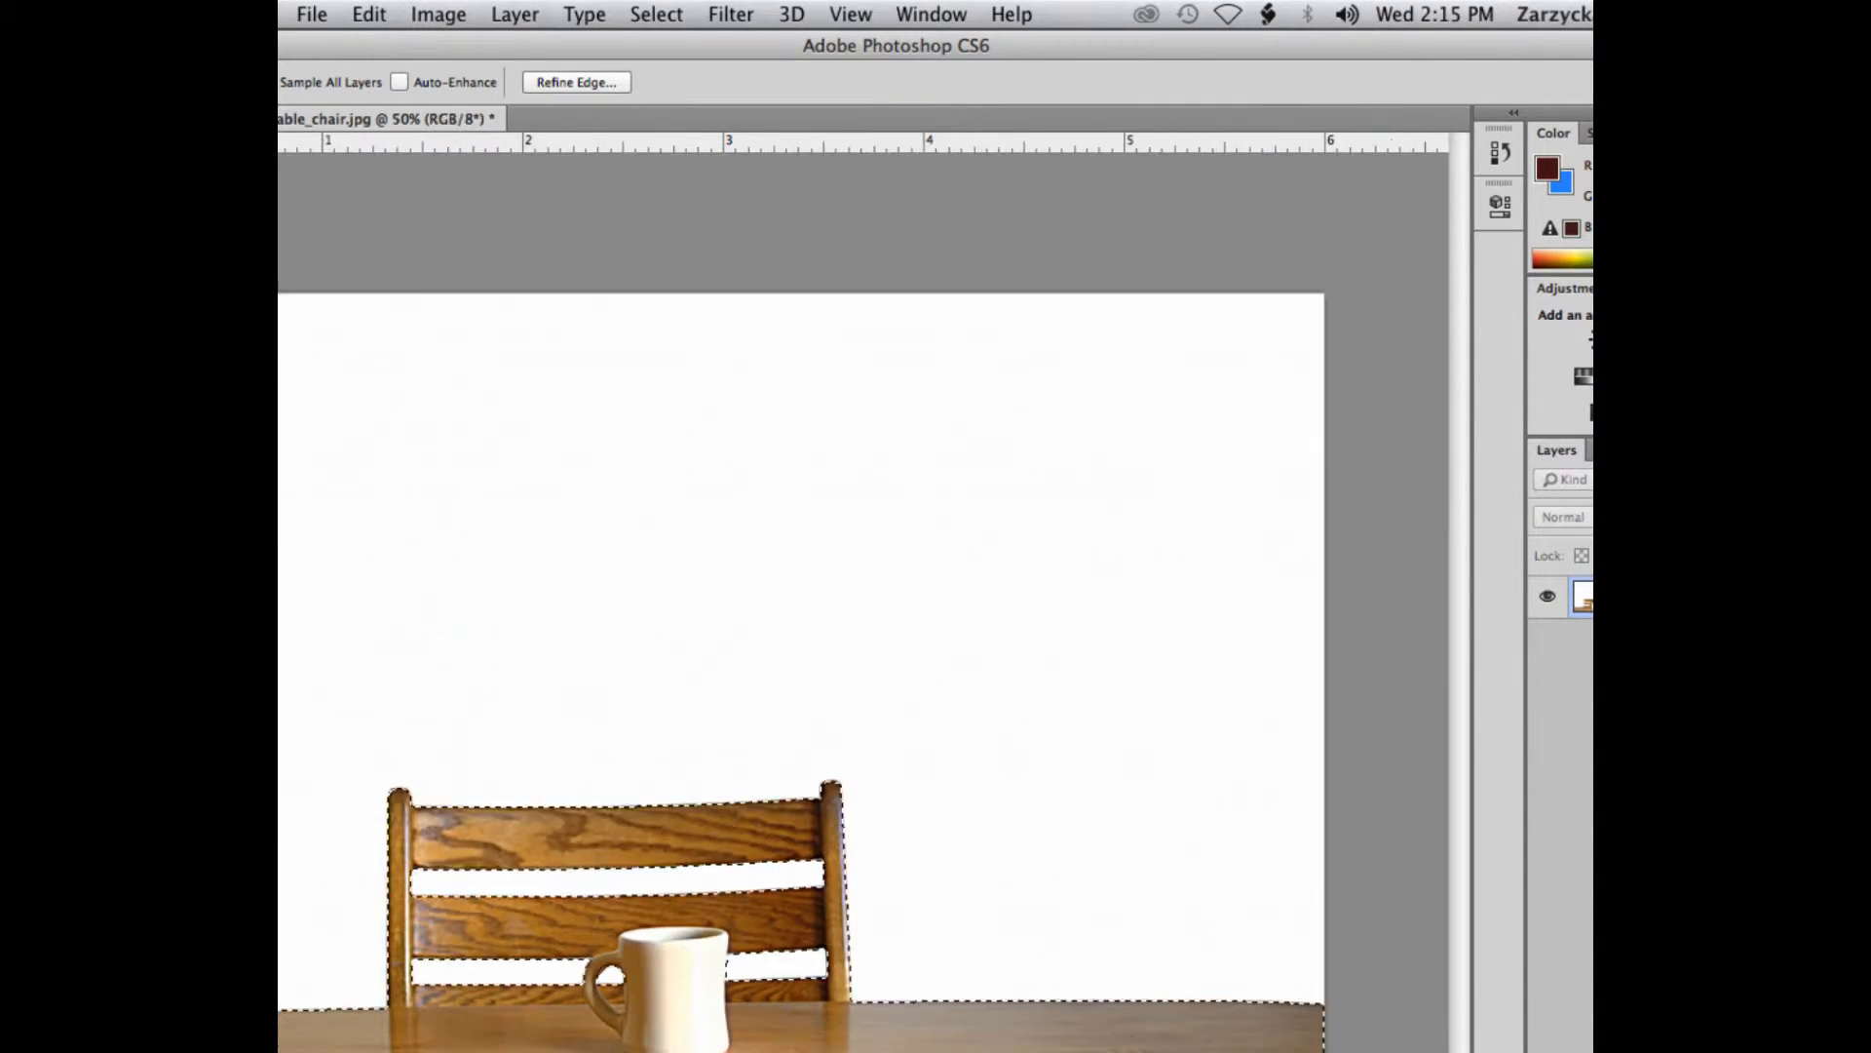
pyautogui.press('super+d')
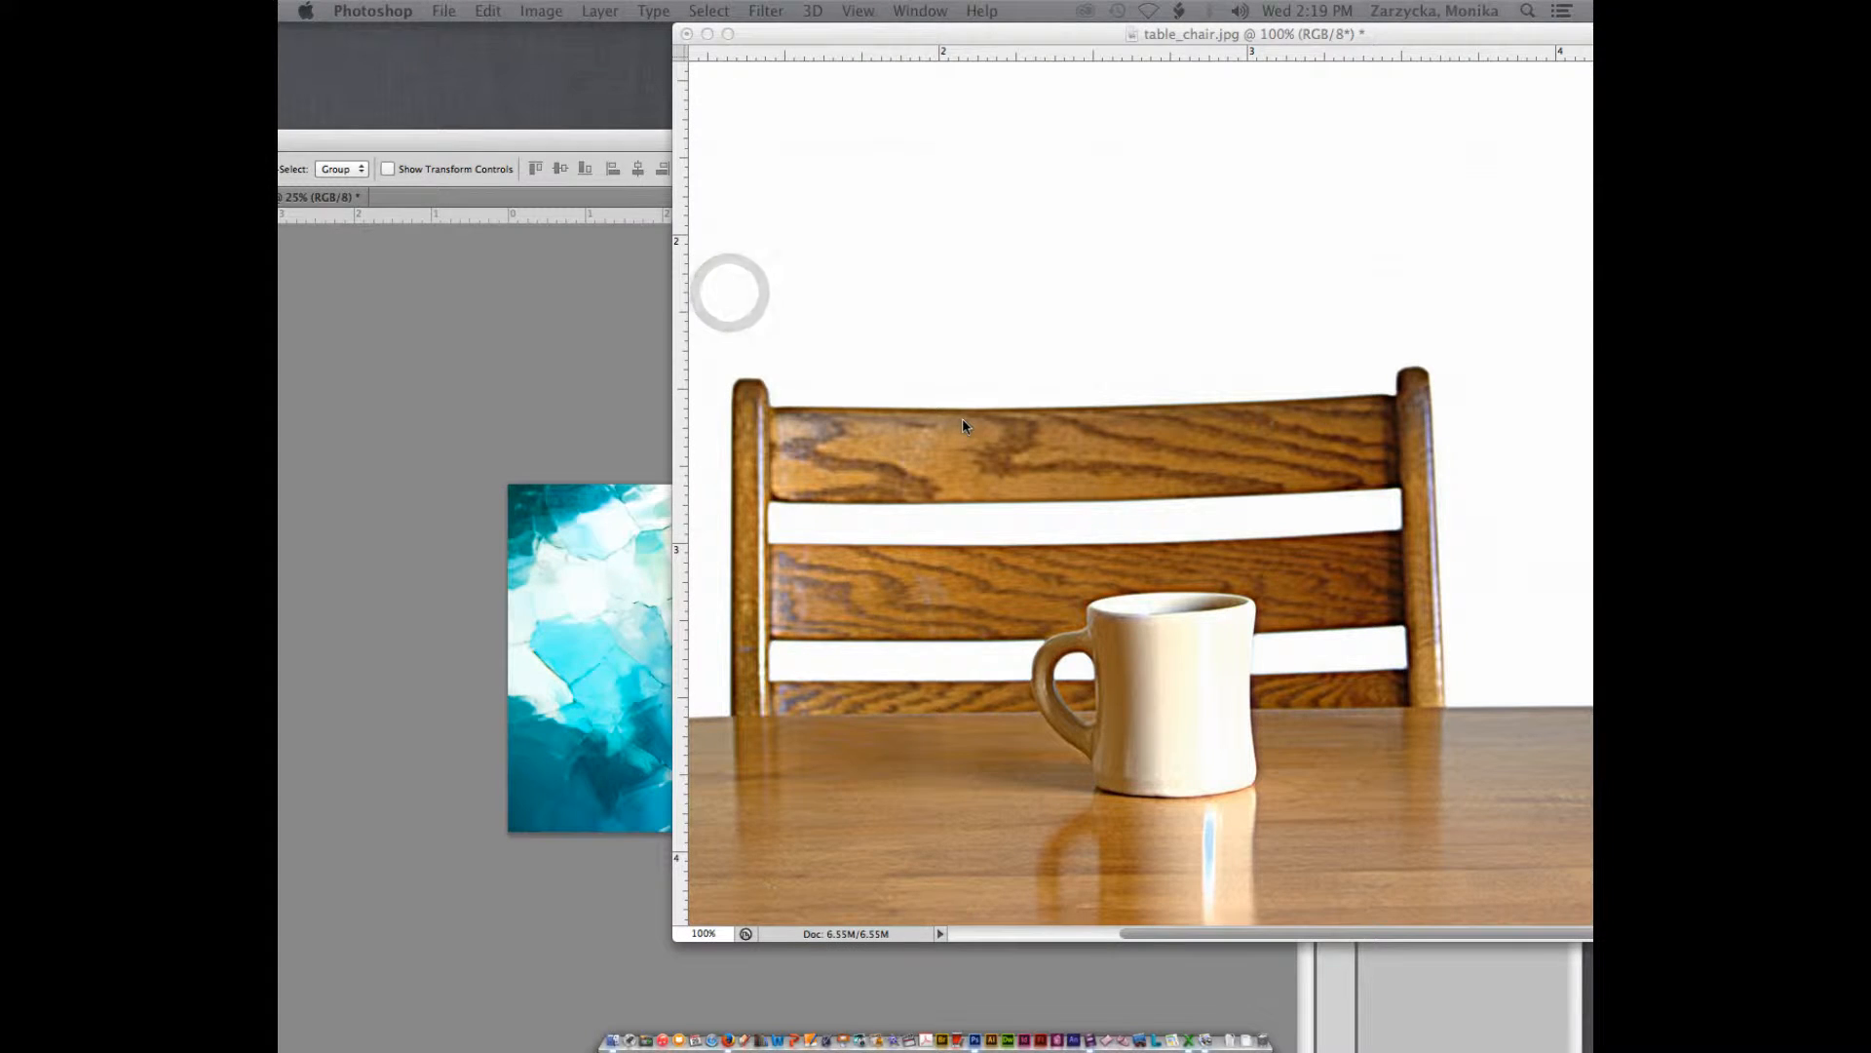
pyautogui.click(895, 429)
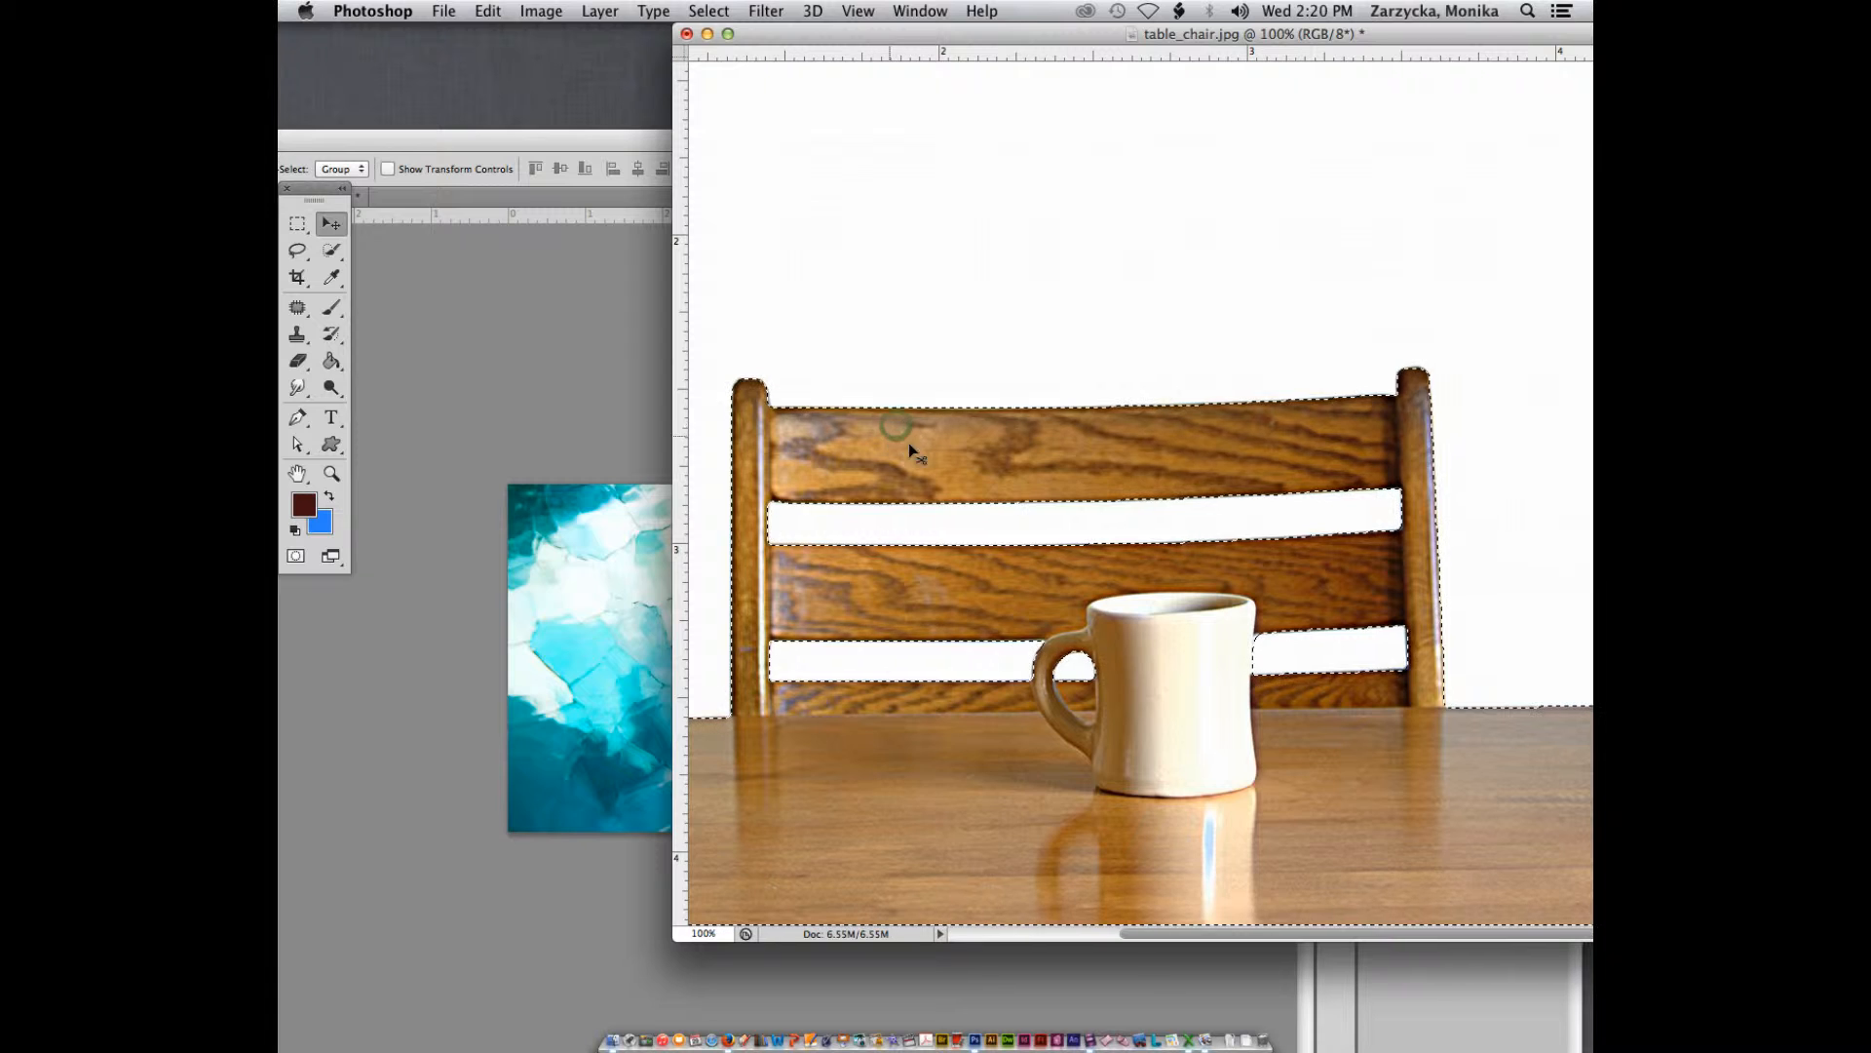
pyautogui.moveTo(690, 512); pyautogui.dragTo(572, 656)
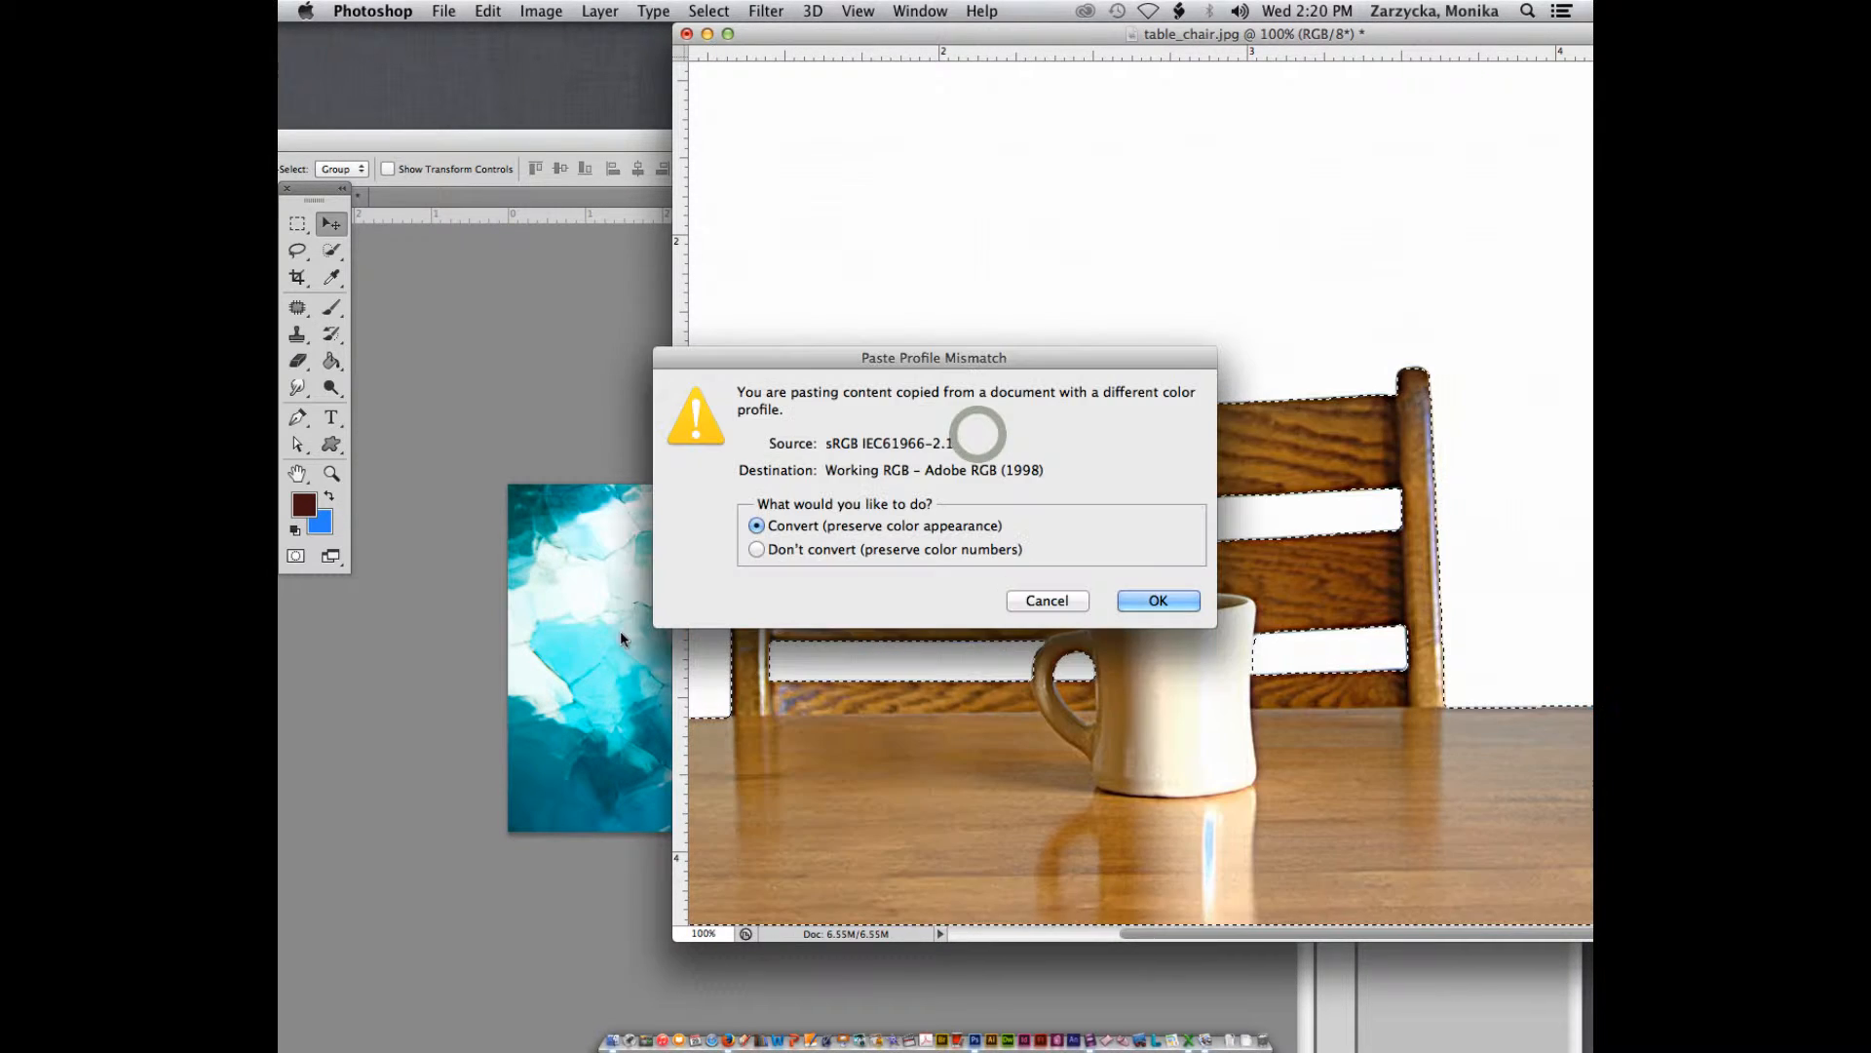
pyautogui.click(1130, 600)
pyautogui.moveTo(718, 744); pyautogui.dragTo(824, 797)
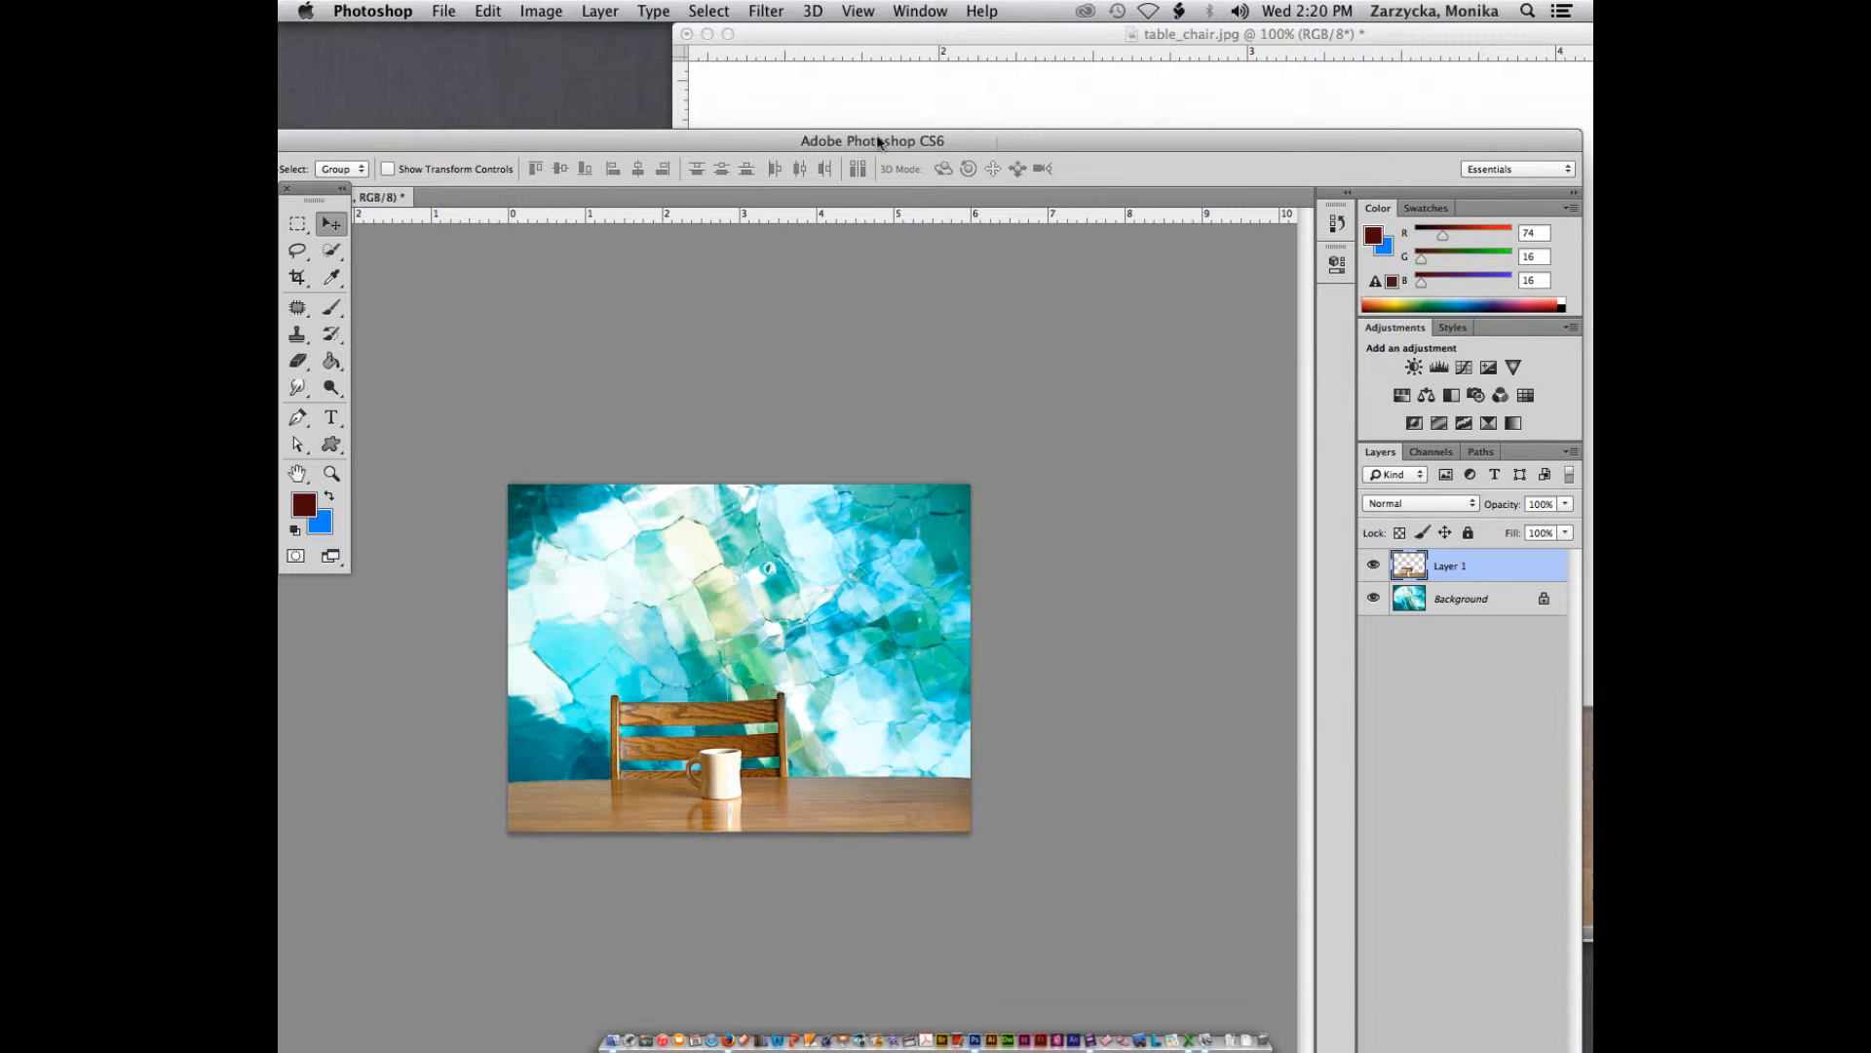
pyautogui.moveTo(877, 141); pyautogui.dragTo(606, 148)
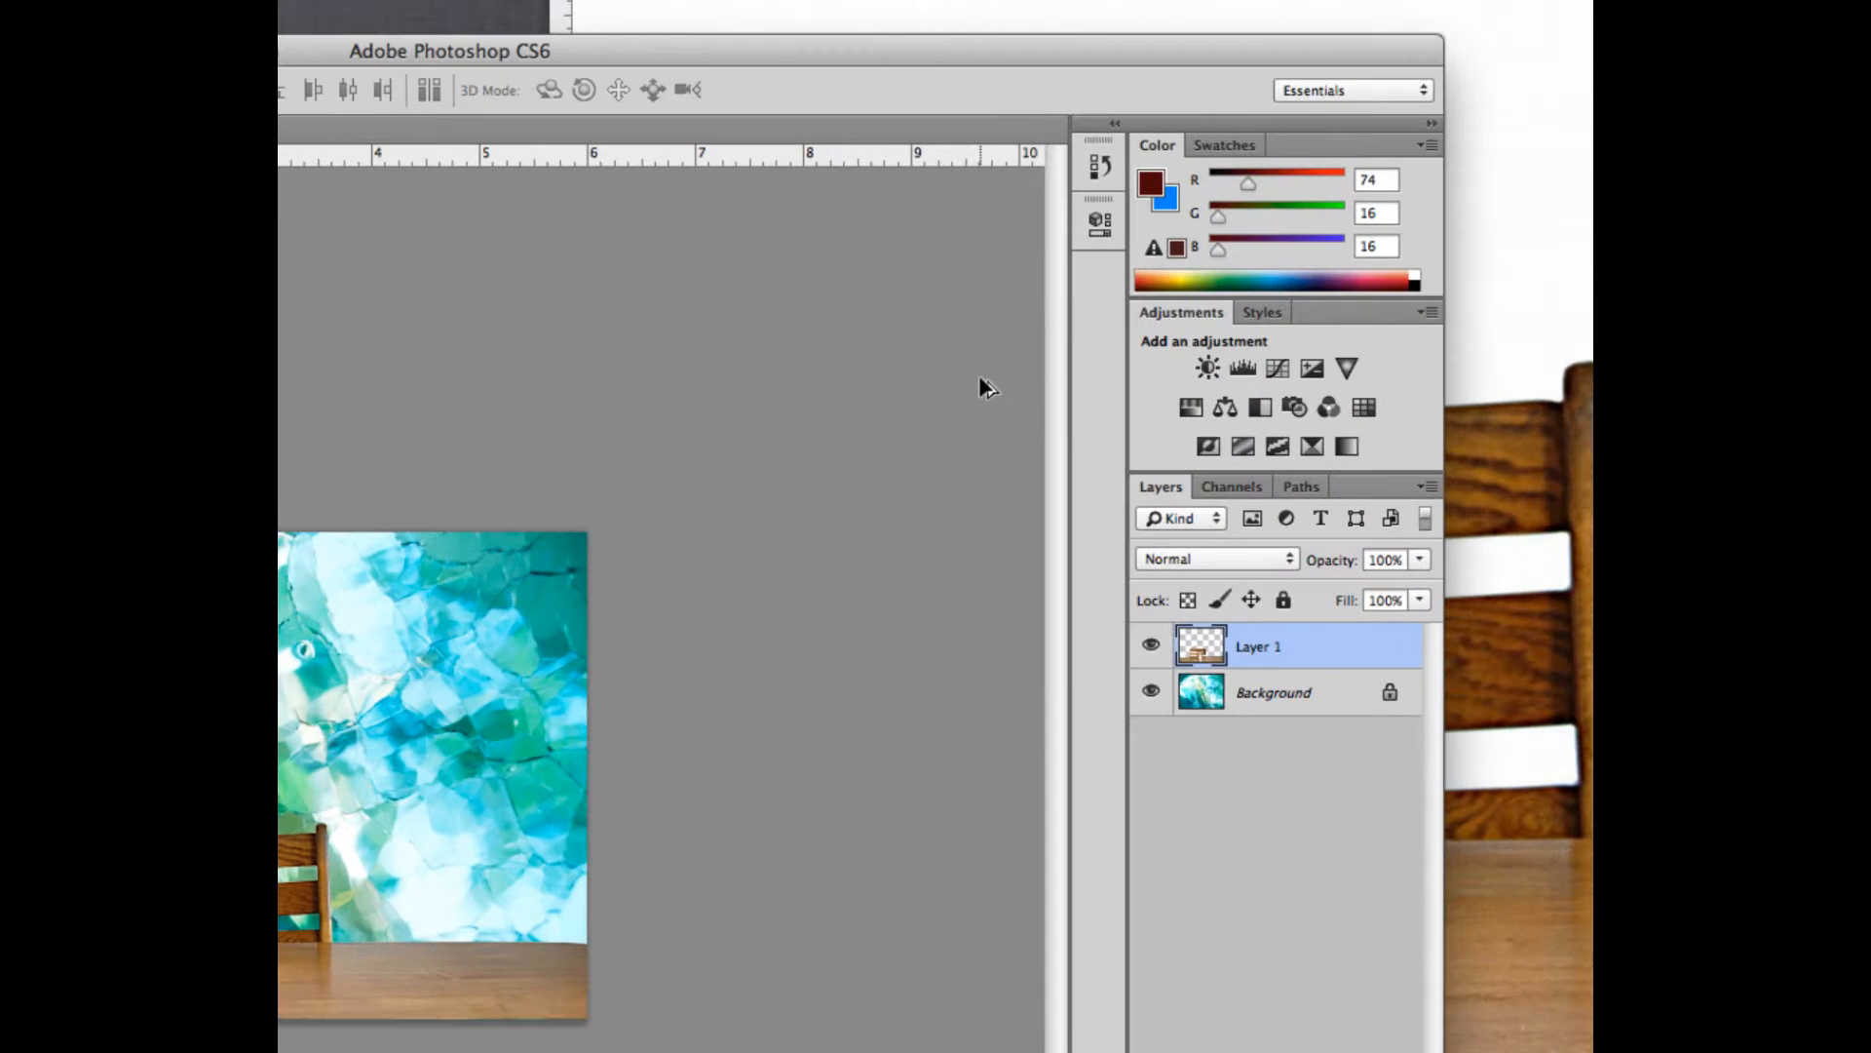
pyautogui.doubleClick(1236, 651)
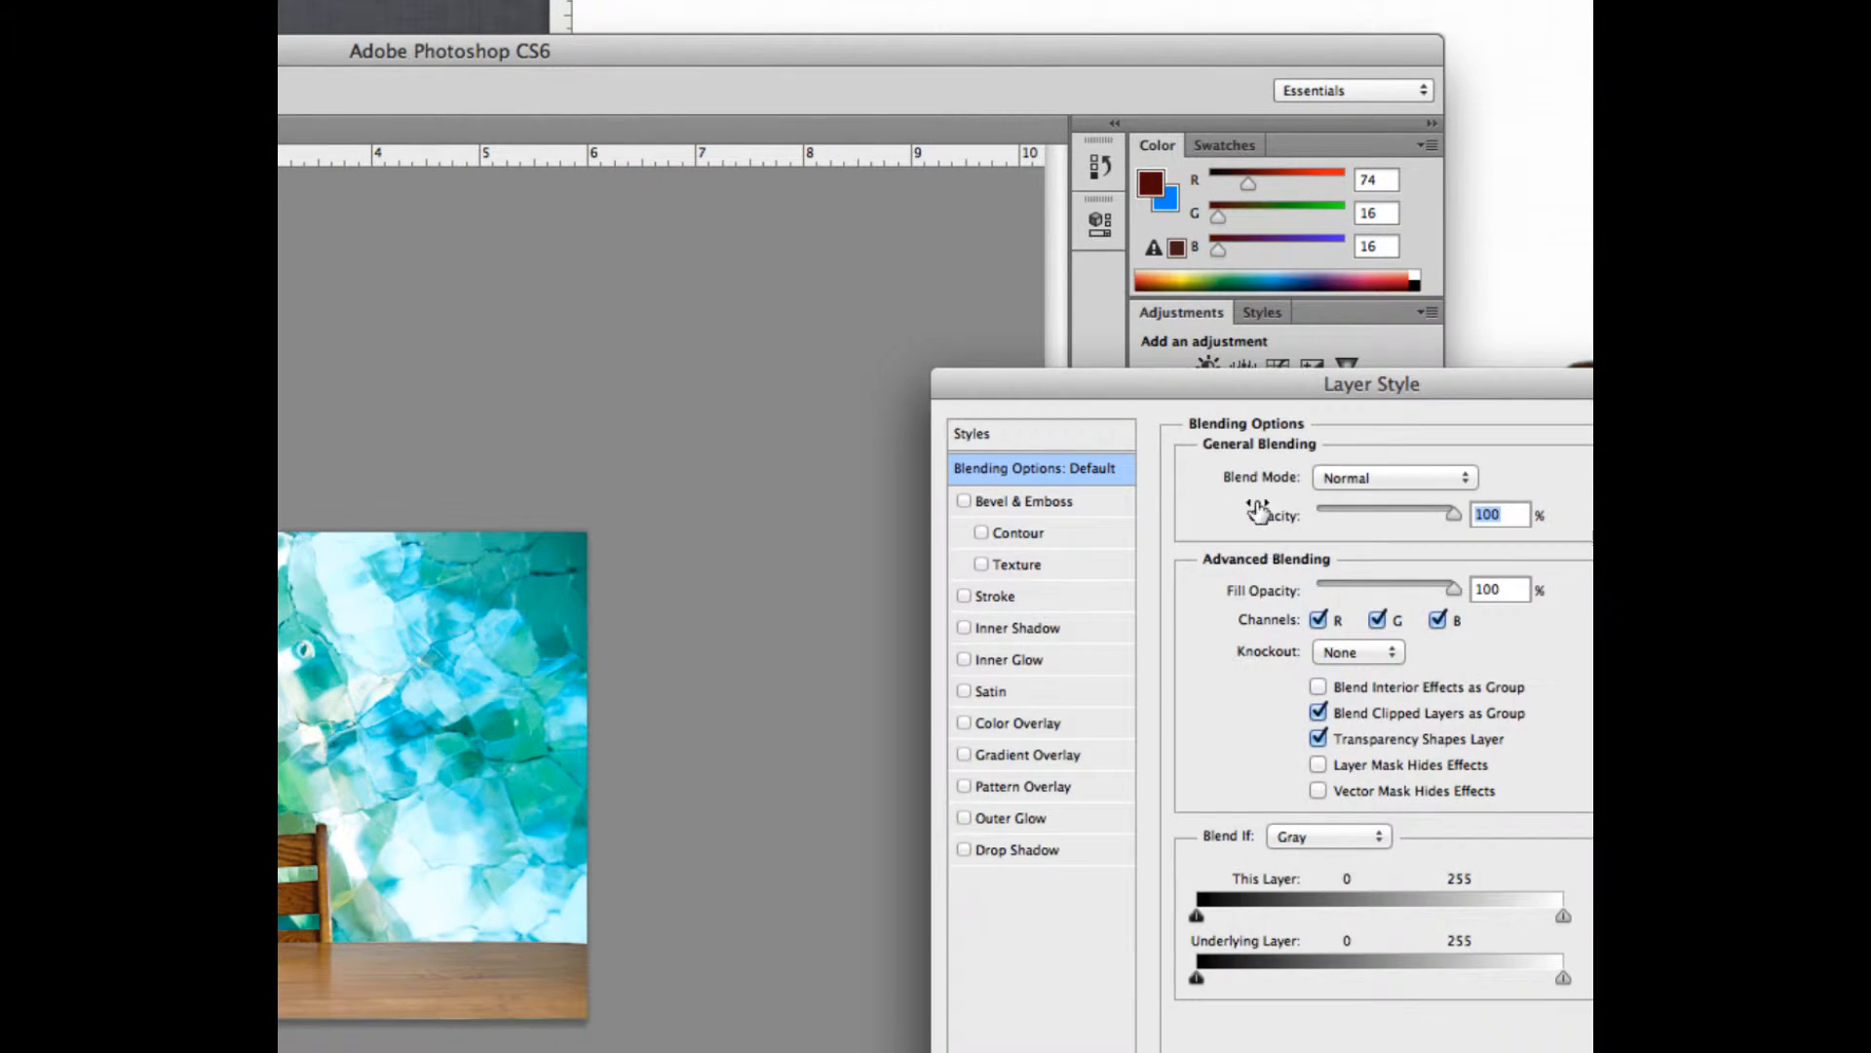
pyautogui.moveTo(1198, 395); pyautogui.dragTo(789, 305)
pyautogui.click(1288, 396)
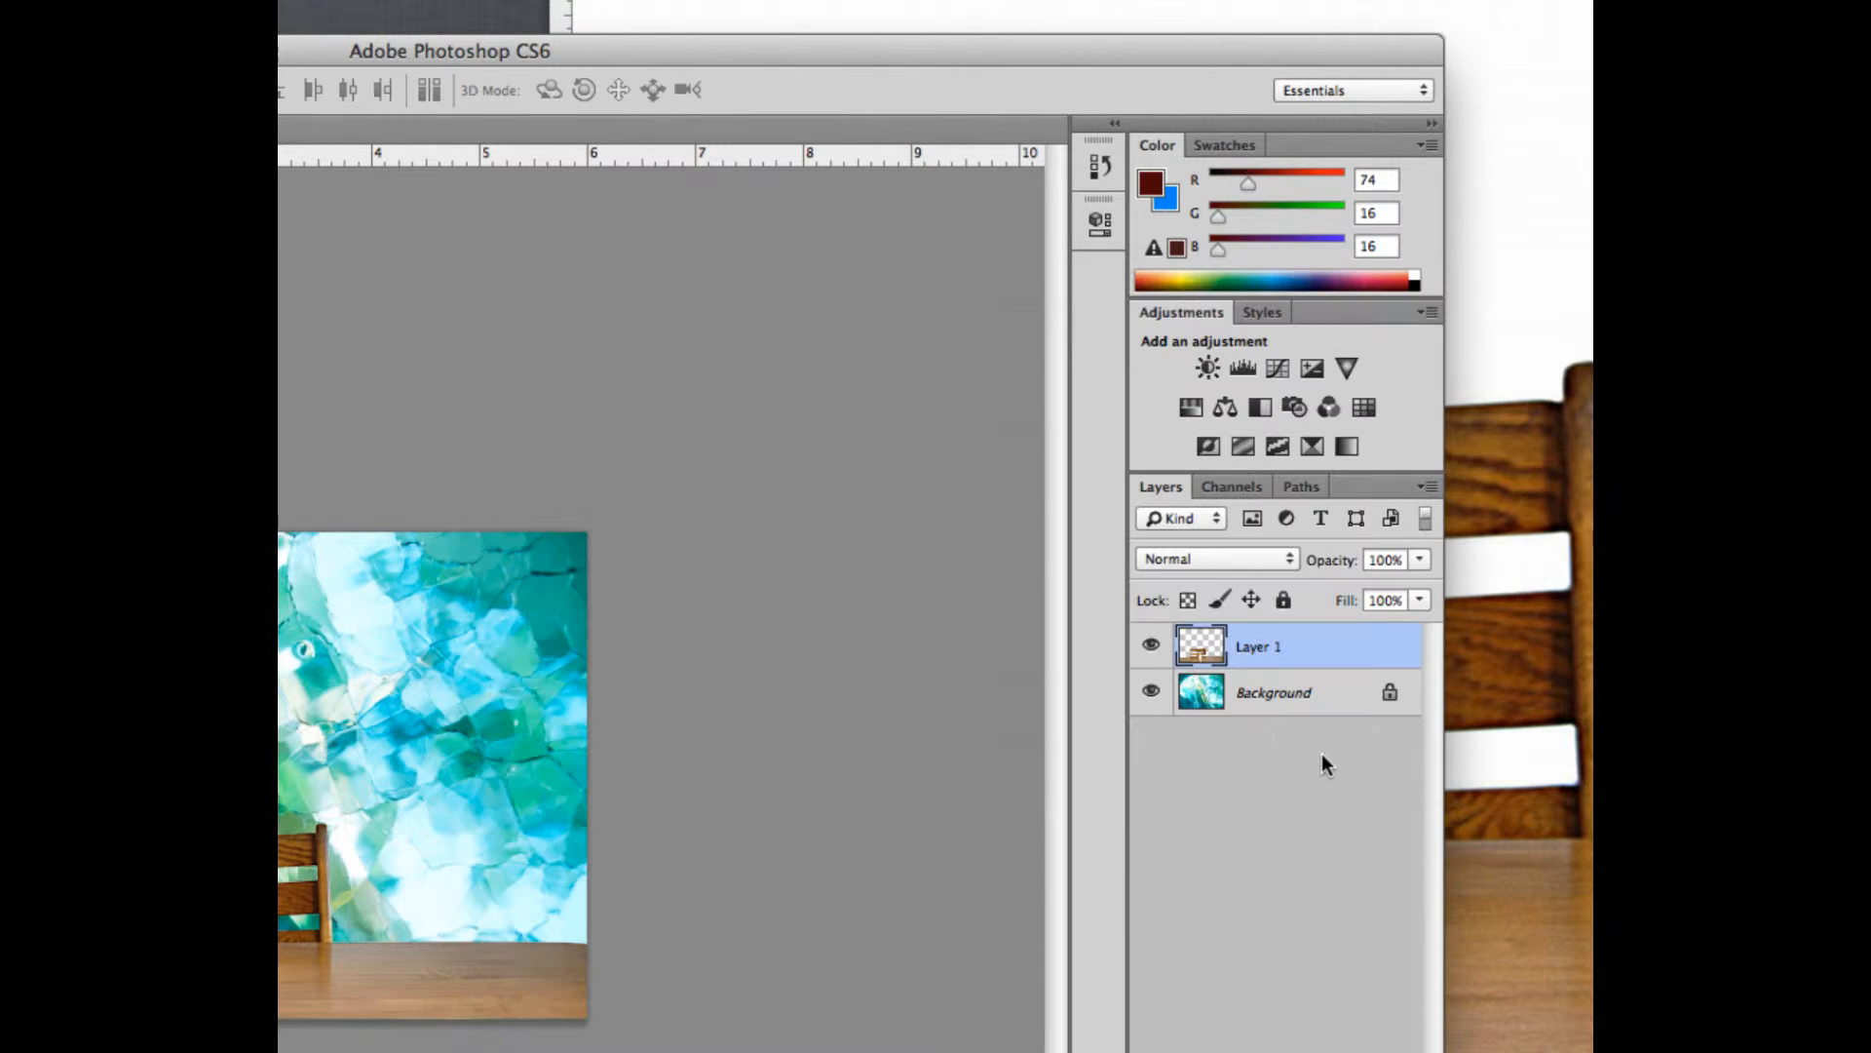
# Step: Rename the table and chair layer as table
pyautogui.doubleClick(1251, 649)
pyautogui.press('Return')
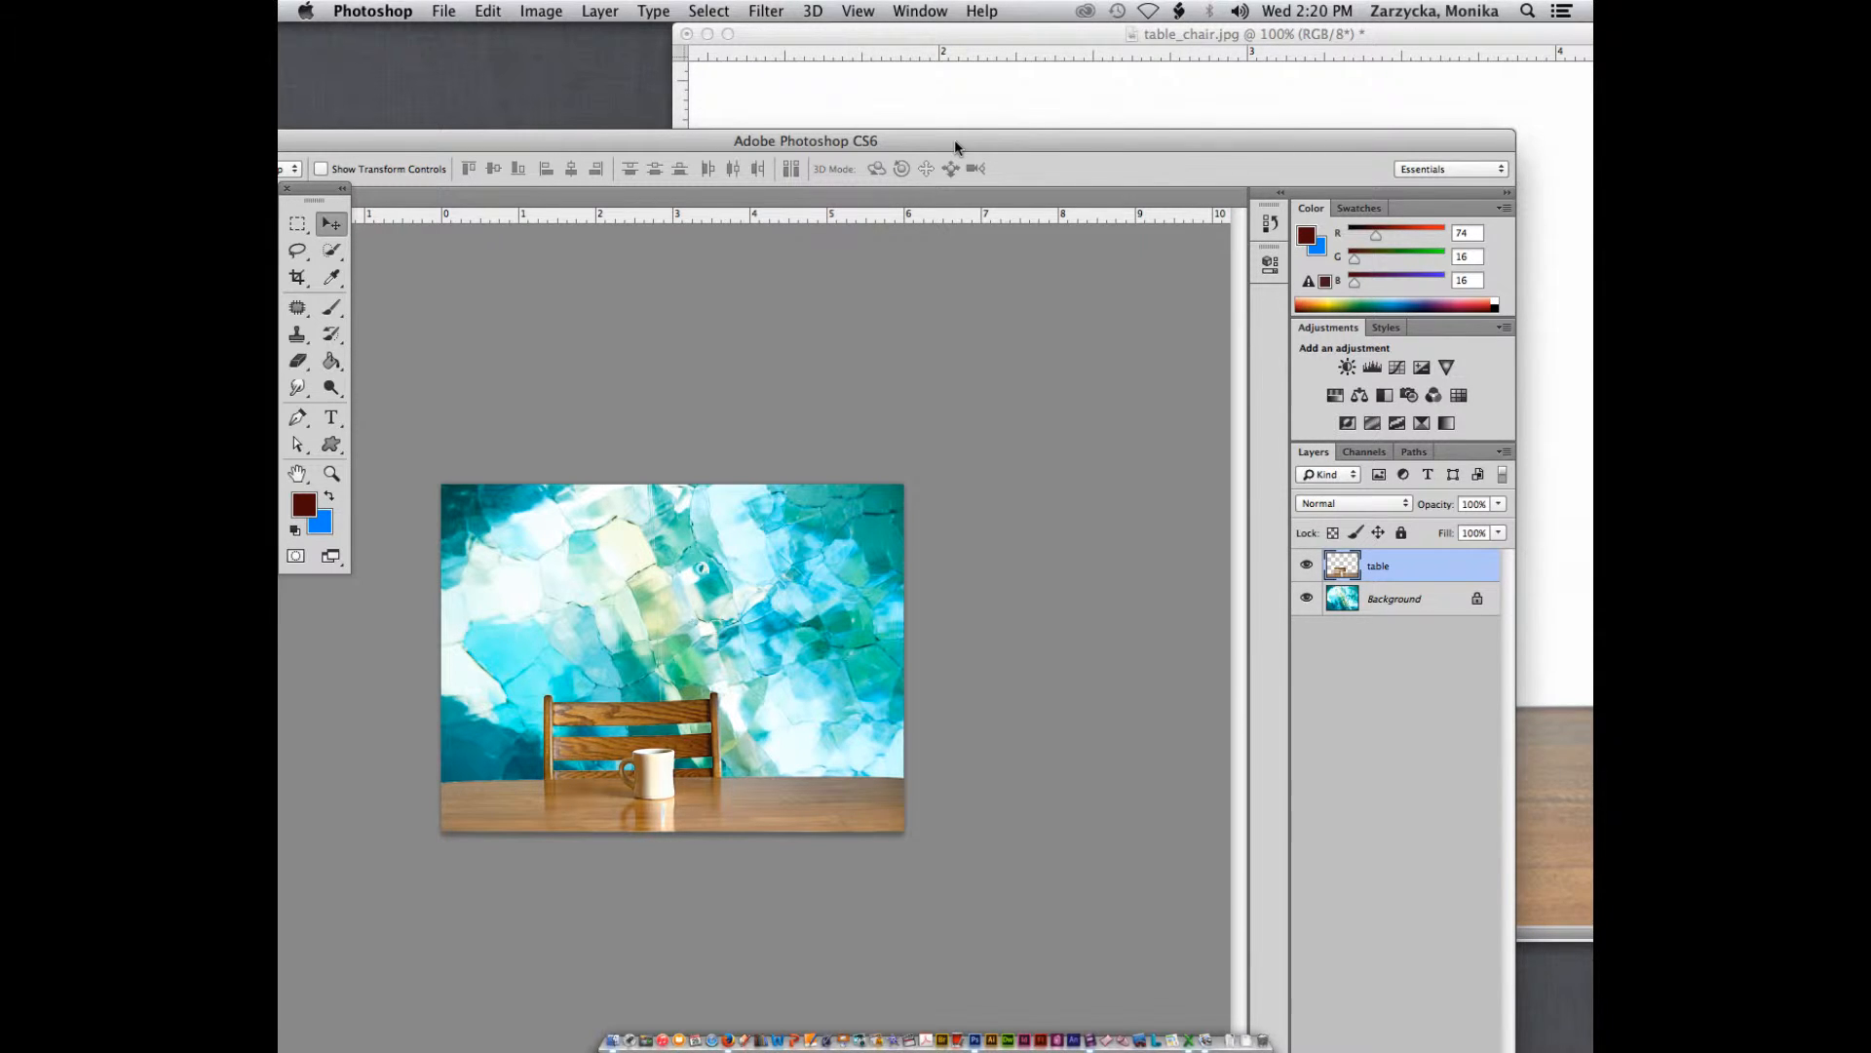
# Step: Save the composite as a layered TIFF named Lab7B.tif in the student's Lab7 folder, using LZW image compression
pyautogui.click(434, 8)
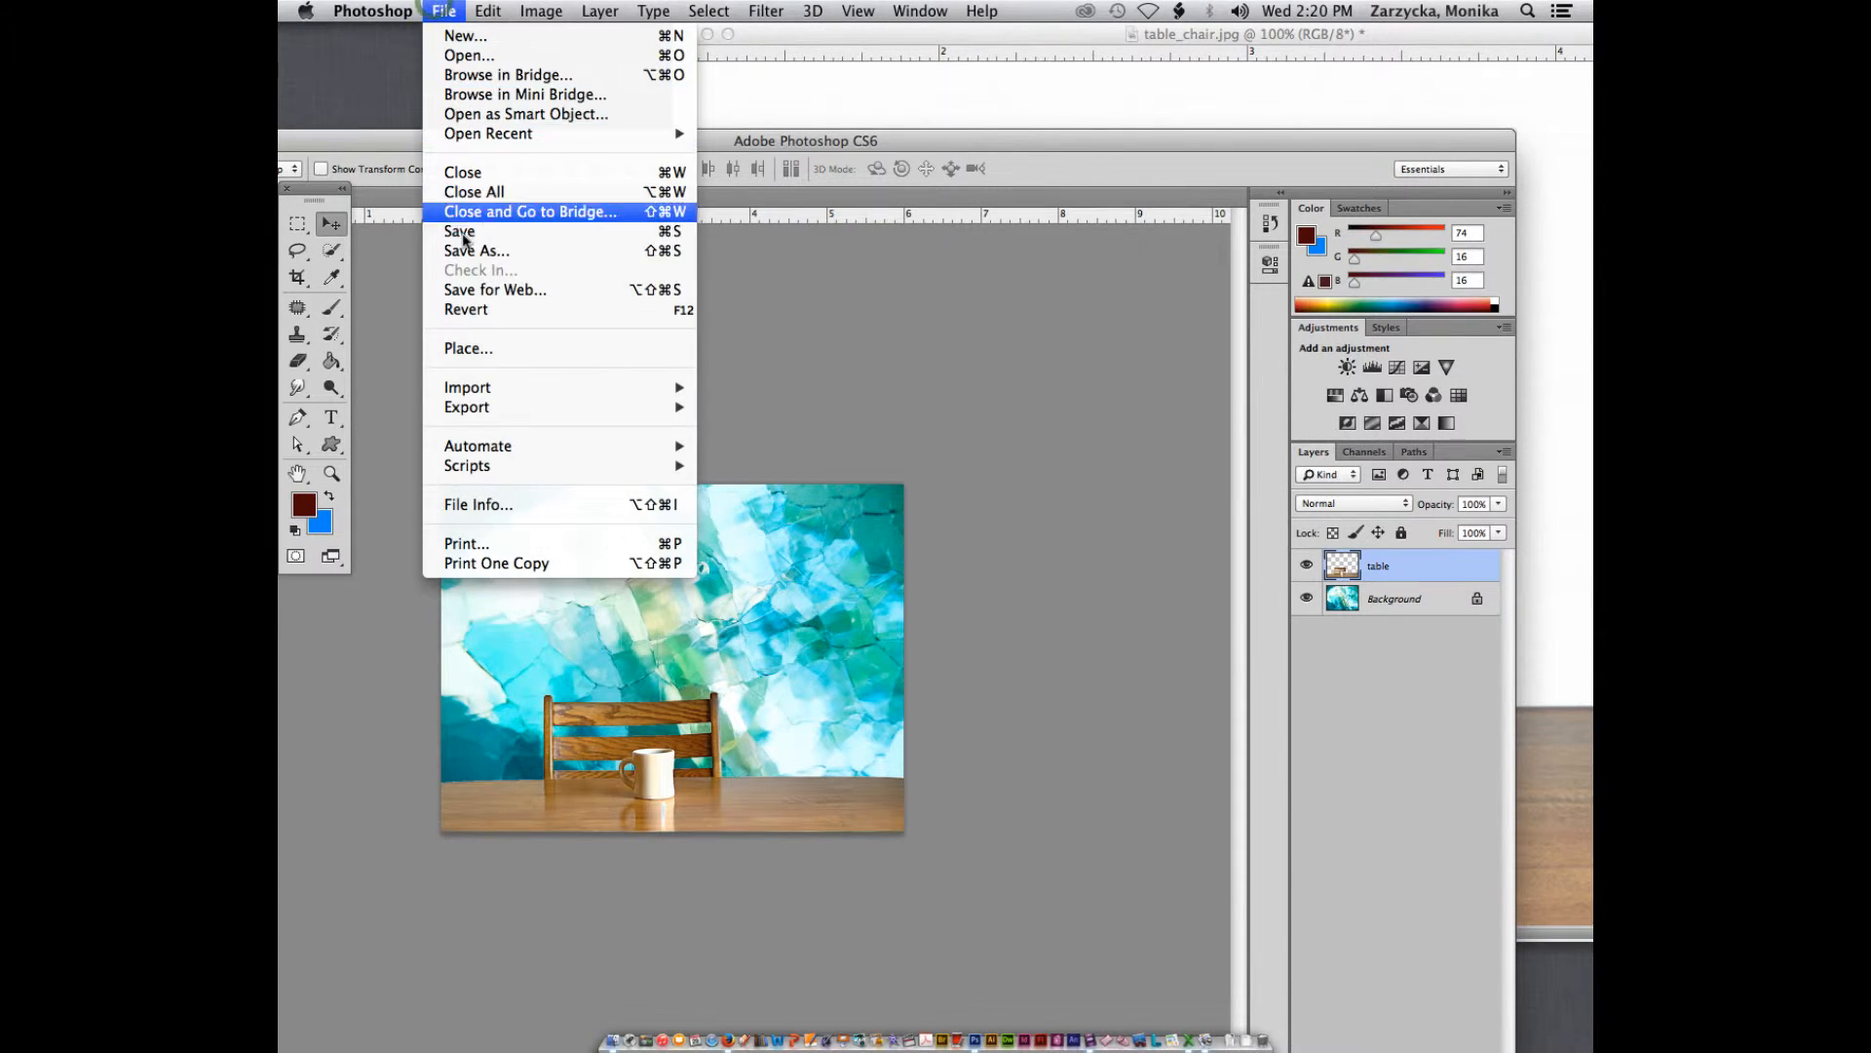
pyautogui.click(463, 252)
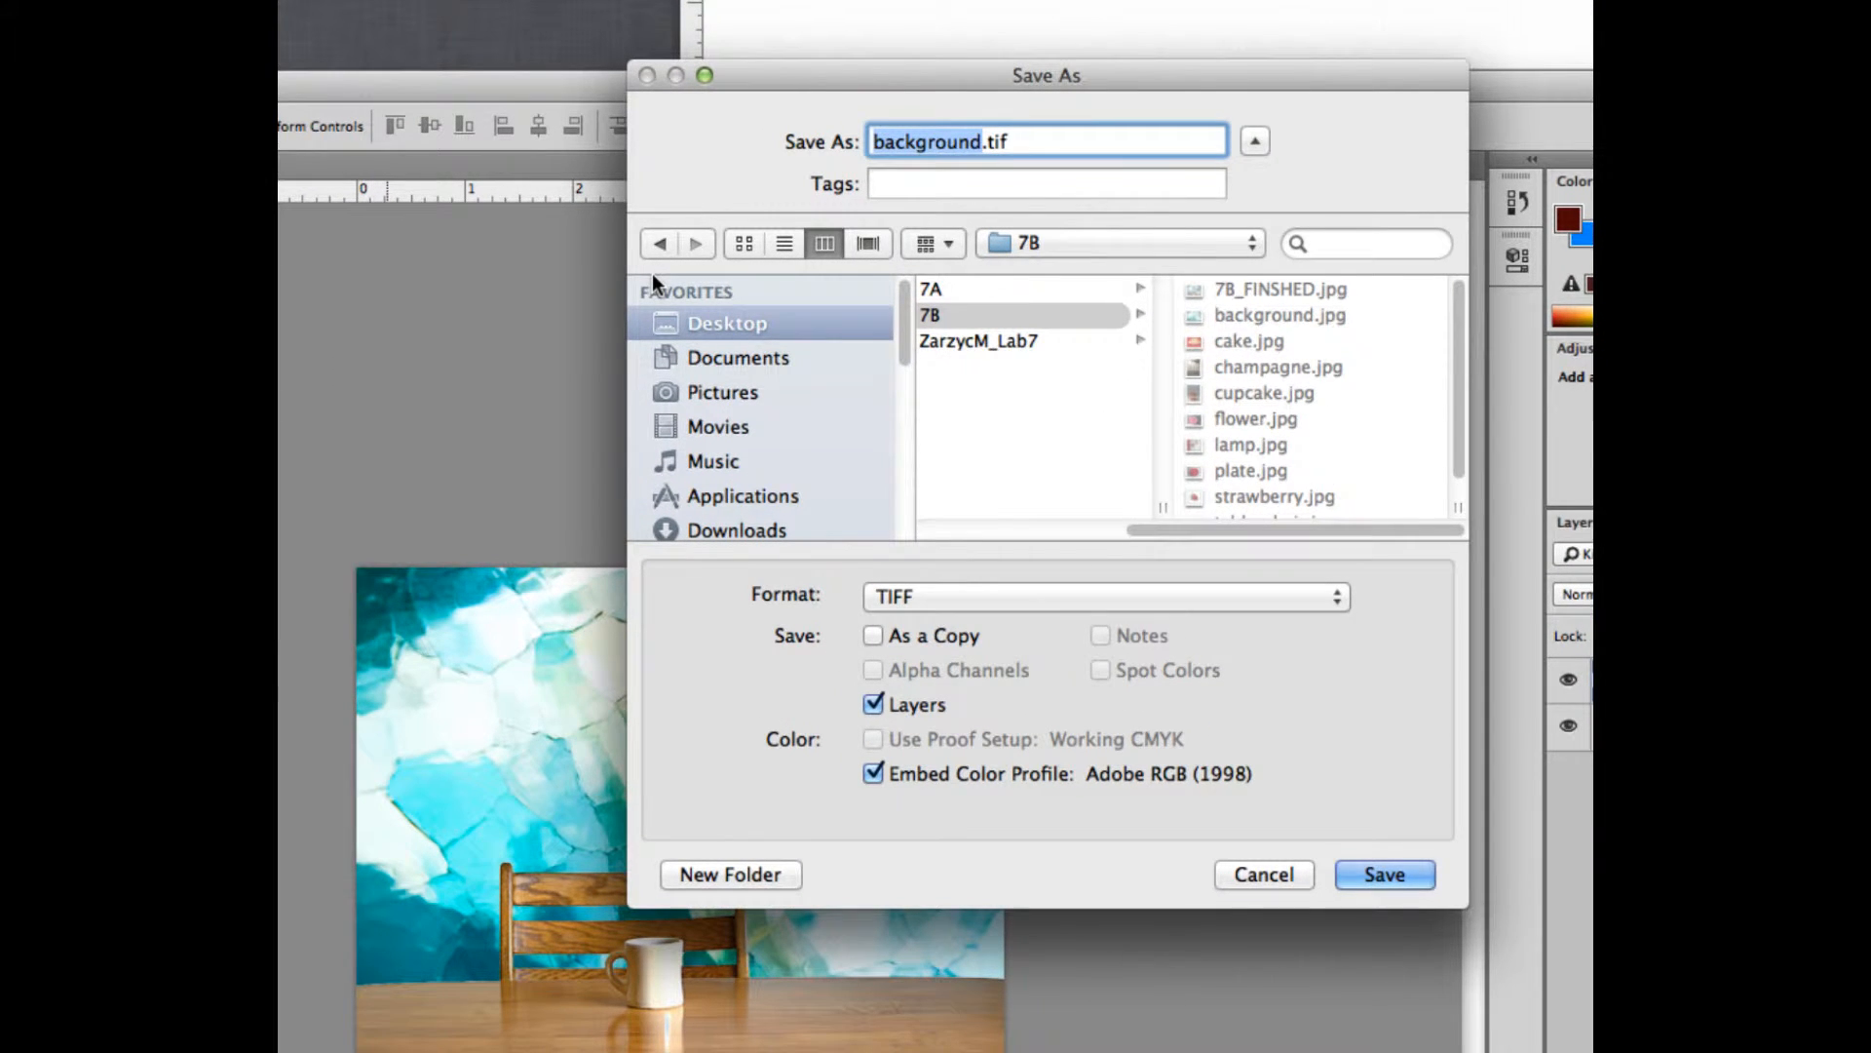
pyautogui.click(992, 341)
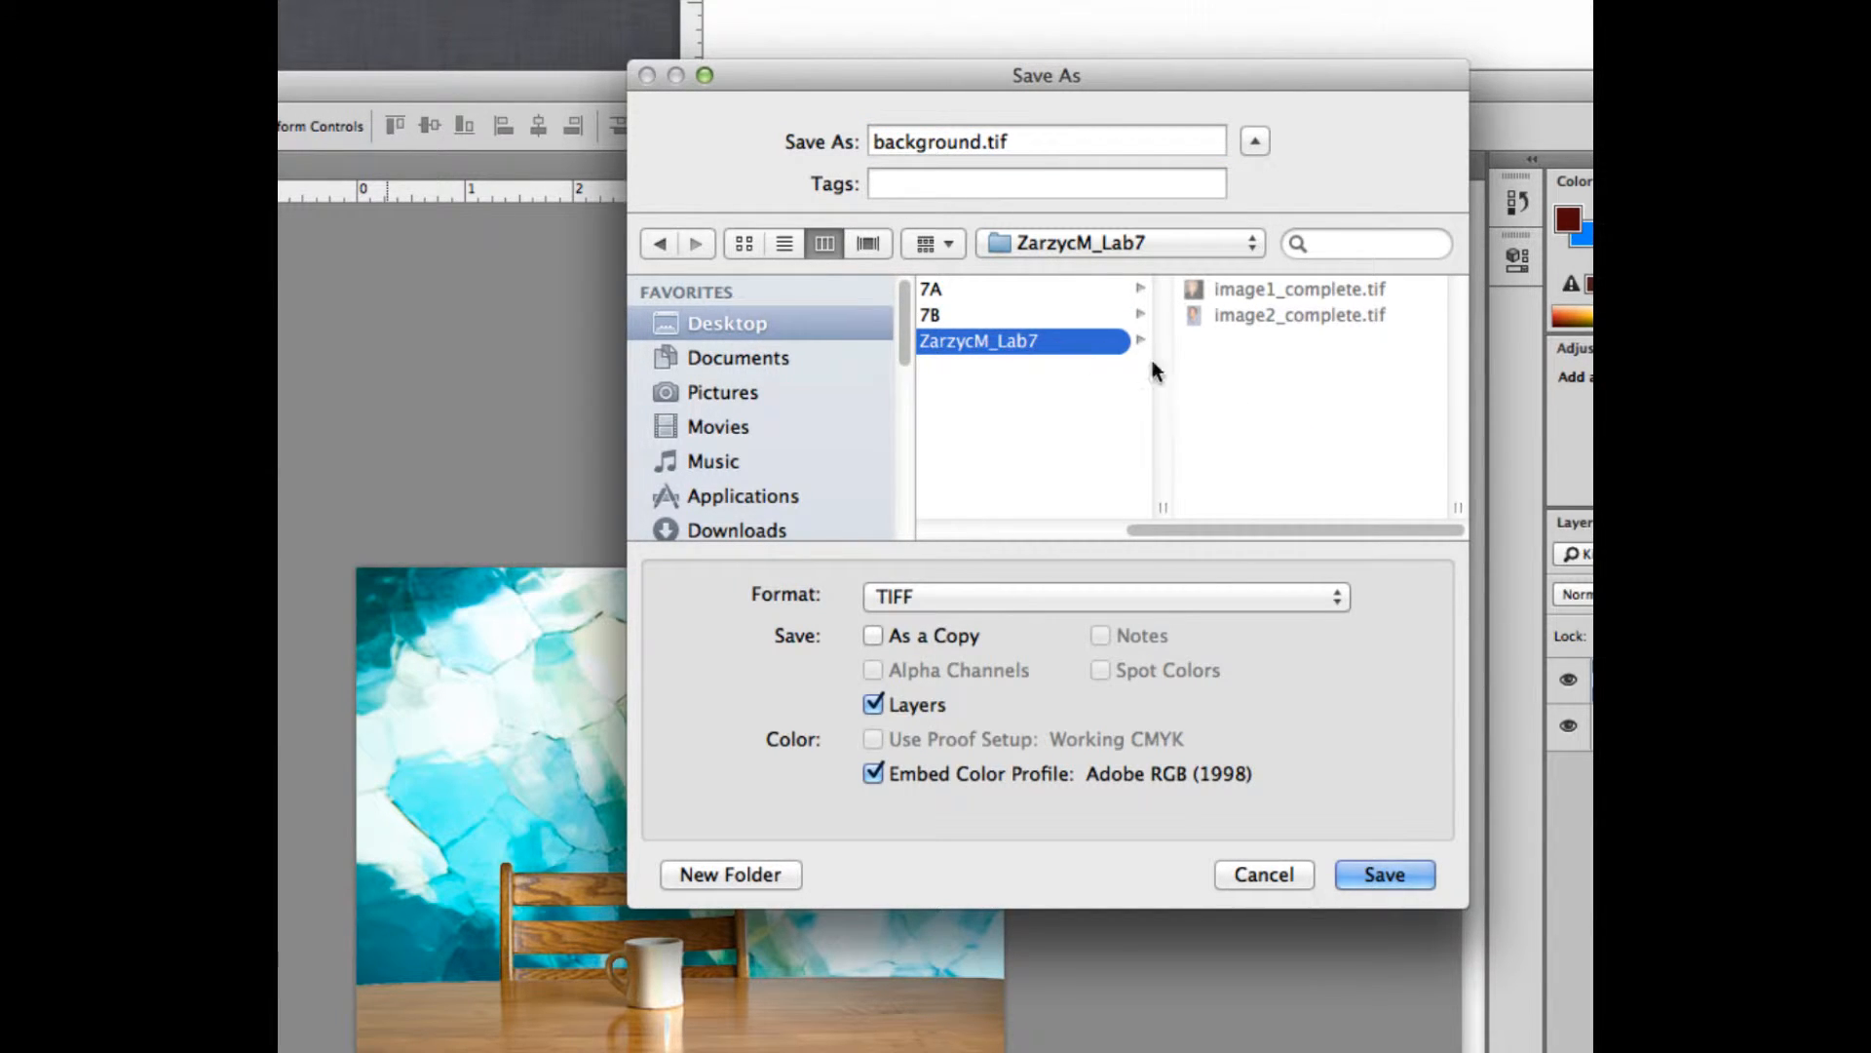
pyautogui.moveTo(984, 140); pyautogui.dragTo(884, 129)
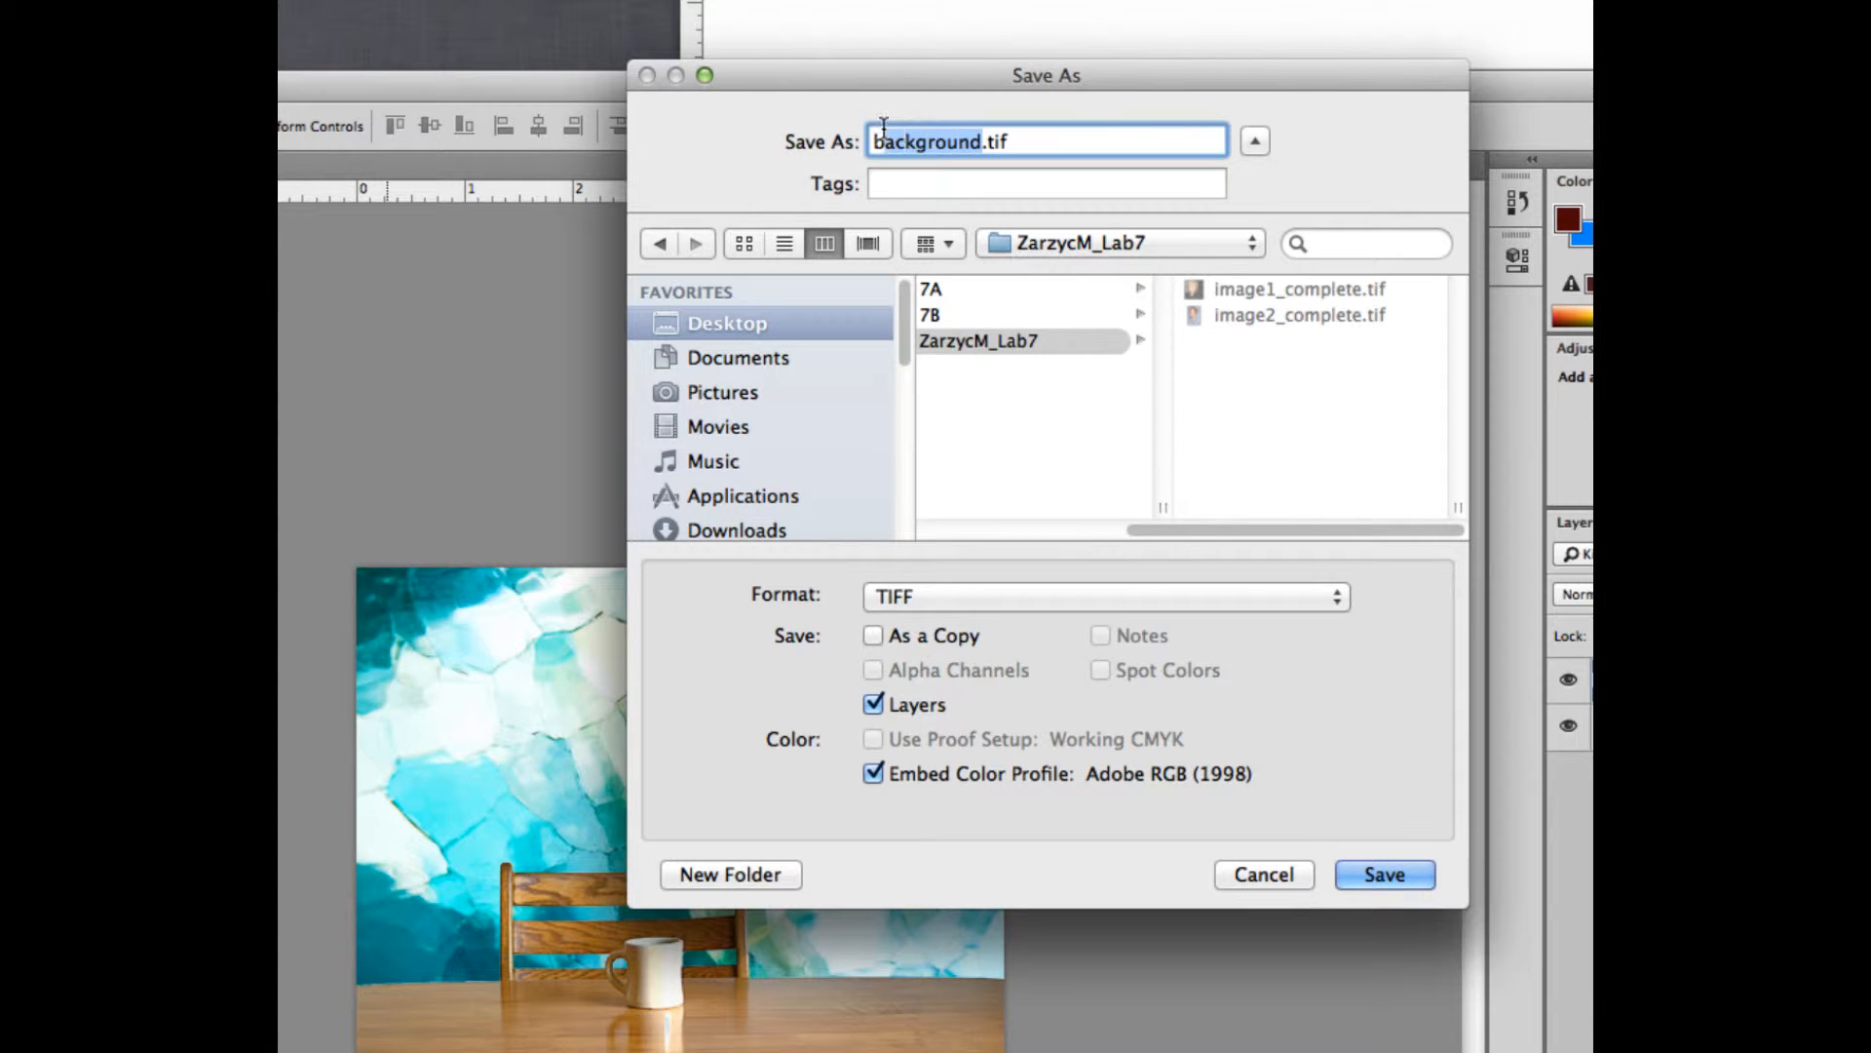
pyautogui.write('Lab7')
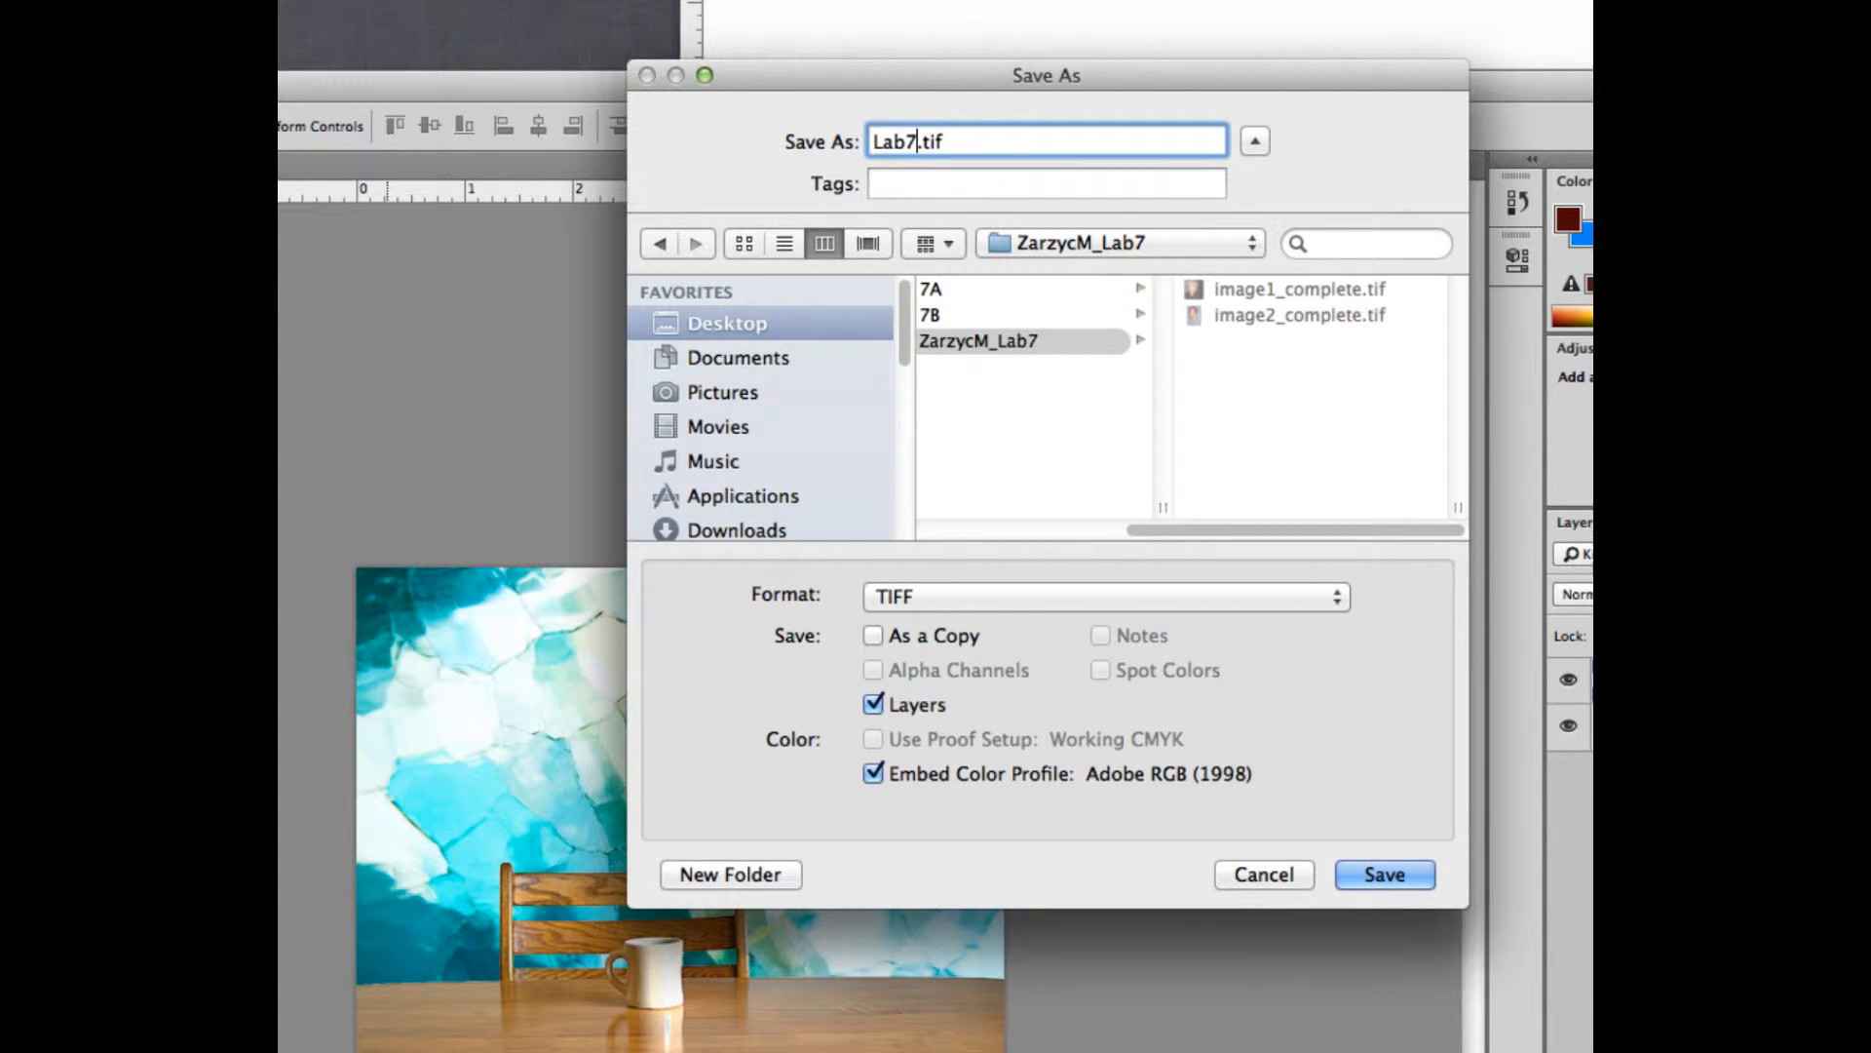
pyautogui.write('B')
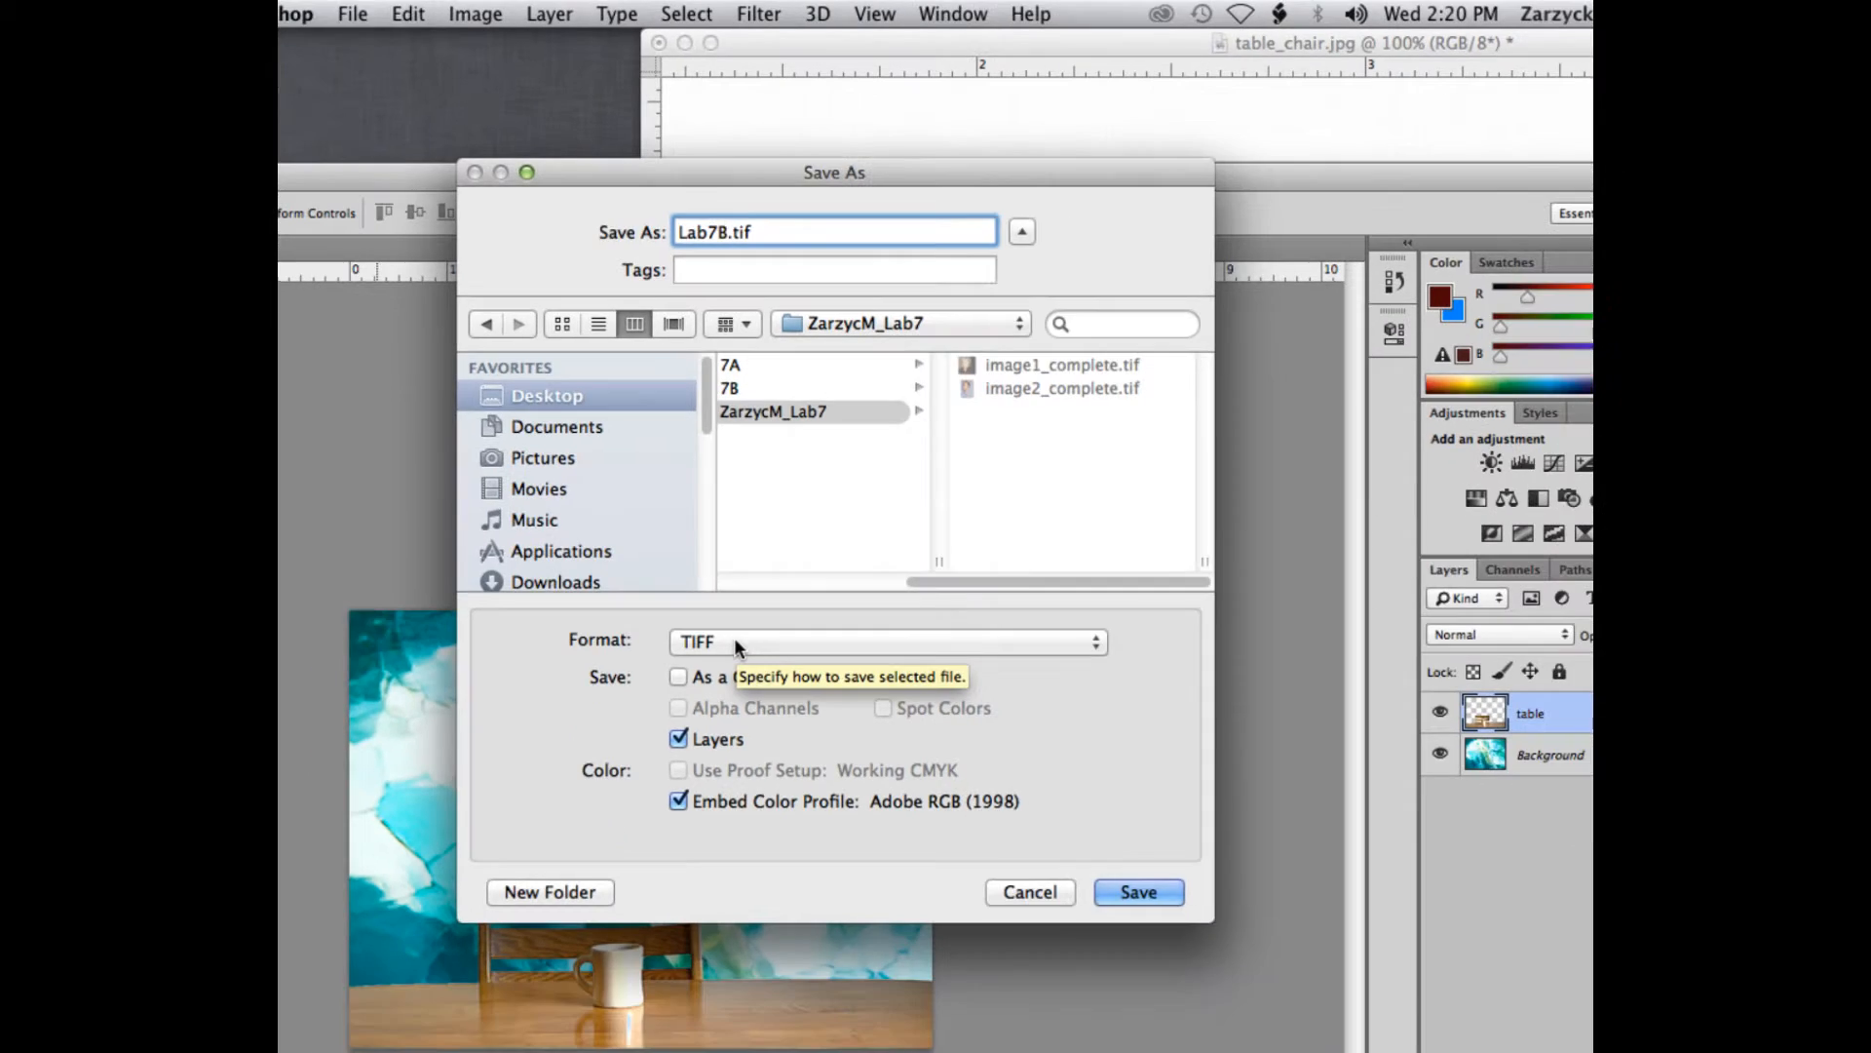
pyautogui.click(1138, 891)
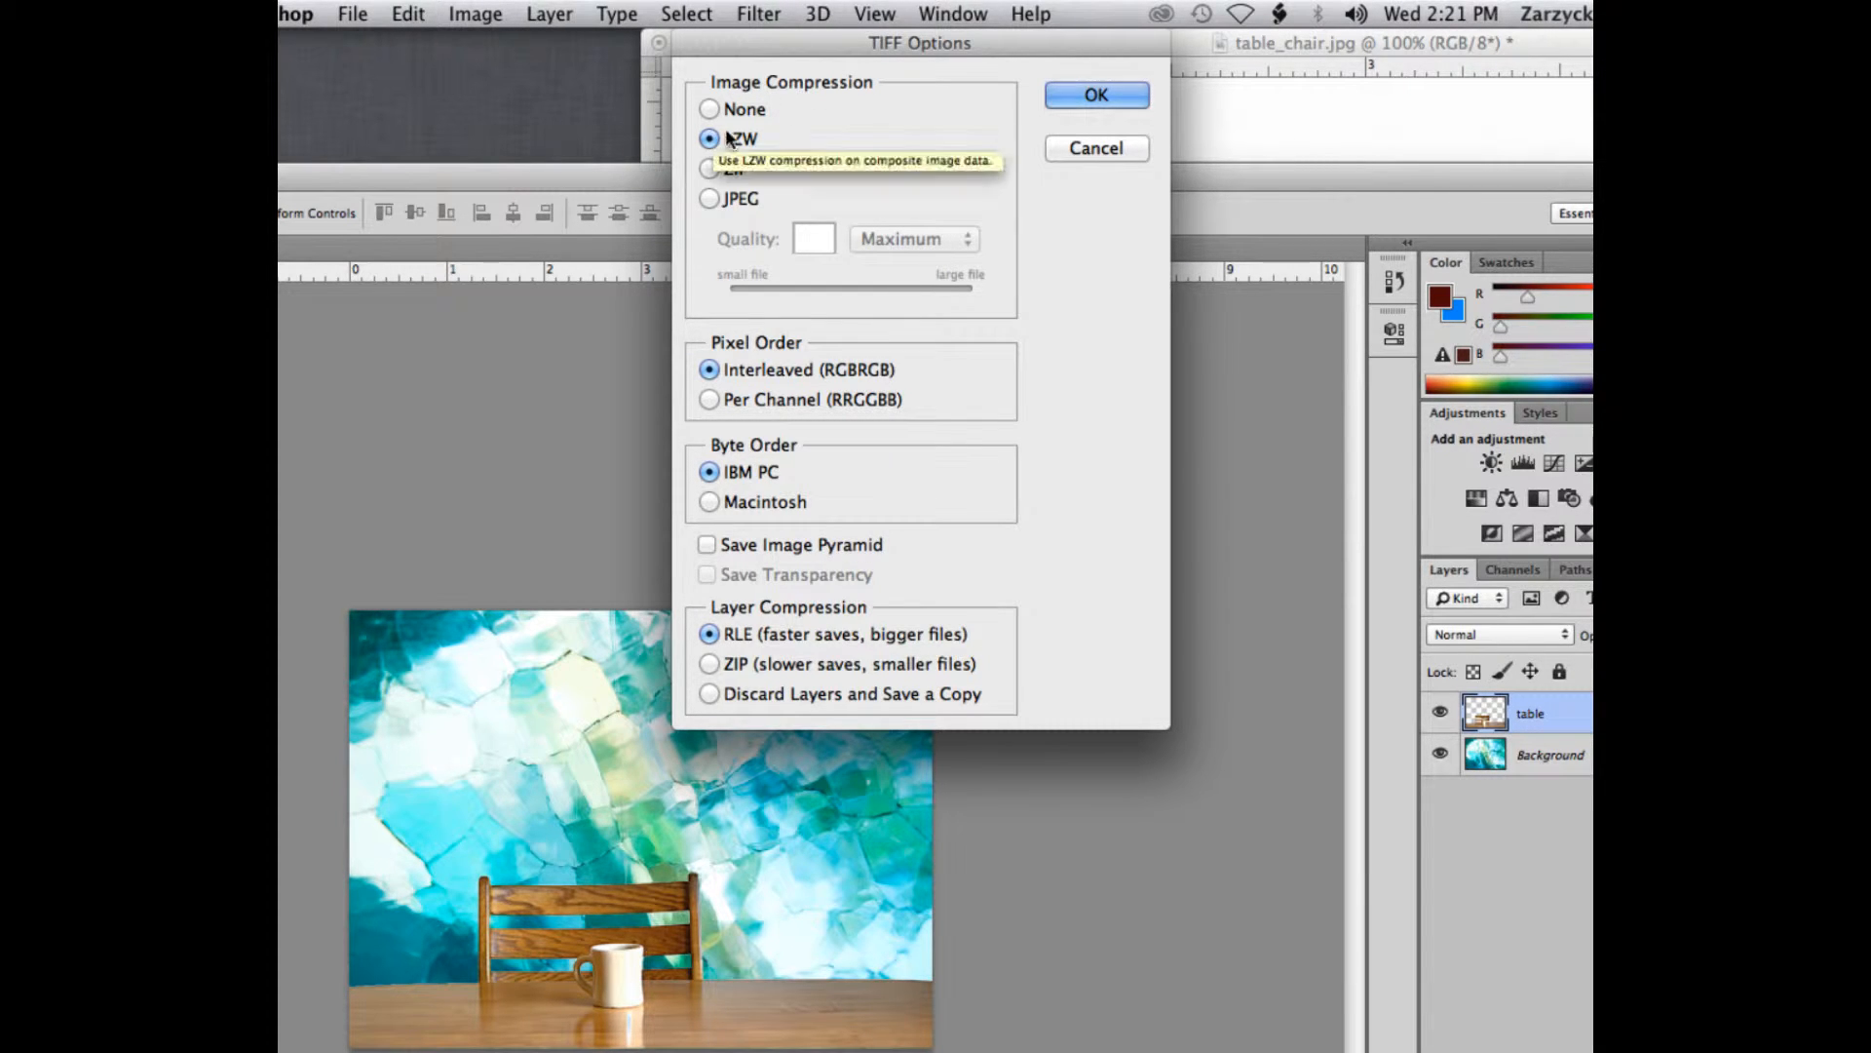
pyautogui.click(1099, 93)
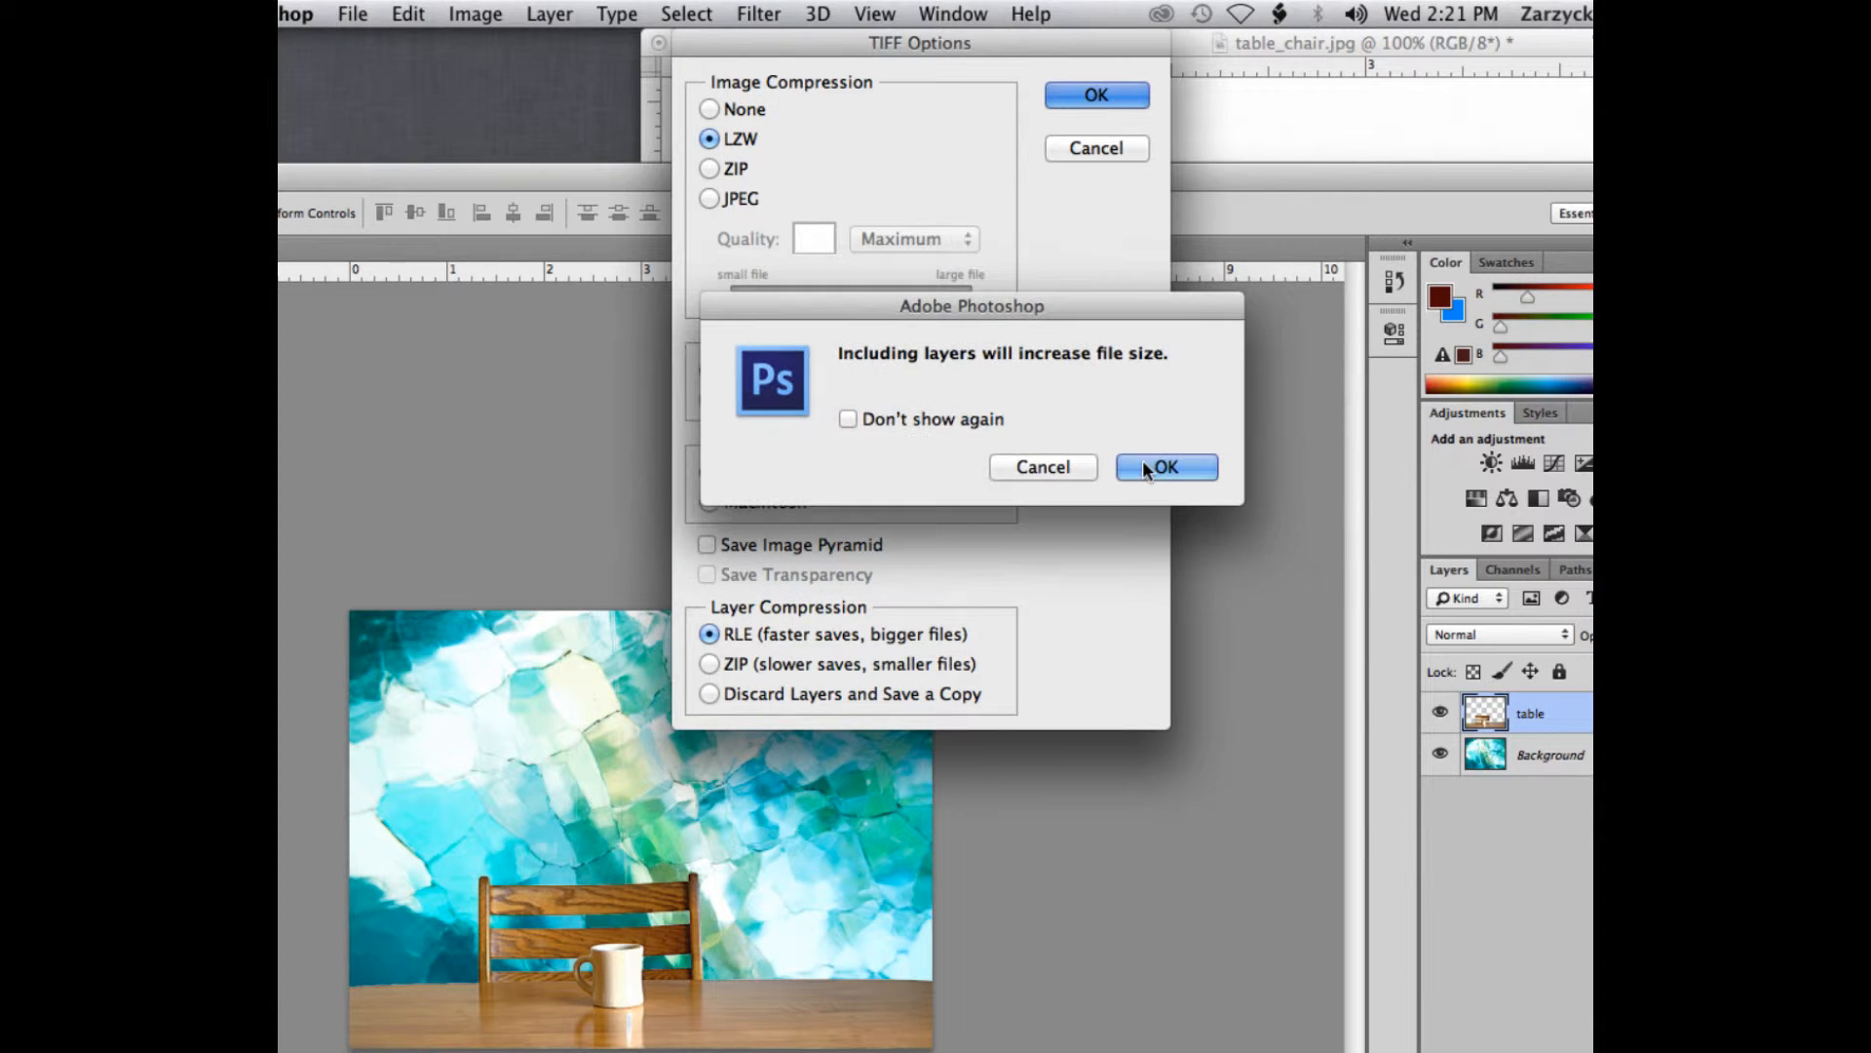
pyautogui.click(1166, 468)
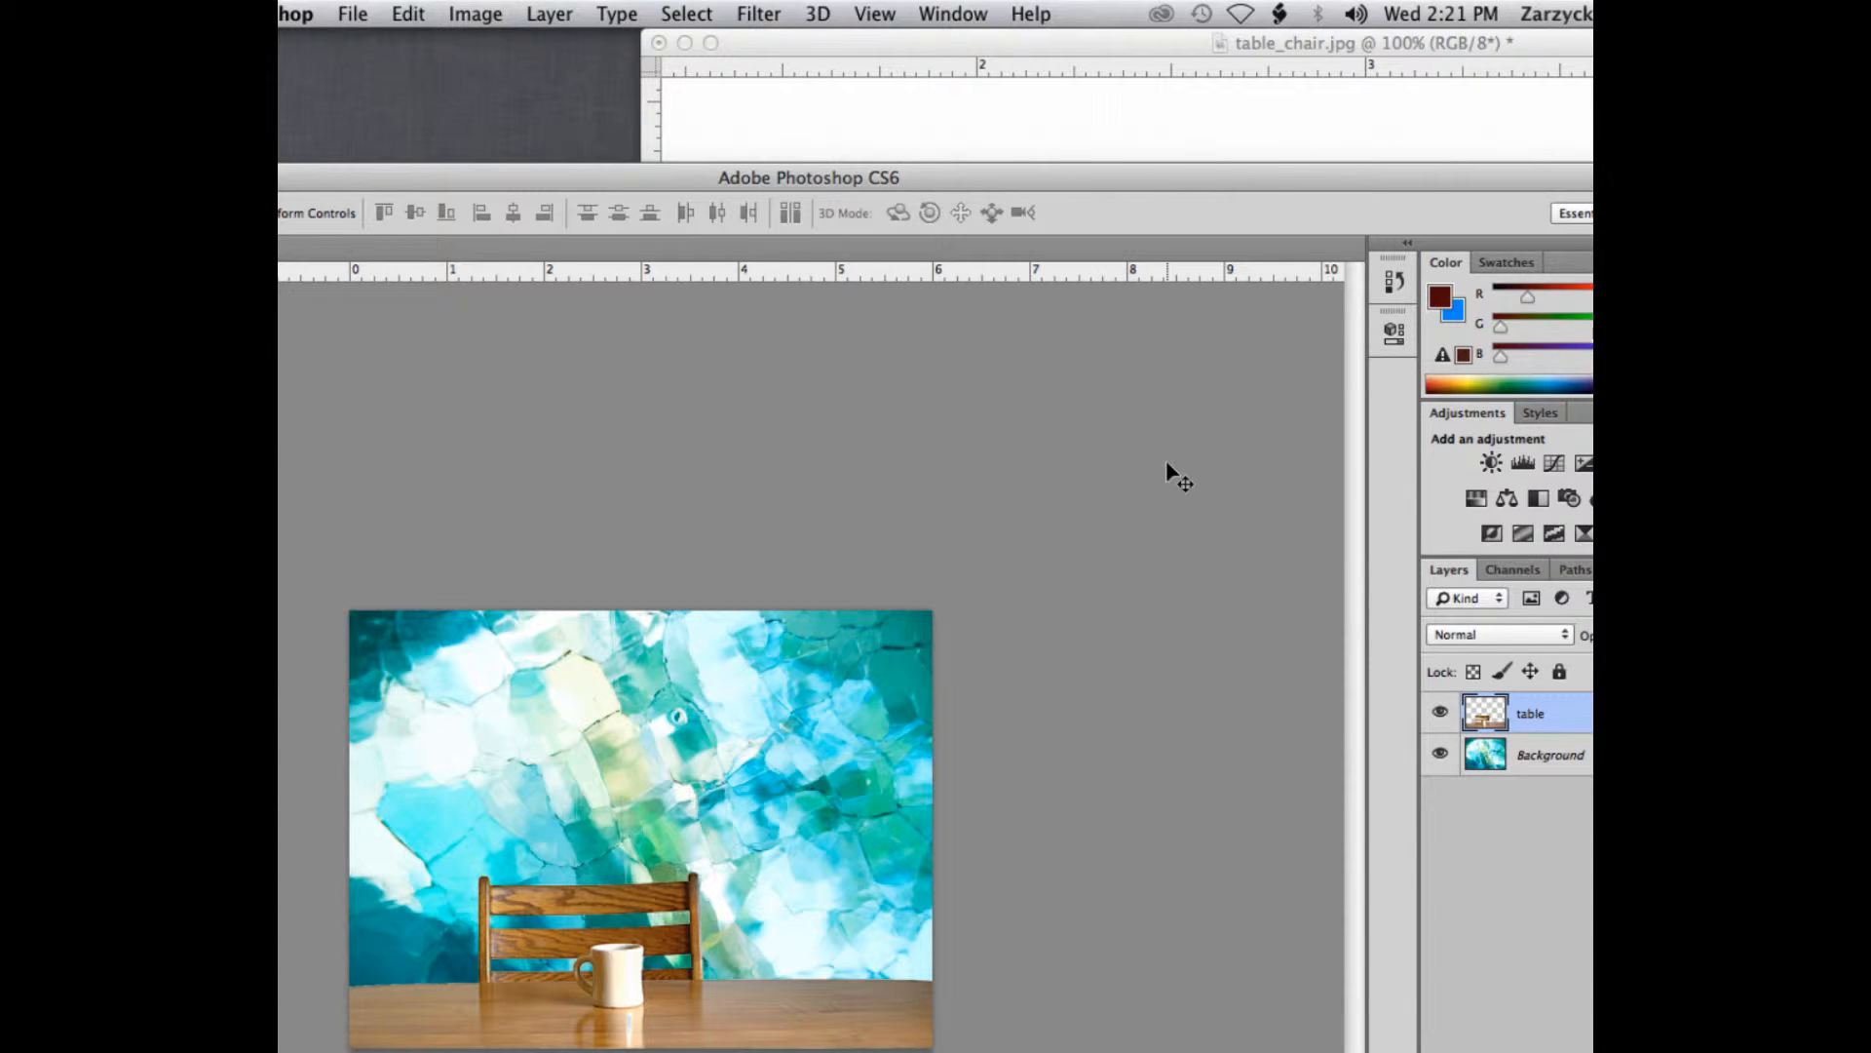
# Step: Close the table_chair.jpg document
pyautogui.click(864, 90)
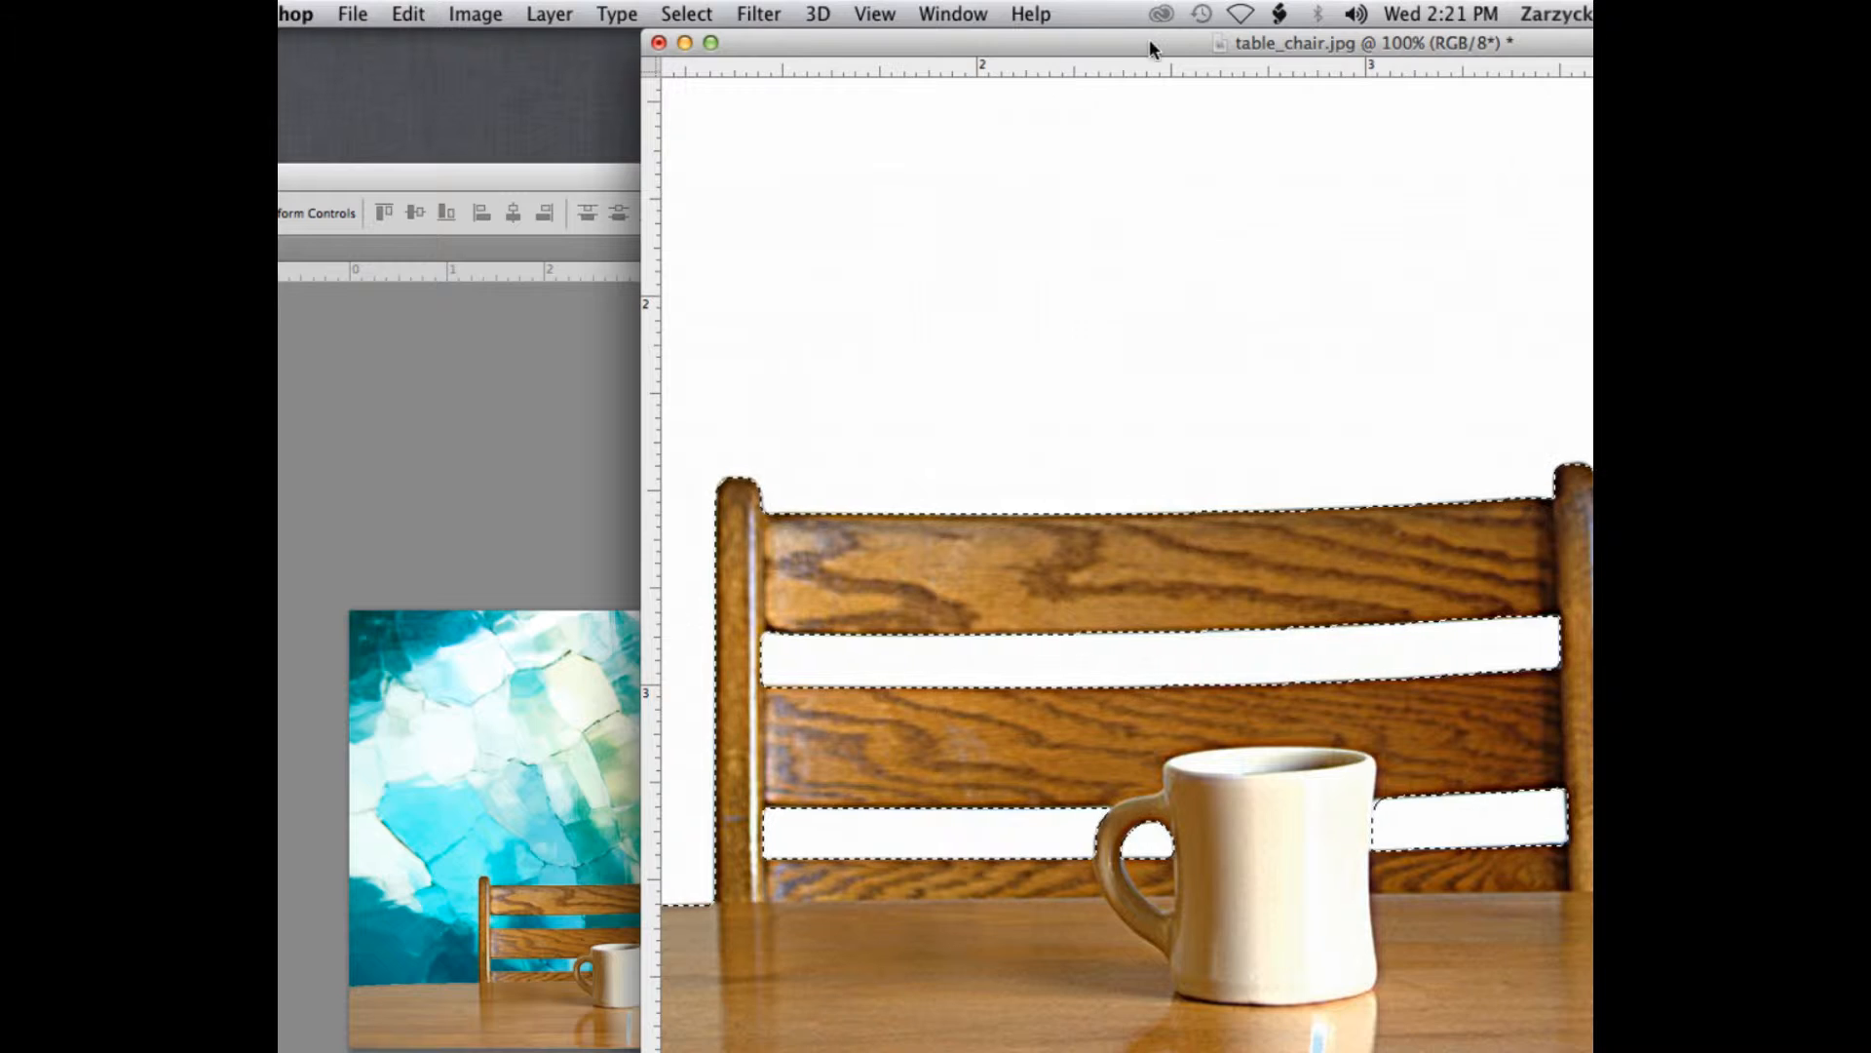
pyautogui.moveTo(1149, 43); pyautogui.dragTo(943, 66)
pyautogui.press('super+w')
pyautogui.click(884, 455)
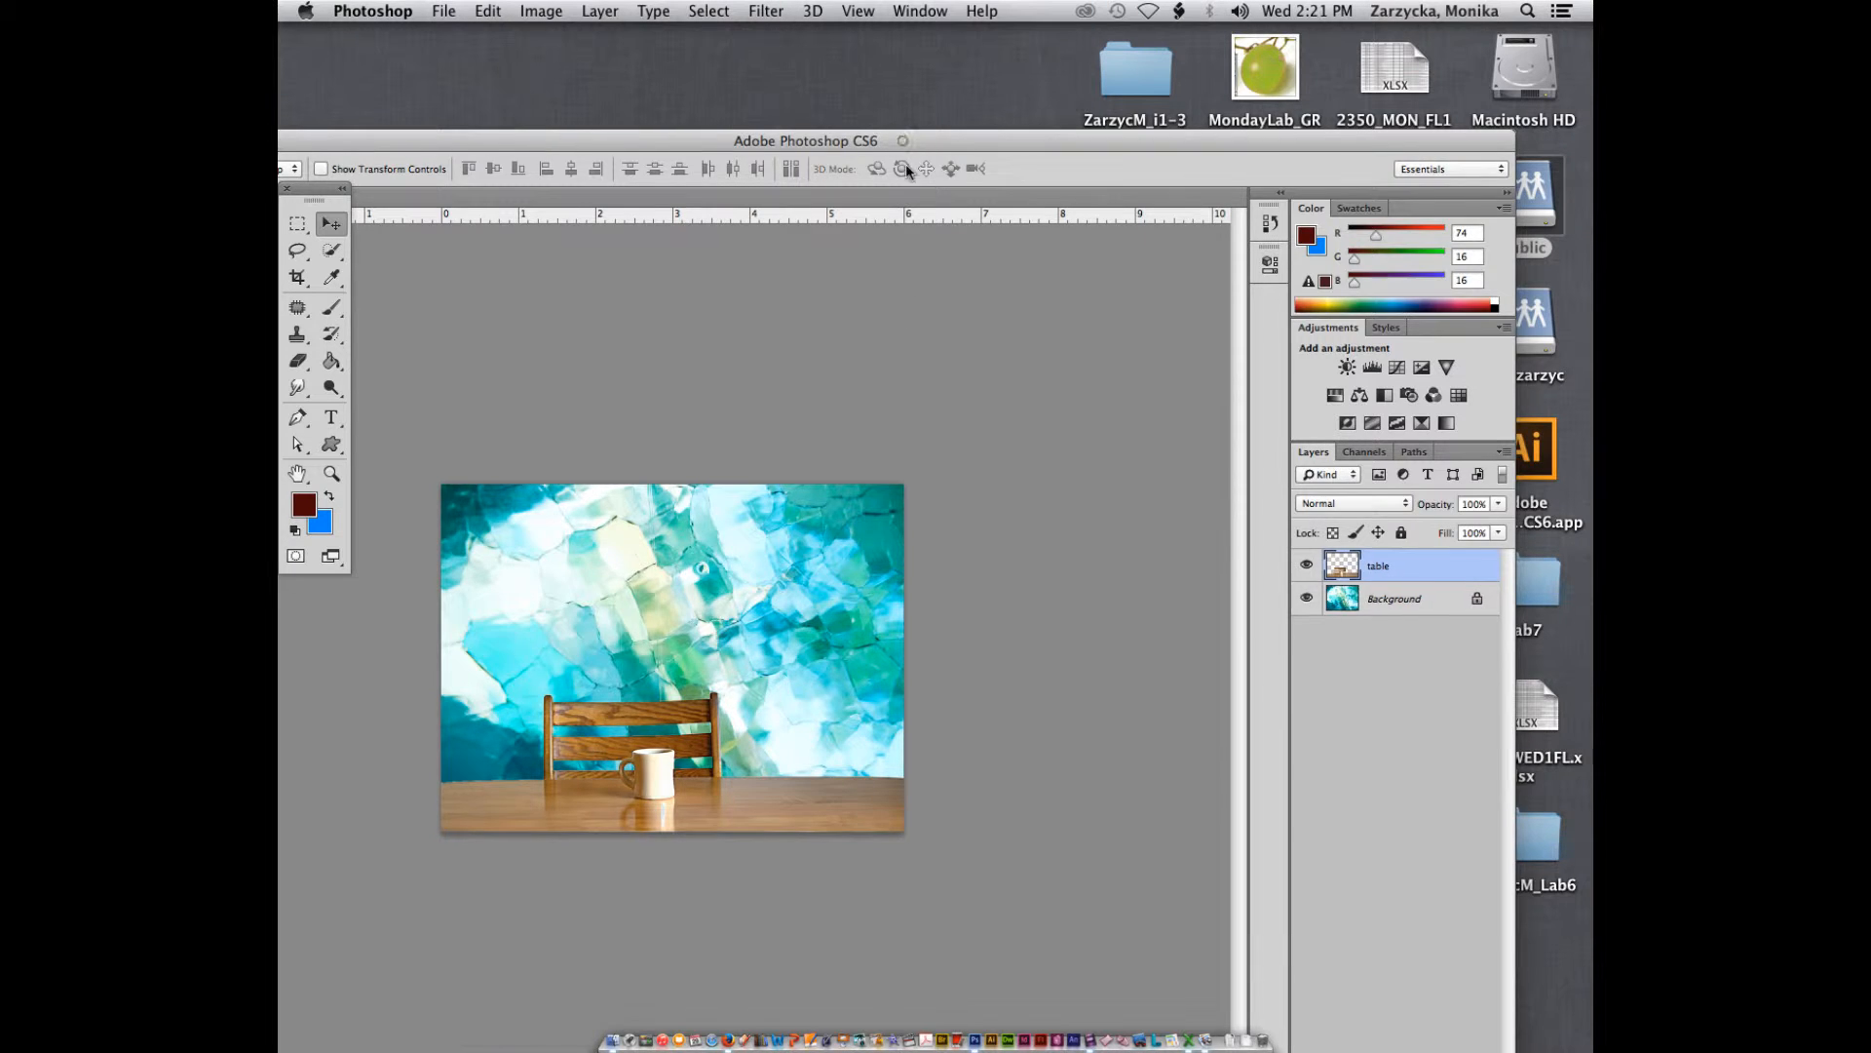
# Step: Open plate.jpg from the 7B folder in Photoshop
pyautogui.moveTo(902, 141); pyautogui.dragTo(921, 331)
pyautogui.click(944, 299)
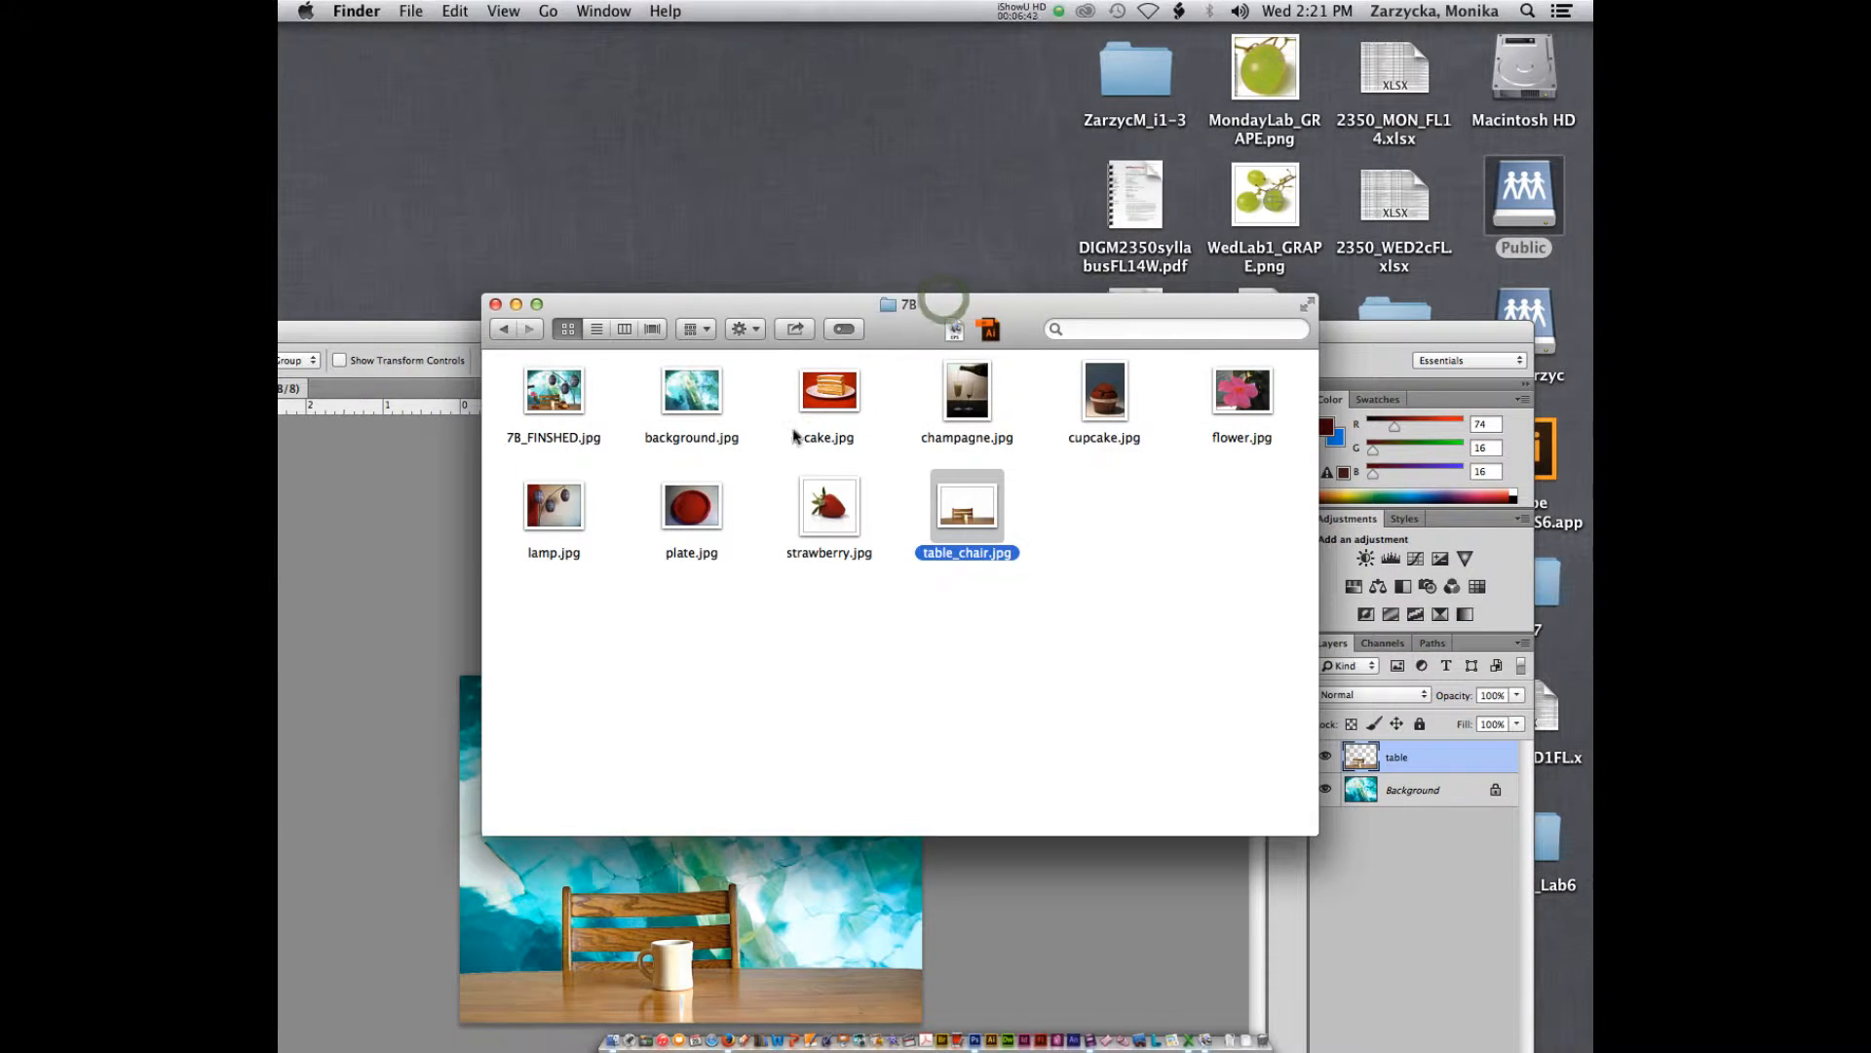
pyautogui.moveTo(691, 505); pyautogui.dragTo(972, 1039)
pyautogui.click(1177, 583)
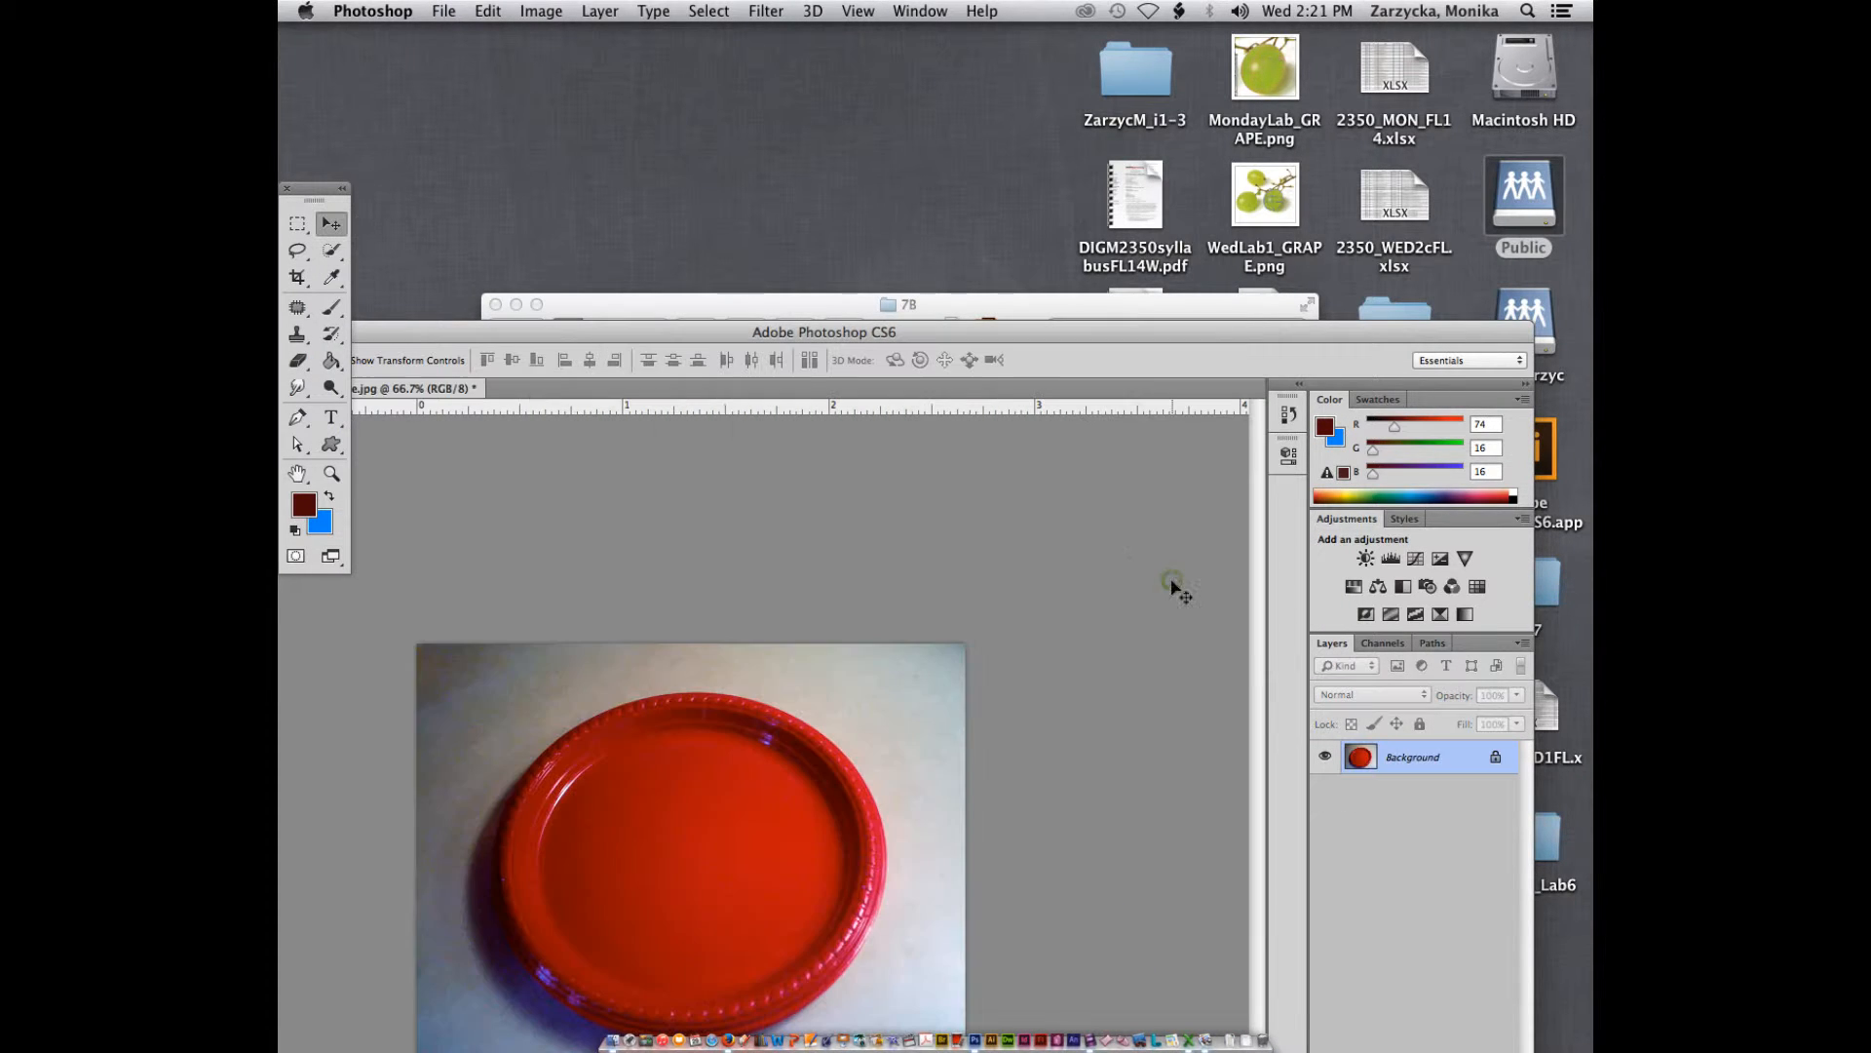
# Step: Draw an elliptical marquee selection roughly around the red plate with 0 px feather
pyautogui.moveTo(815, 332); pyautogui.dragTo(919, 184)
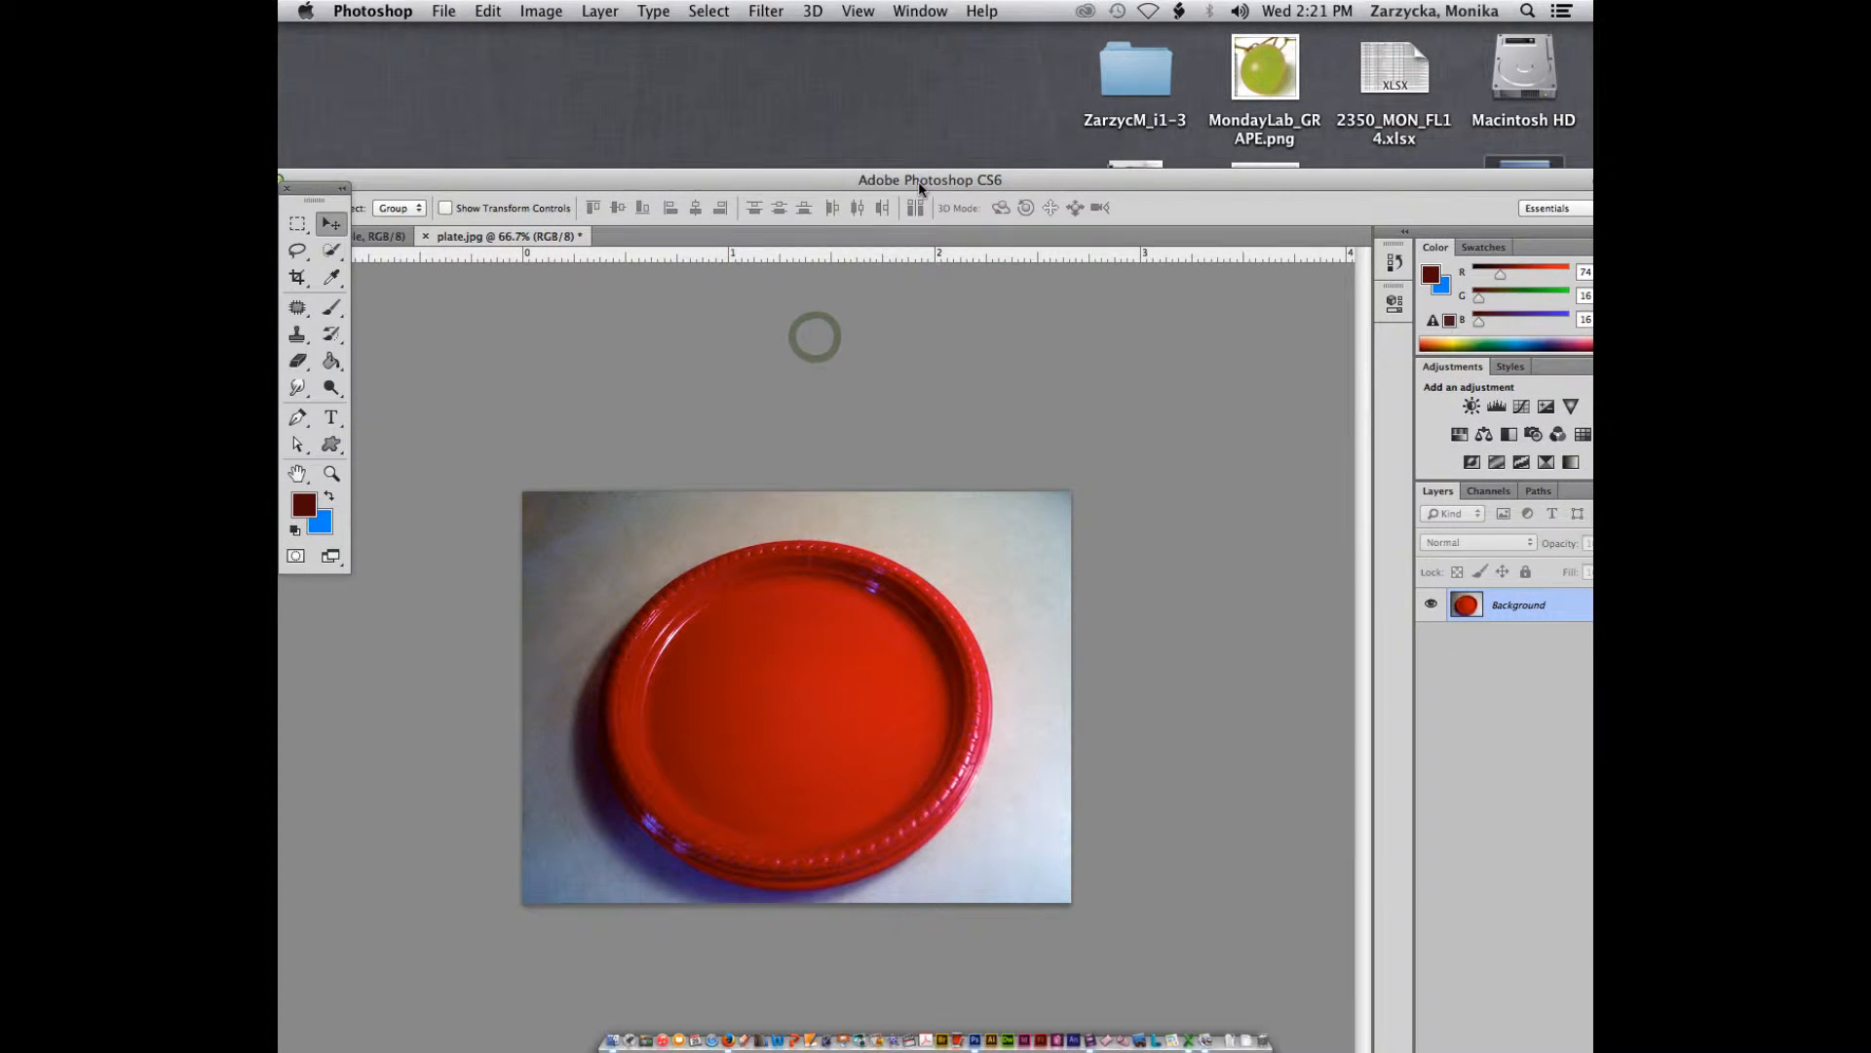
pyautogui.press('super+1')
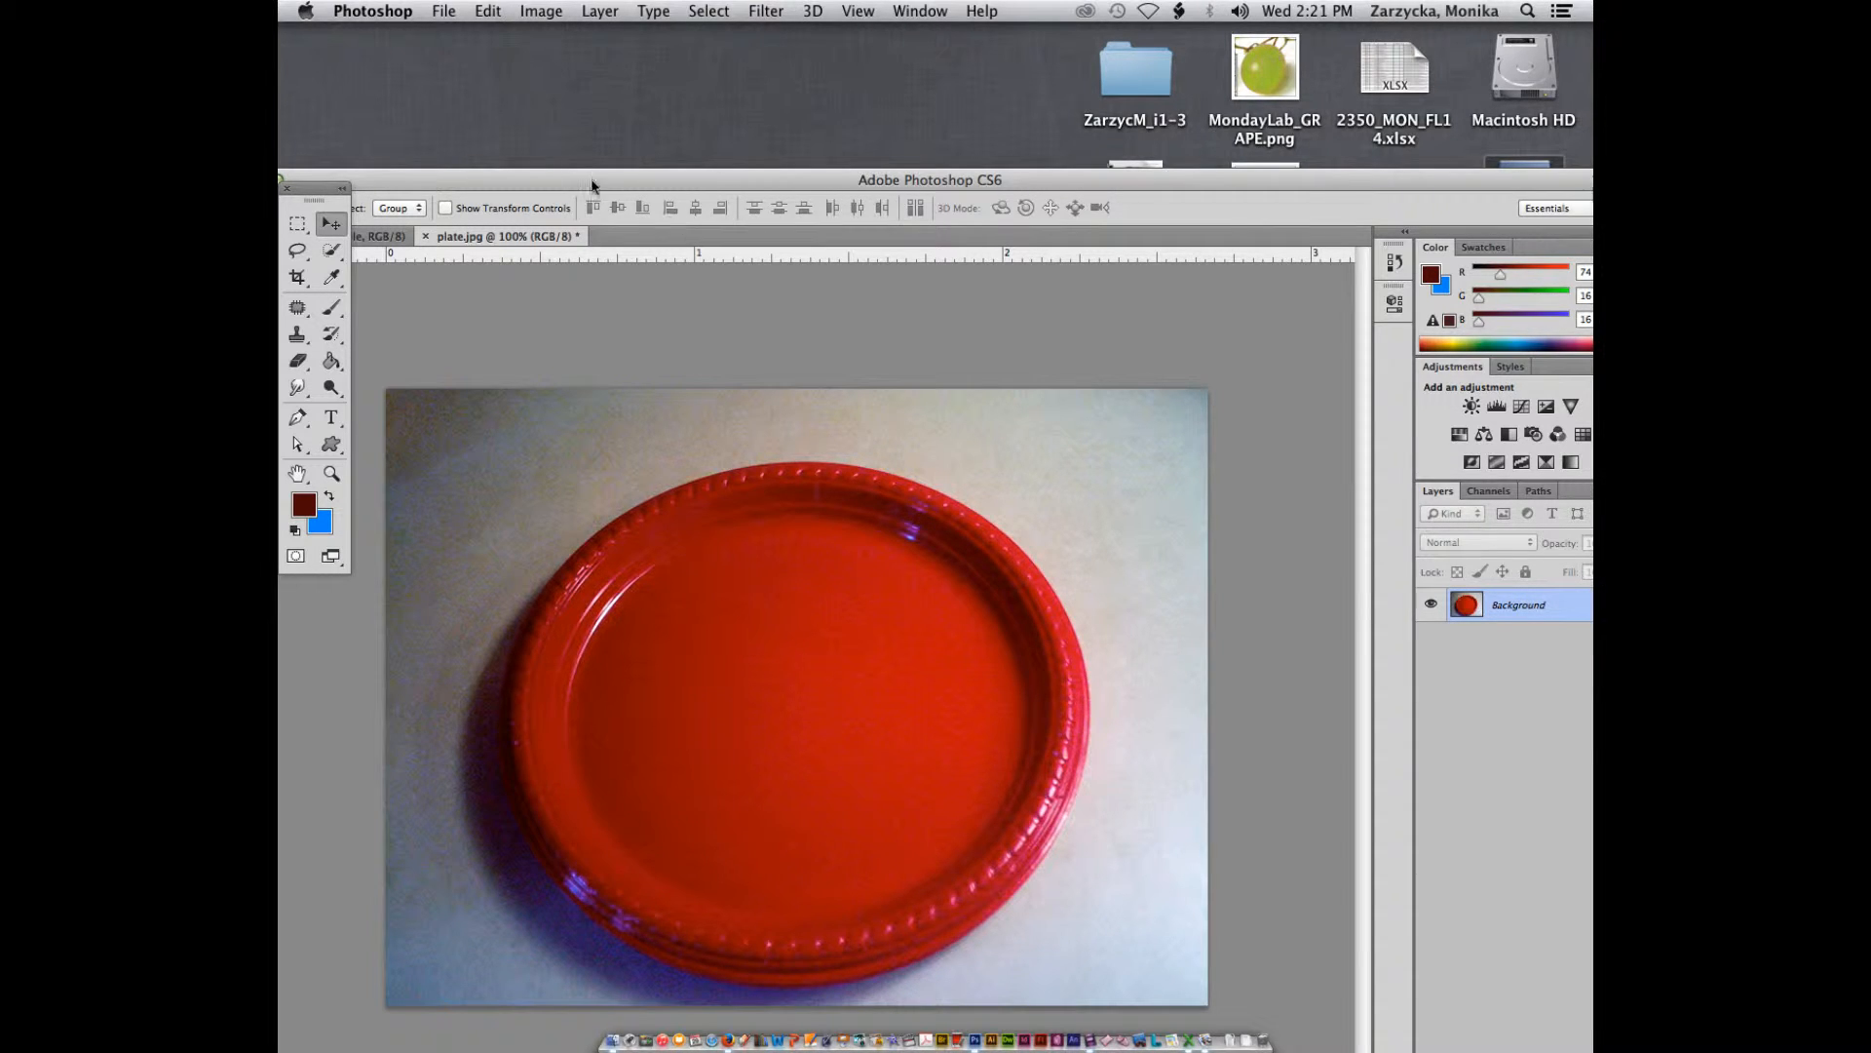
pyautogui.moveTo(591, 180); pyautogui.dragTo(591, 96)
pyautogui.moveTo(314, 187); pyautogui.dragTo(413, 219)
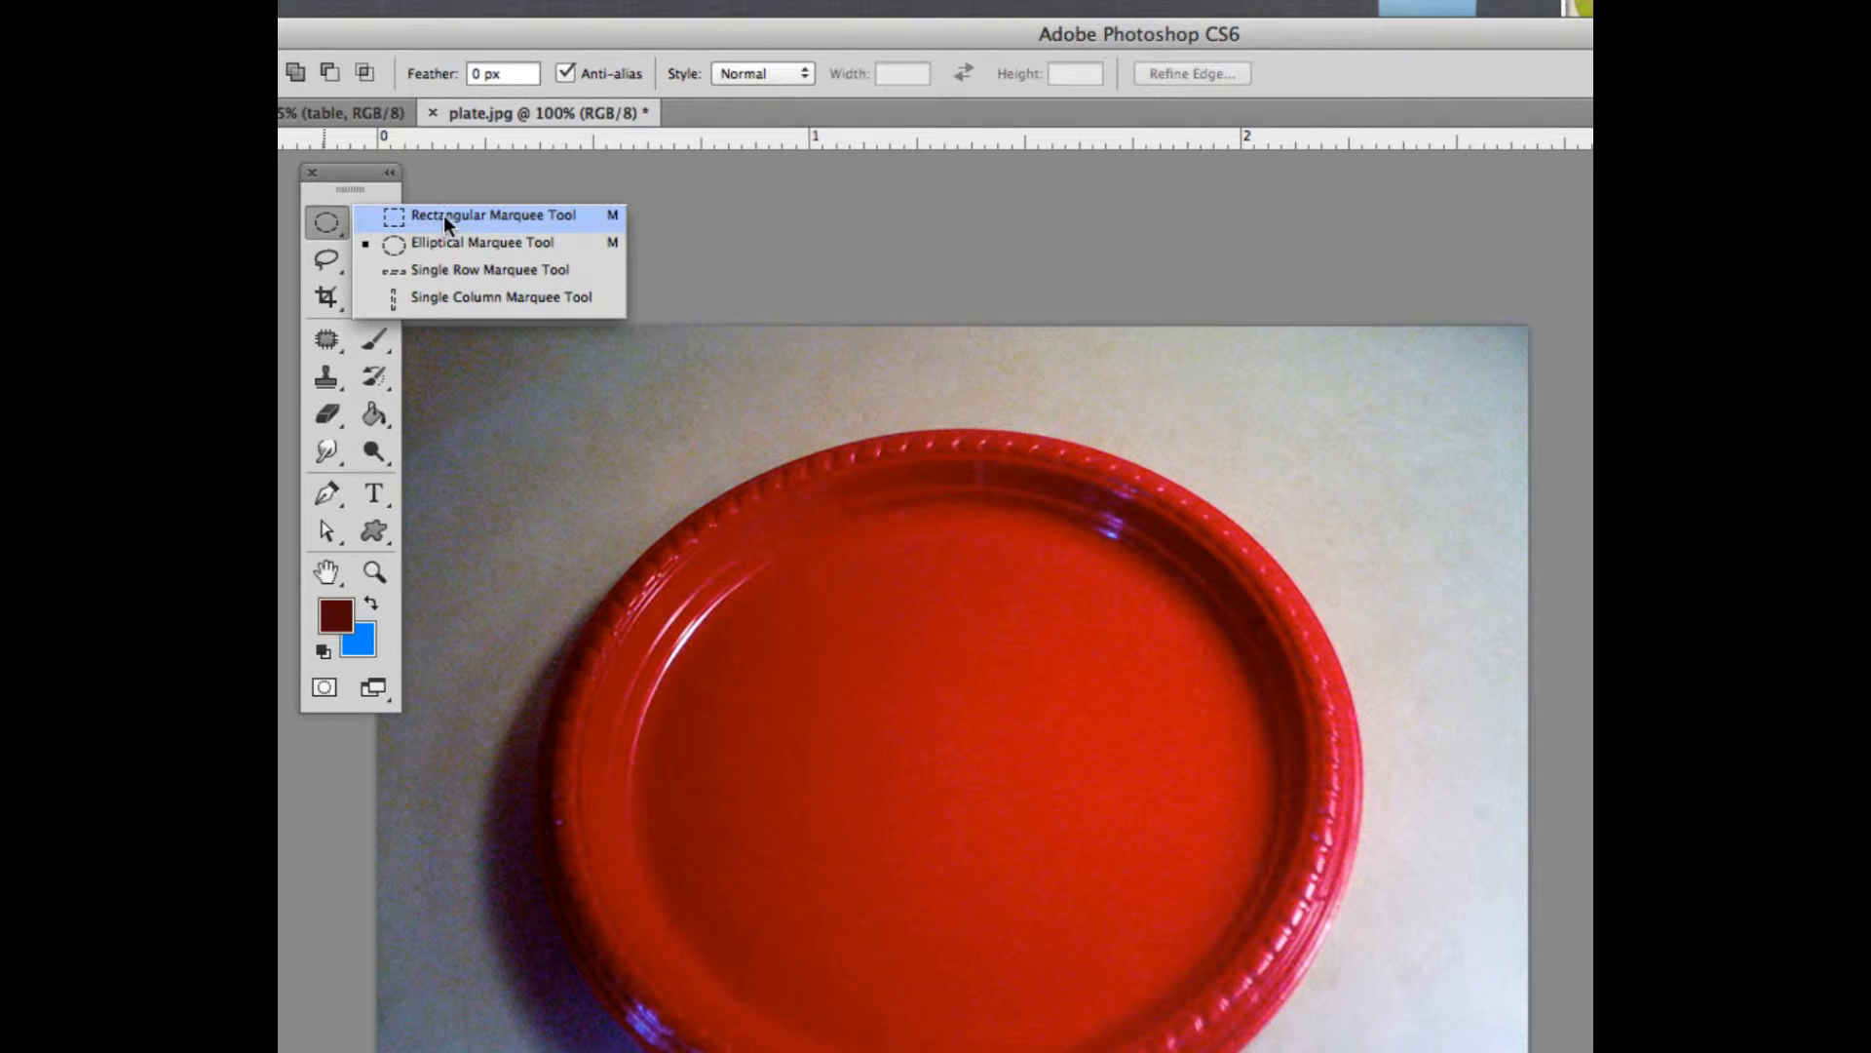
pyautogui.moveTo(398, 222); pyautogui.dragTo(408, 249)
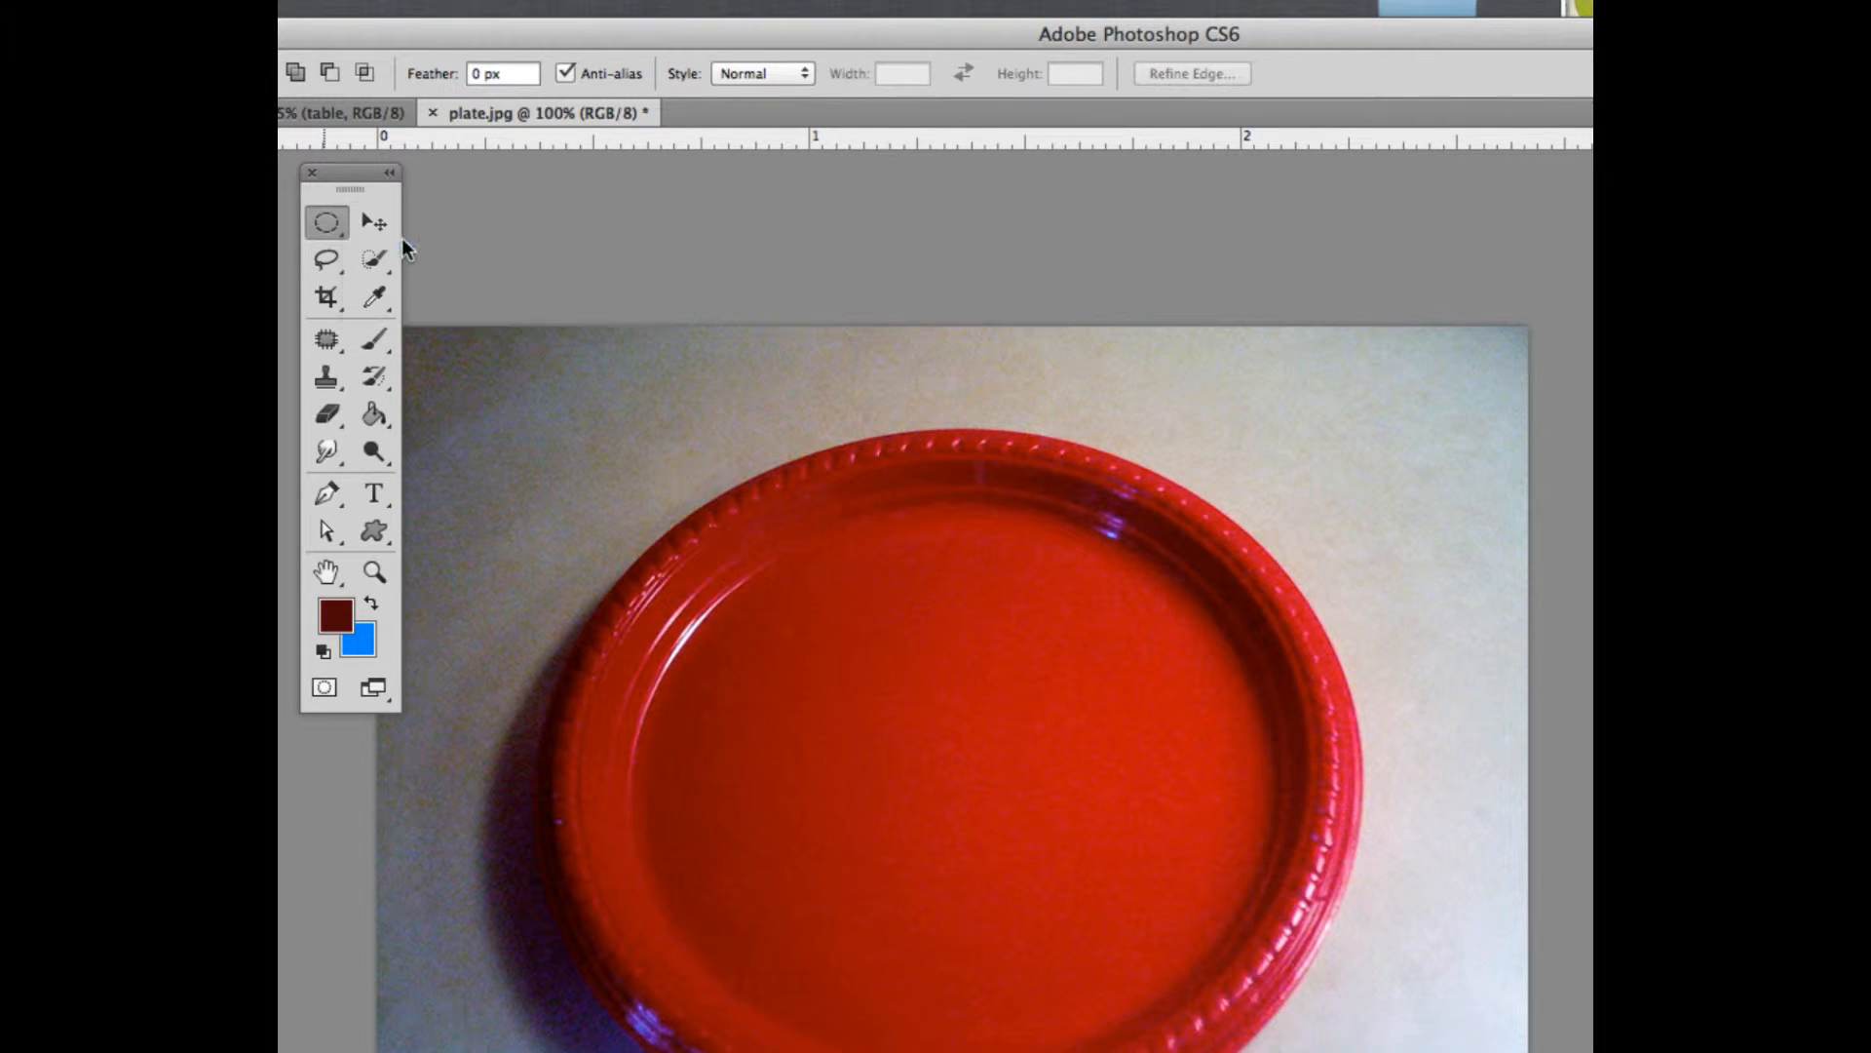
pyautogui.press('super+minus')
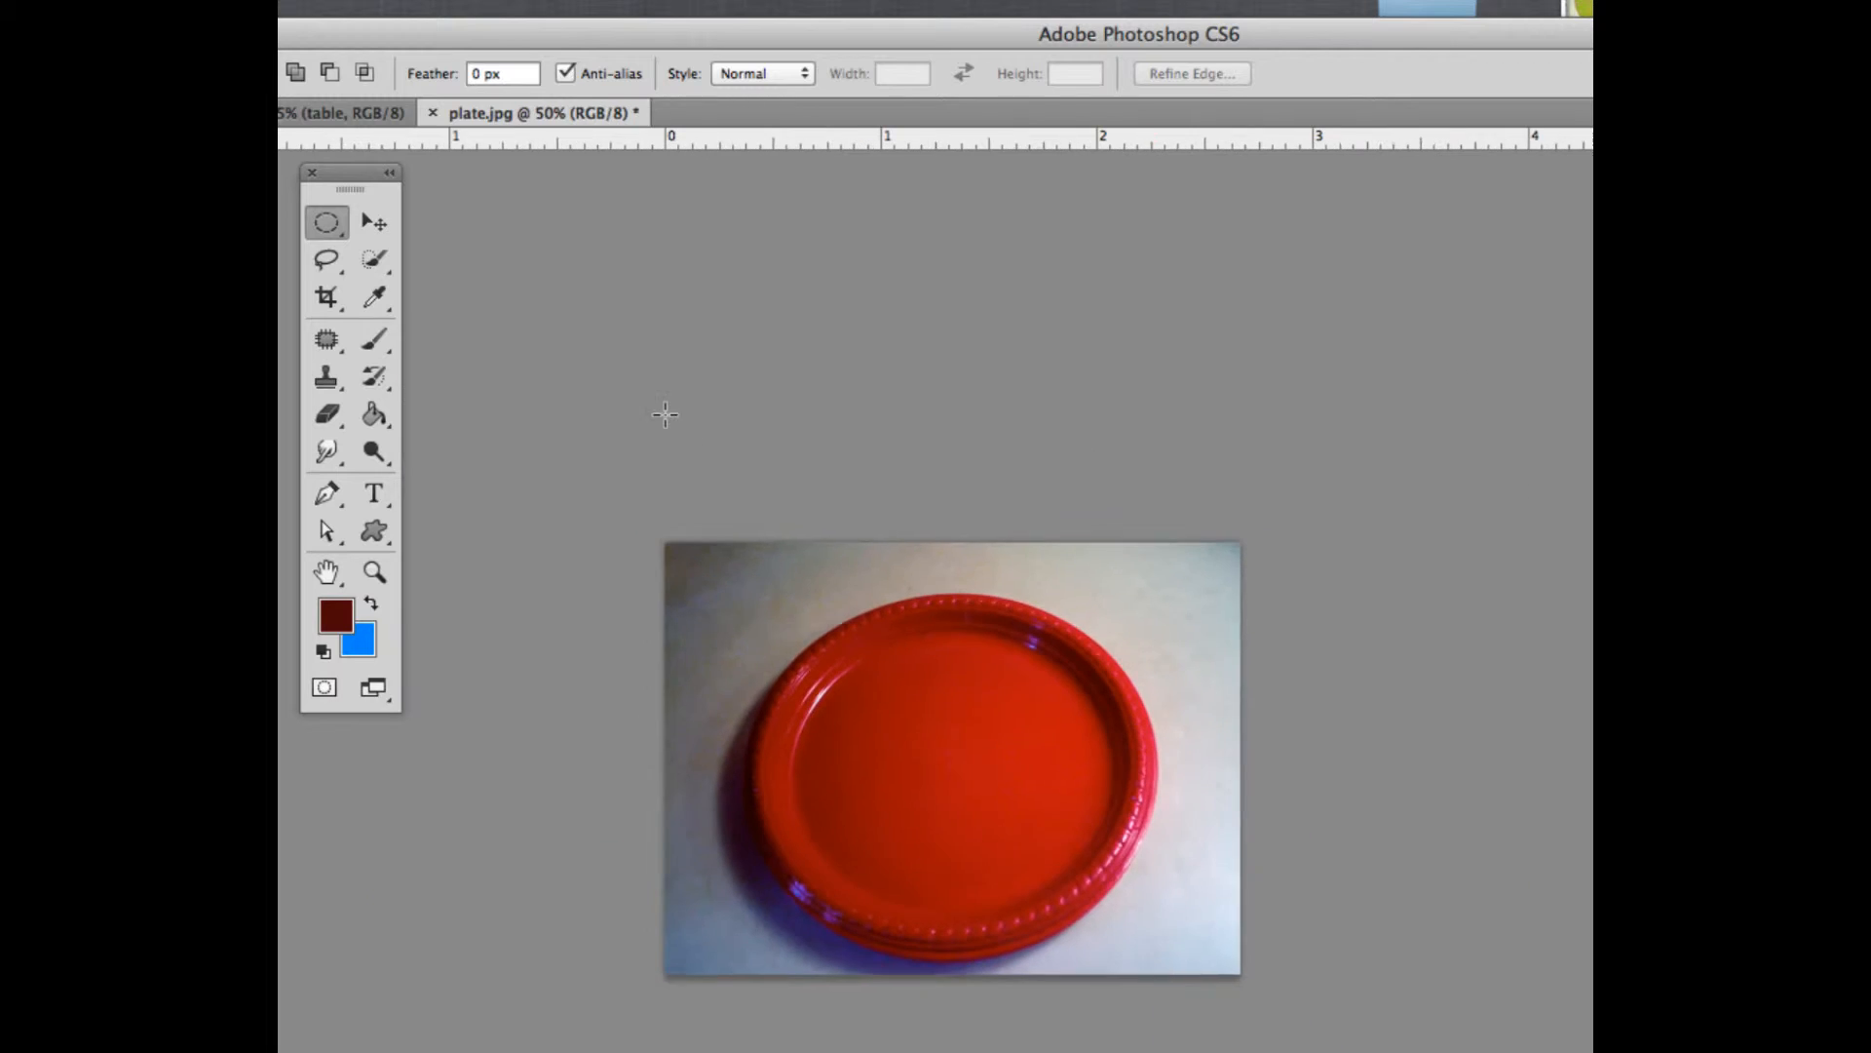
pyautogui.press('super+plus')
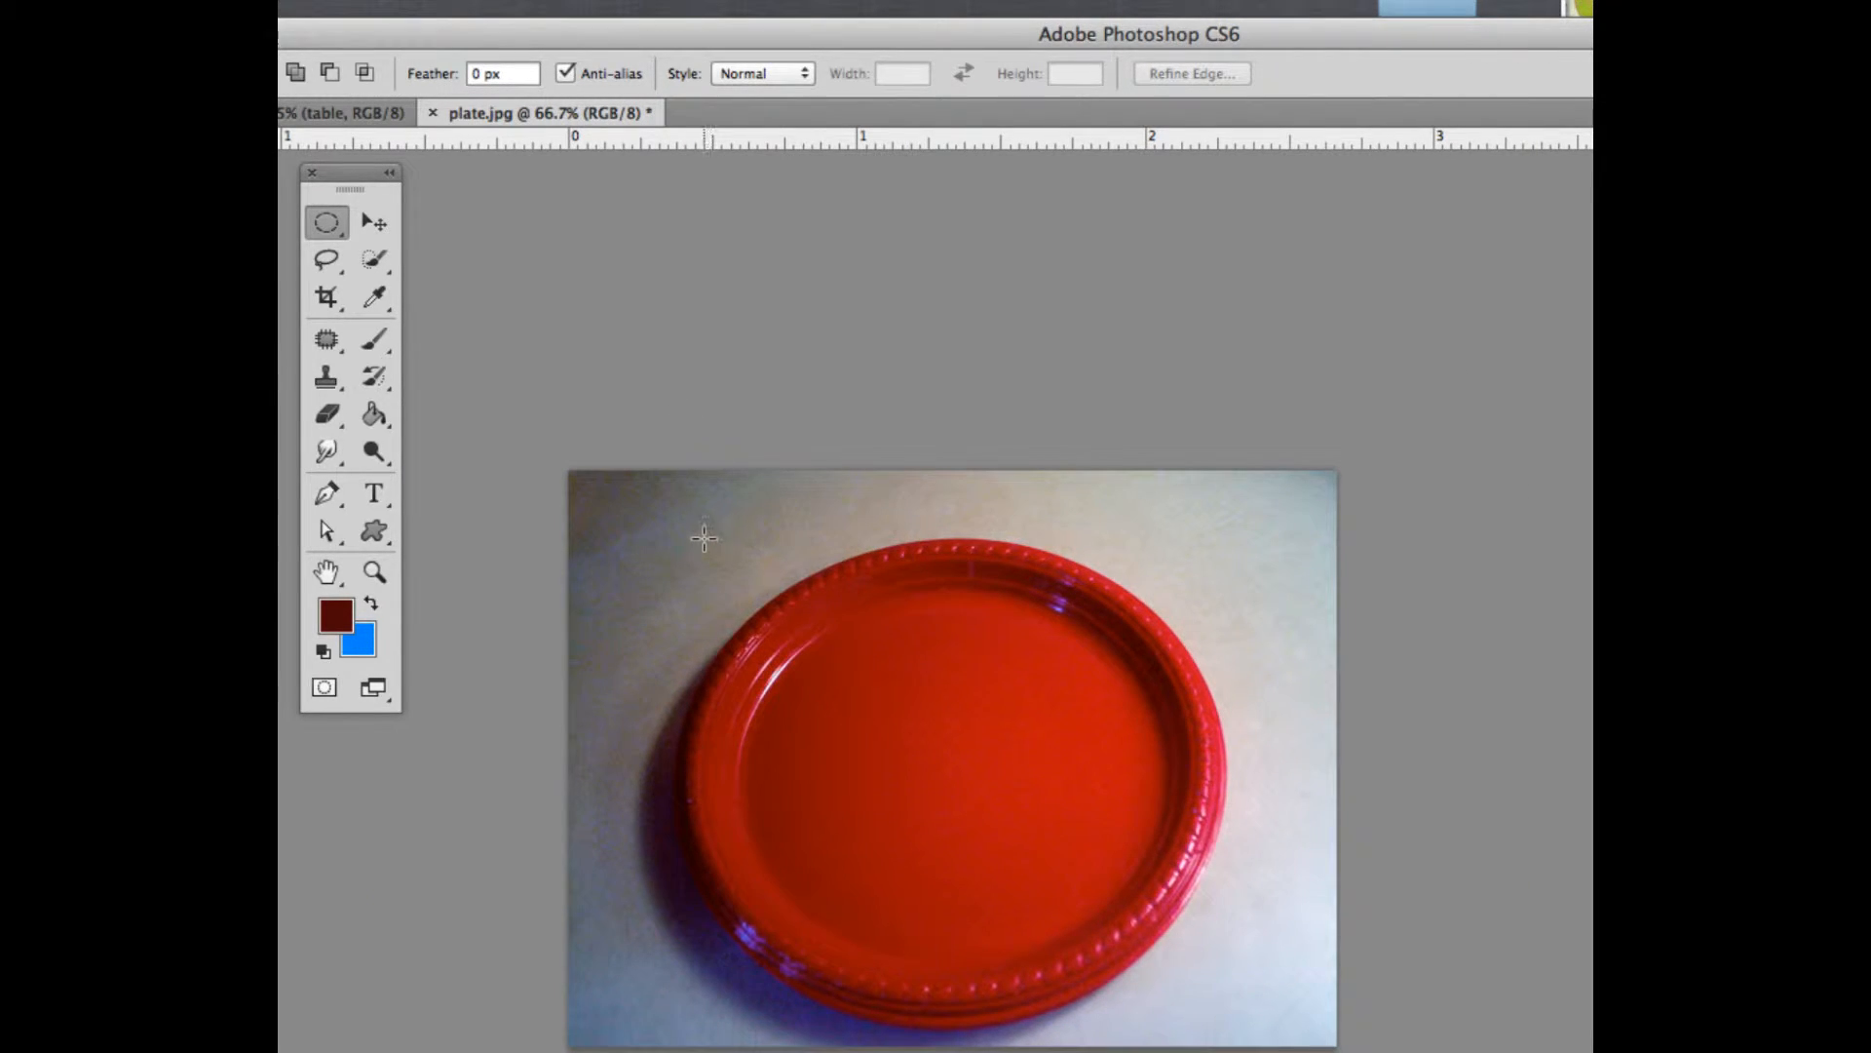
pyautogui.moveTo(709, 544); pyautogui.dragTo(1216, 1027)
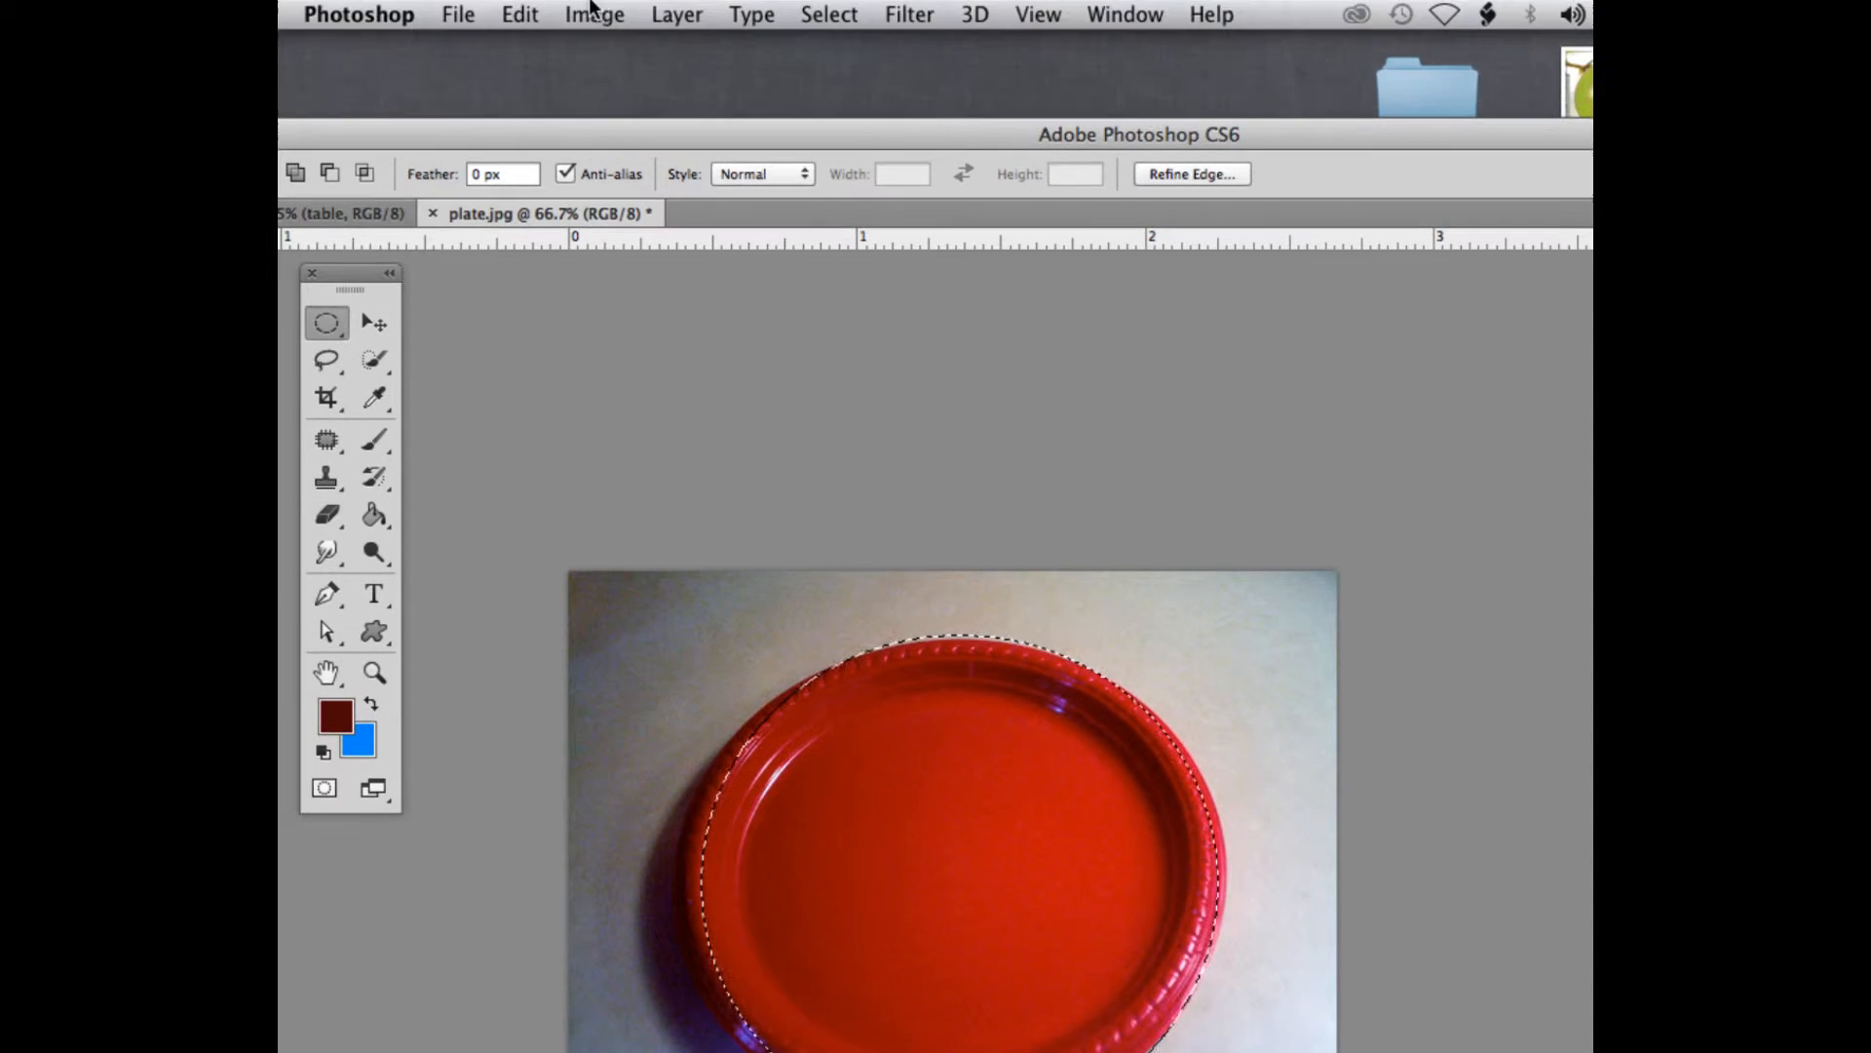
# Step: Transform the elliptical selection, fitting its left, top and right sides to the plate's rim at about 106.7% width and 97.9% height
pyautogui.click(831, 12)
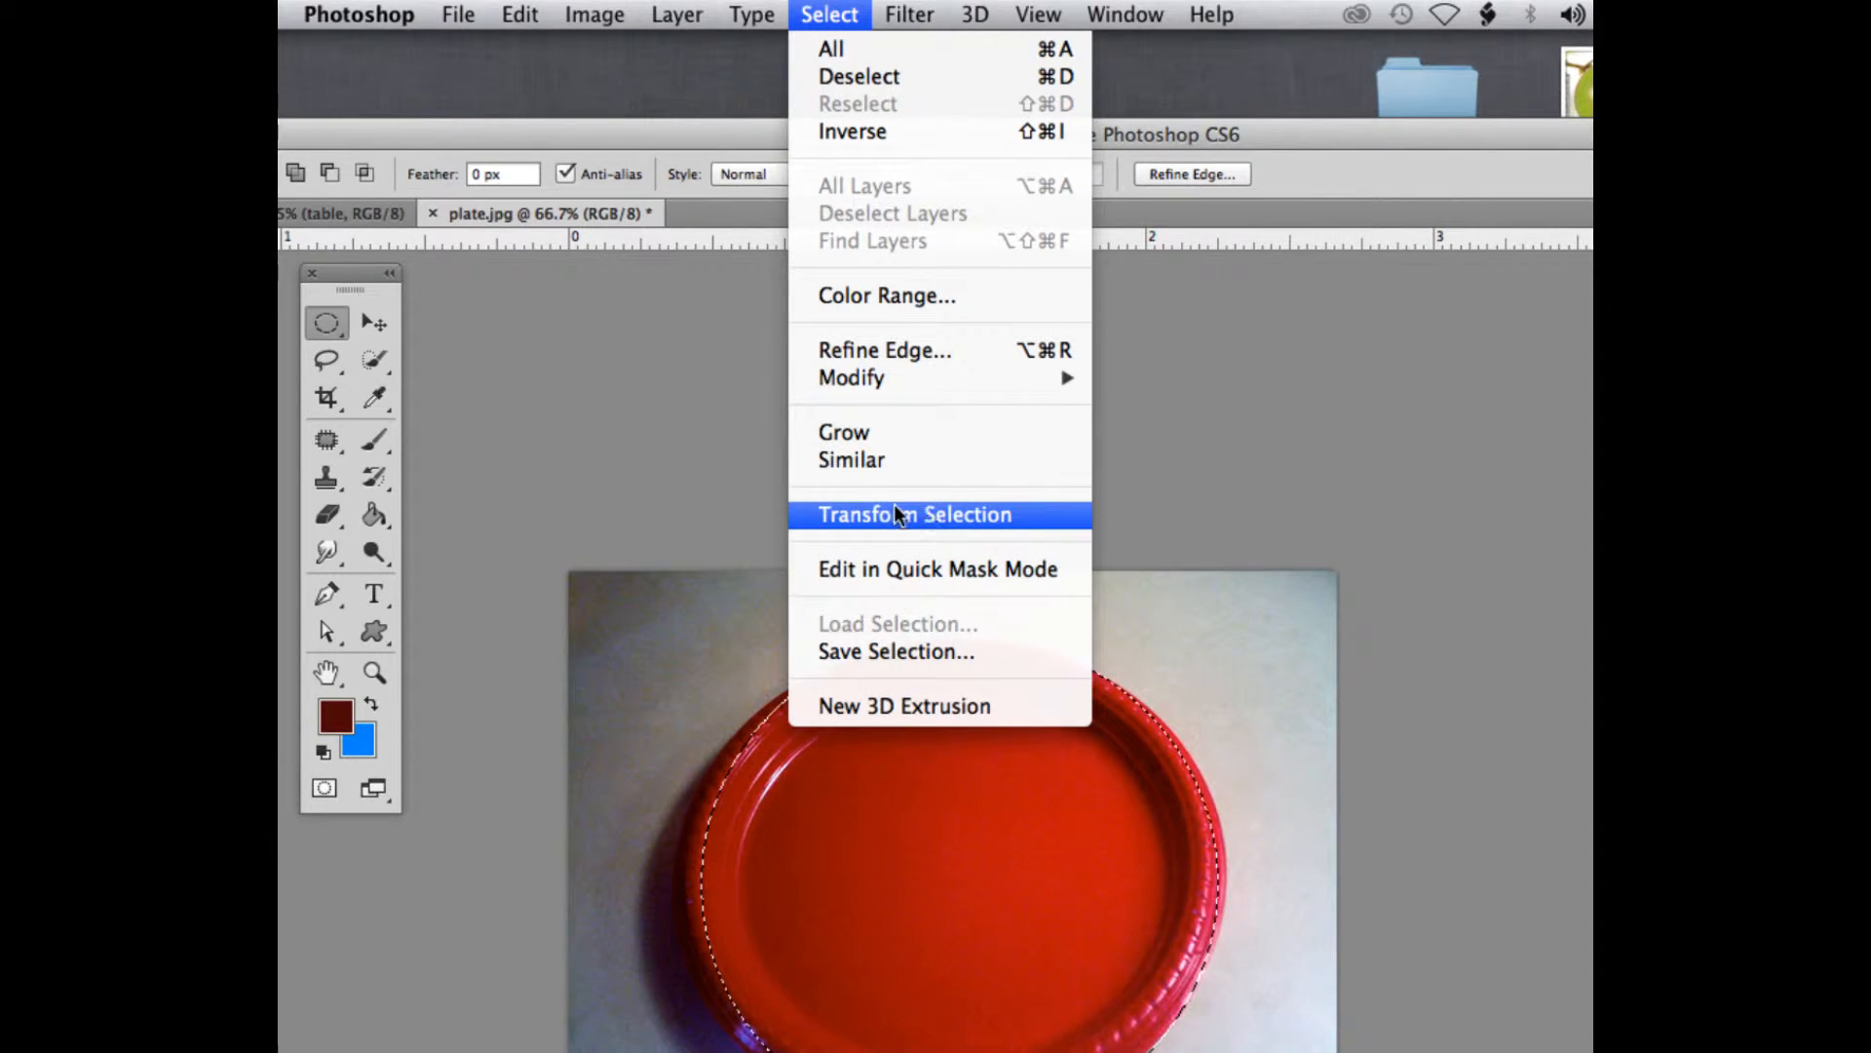
pyautogui.click(844, 515)
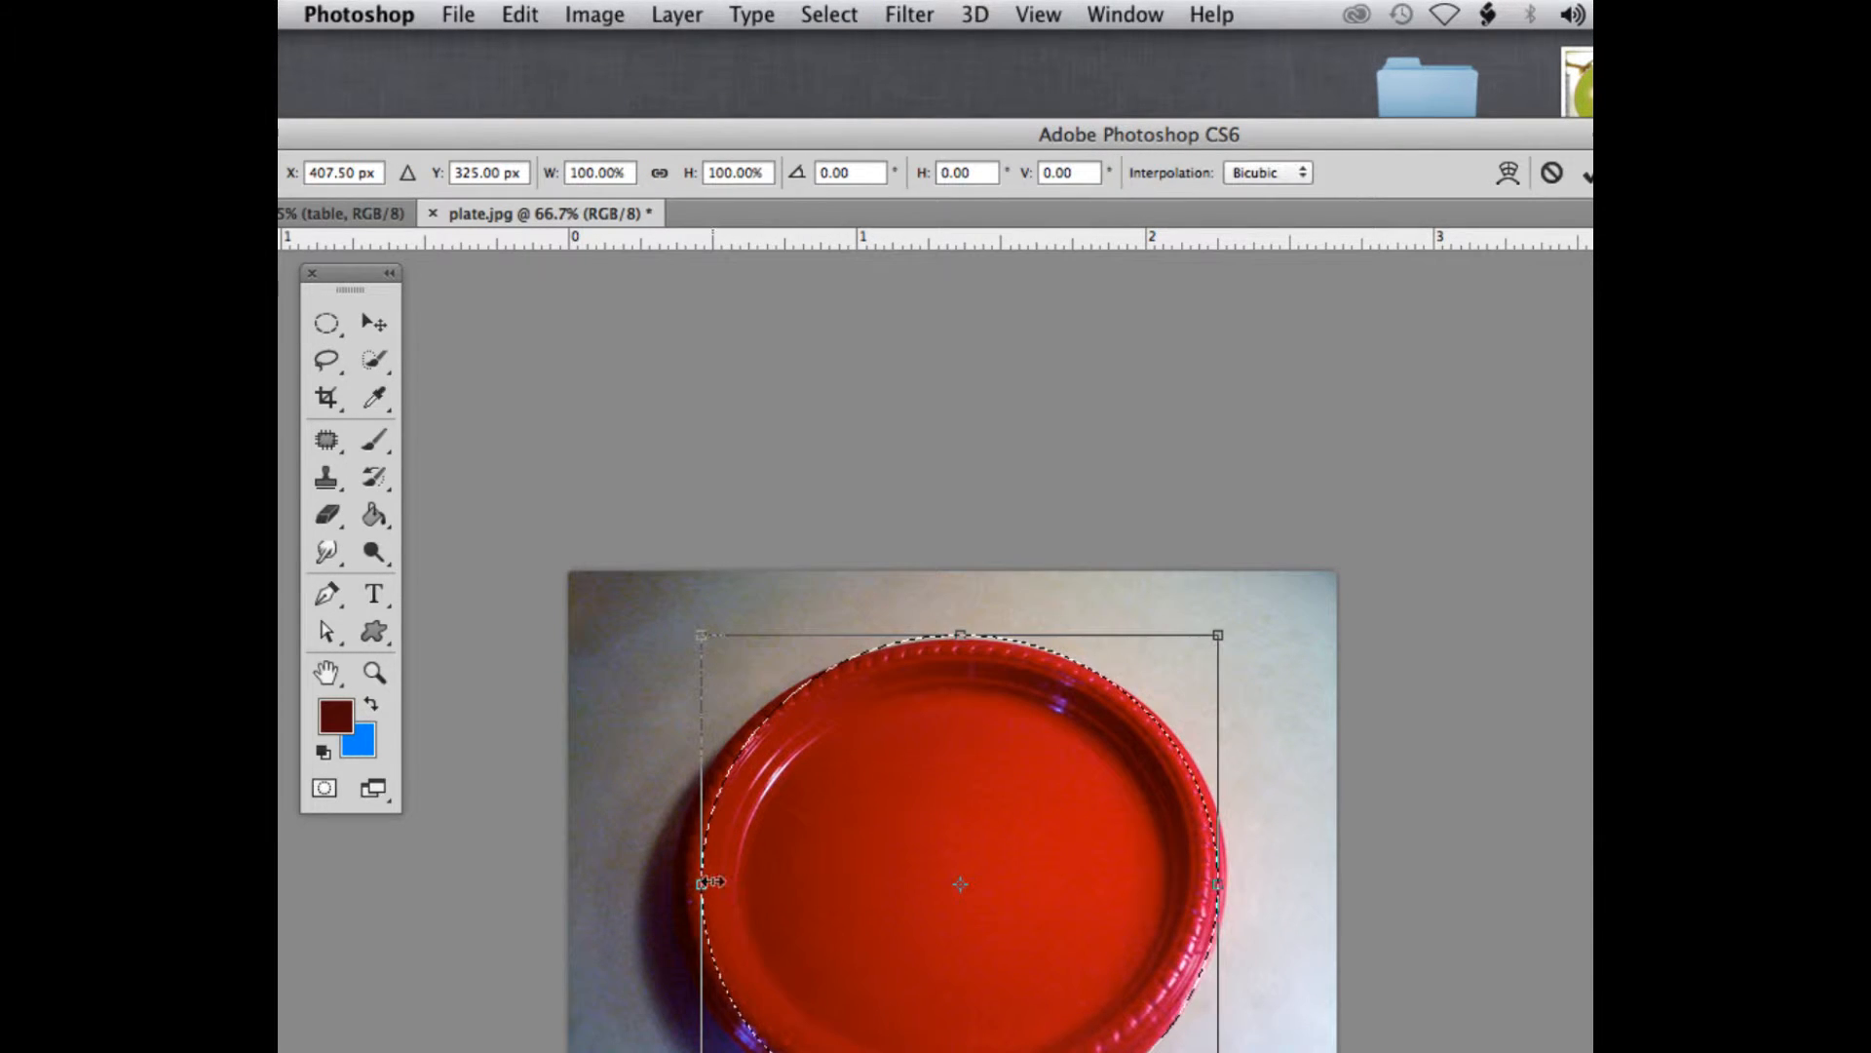
pyautogui.moveTo(700, 880); pyautogui.dragTo(674, 880)
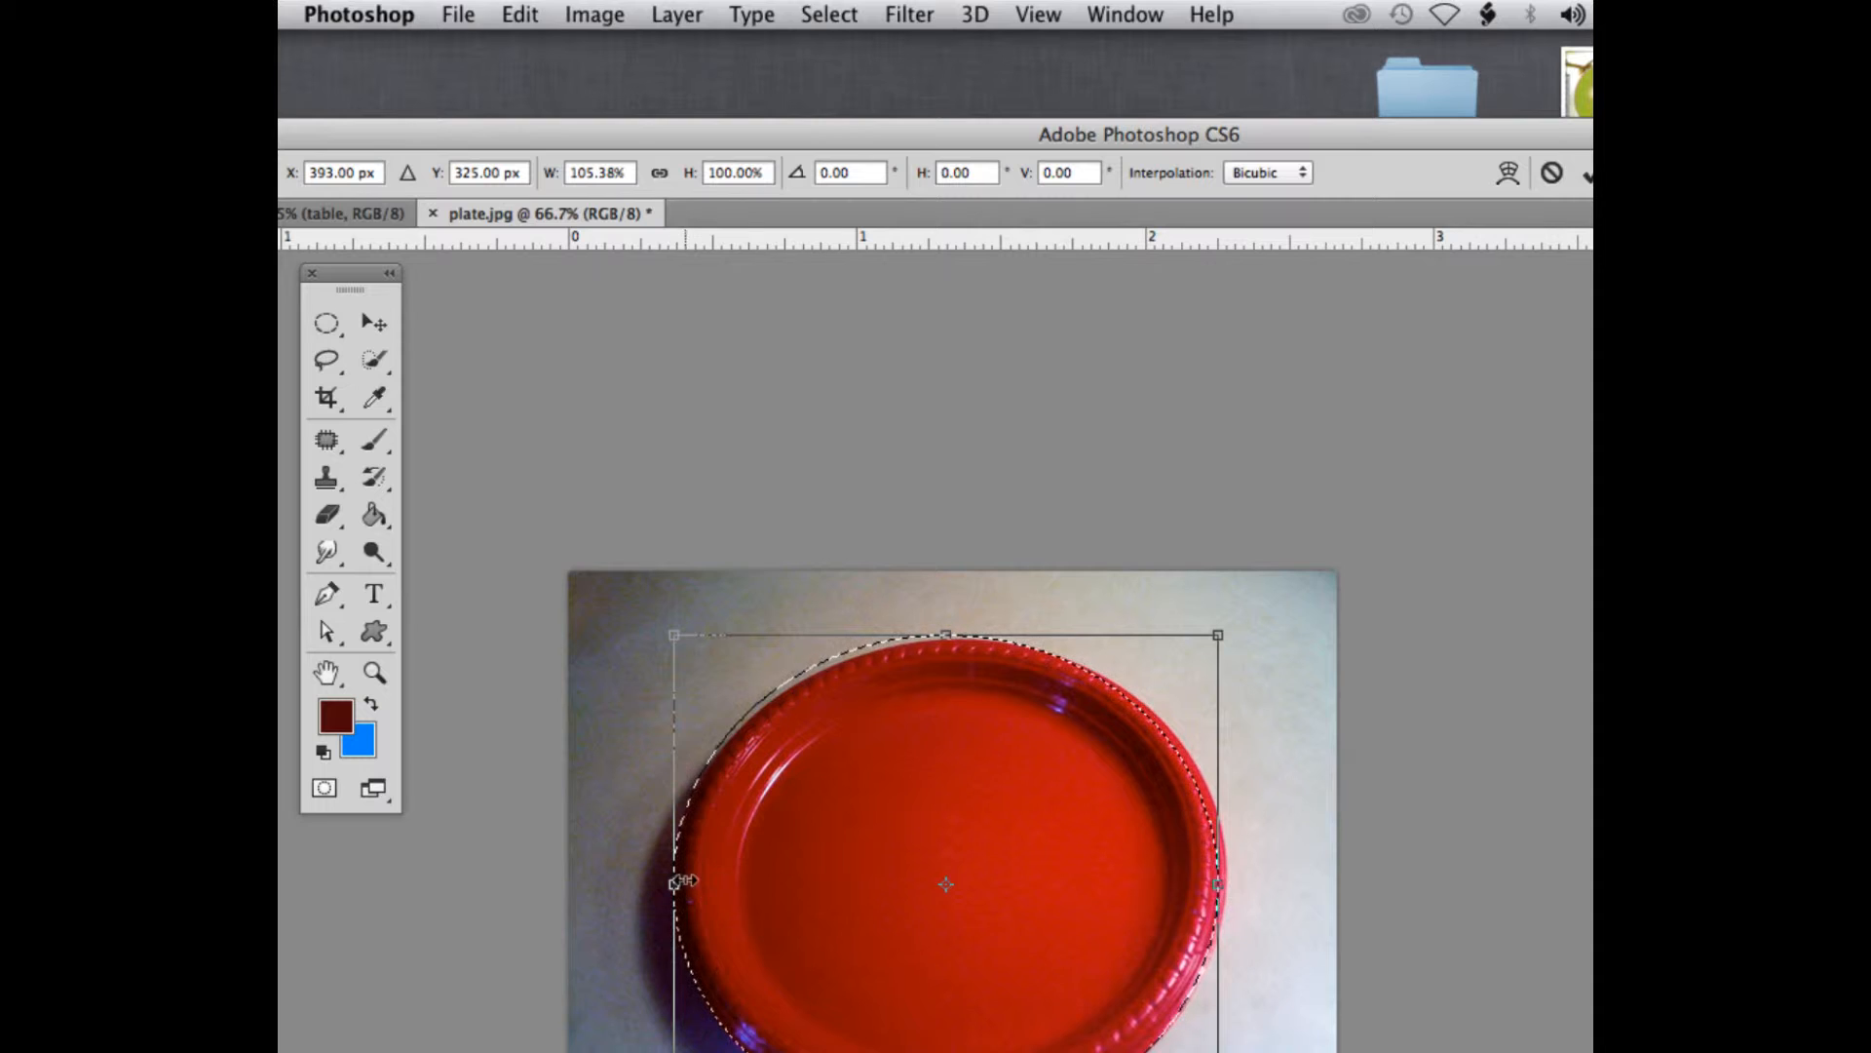
pyautogui.moveTo(946, 634); pyautogui.dragTo(948, 647)
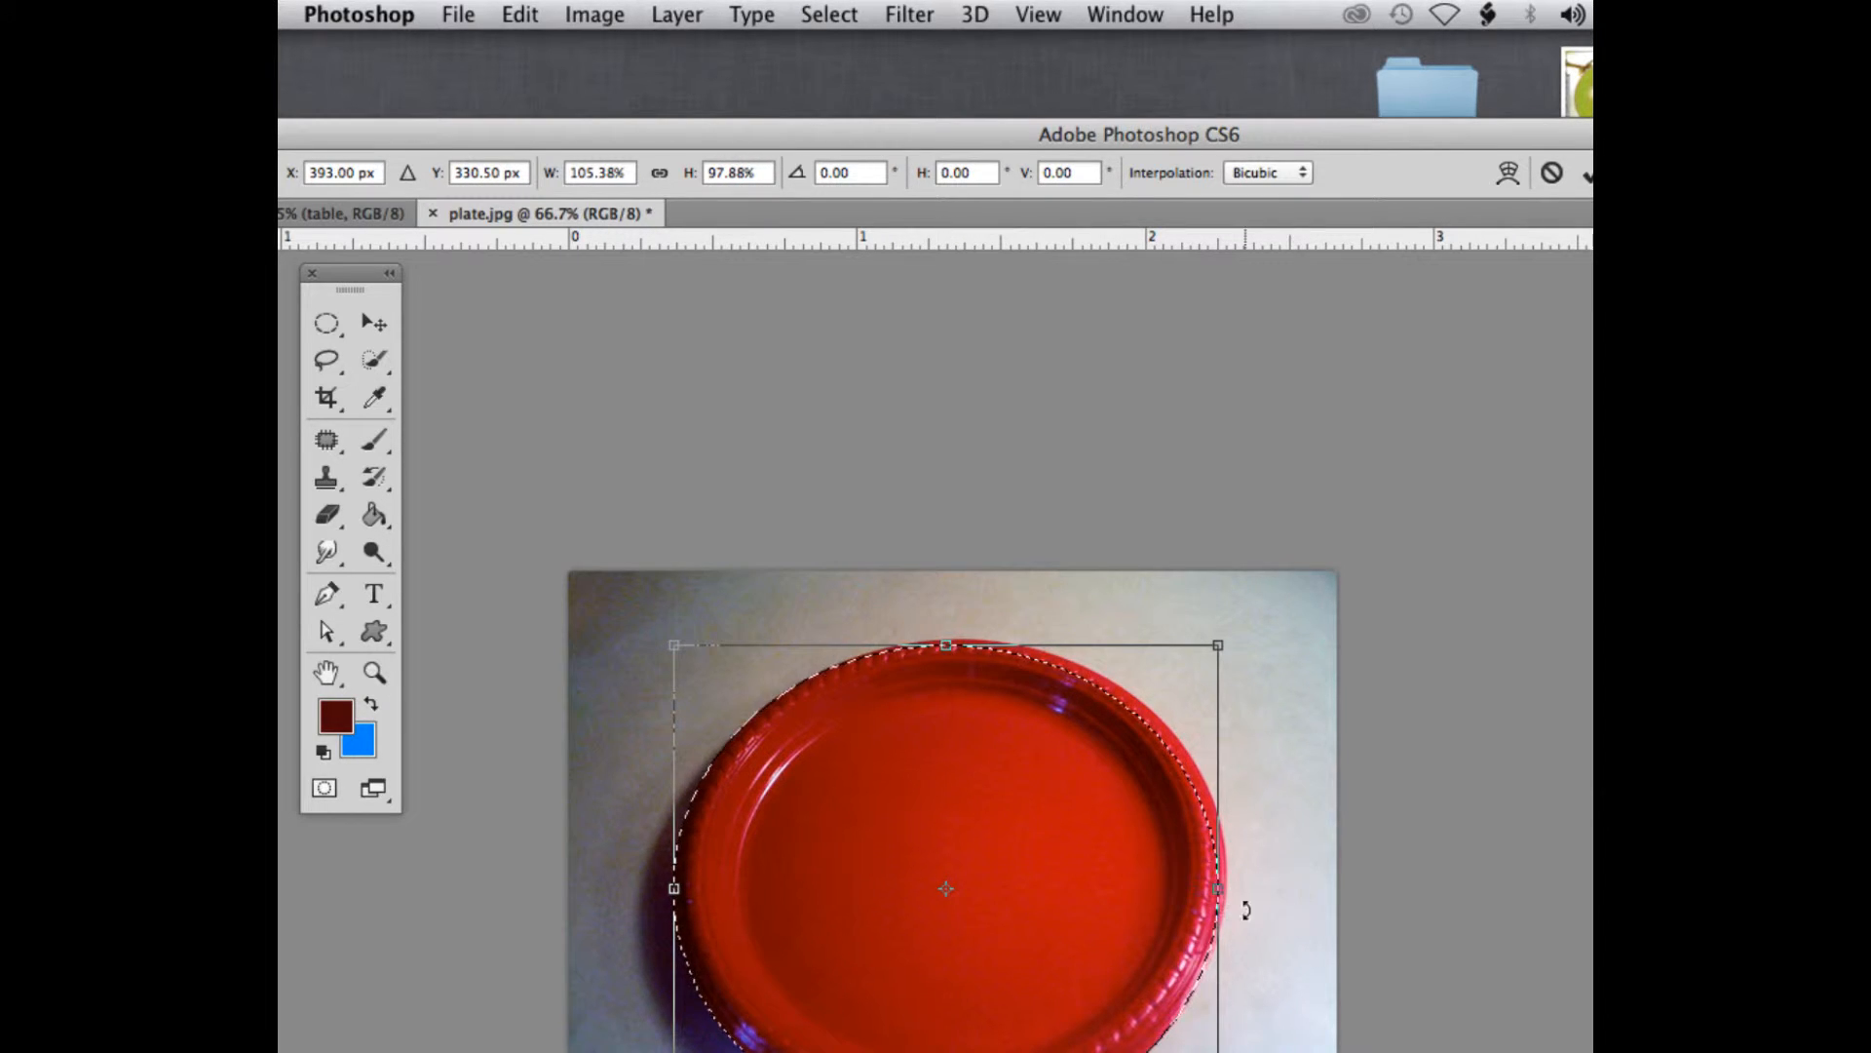
pyautogui.moveTo(1218, 888); pyautogui.dragTo(1226, 888)
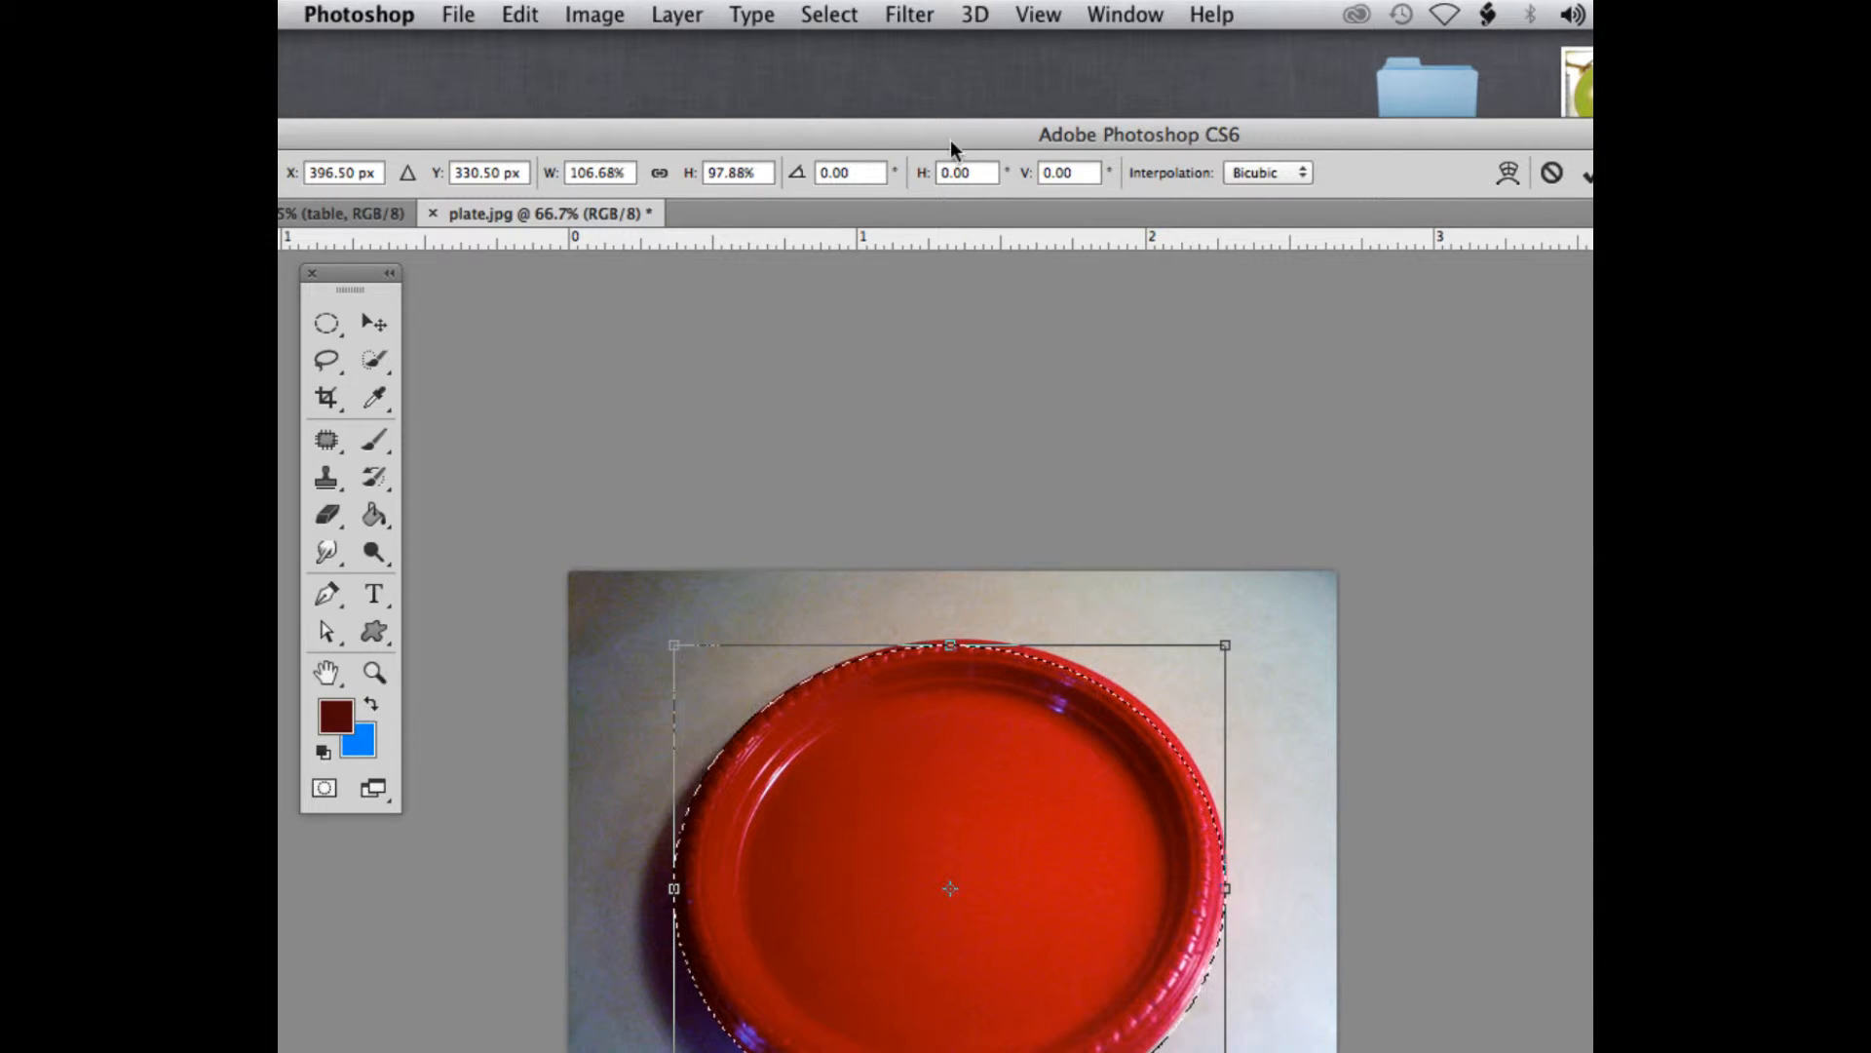
# Step: Nudge the transformed selection 4 px up and 1 px left to align it with the plate
pyautogui.moveTo(867, 131); pyautogui.dragTo(828, 45)
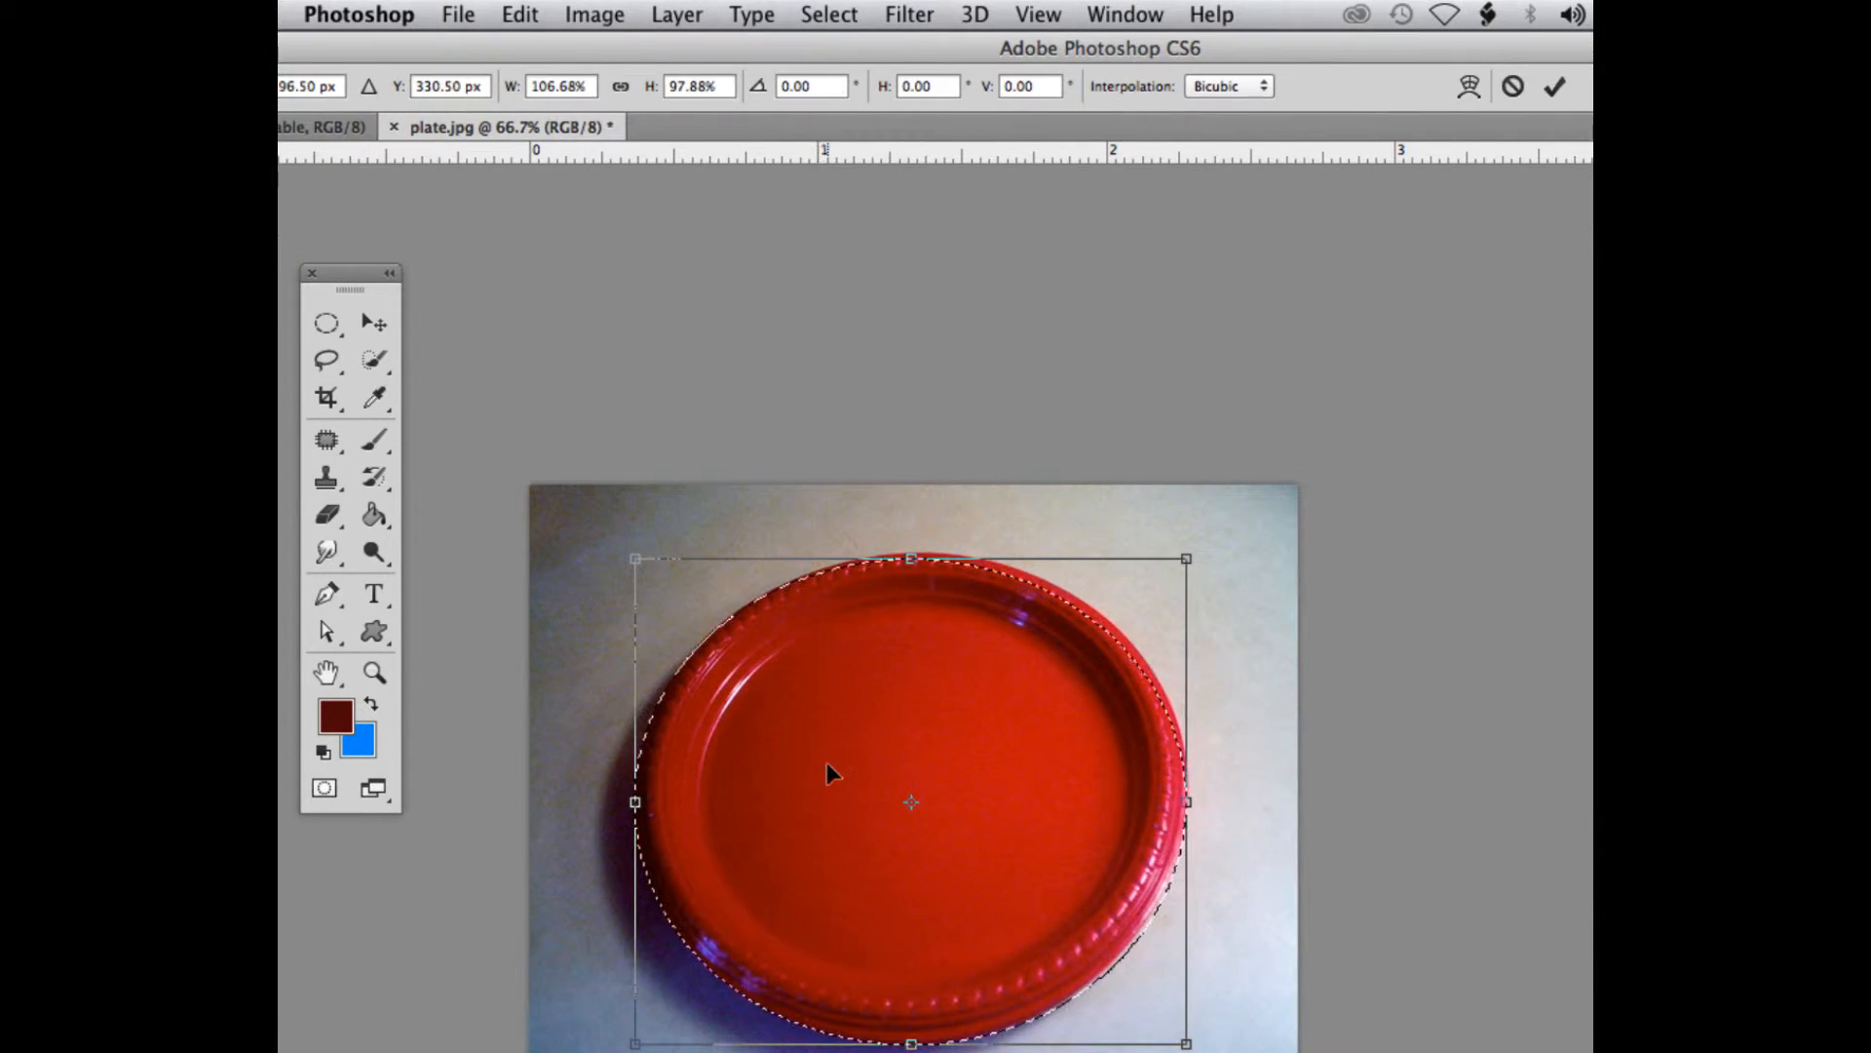
pyautogui.press('Up')
pyautogui.press('Up')
pyautogui.press('Up')
pyautogui.press('Up')
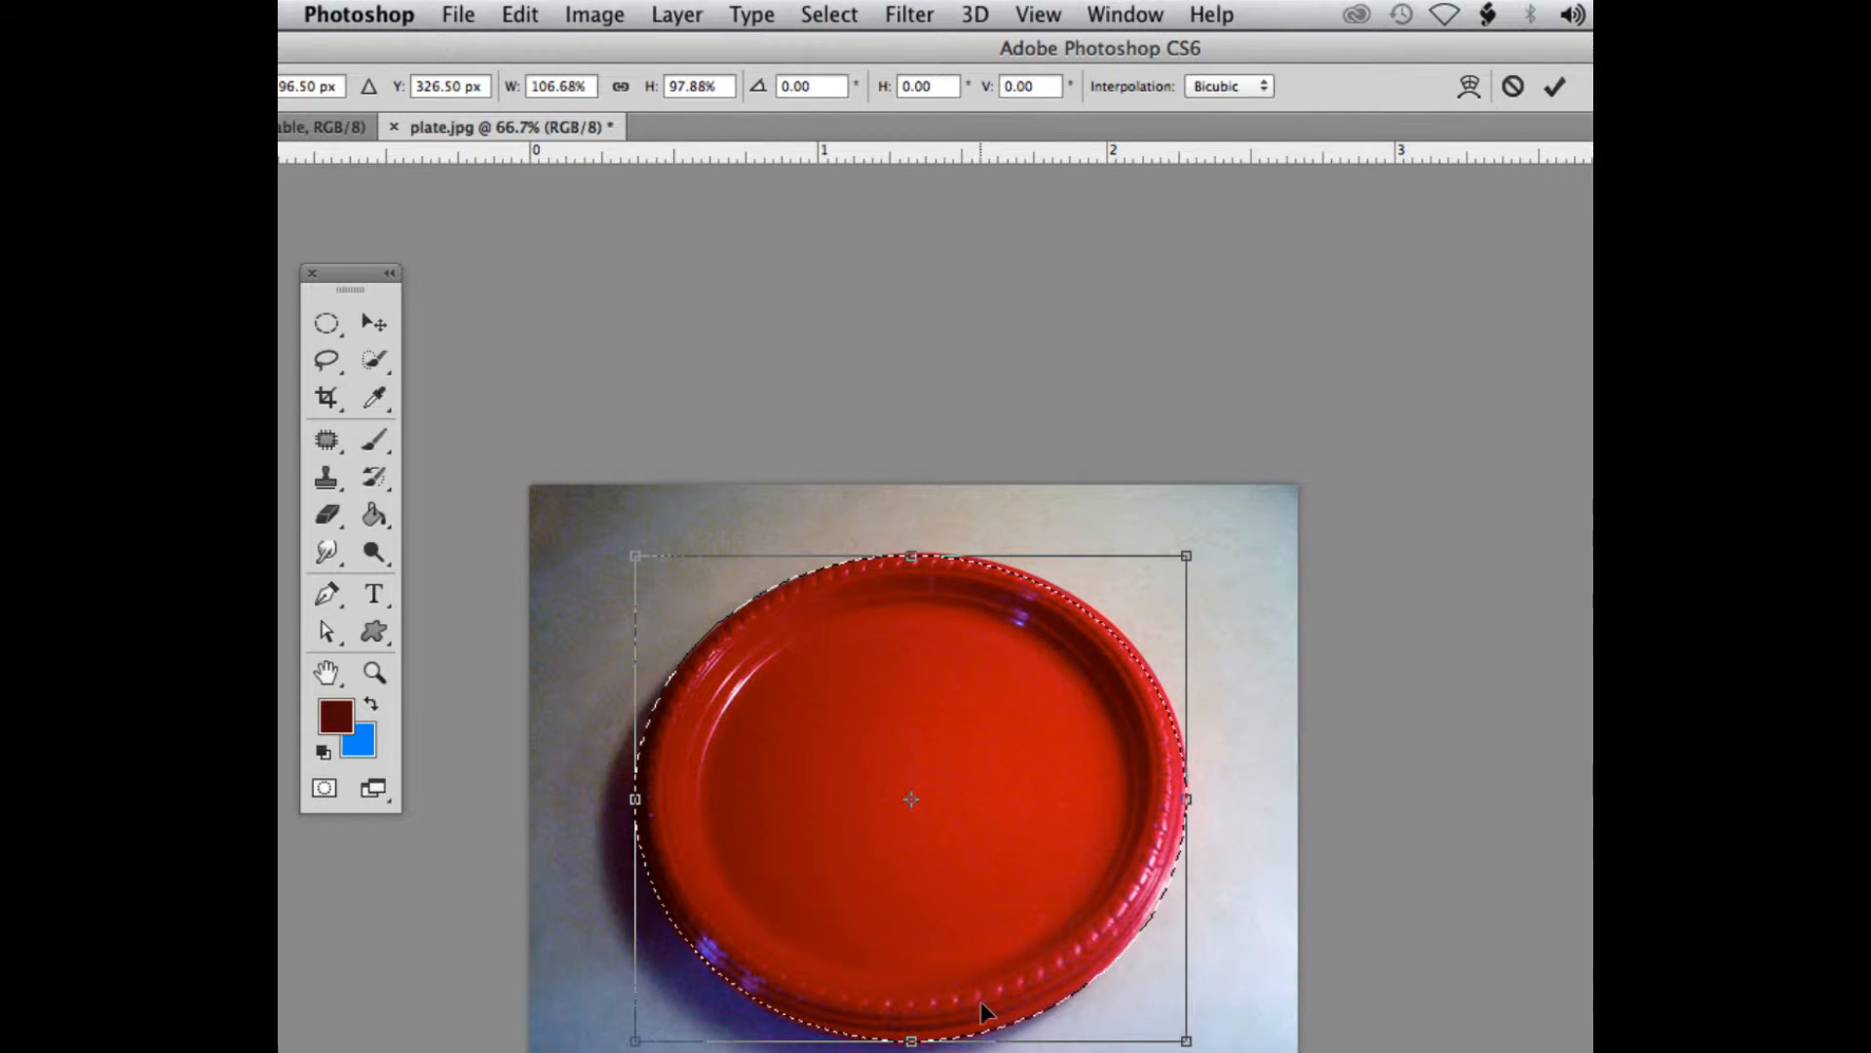
pyautogui.press('Left')
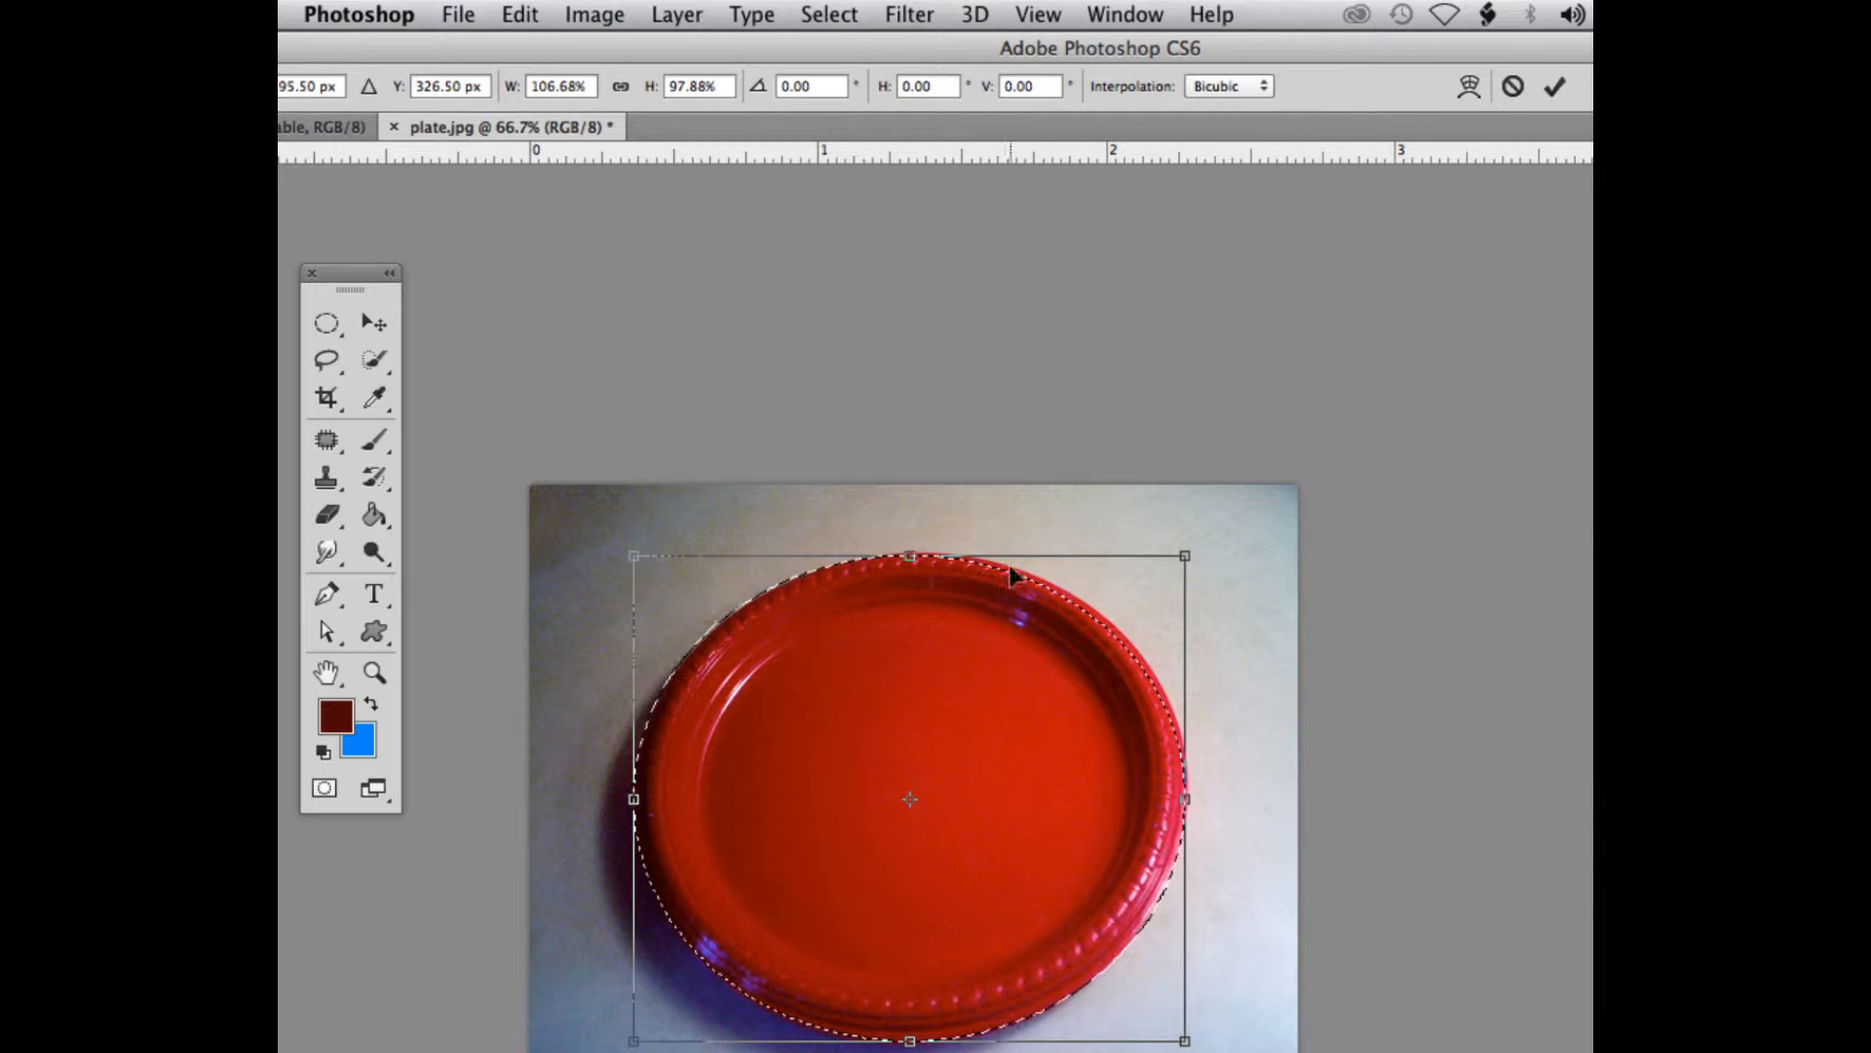
# Step: Enlarge the selection from its corners to about 110% width and 100.4% height, and rotate it about 2.9°
pyautogui.moveTo(1187, 554); pyautogui.dragTo(1191, 549)
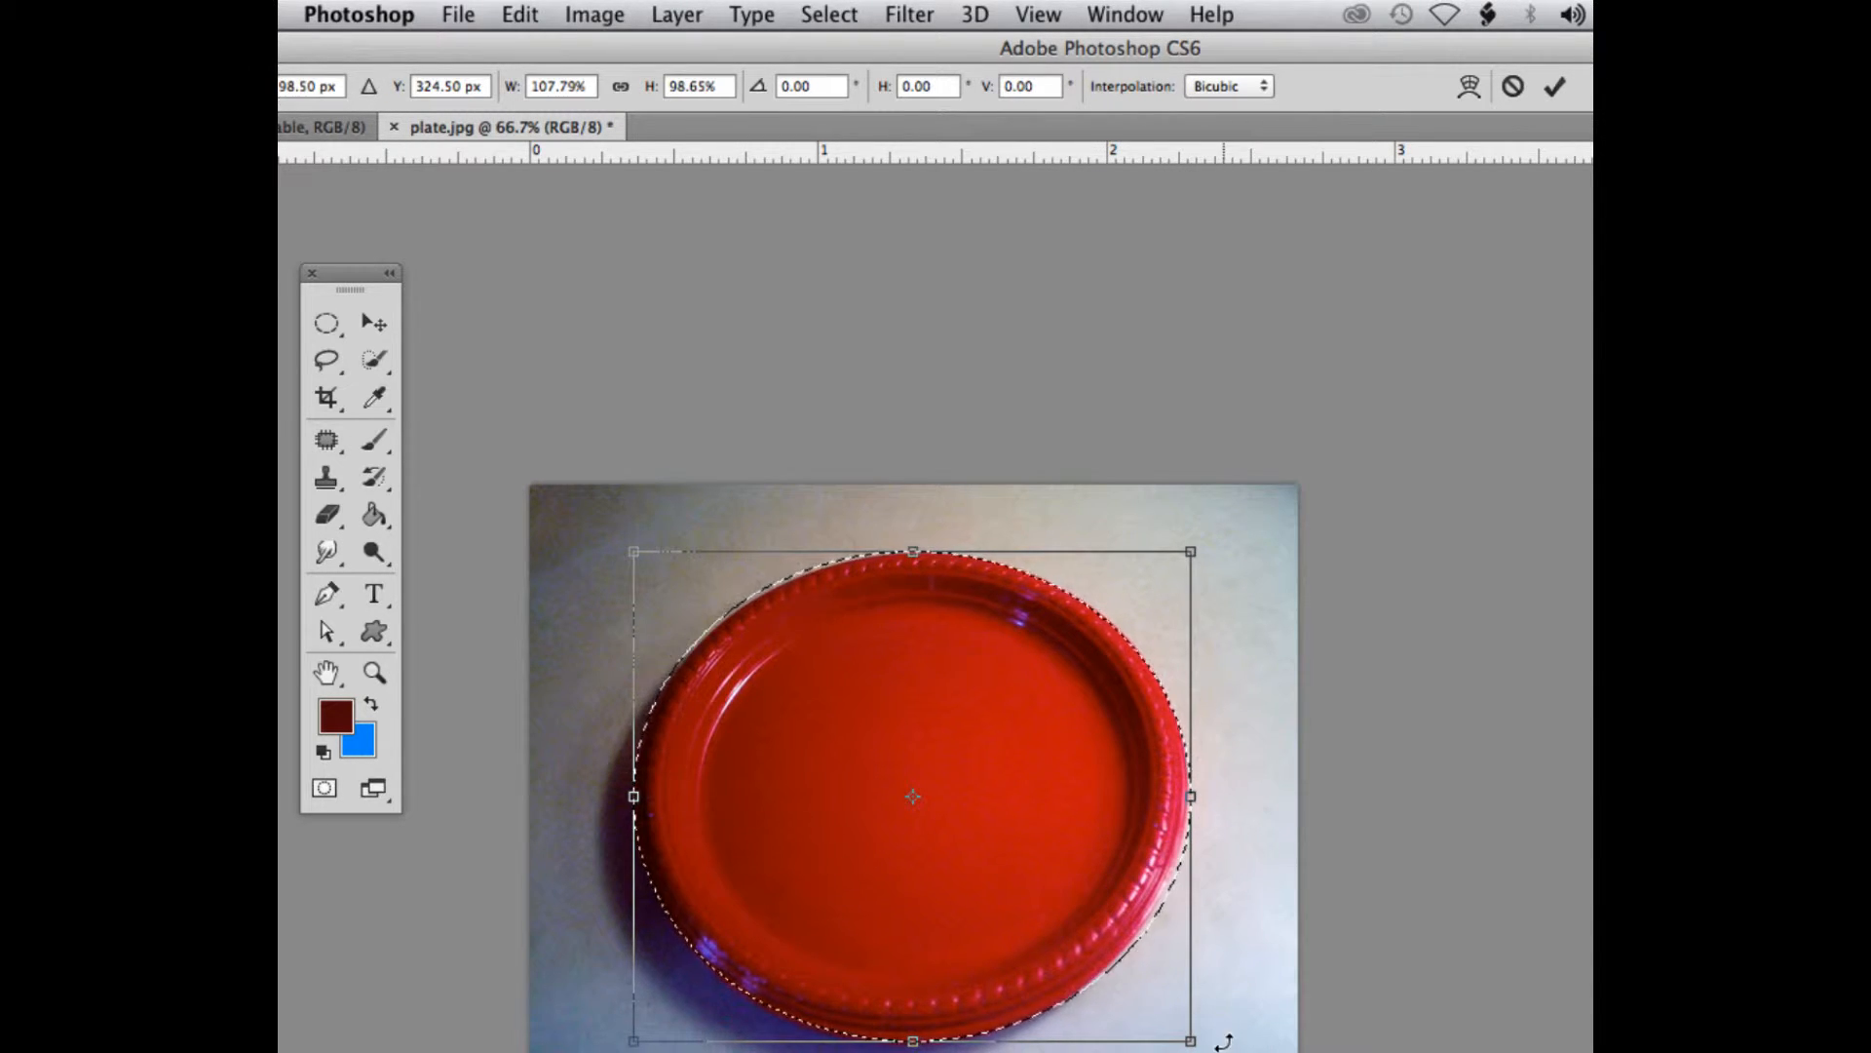
pyautogui.moveTo(1215, 1032); pyautogui.dragTo(1207, 1045)
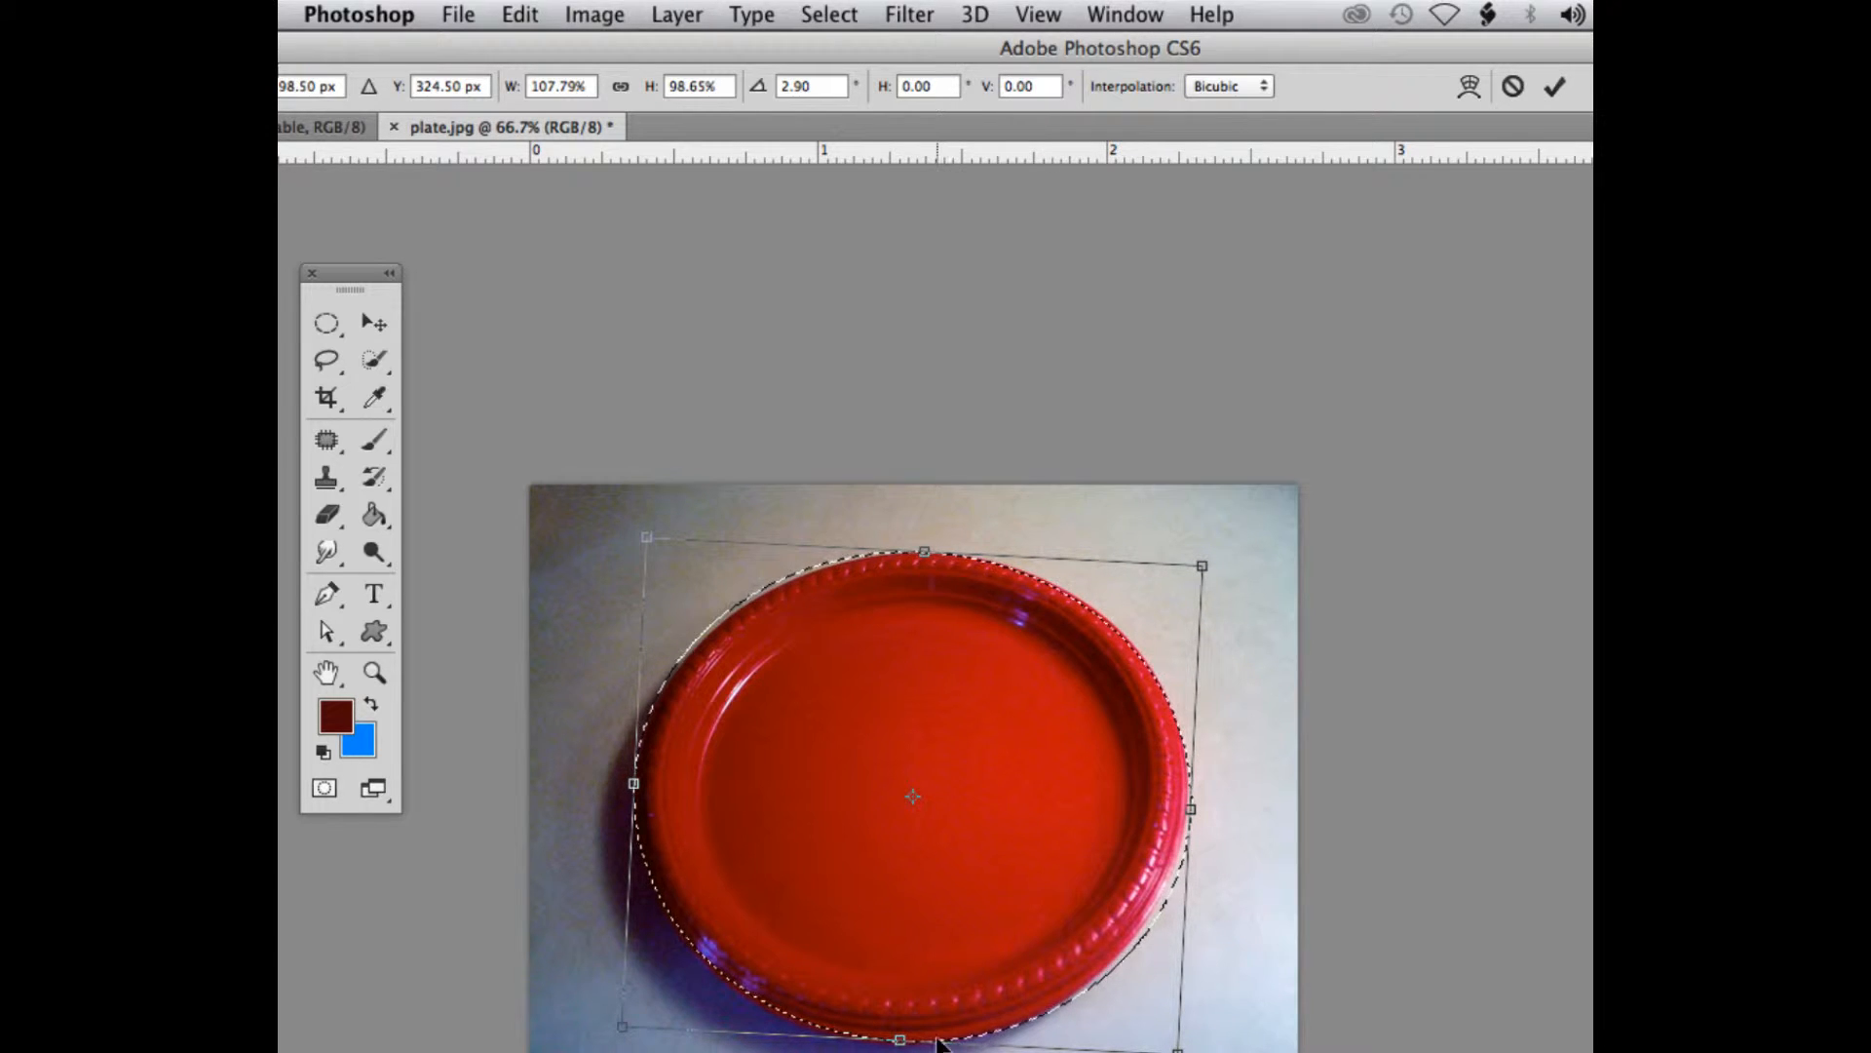
pyautogui.press('super+minus')
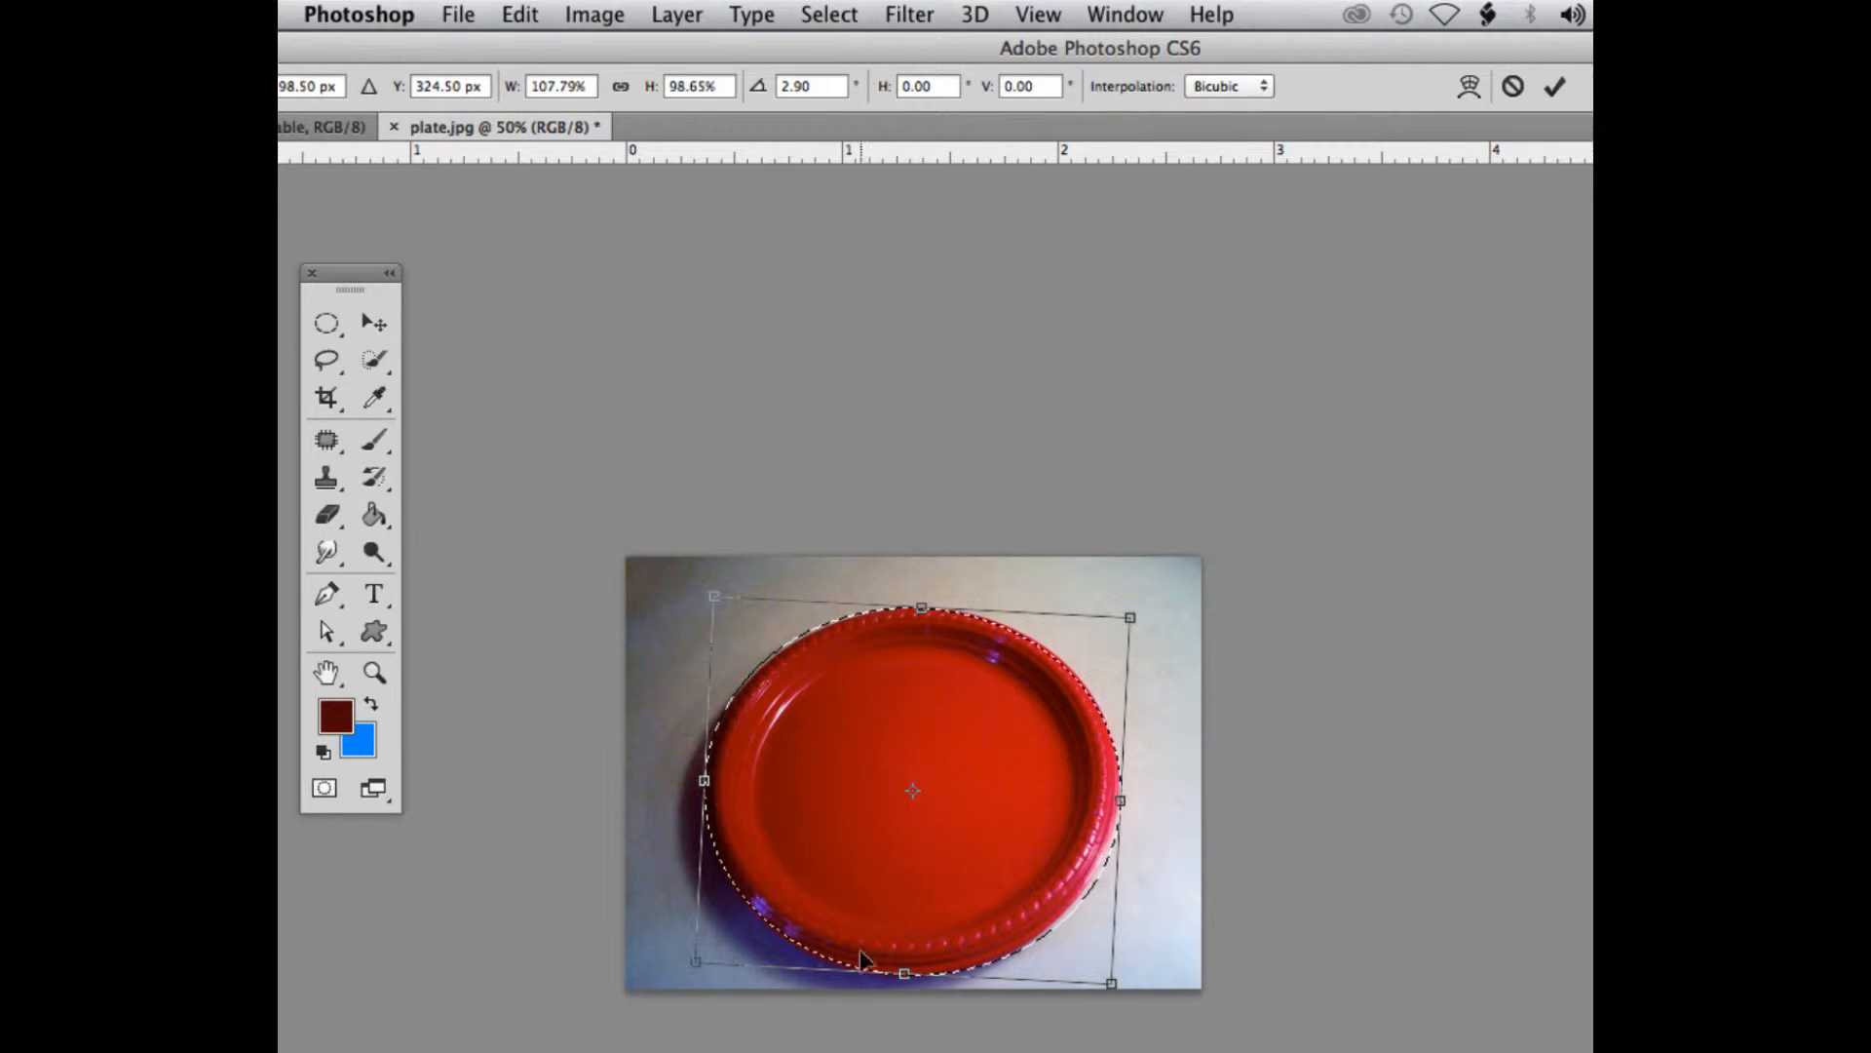
pyautogui.moveTo(701, 969); pyautogui.dragTo(688, 971)
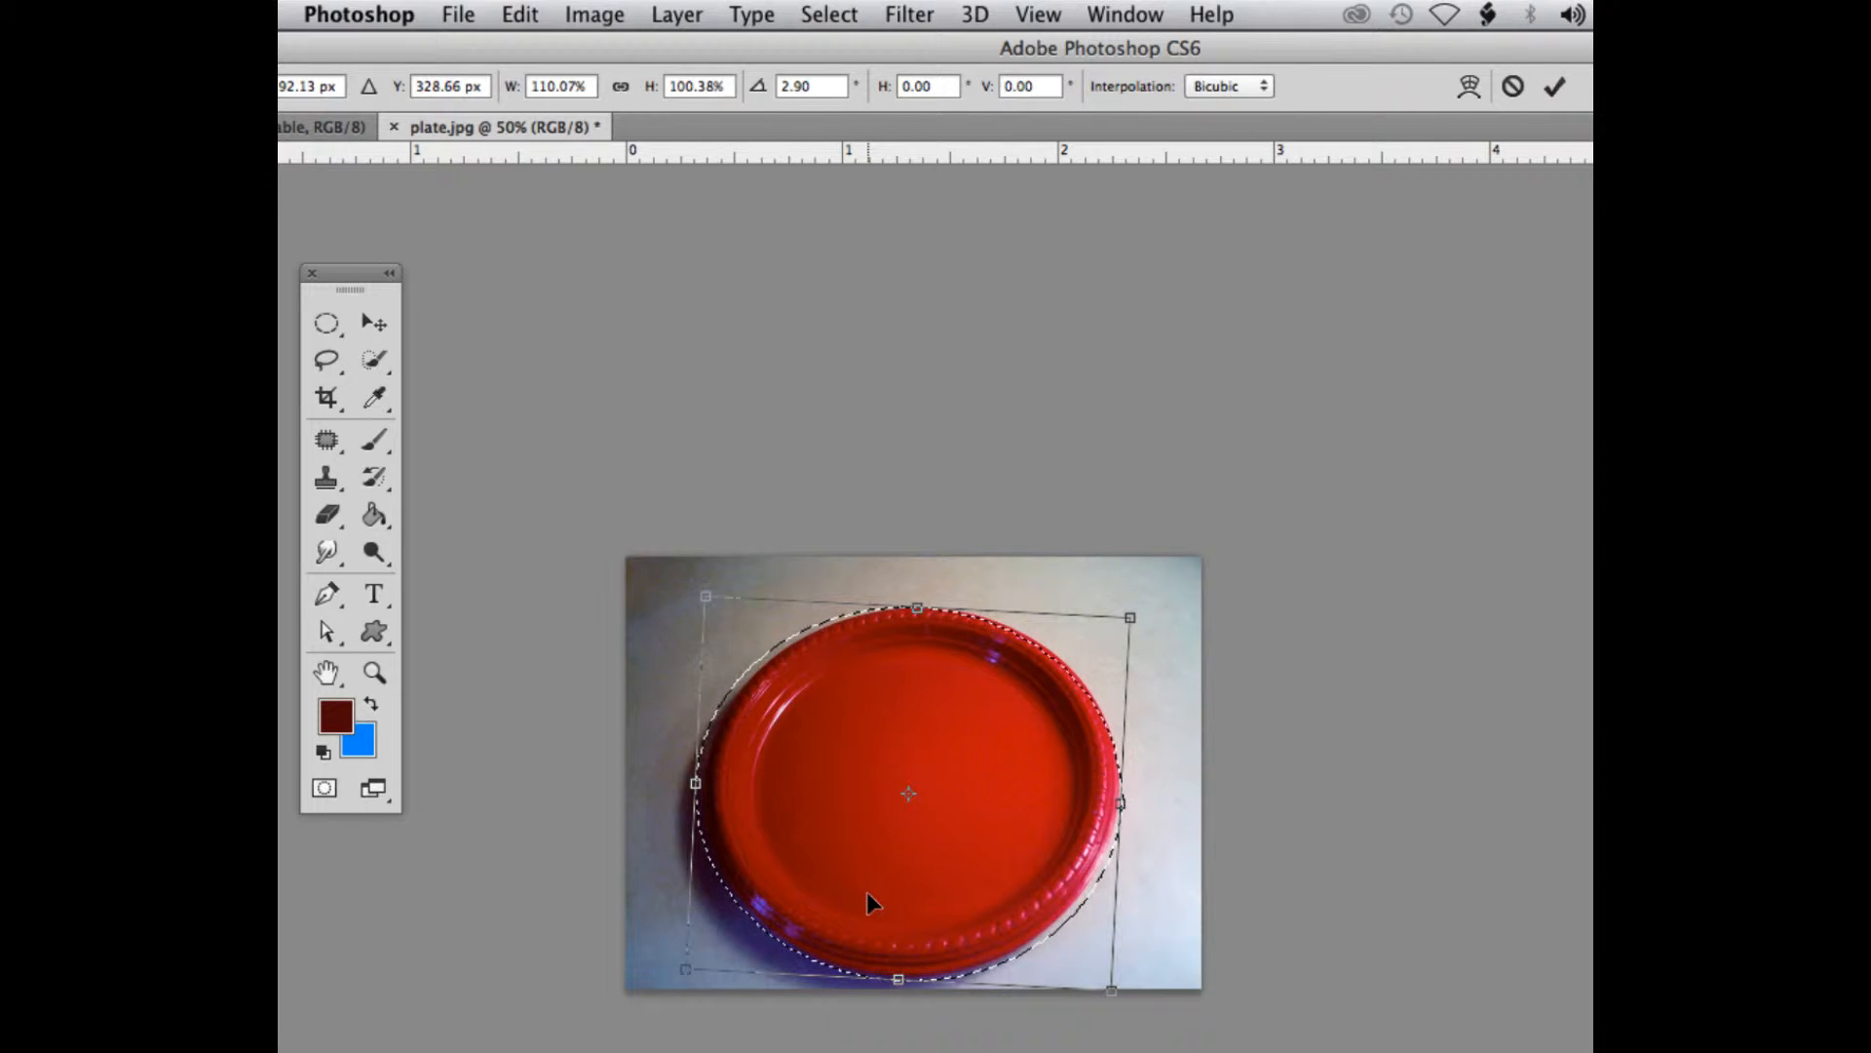
# Step: Tighten the selection's upper-left corner, top and right side around the plate to about 107.3% width and 99.8% height
pyautogui.press('super+plus')
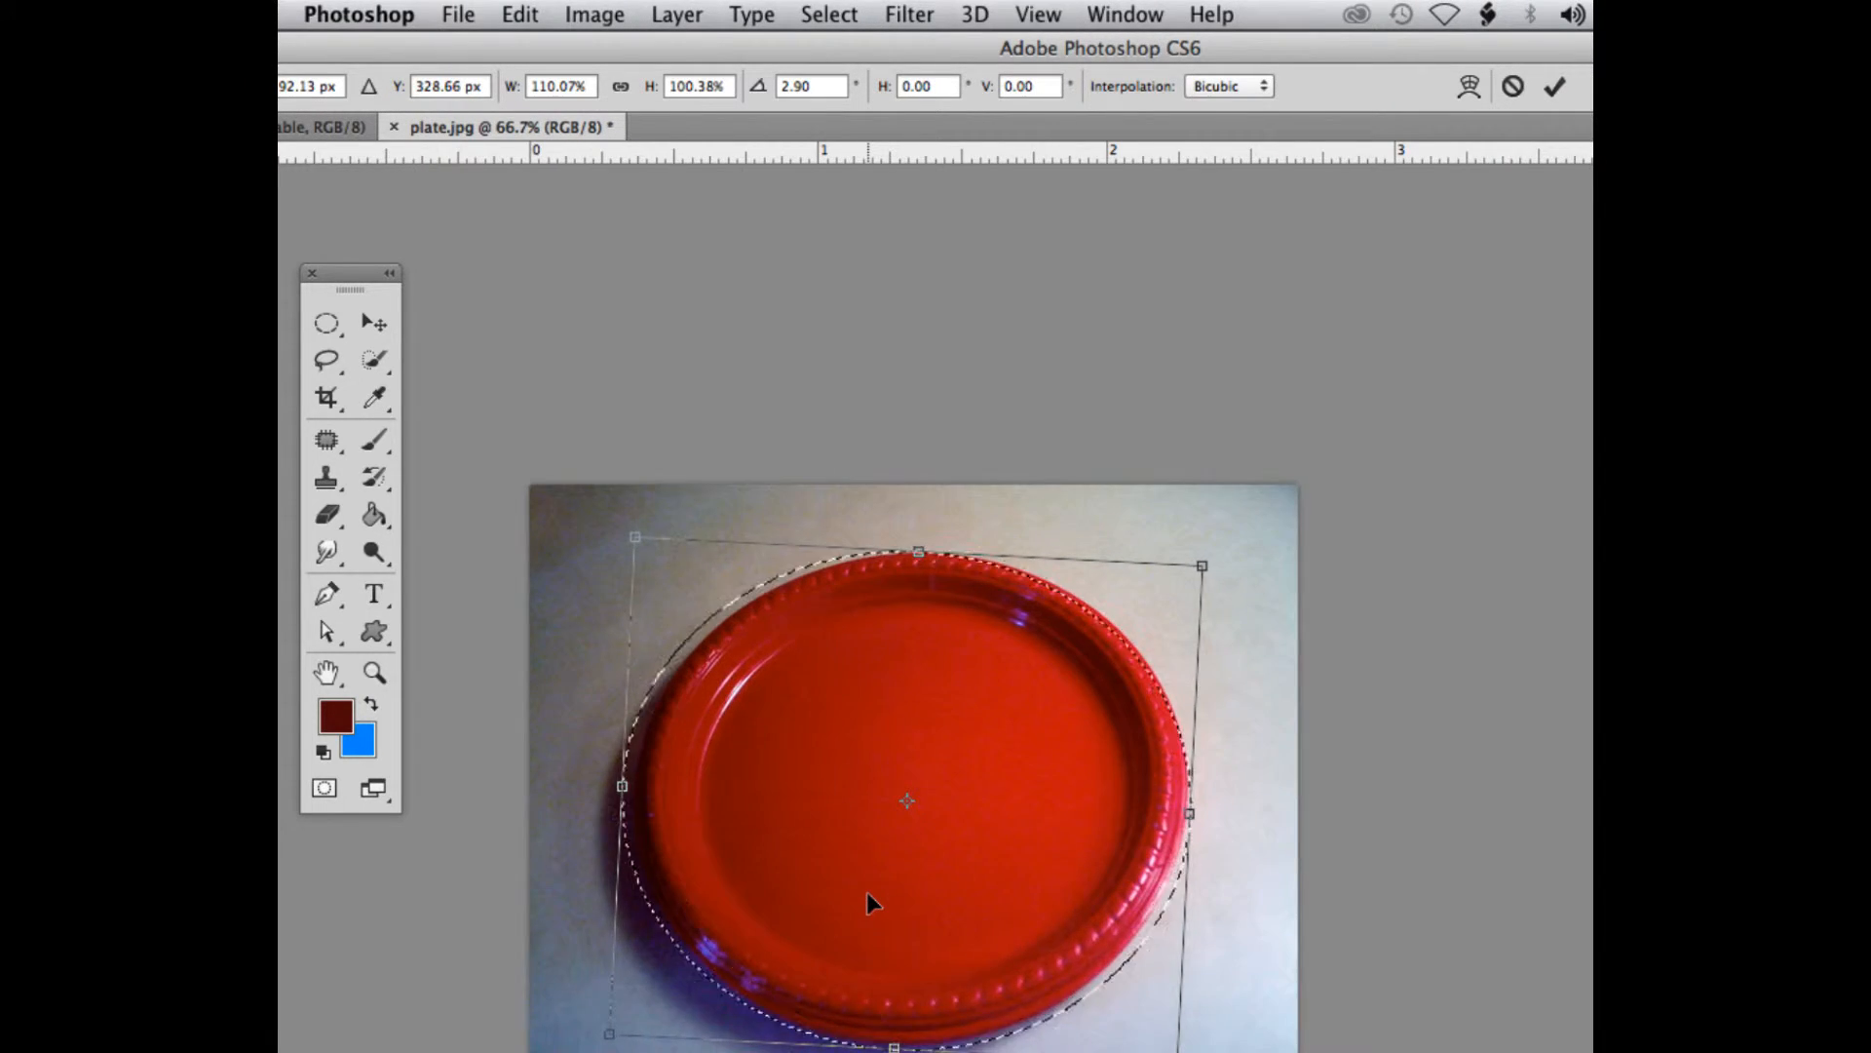
pyautogui.press('super+plus')
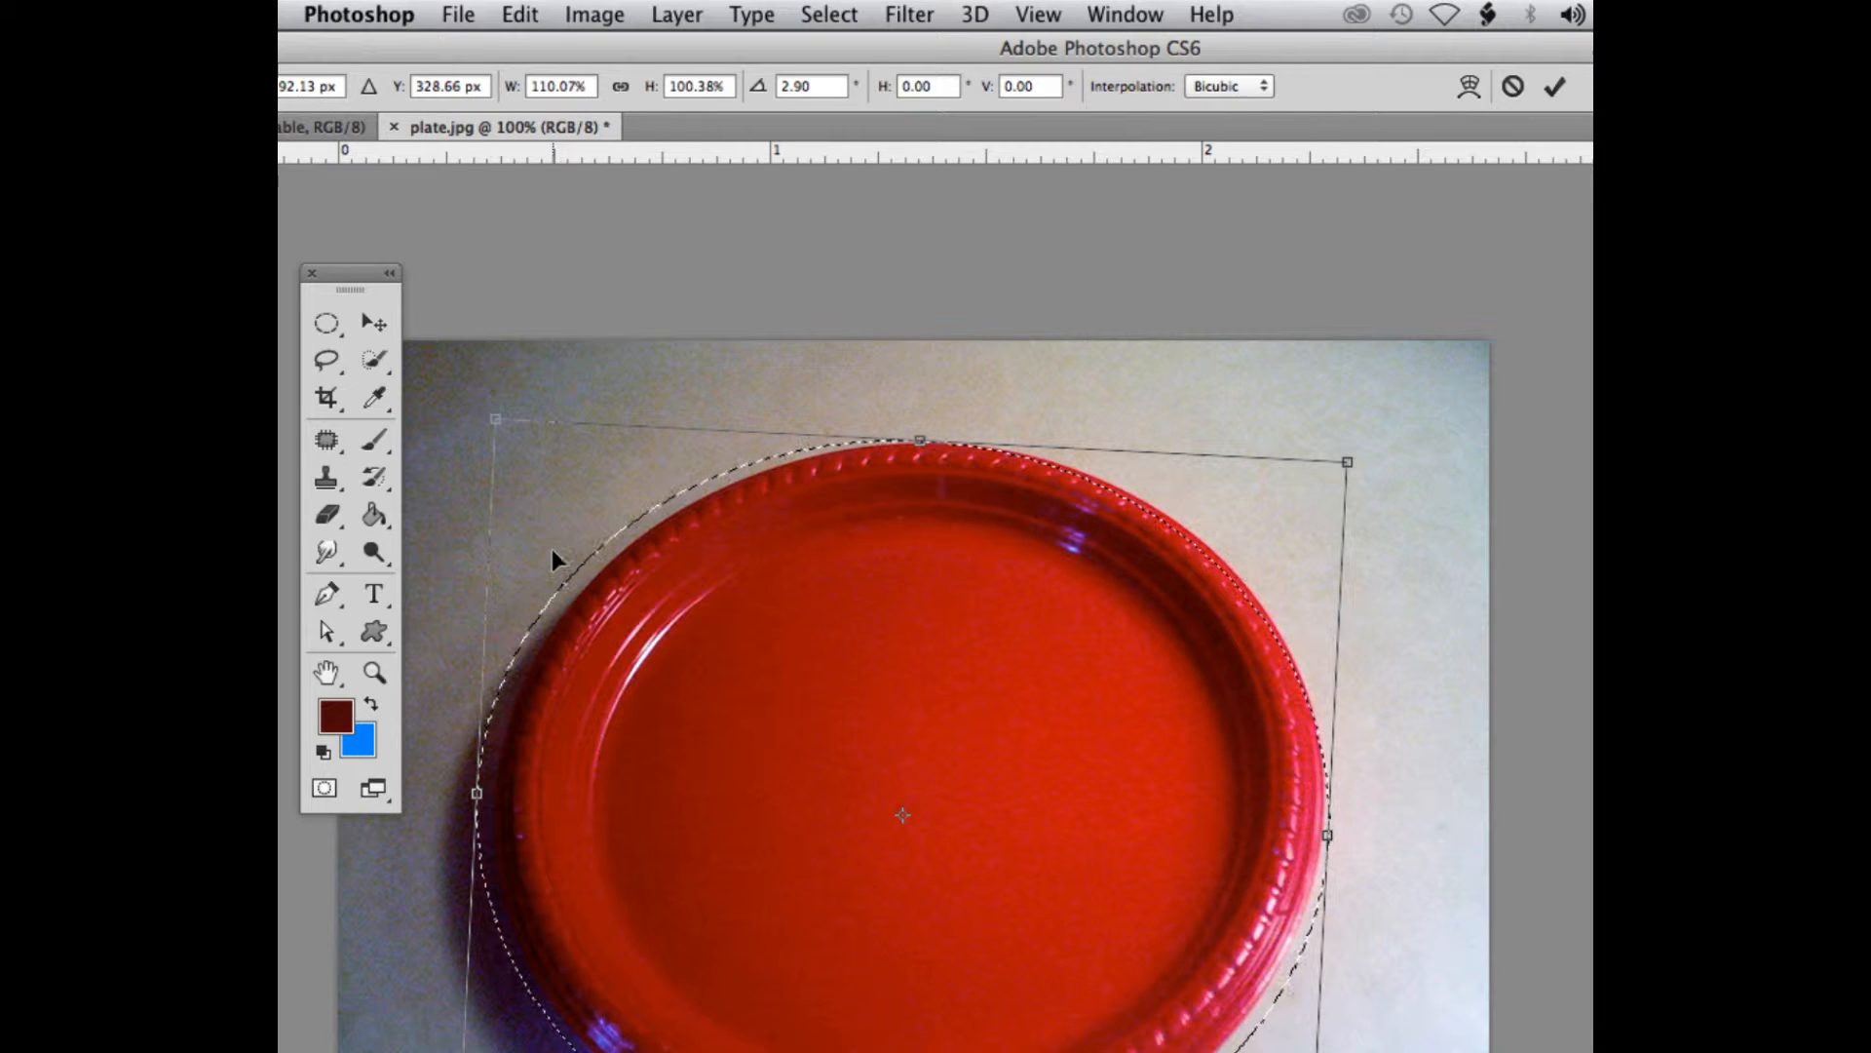
pyautogui.moveTo(494, 421); pyautogui.dragTo(503, 432)
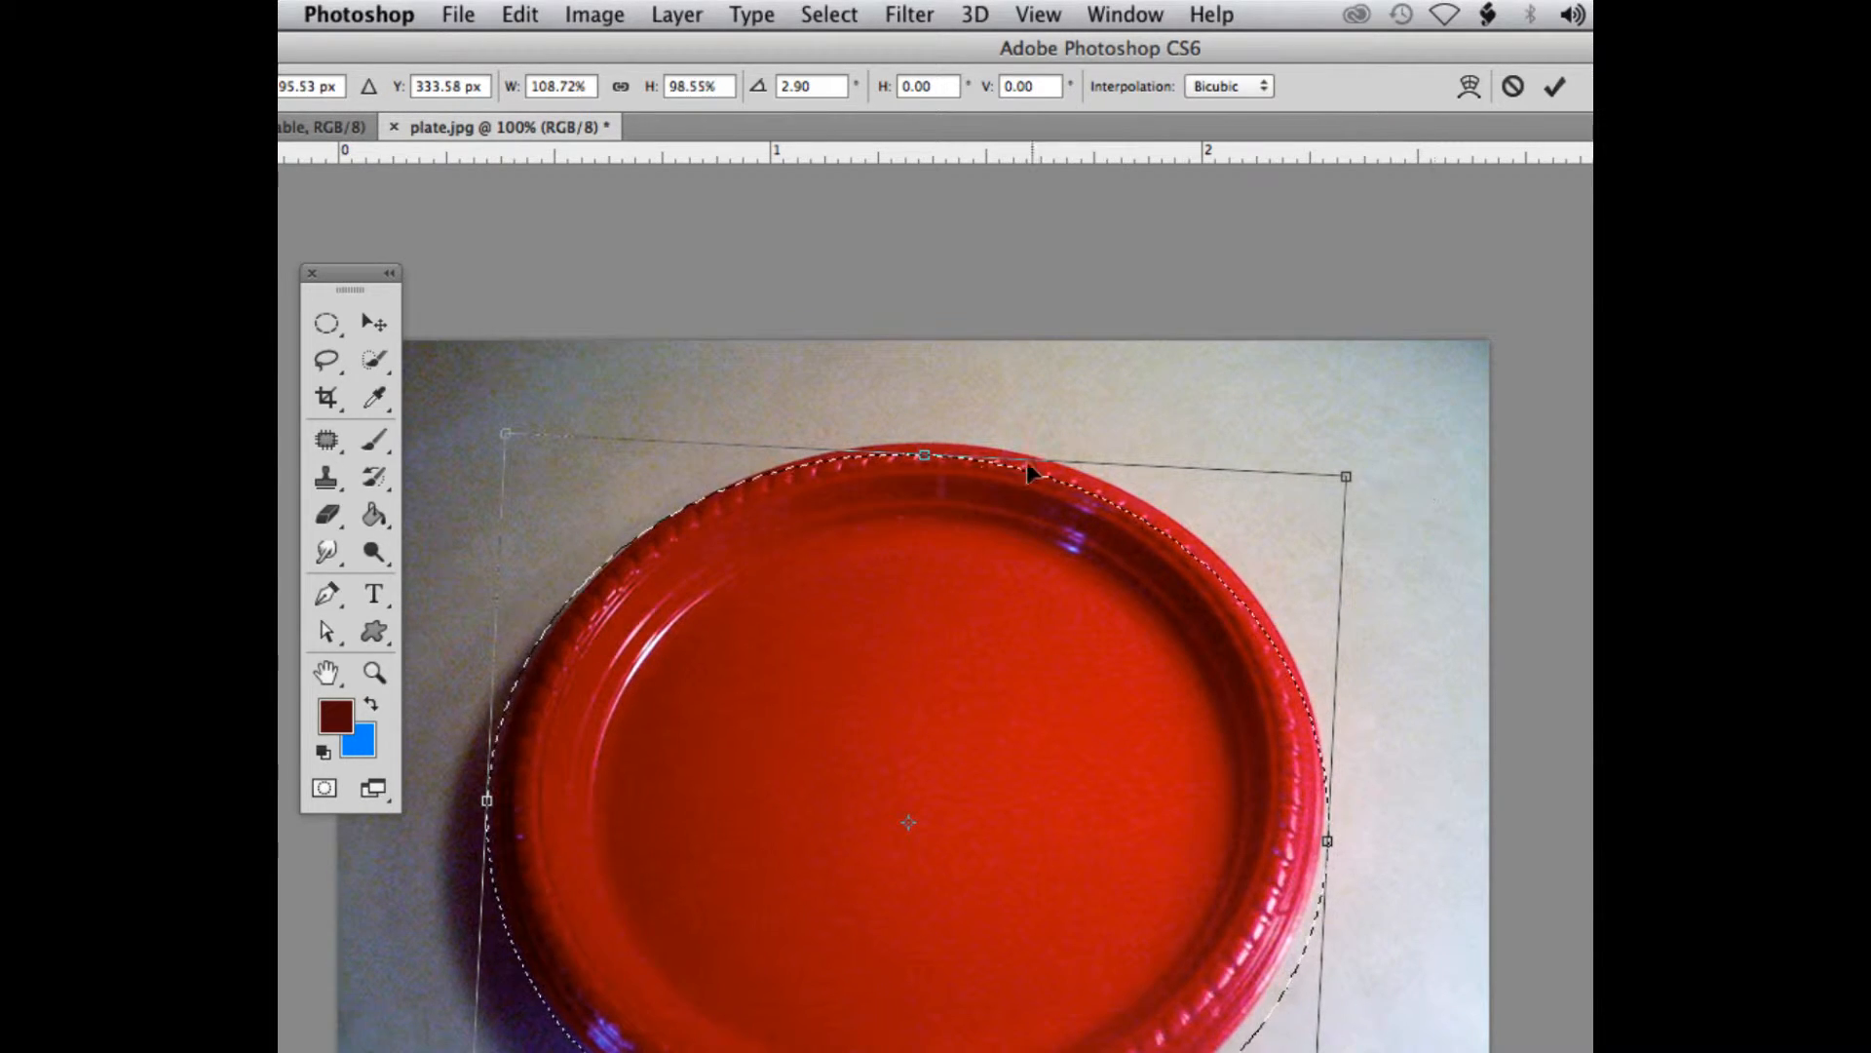
pyautogui.moveTo(928, 454); pyautogui.dragTo(927, 446)
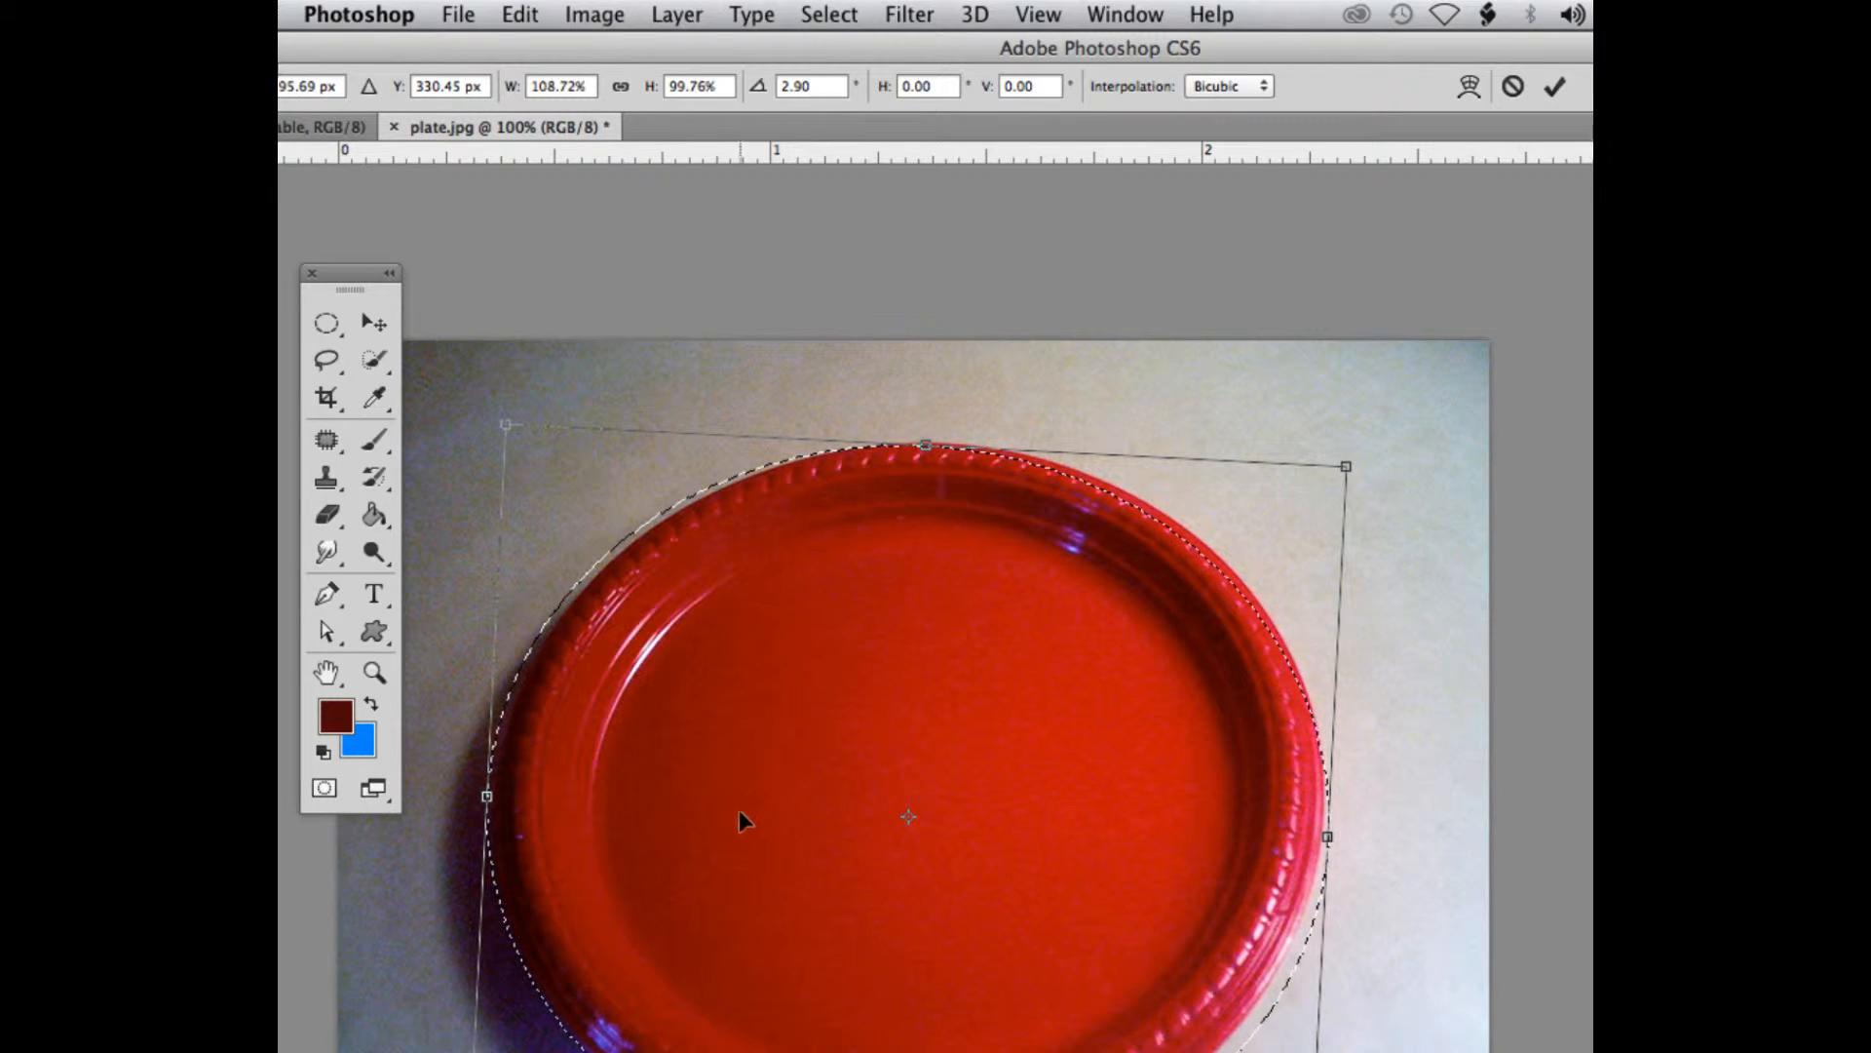
pyautogui.press('super+minus')
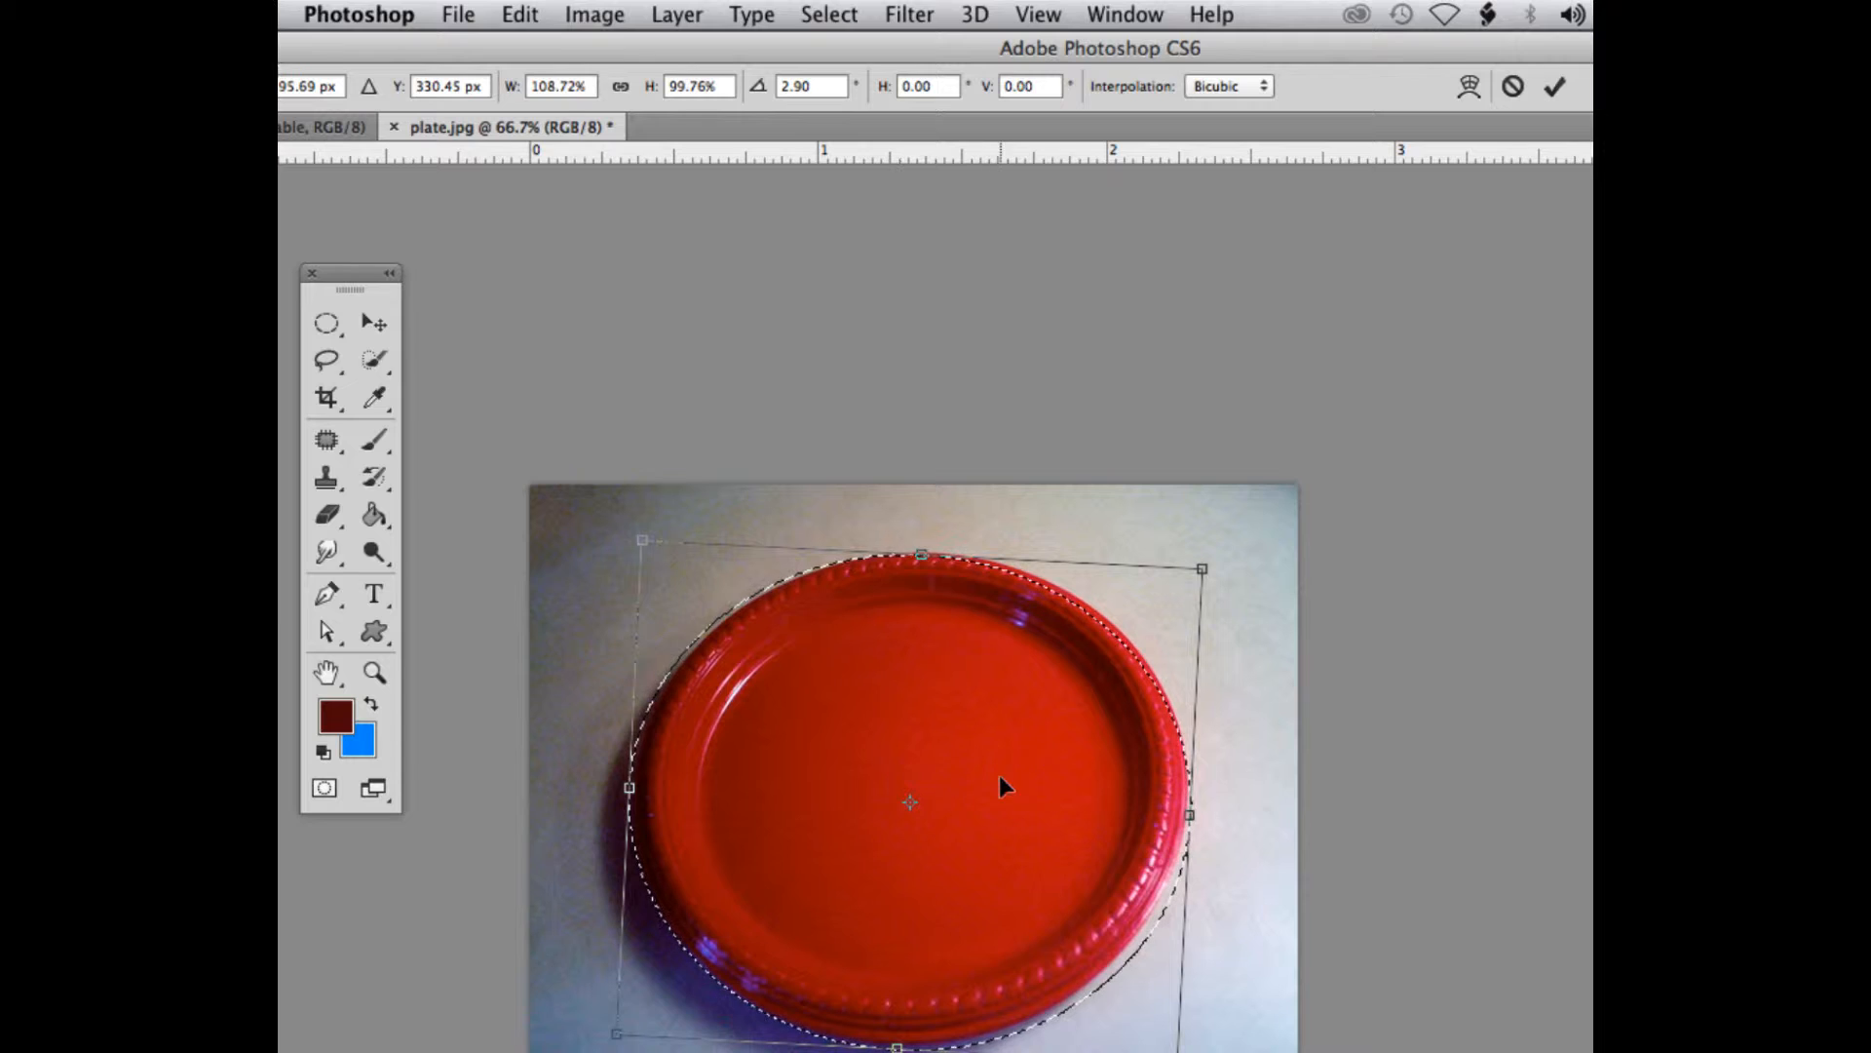
pyautogui.moveTo(1191, 813); pyautogui.dragTo(1181, 809)
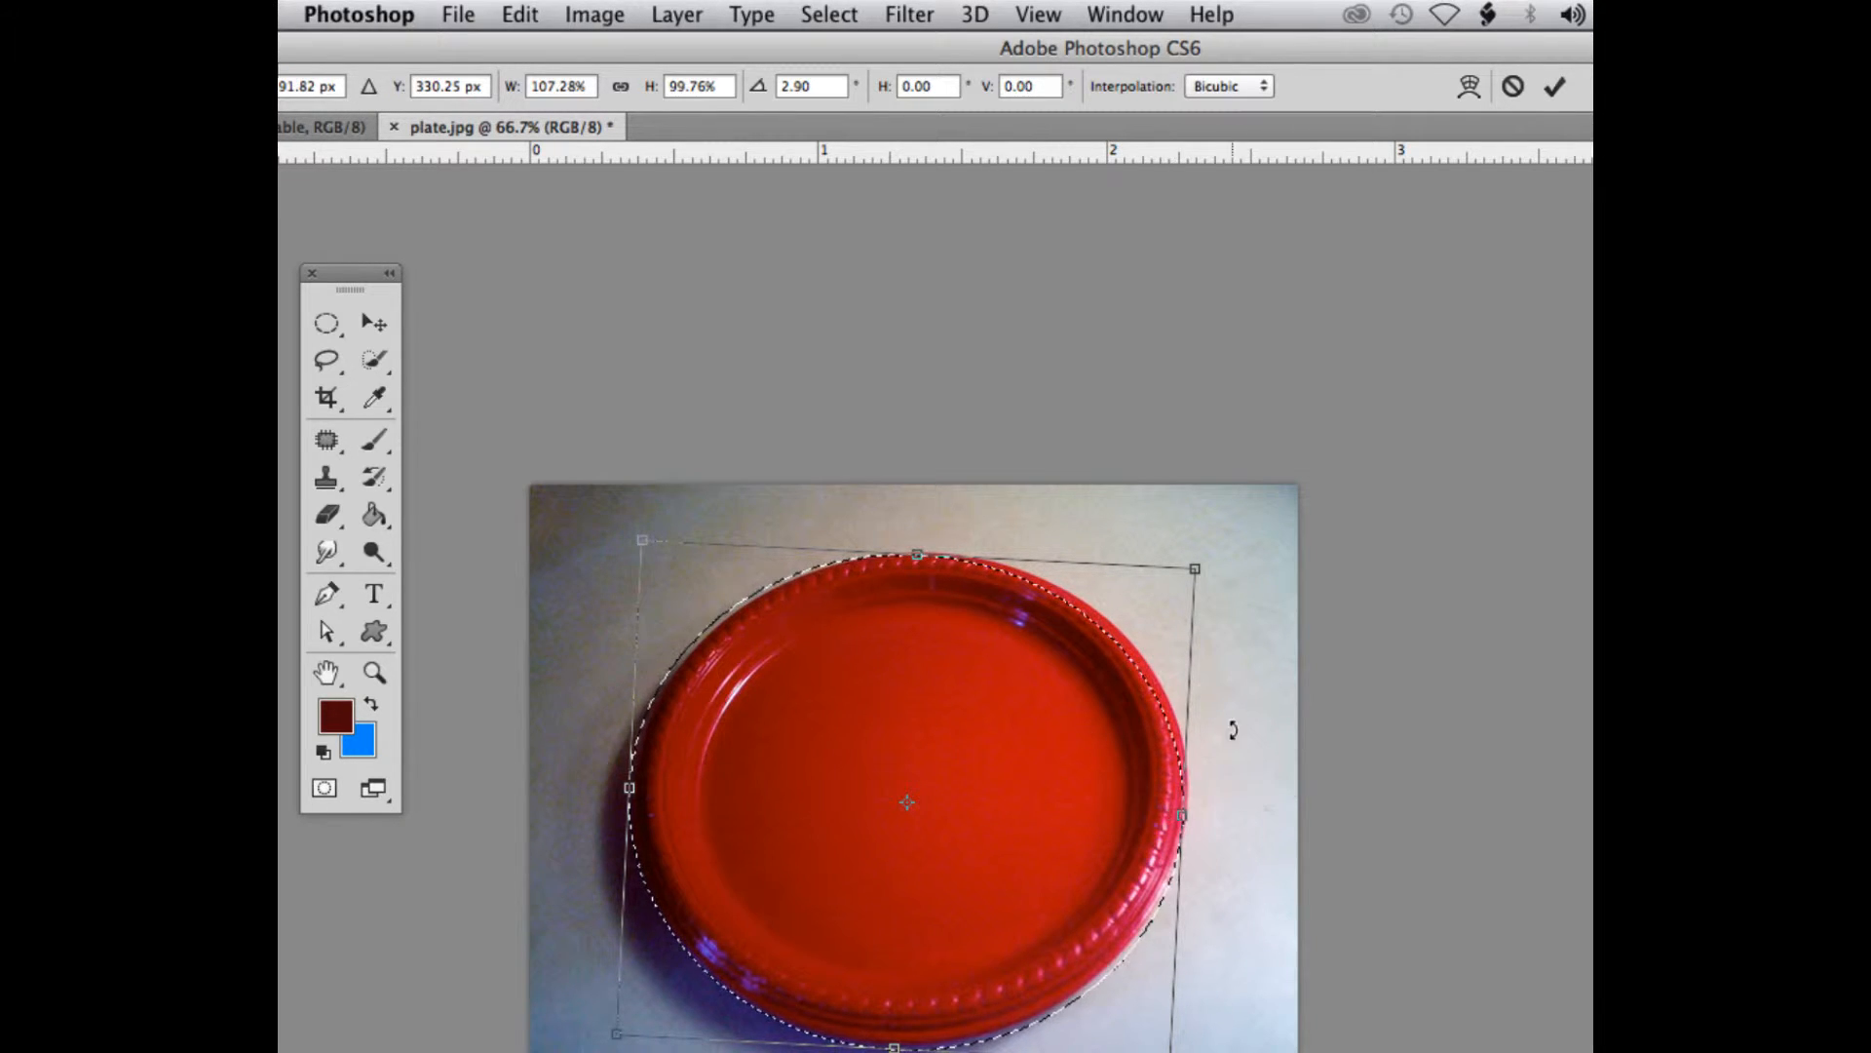
# Step: Rotate the selection to about -0.15° and resize it to about 108% width and 100.4% height
pyautogui.moveTo(1241, 618); pyautogui.dragTo(1224, 598)
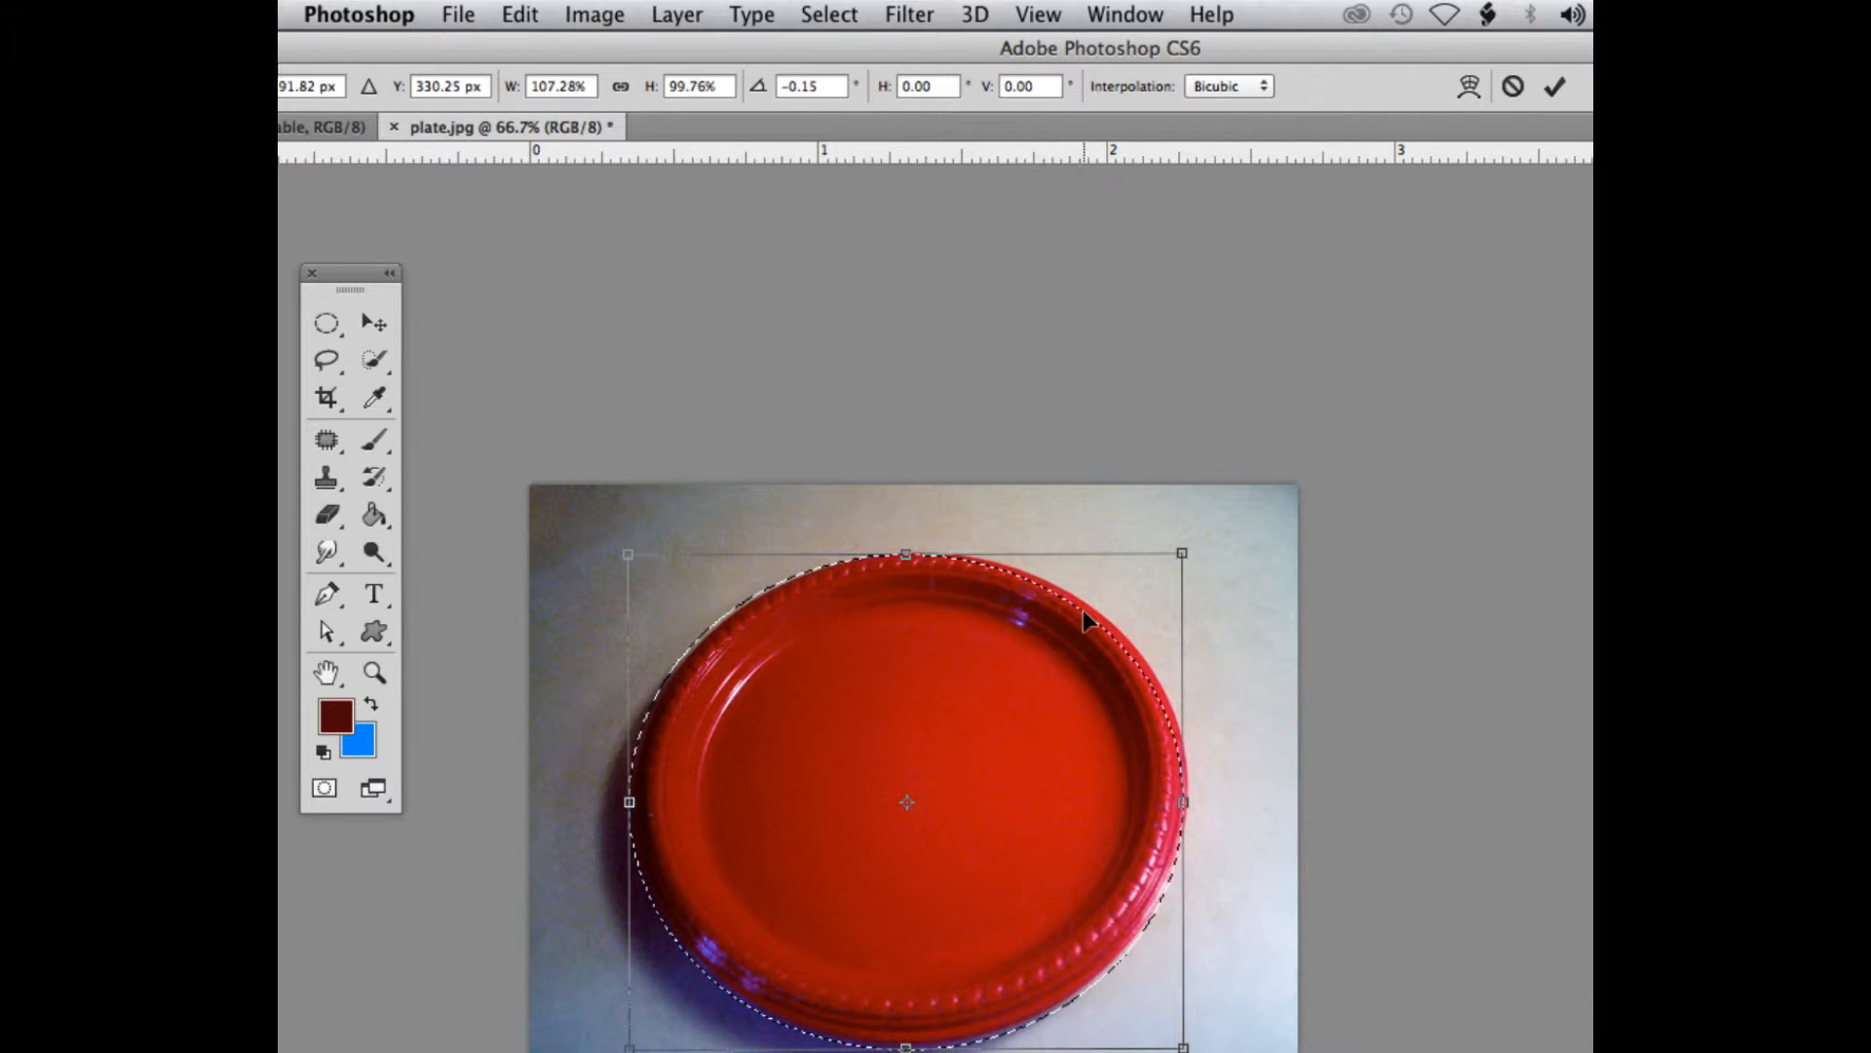
pyautogui.moveTo(1181, 553); pyautogui.dragTo(1191, 552)
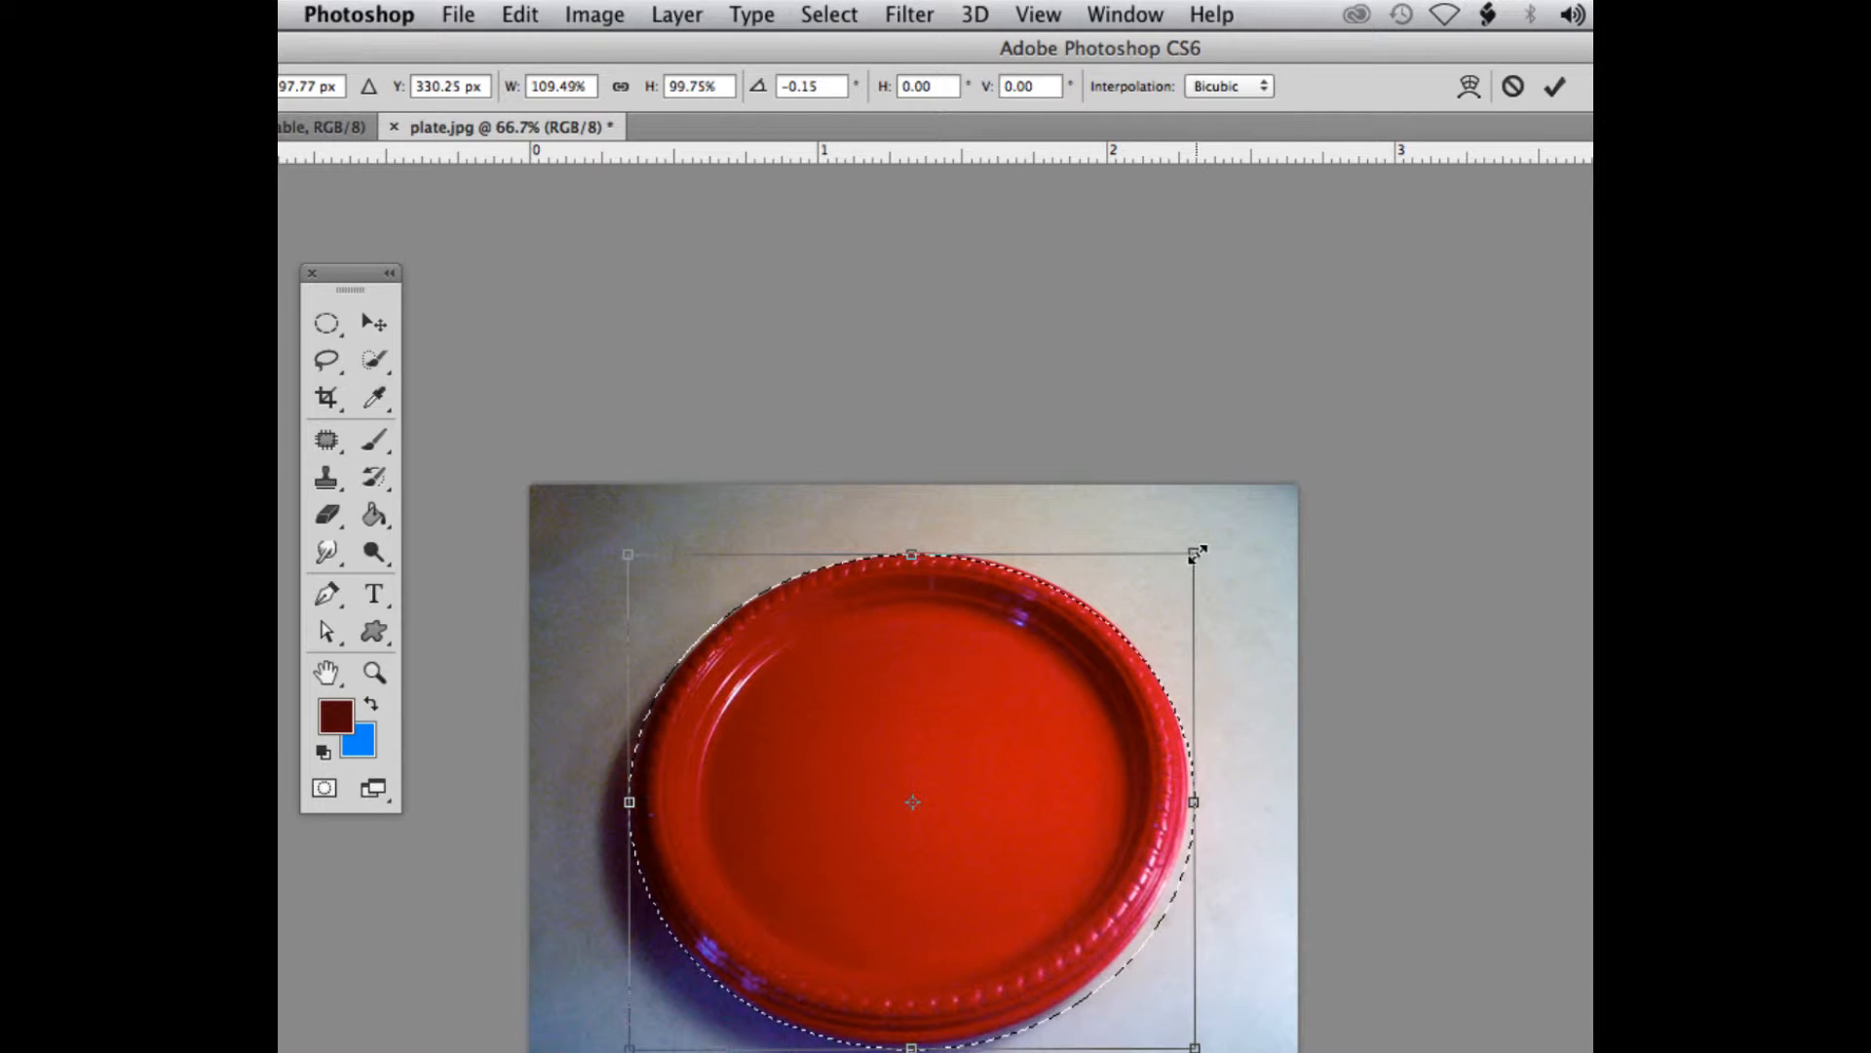
pyautogui.moveTo(1196, 553); pyautogui.dragTo(1189, 561)
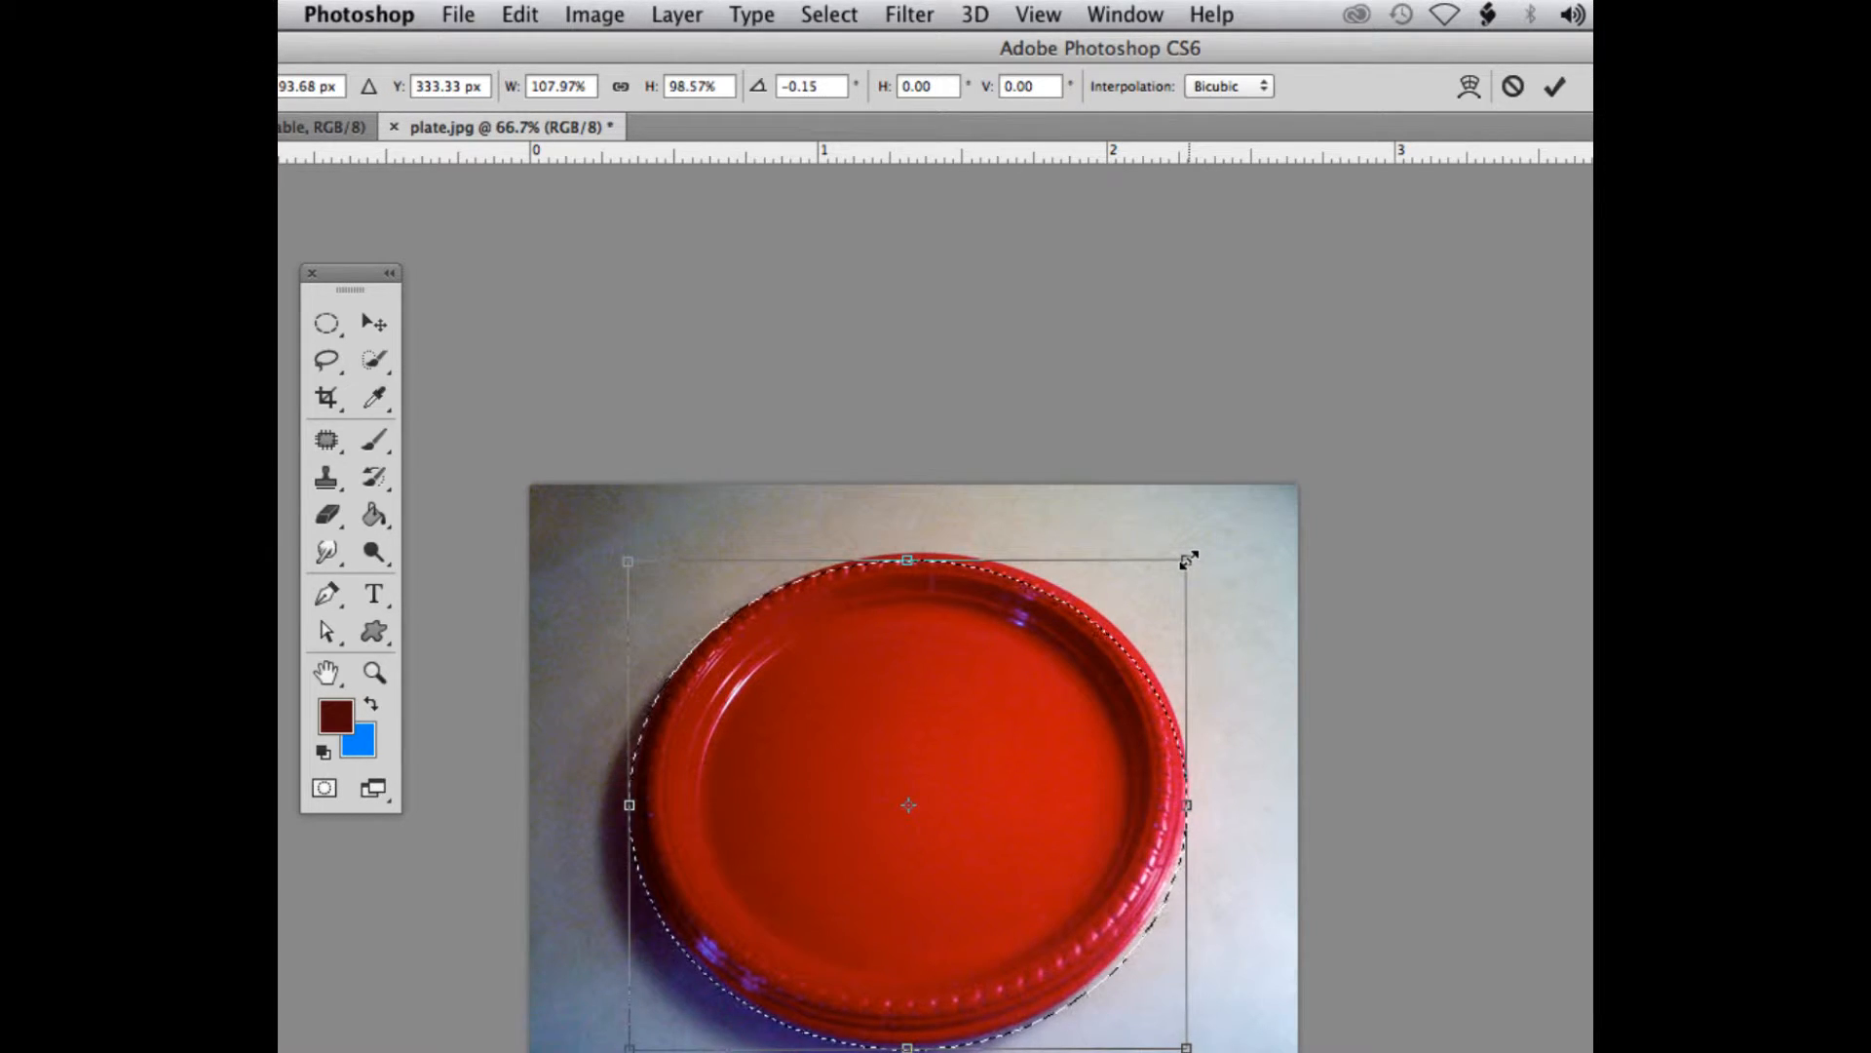
pyautogui.moveTo(907, 561); pyautogui.dragTo(909, 552)
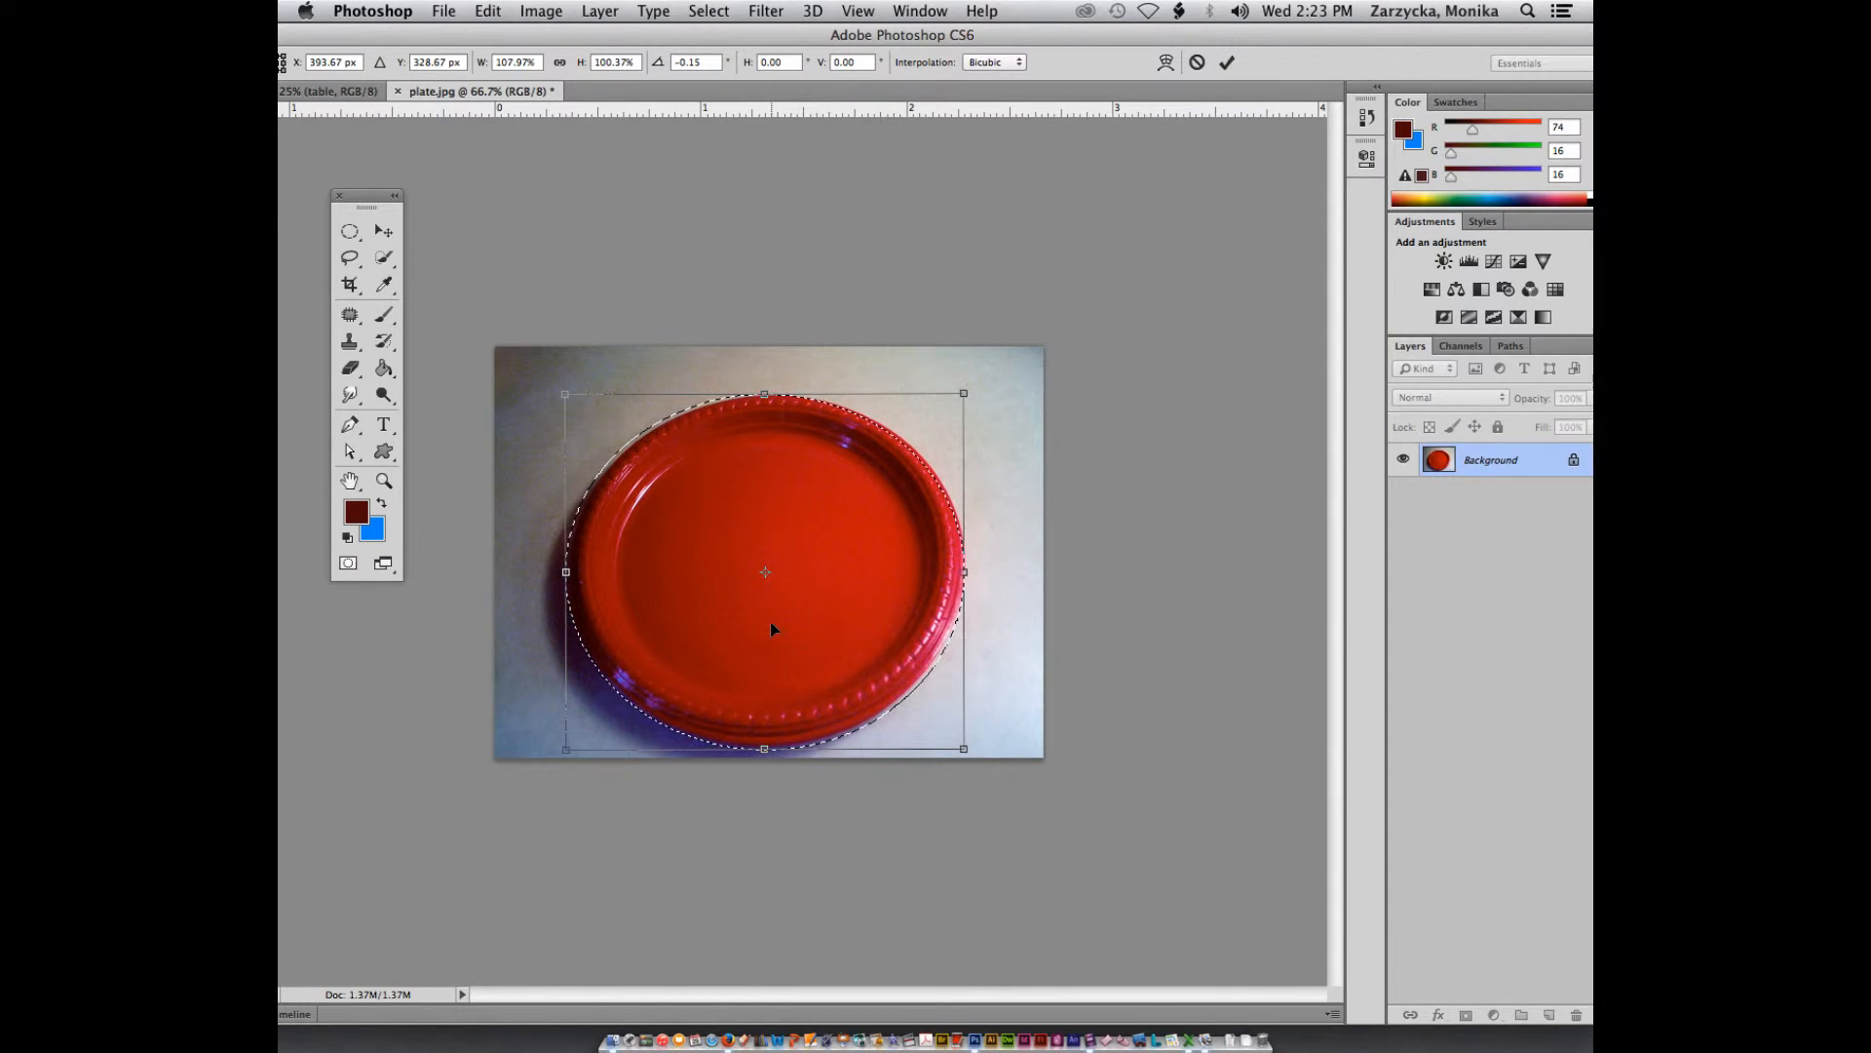
# Step: Fit the selection's bottom and right edges to the plate at about 108% width and 99.4% height
pyautogui.press('super+h')
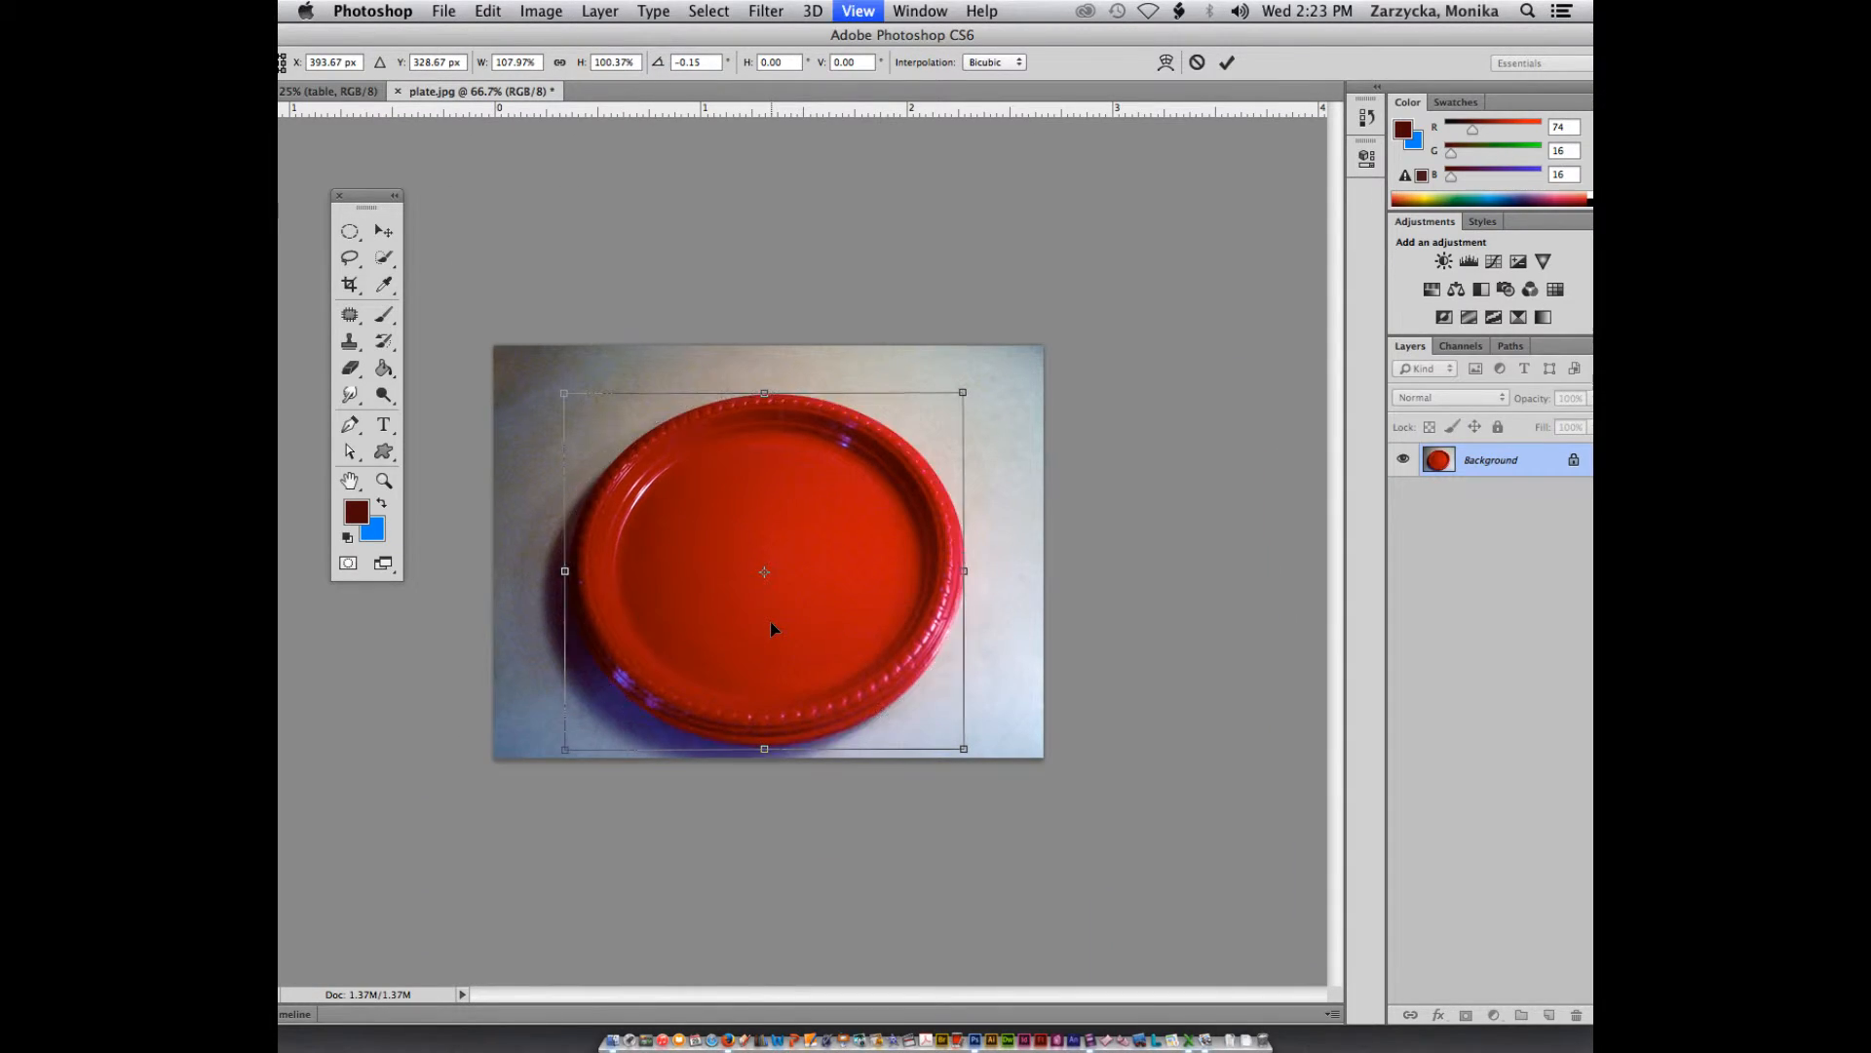
pyautogui.press('super+equal')
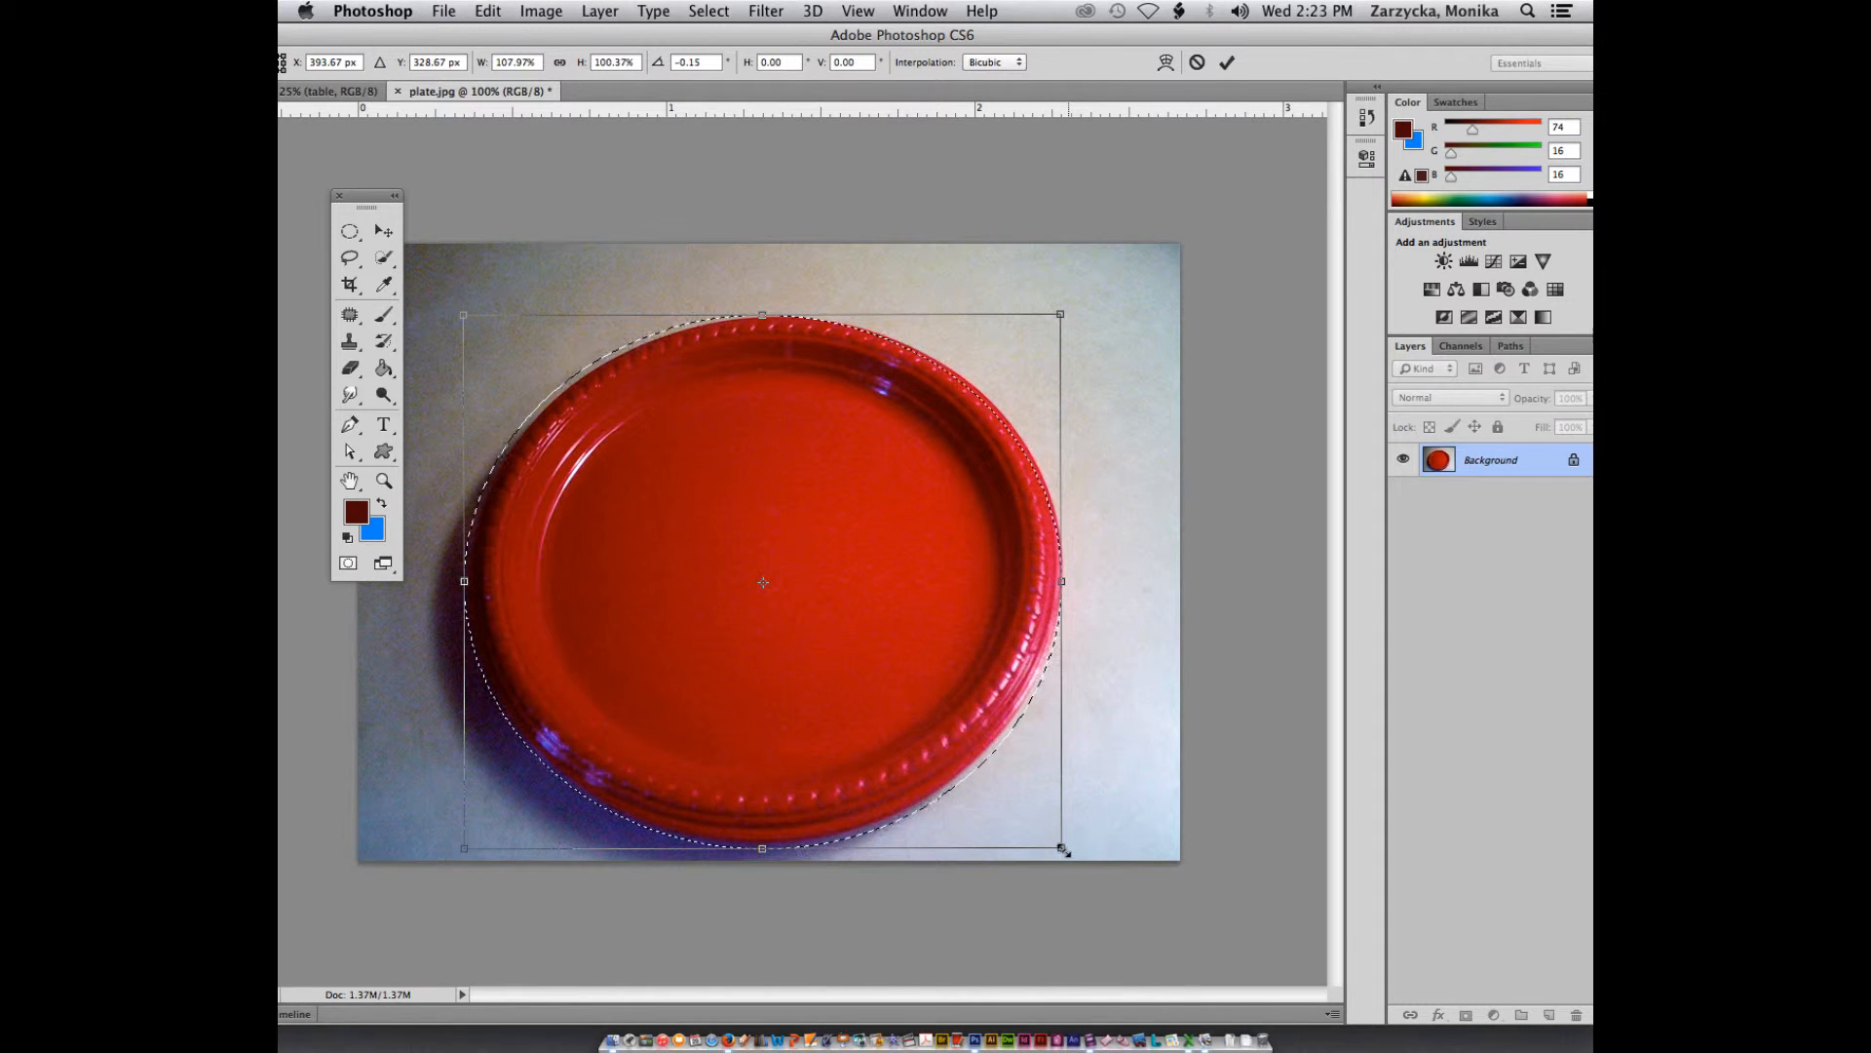
pyautogui.moveTo(1063, 849); pyautogui.dragTo(1051, 842)
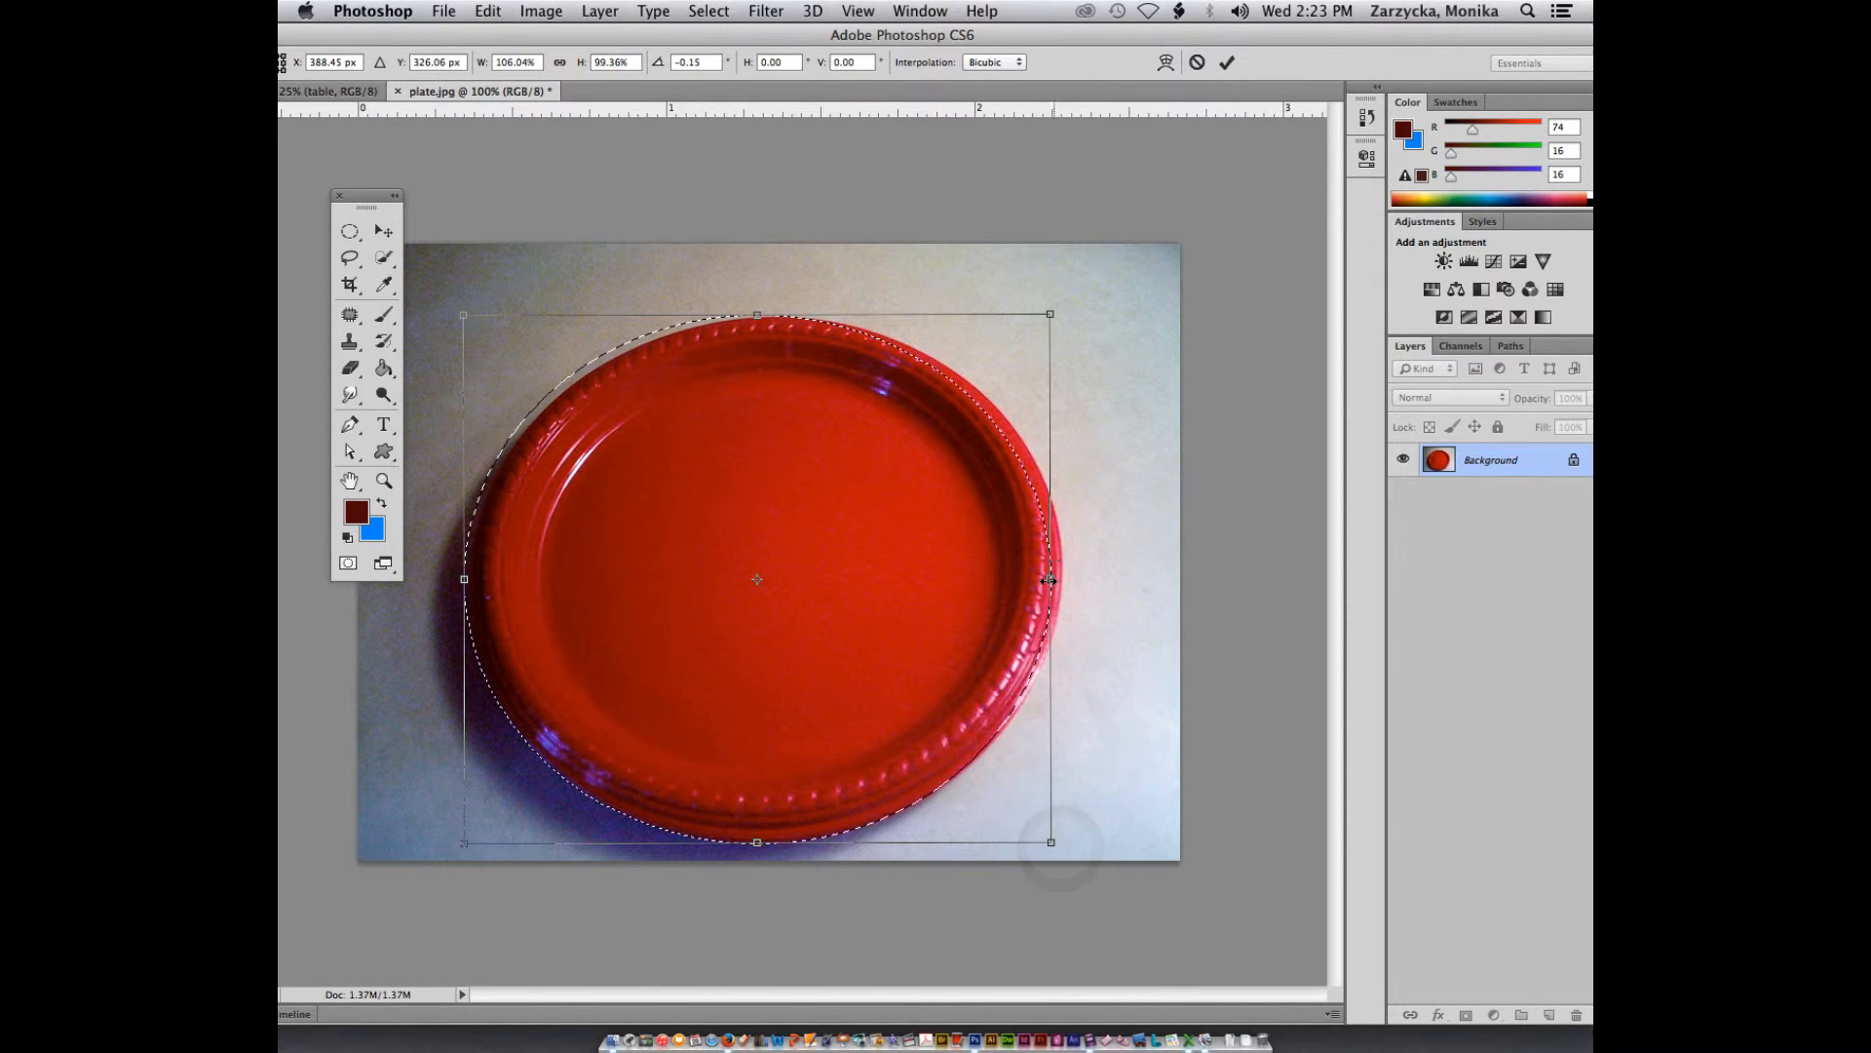
pyautogui.moveTo(1048, 579); pyautogui.dragTo(1061, 579)
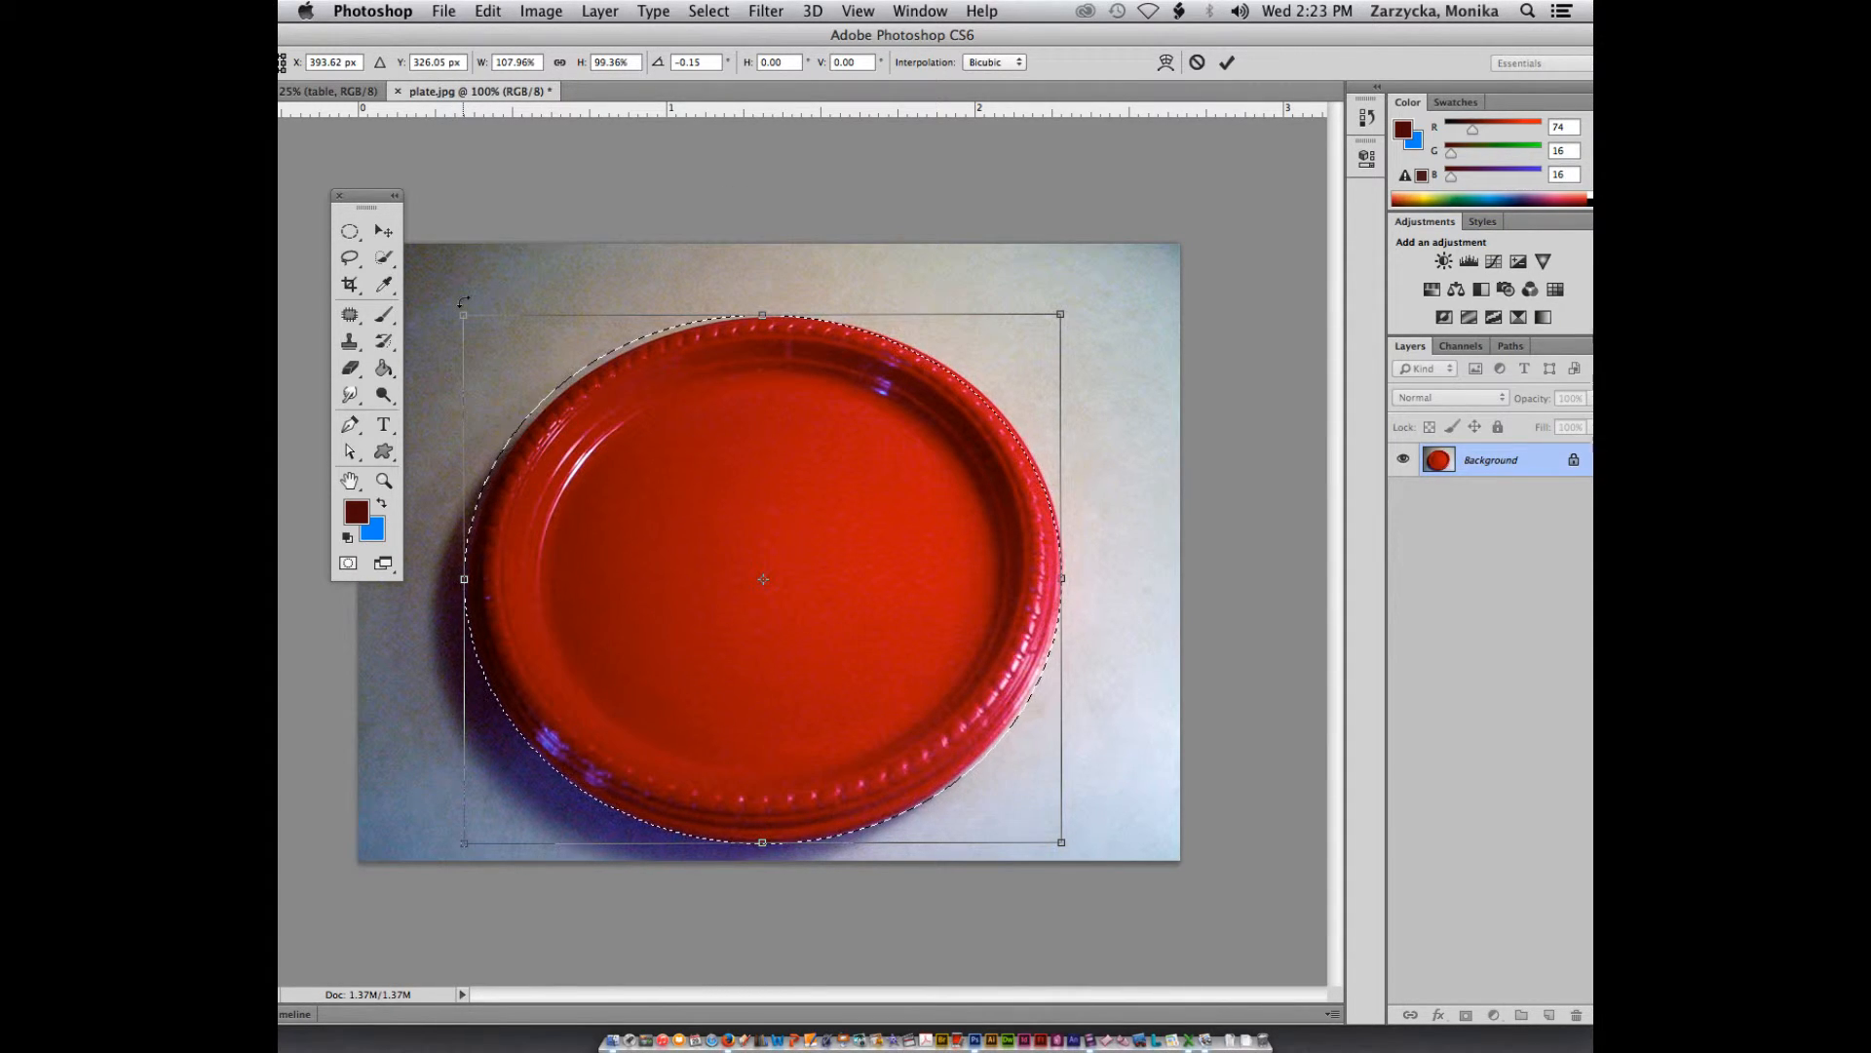
# Step: Rotate the selection to about 0.68° and refine its size to about 107.4% width and 98.8% height
pyautogui.moveTo(463, 302)
pyautogui.mouseDown()
pyautogui.moveTo(451, 278)
pyautogui.moveTo(471, 318)
pyautogui.mouseUp()
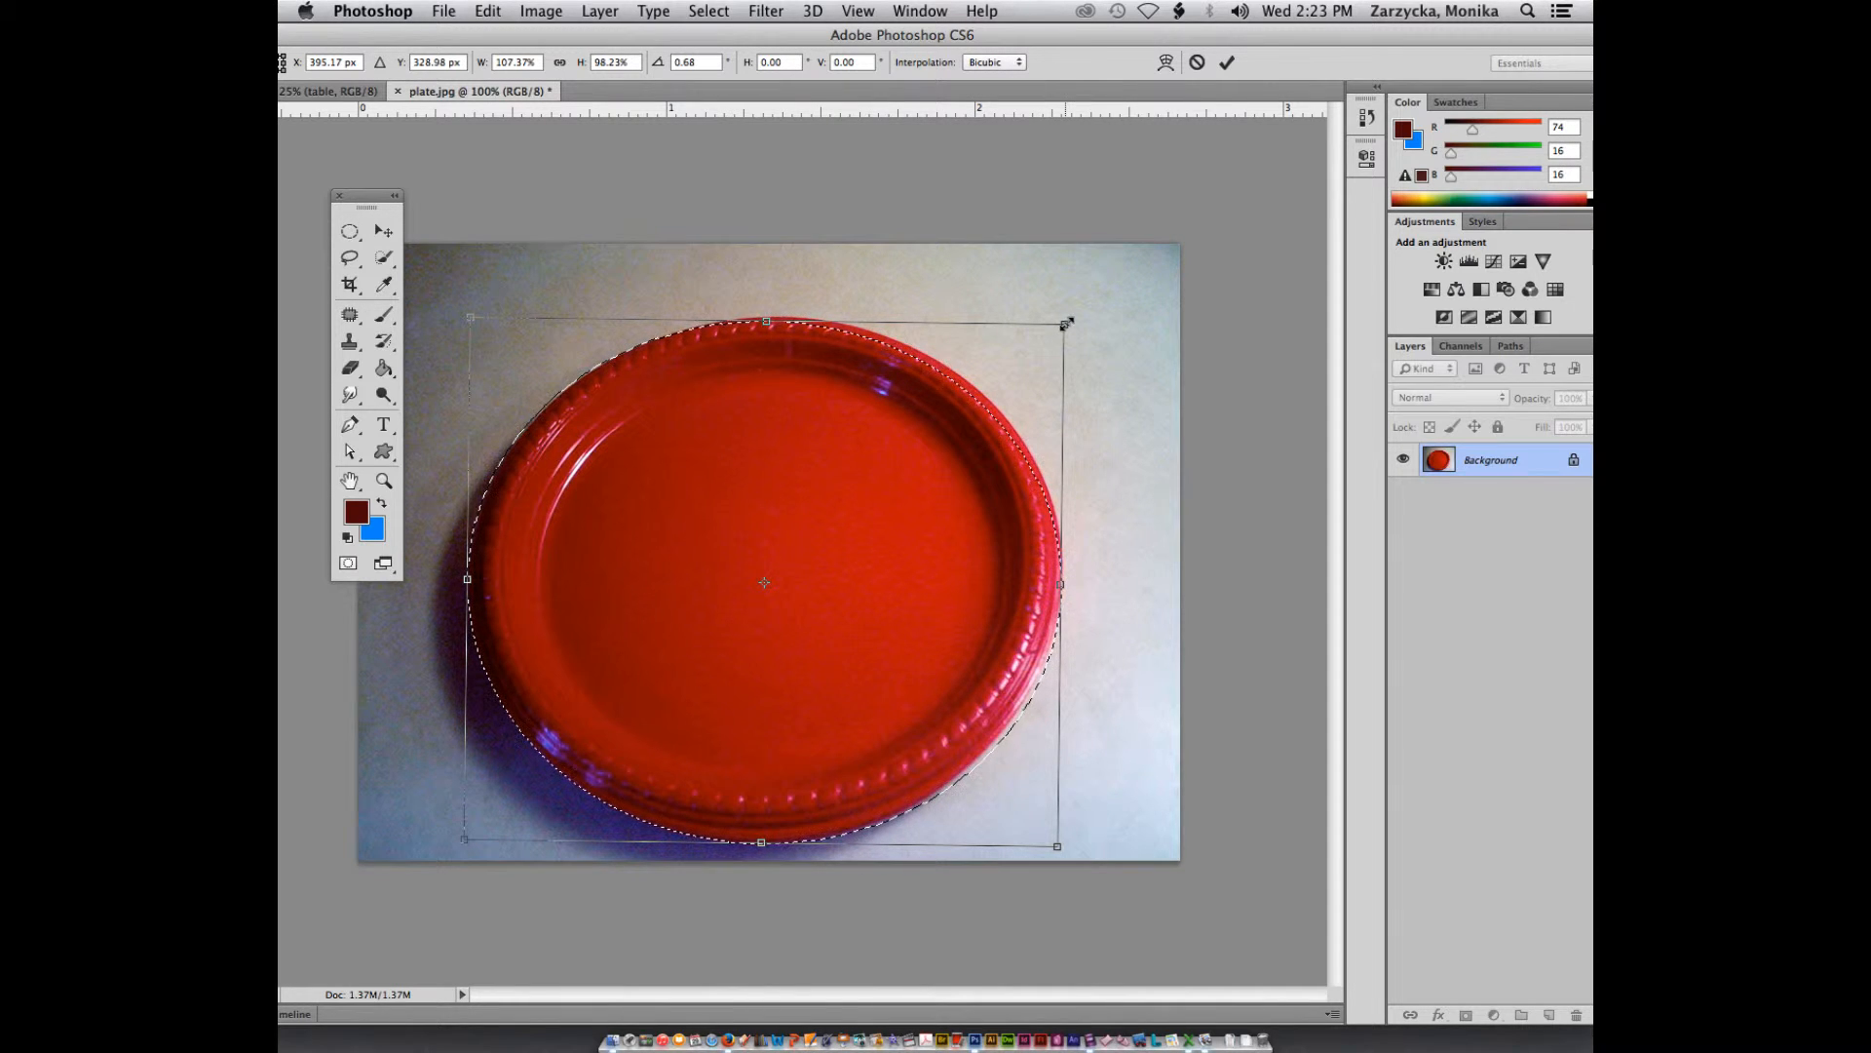
pyautogui.moveTo(1067, 324); pyautogui.dragTo(1070, 321)
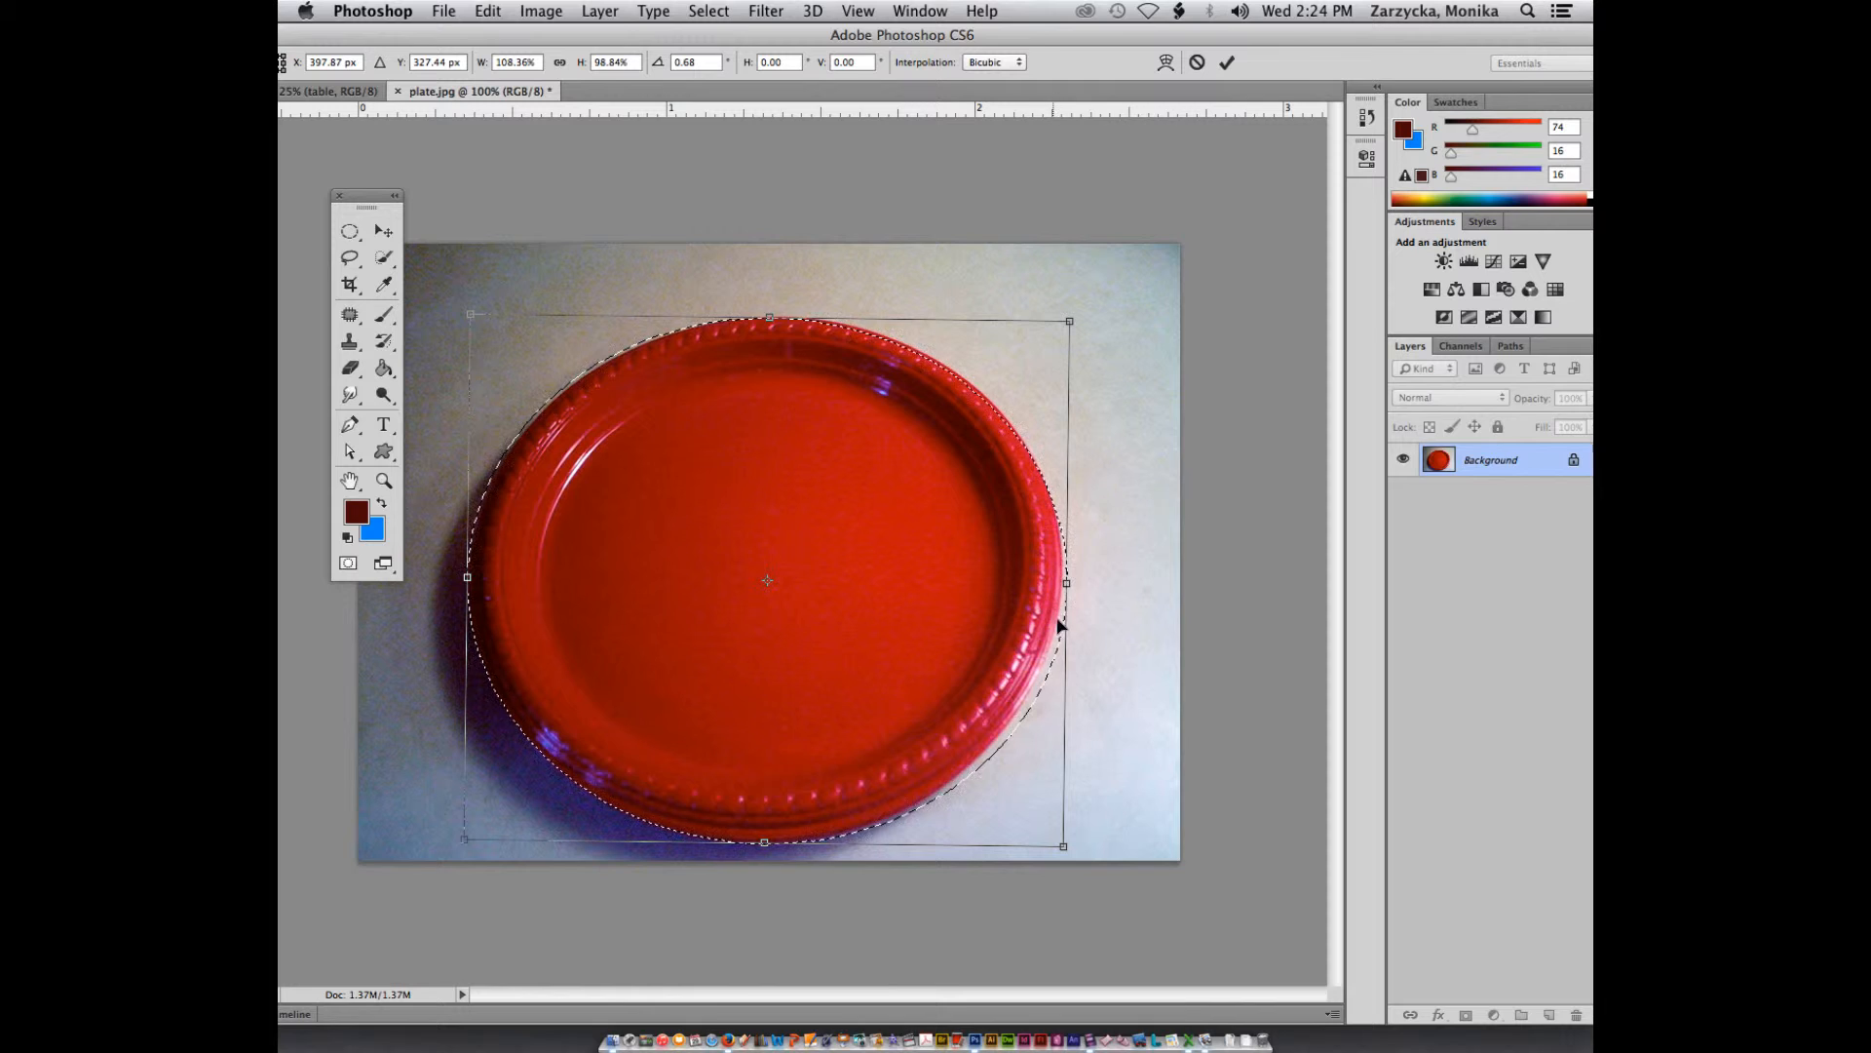
pyautogui.moveTo(1069, 583); pyautogui.dragTo(1064, 583)
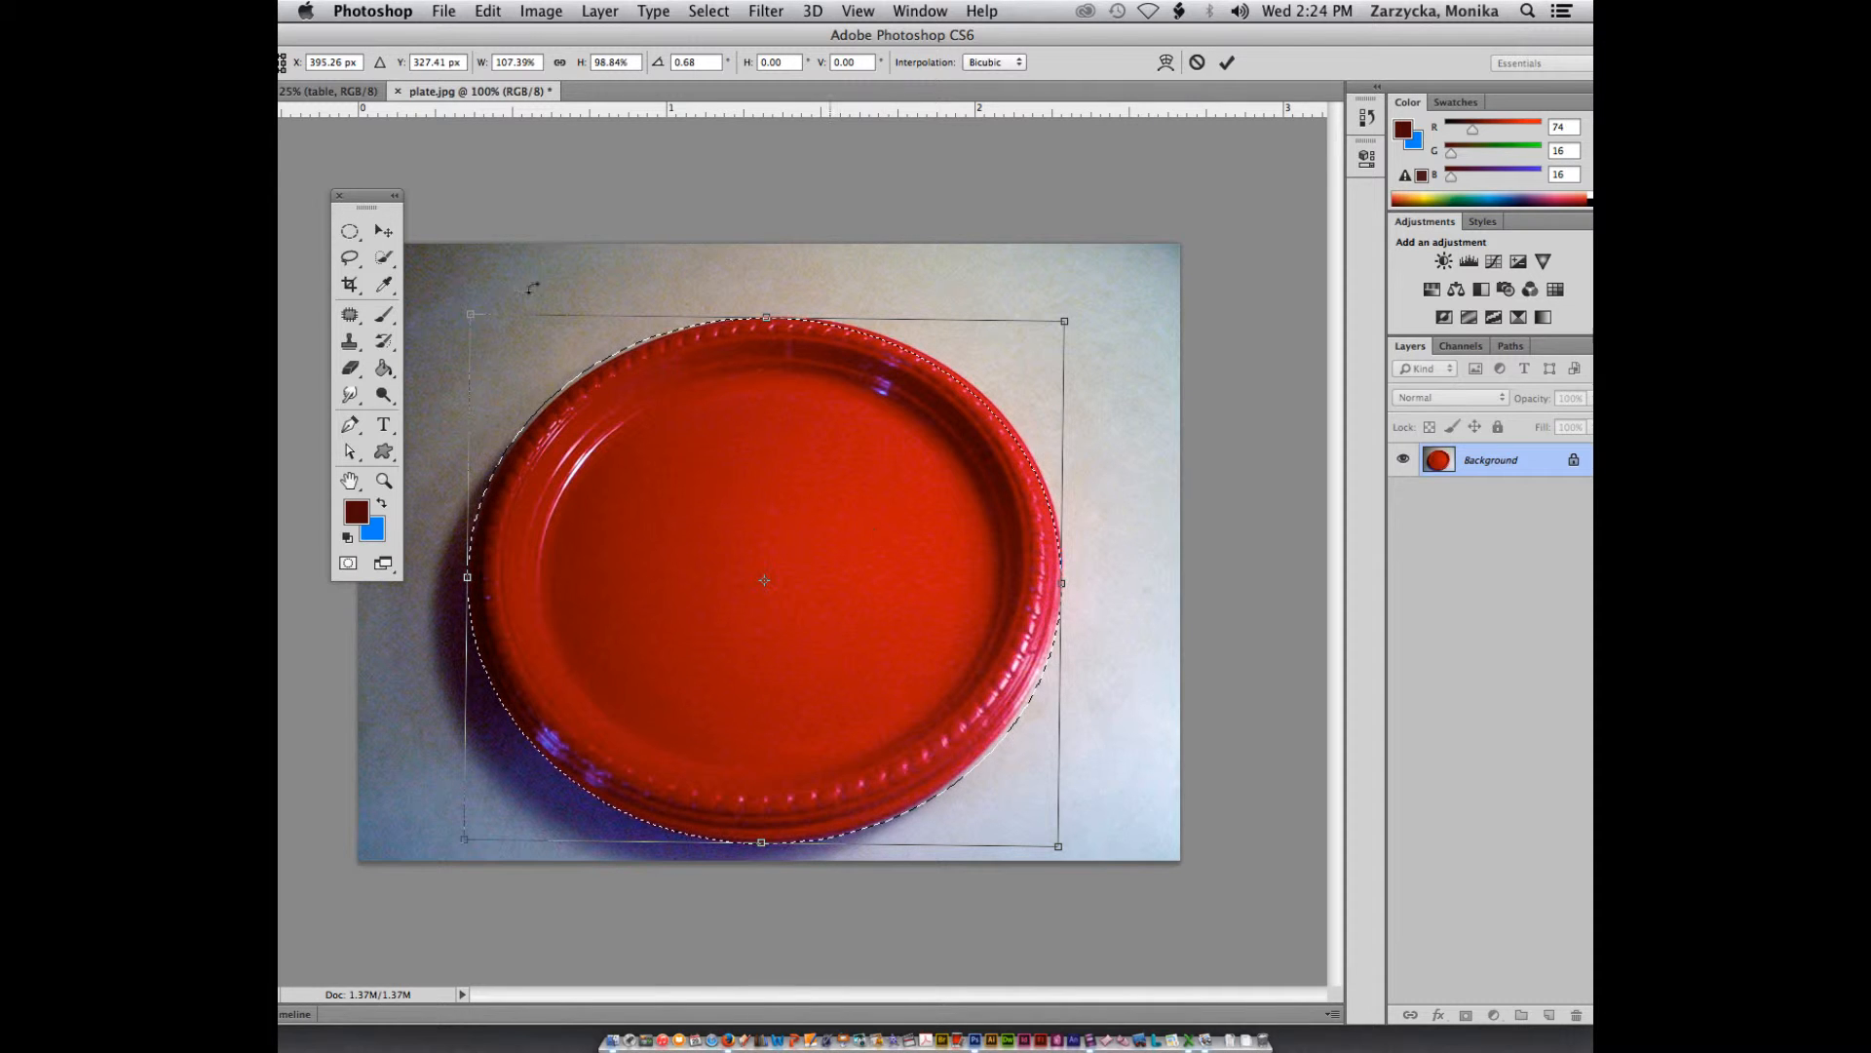
# Step: Float the plate.jpg document in its own window over the composite
pyautogui.moveTo(441, 90); pyautogui.dragTo(1041, 240)
pyautogui.click(383, 231)
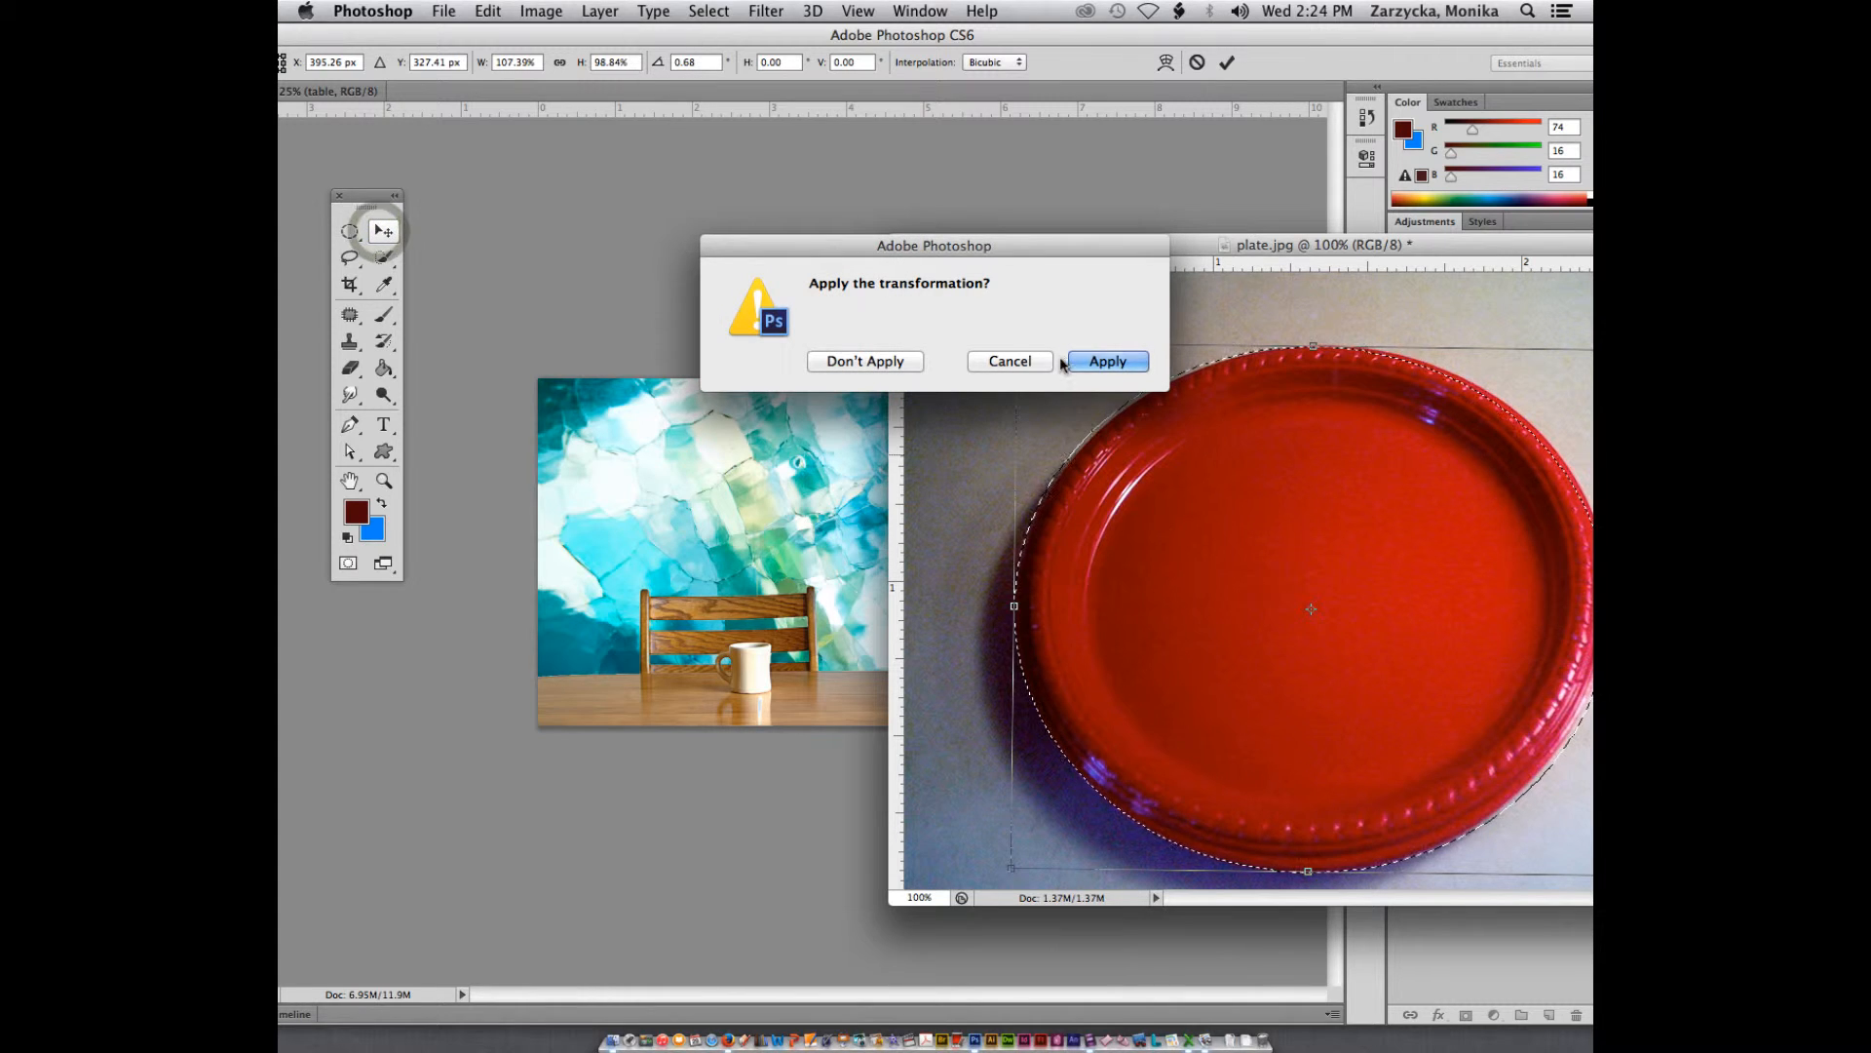
pyautogui.click(1009, 361)
pyautogui.moveTo(1225, 499); pyautogui.dragTo(776, 628)
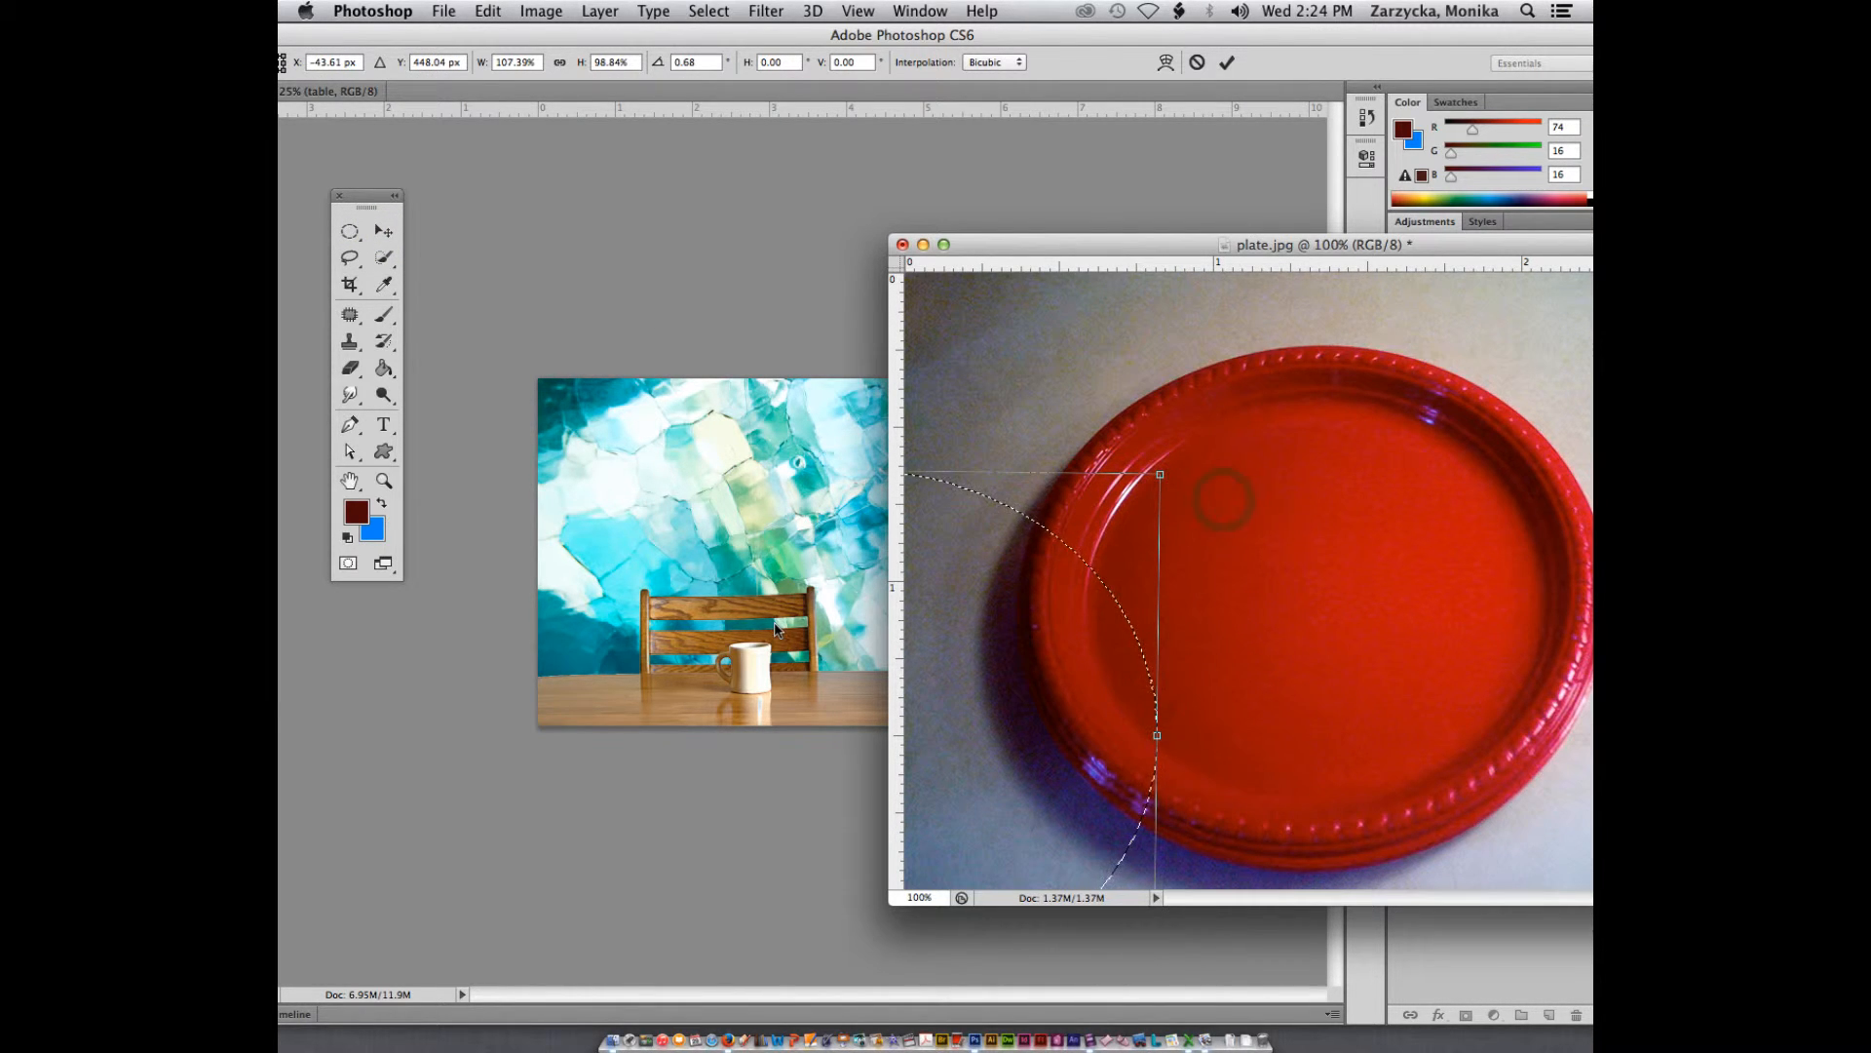
pyautogui.moveTo(1006, 246); pyautogui.dragTo(1111, 249)
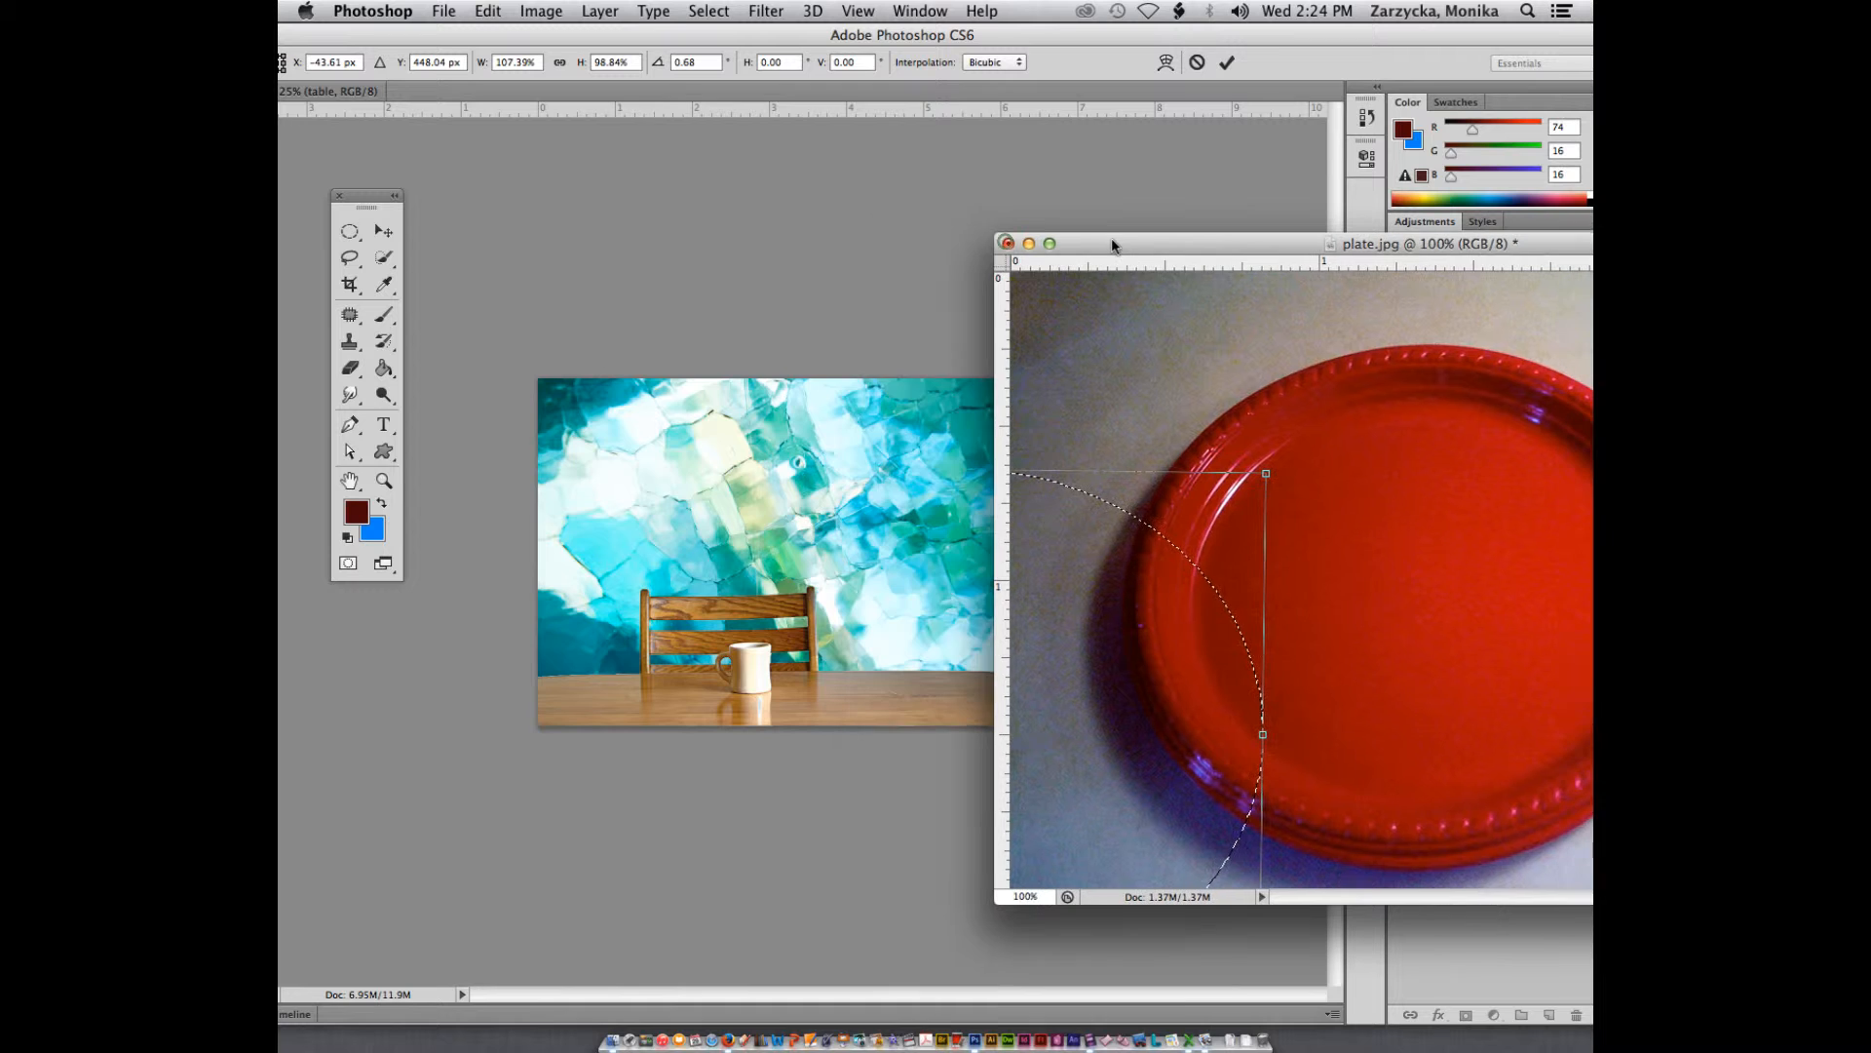
pyautogui.press('super+z')
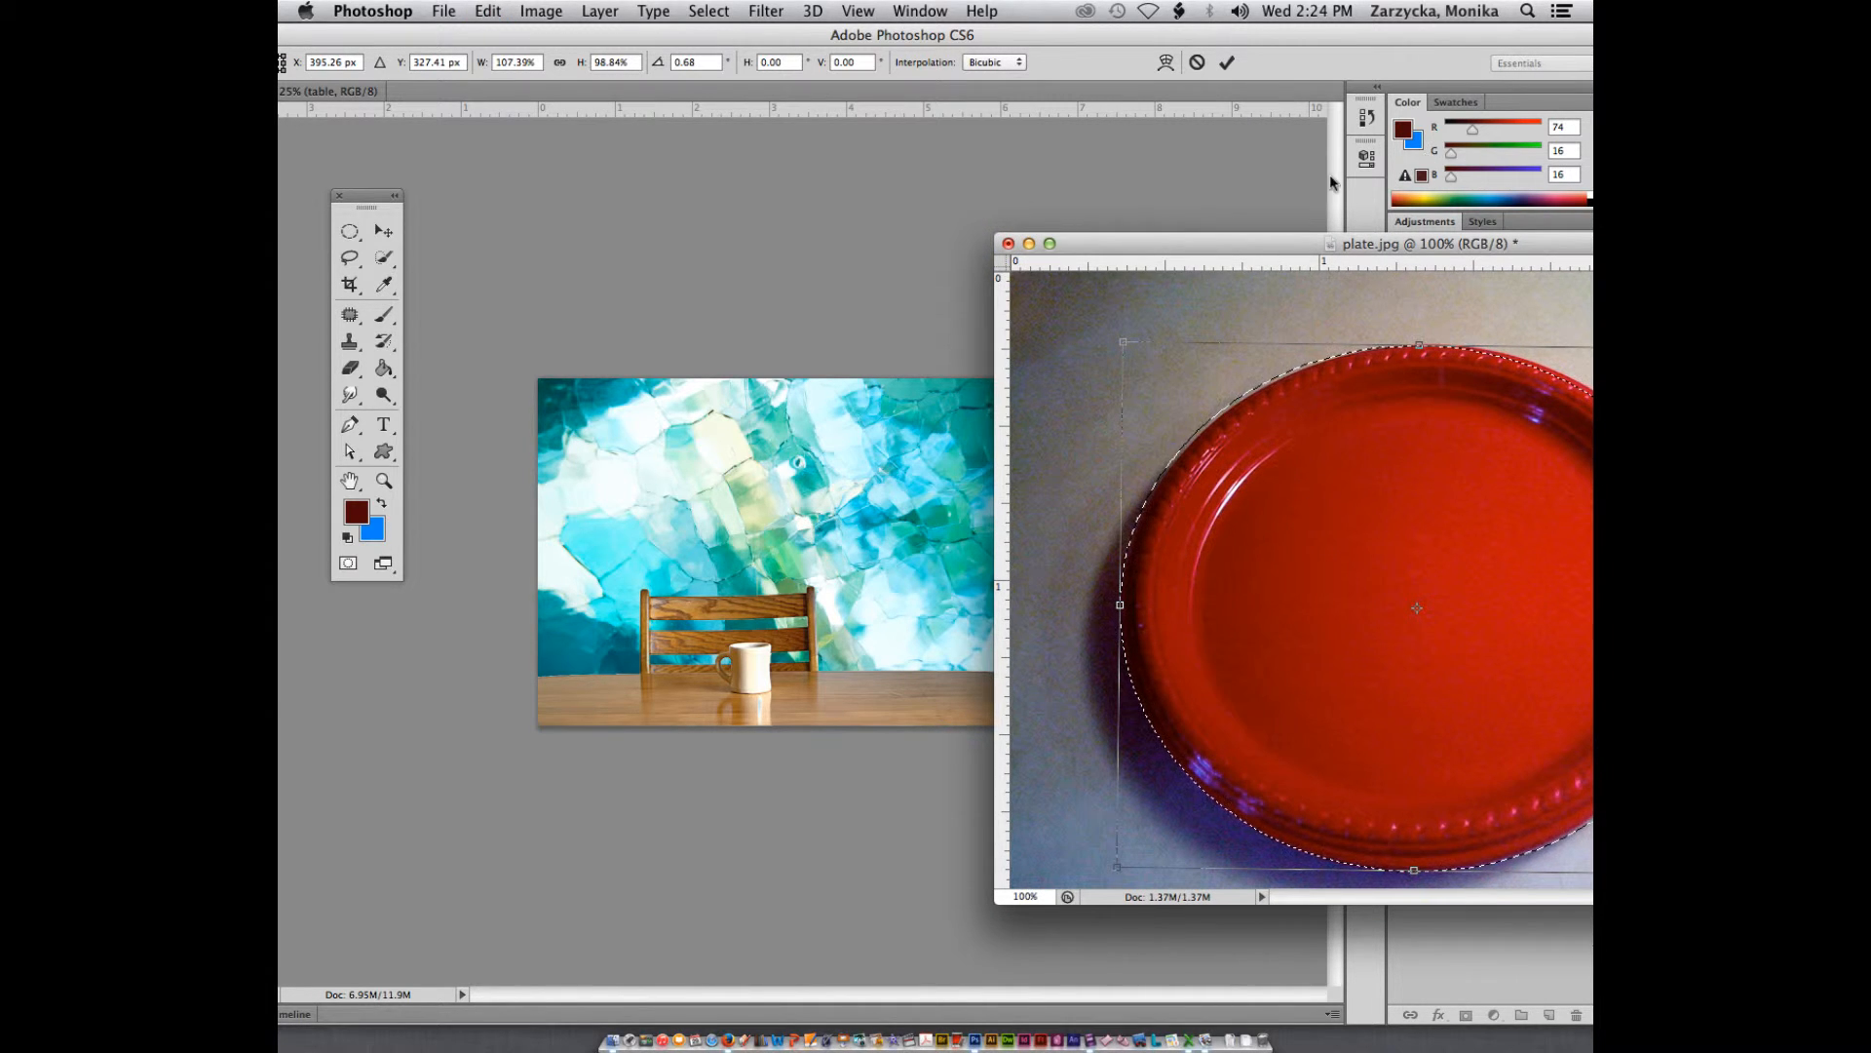
# Step: Bring the whole plate.jpg window into view and apply the selection's transformation
pyautogui.moveTo(1287, 253); pyautogui.dragTo(1013, 251)
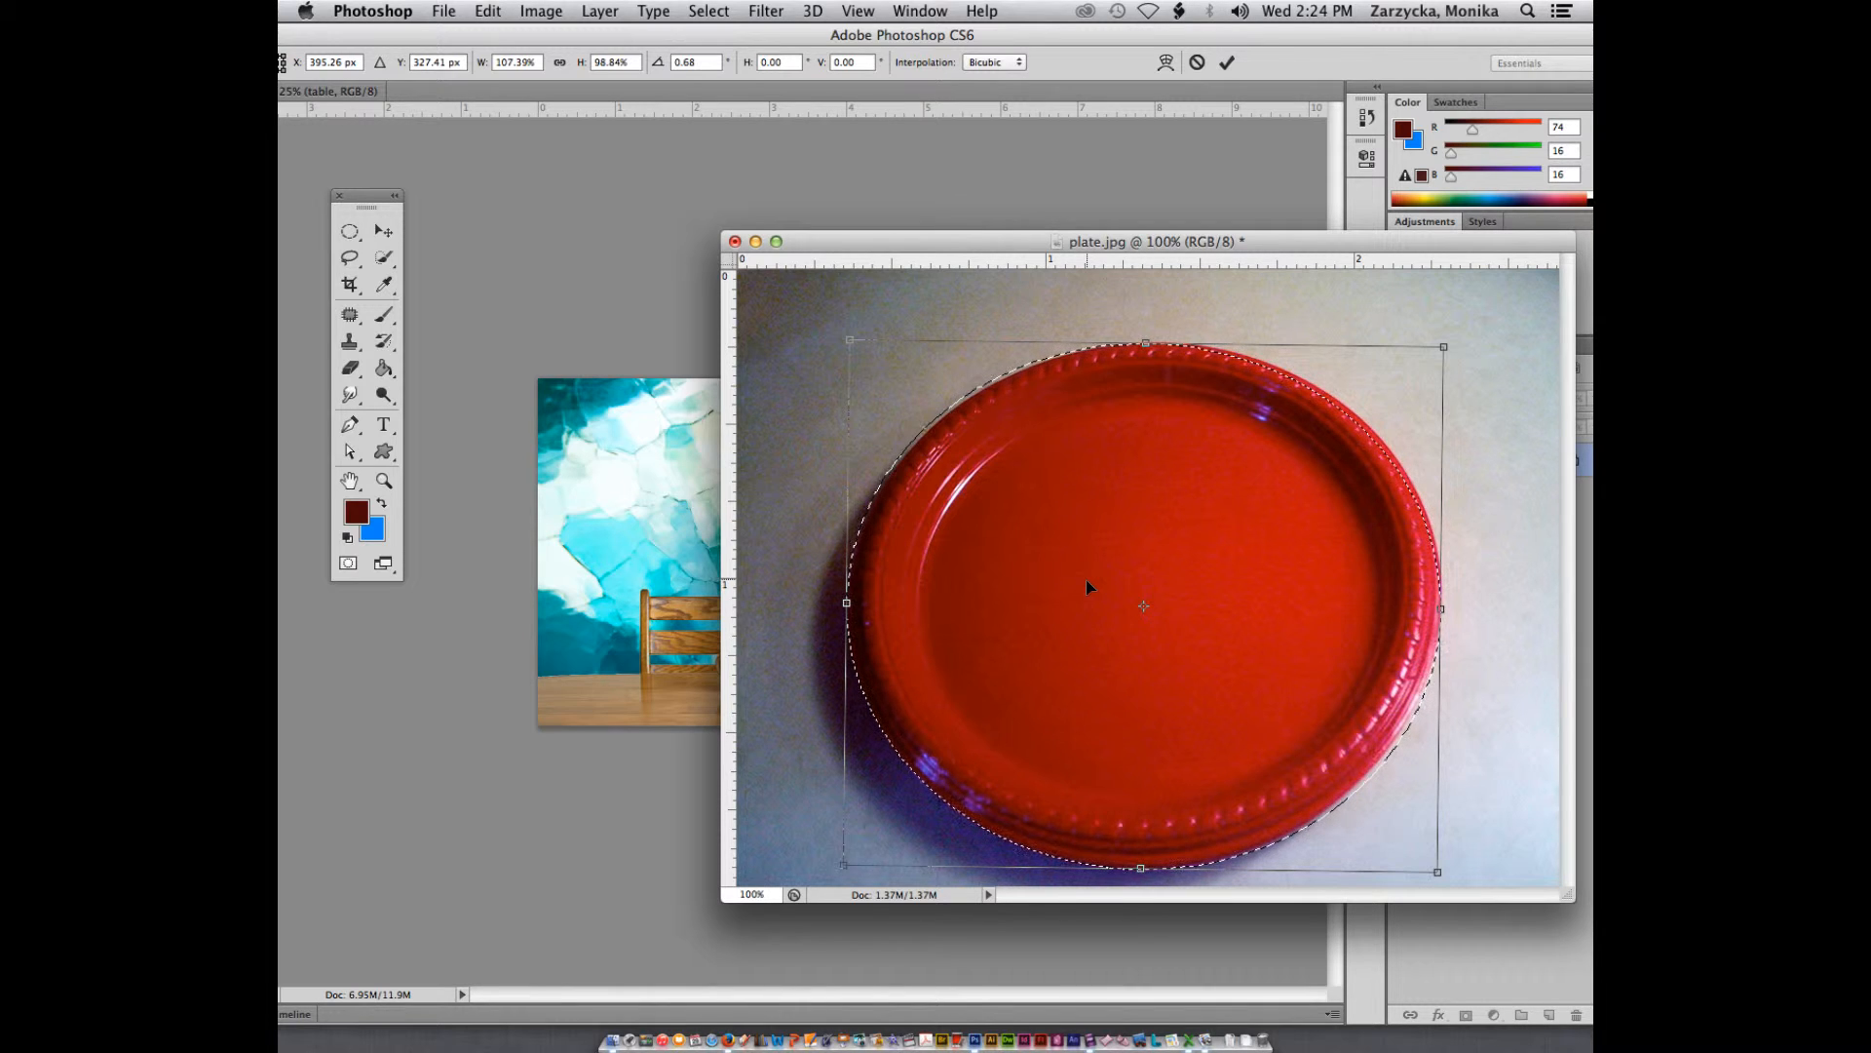
pyautogui.doubleClick(1086, 581)
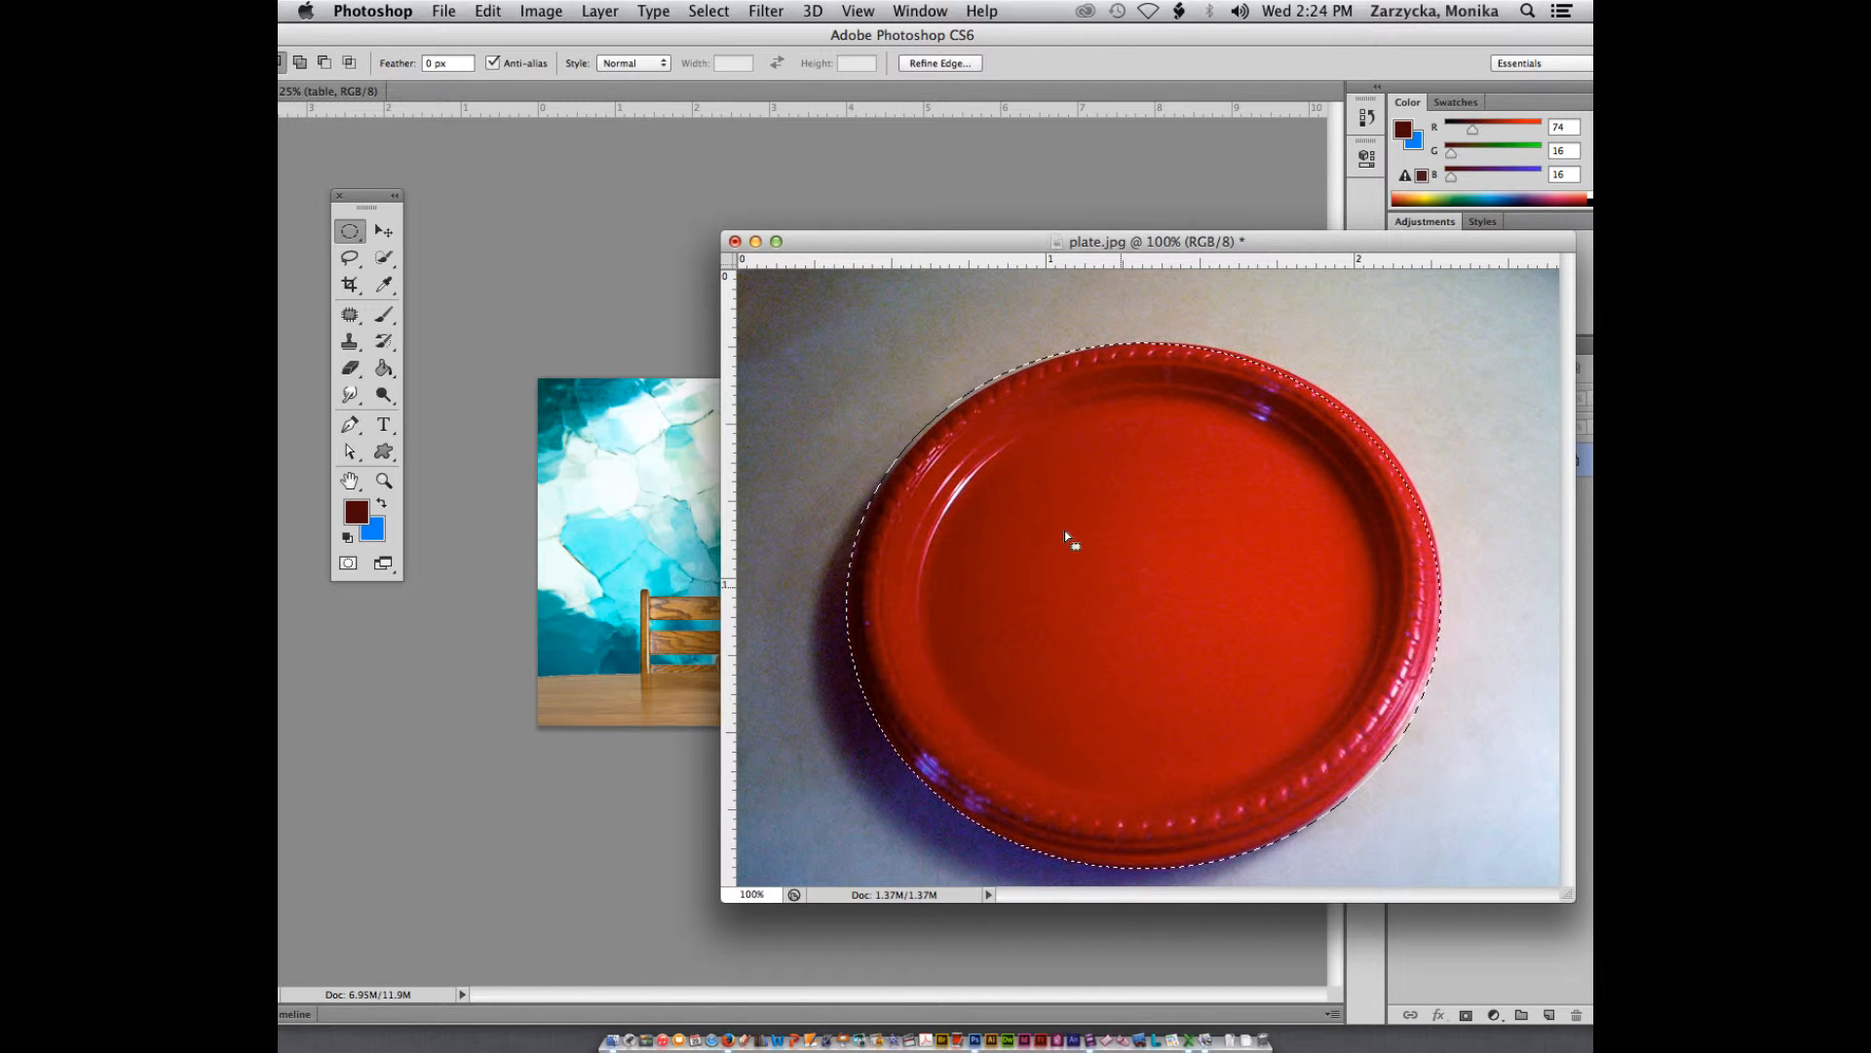
# Step: Move the selected plate from plate.jpg into the table composite, onto the table beside the mug
pyautogui.click(381, 232)
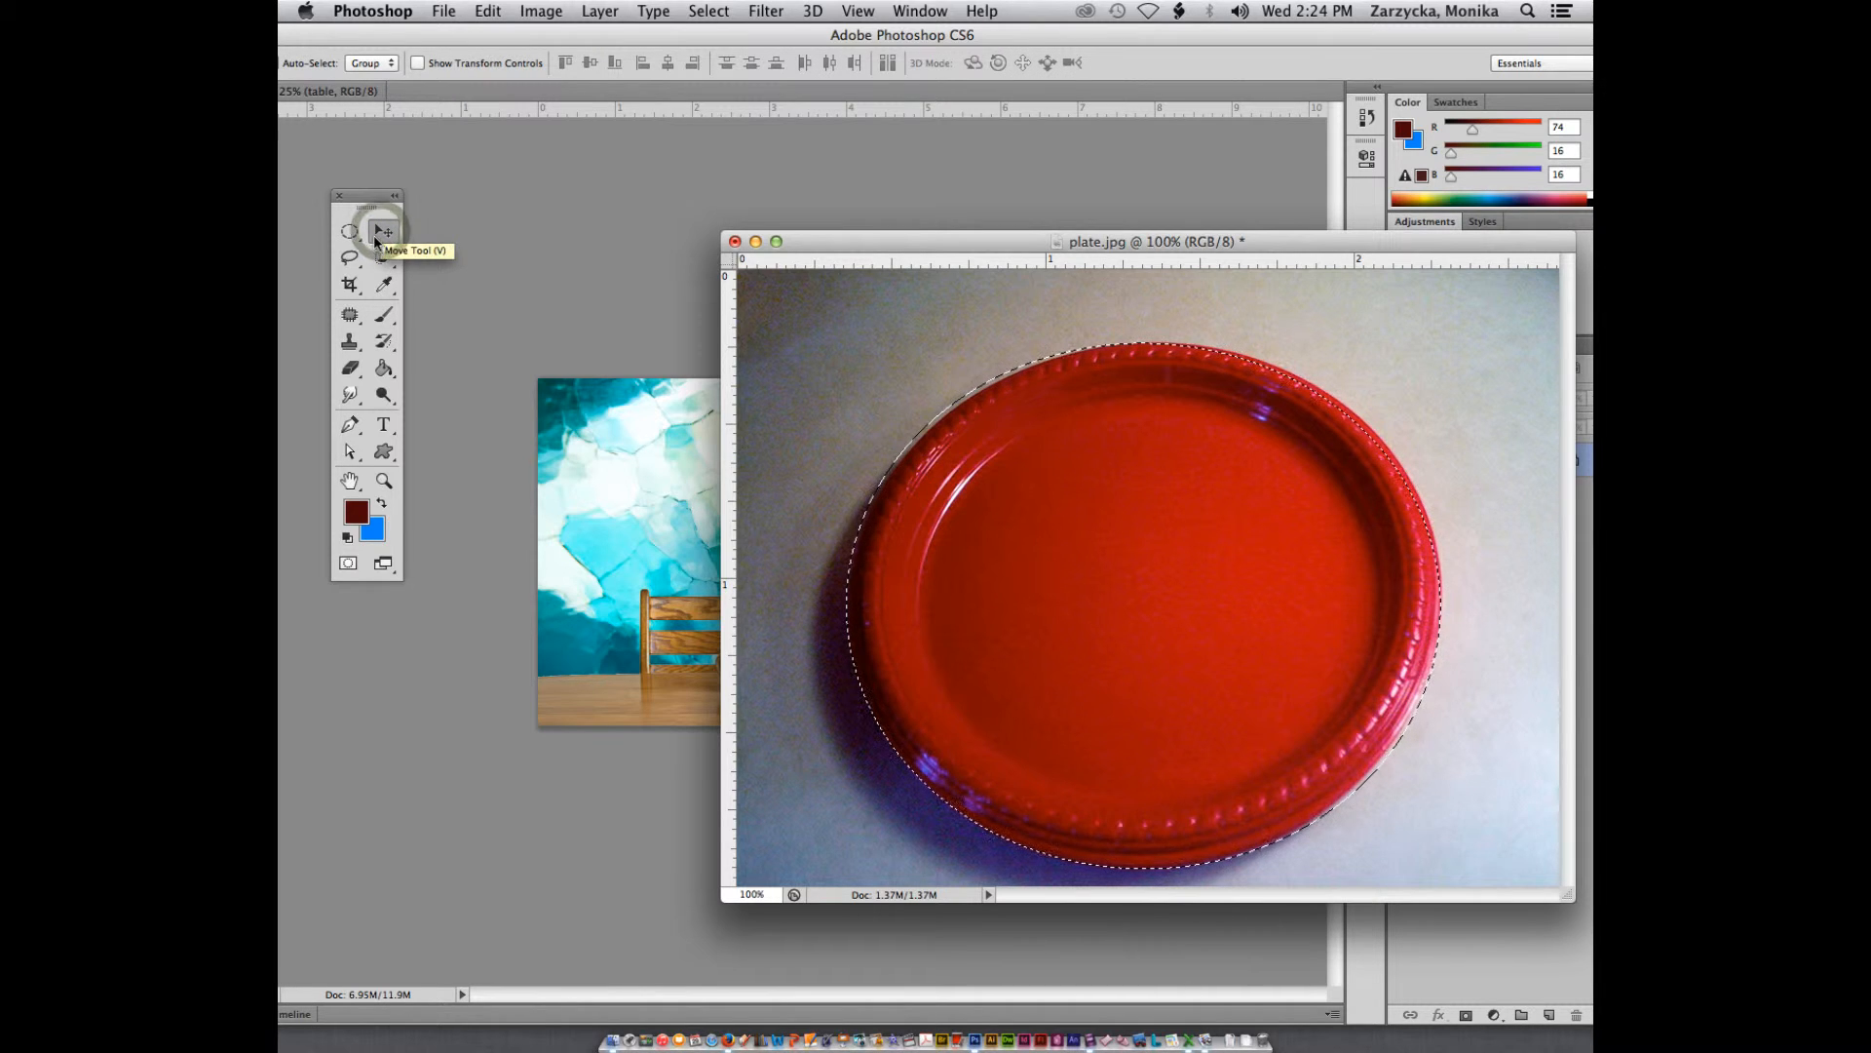
pyautogui.moveTo(1280, 618); pyautogui.dragTo(916, 664)
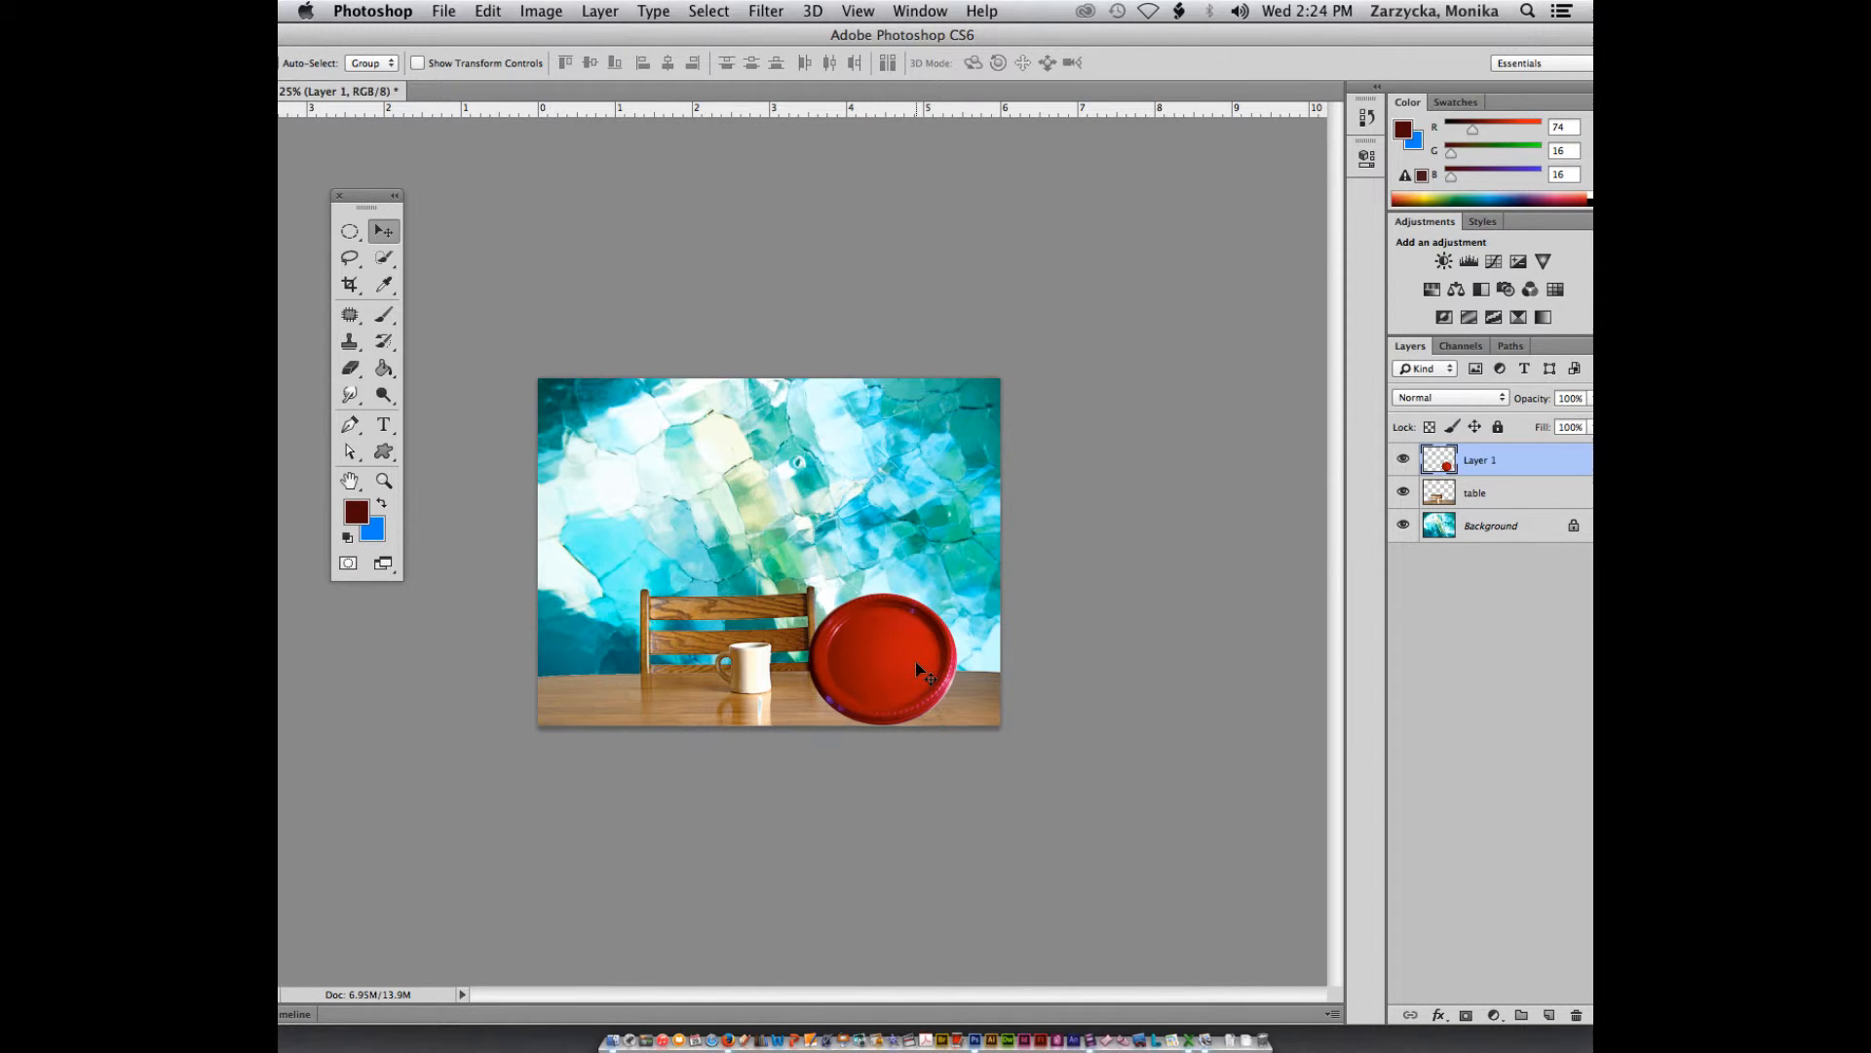
pyautogui.moveTo(280, 46)
pyautogui.mouseDown()
pyautogui.moveTo(467, 41)
pyautogui.moveTo(280, 10)
pyautogui.mouseUp()
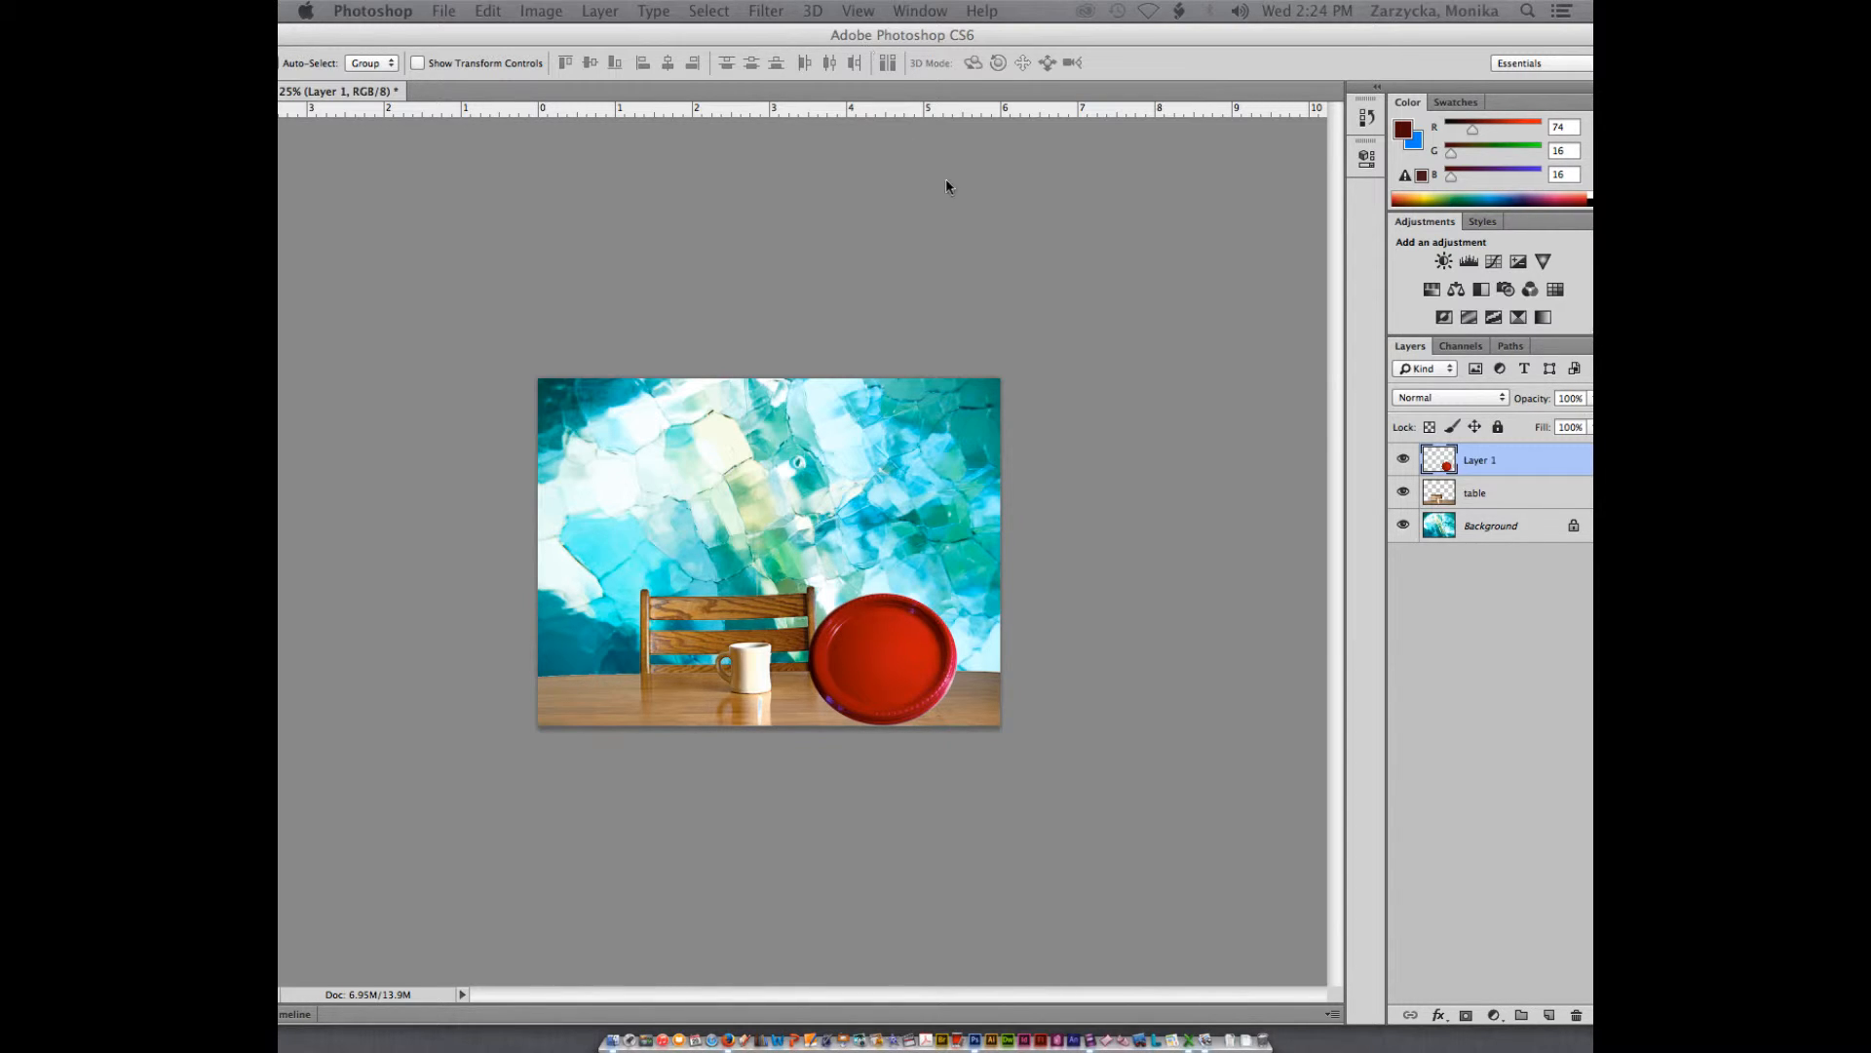
# Step: Free-transform the plate to about 35% of its size, place it on the table beside the mug, and apply the transformation
pyautogui.click(488, 11)
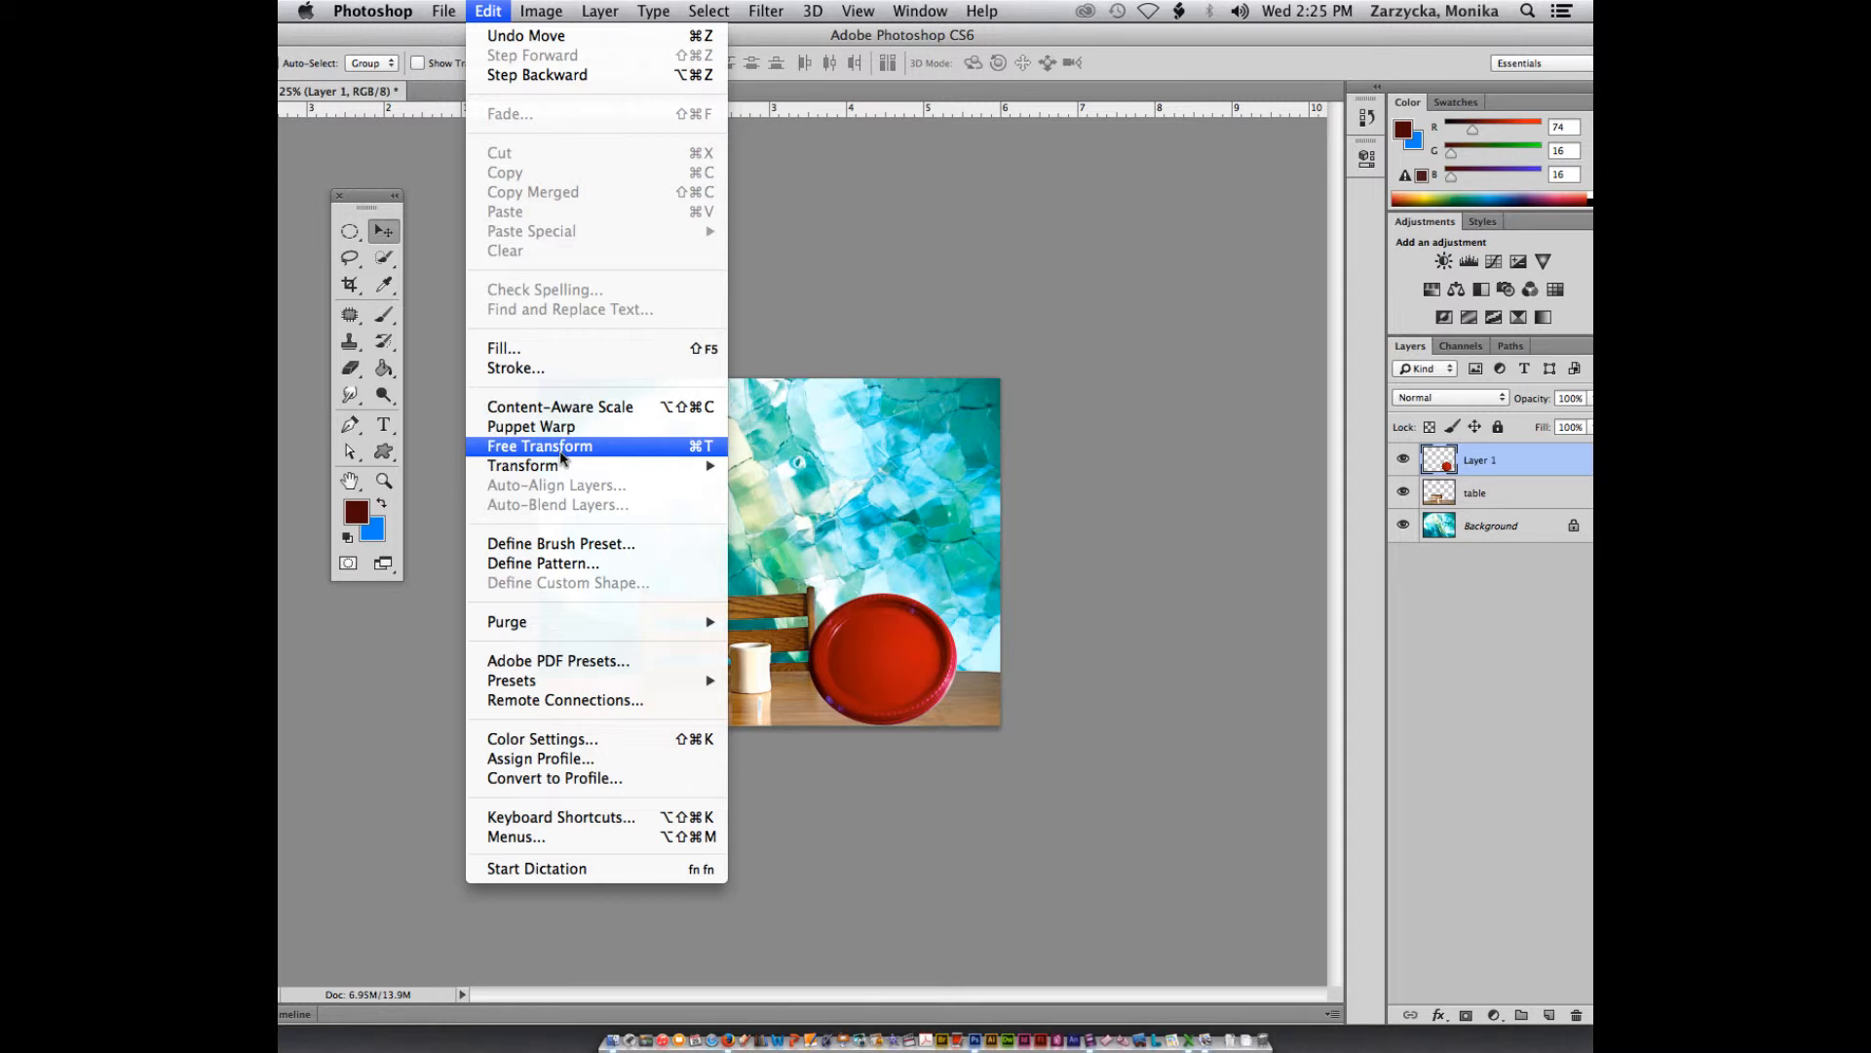
pyautogui.click(538, 449)
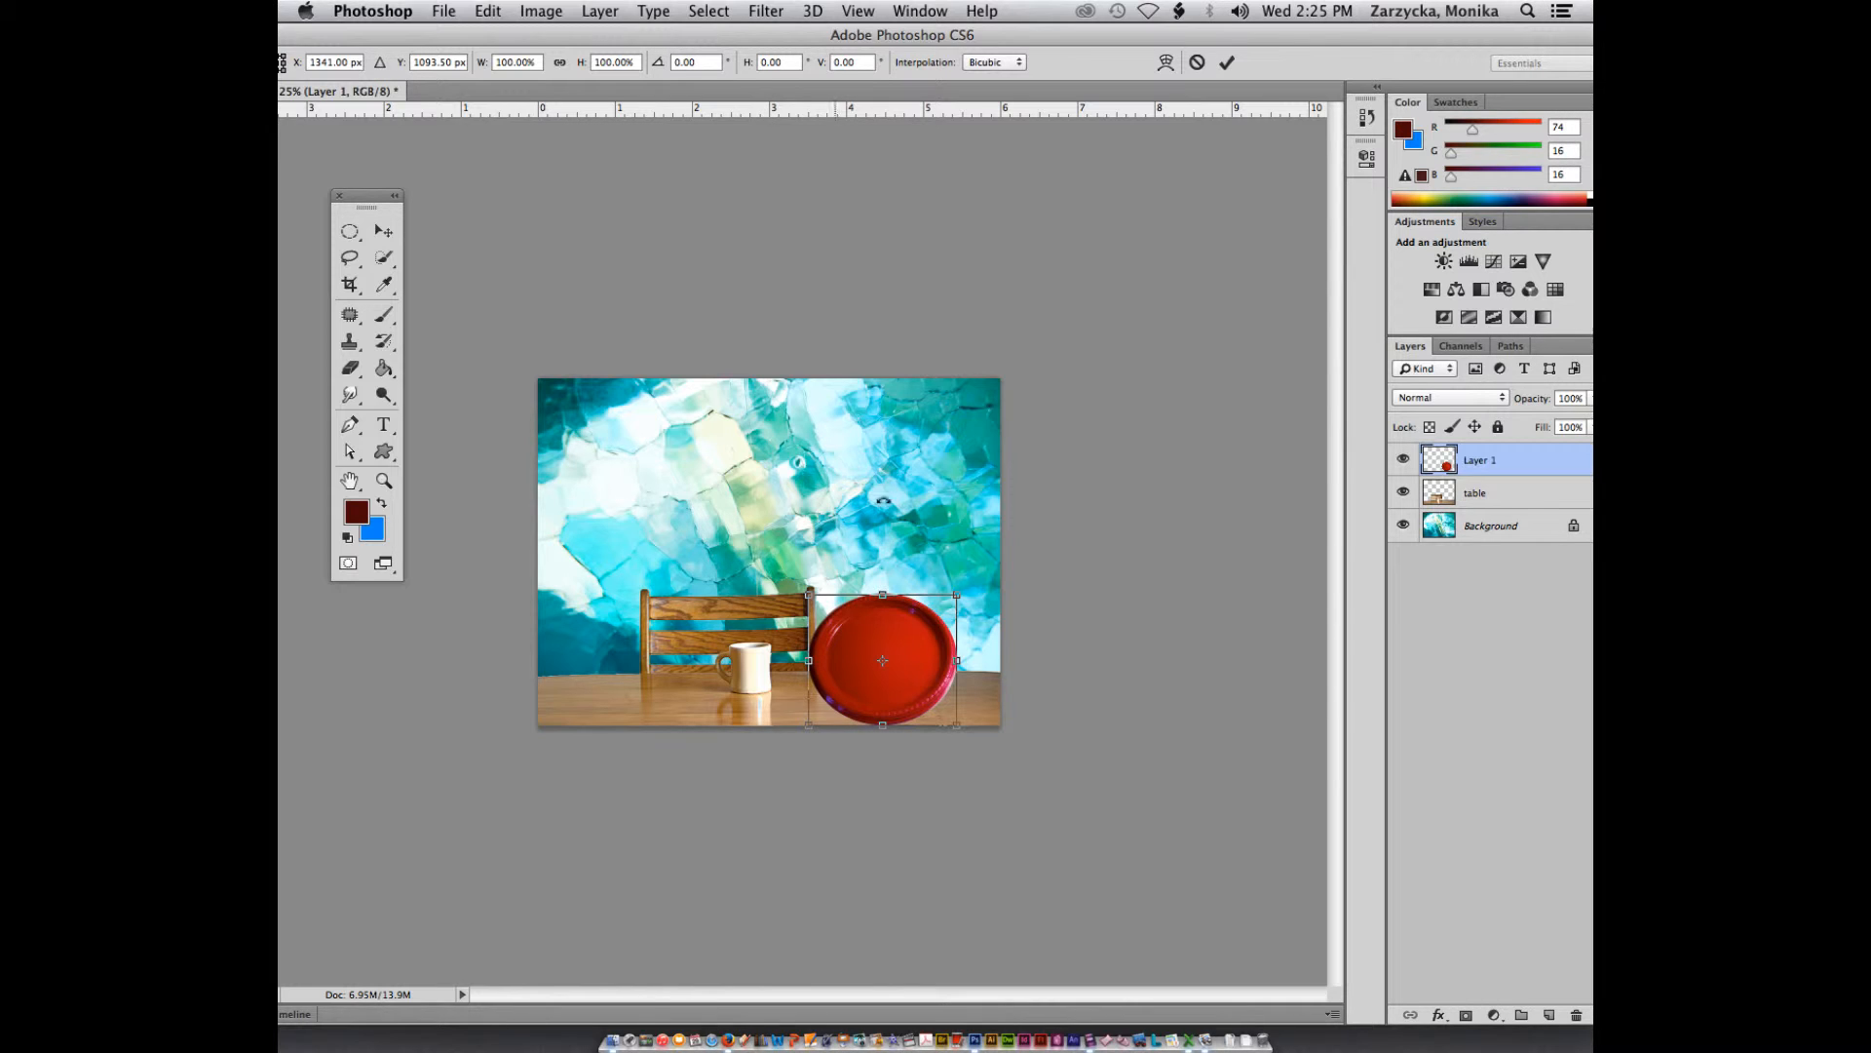
pyautogui.moveTo(956, 596); pyautogui.dragTo(883, 682)
pyautogui.press('super+equal')
pyautogui.press('super+equal')
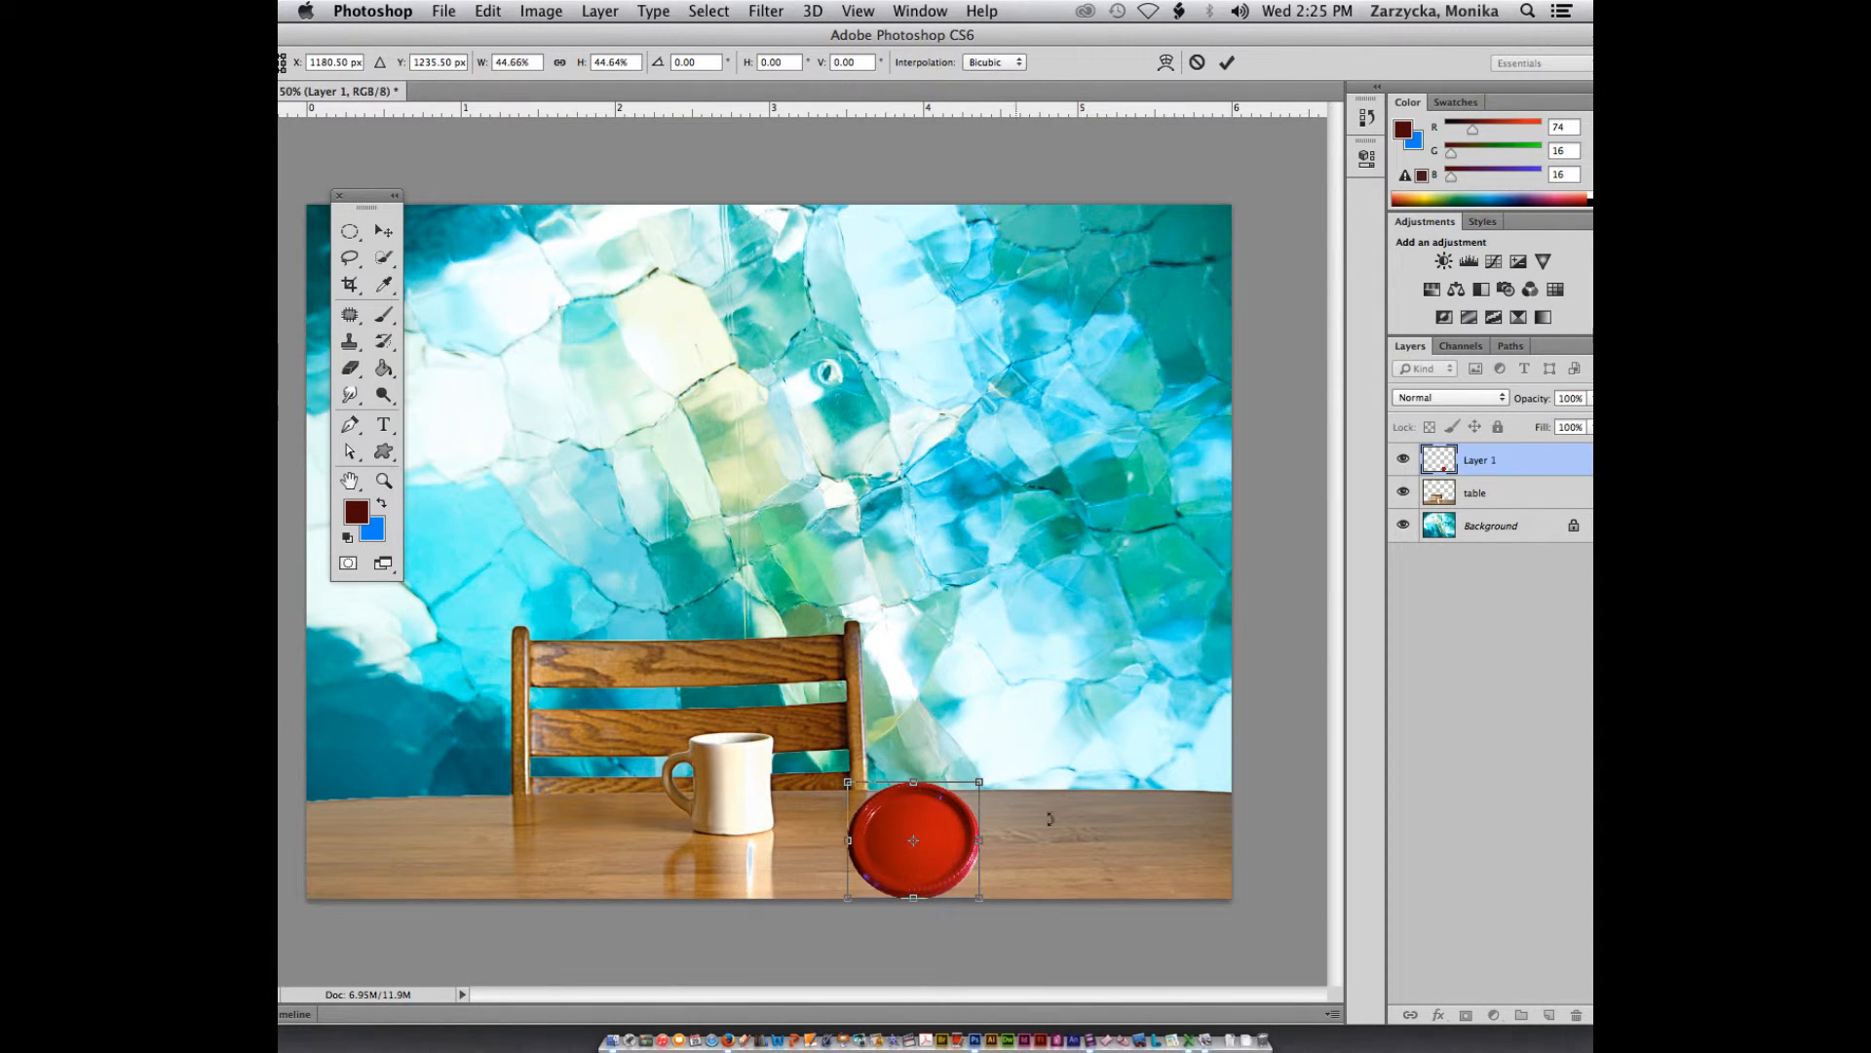
pyautogui.moveTo(930, 845)
pyautogui.mouseDown()
pyautogui.moveTo(962, 839)
pyautogui.moveTo(939, 833)
pyautogui.moveTo(986, 883)
pyautogui.moveTo(954, 842)
pyautogui.mouseUp()
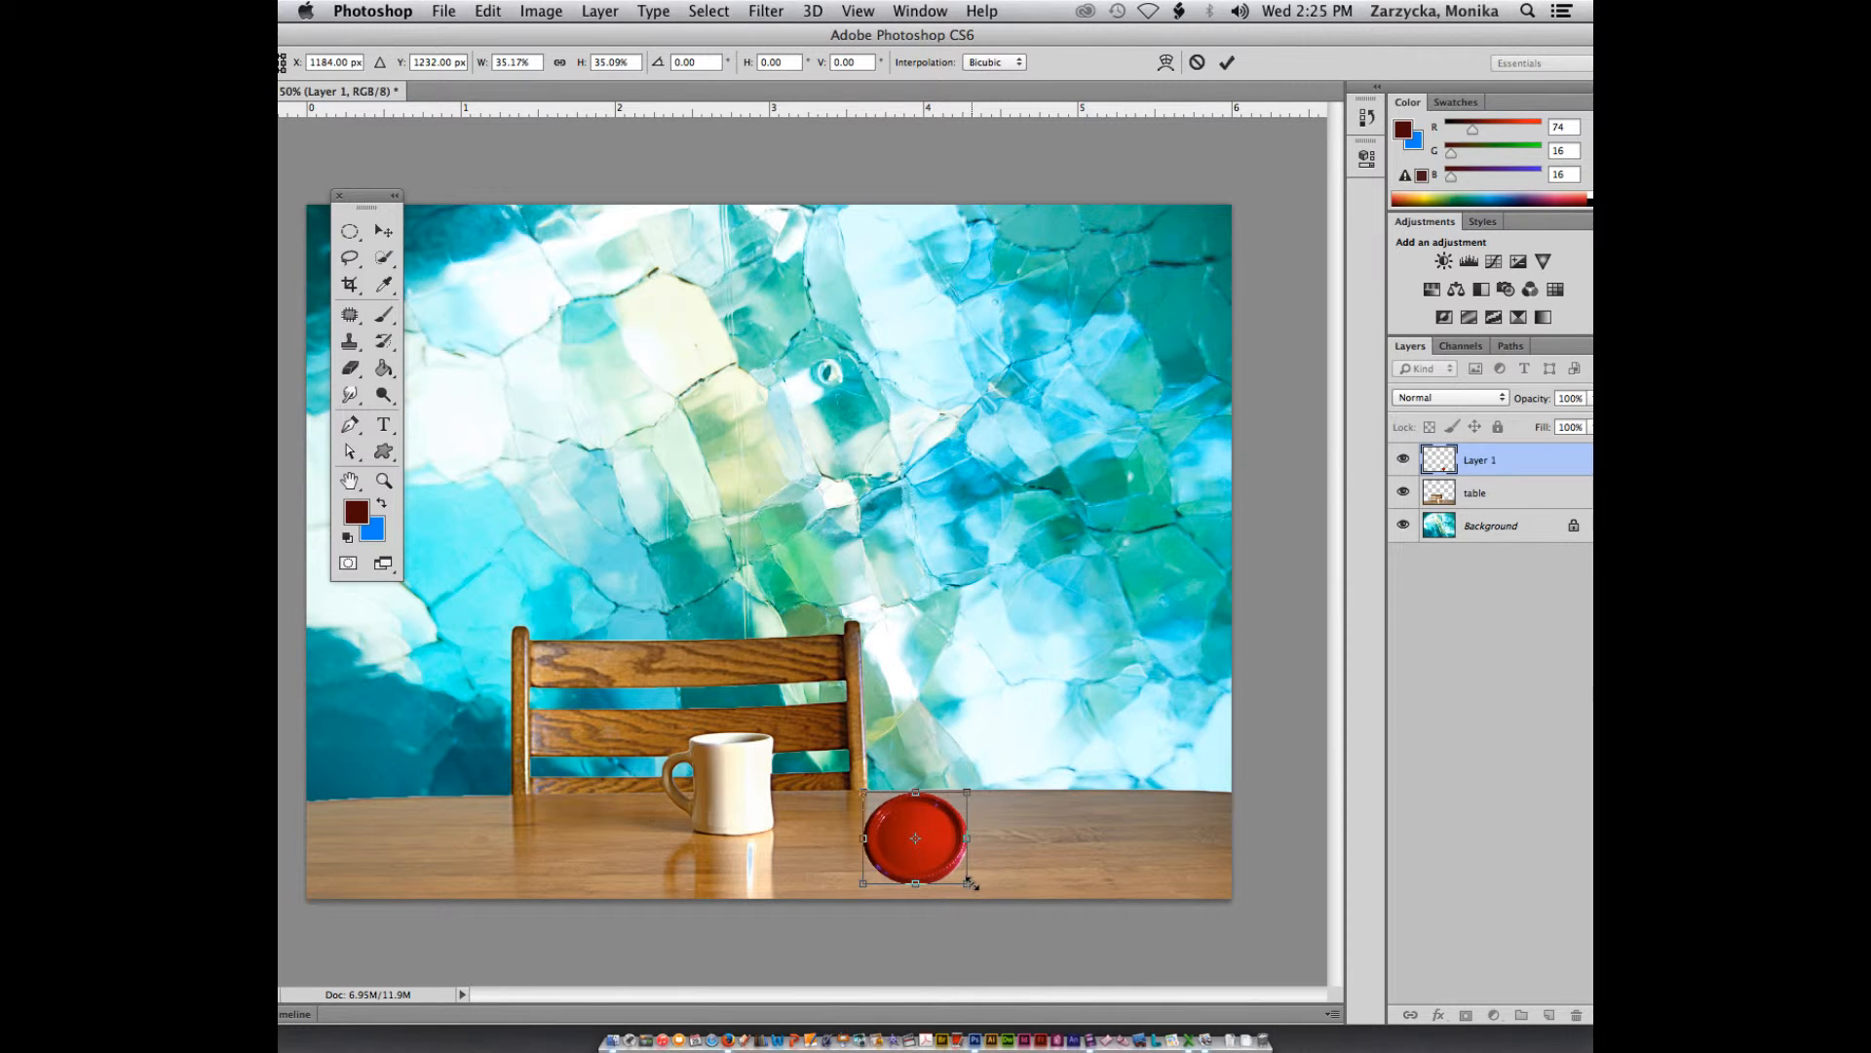
pyautogui.doubleClick(928, 807)
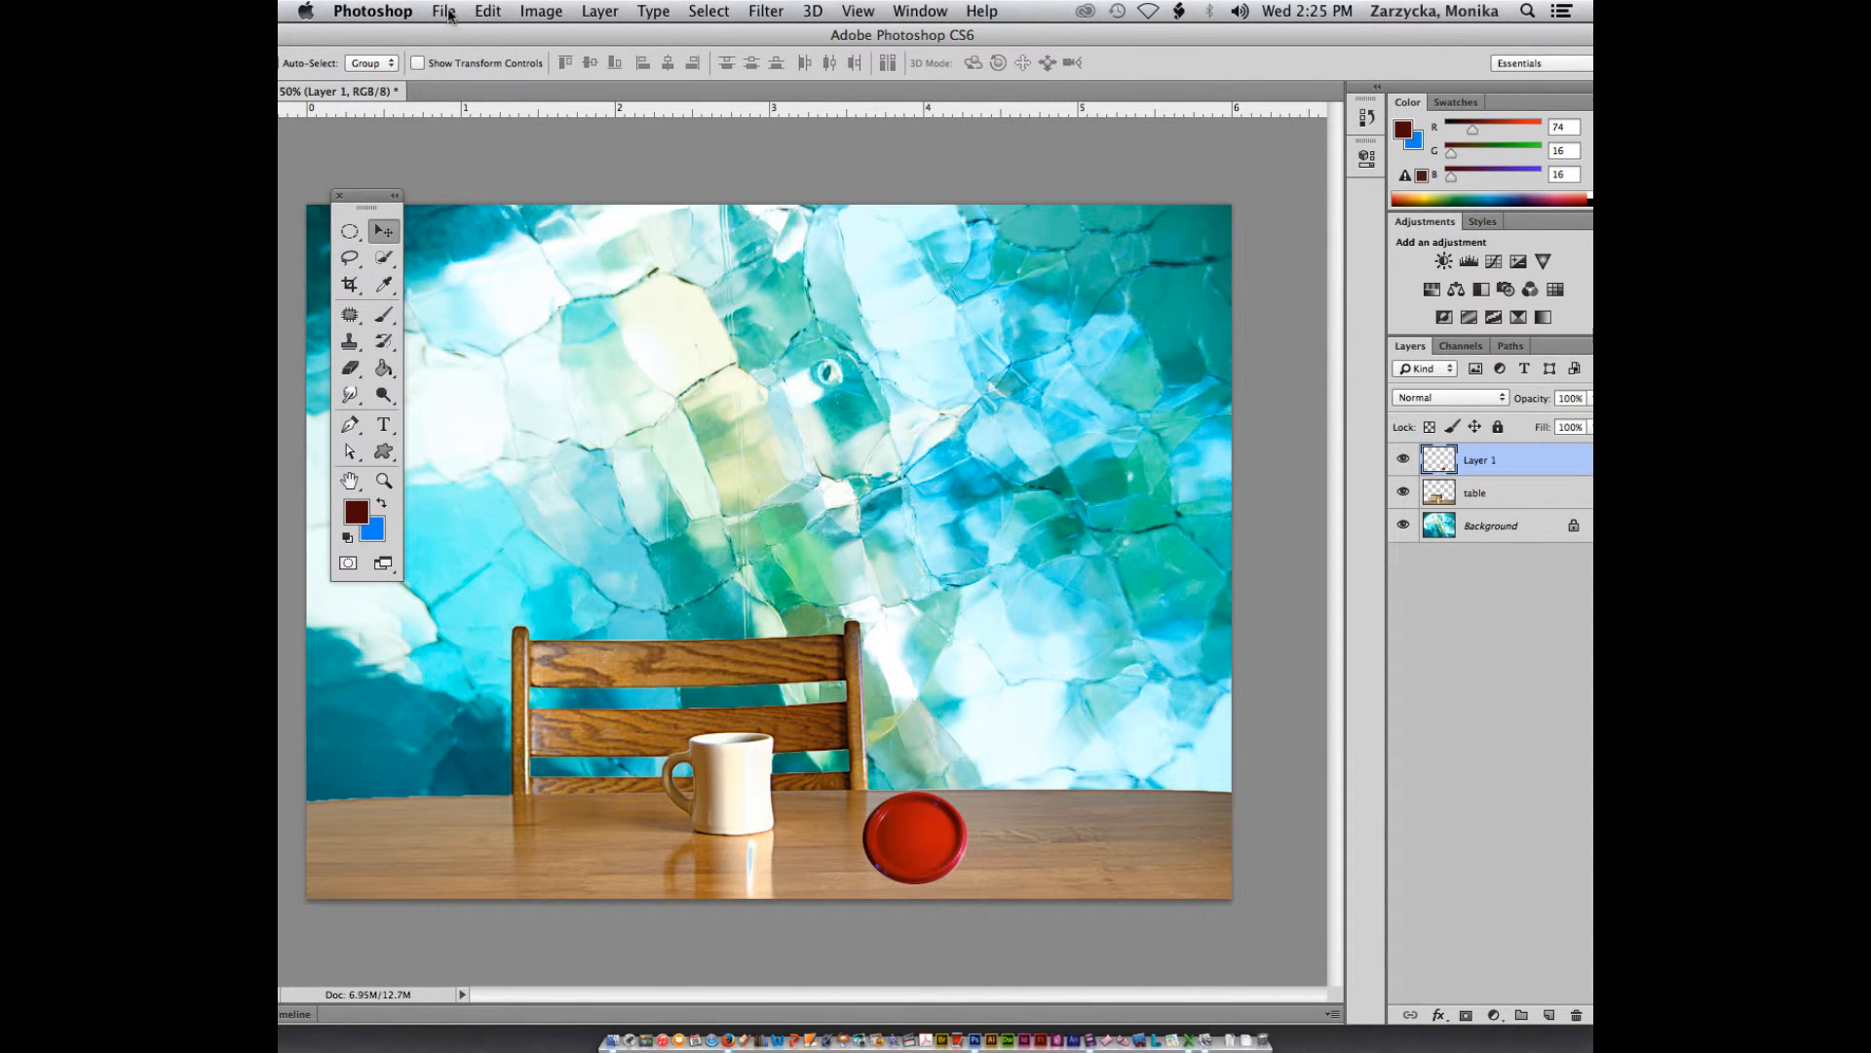
# Step: Skew the plate's two top corners outward to about 130.6% width with a horizontal skew of about 12.2°
pyautogui.click(493, 10)
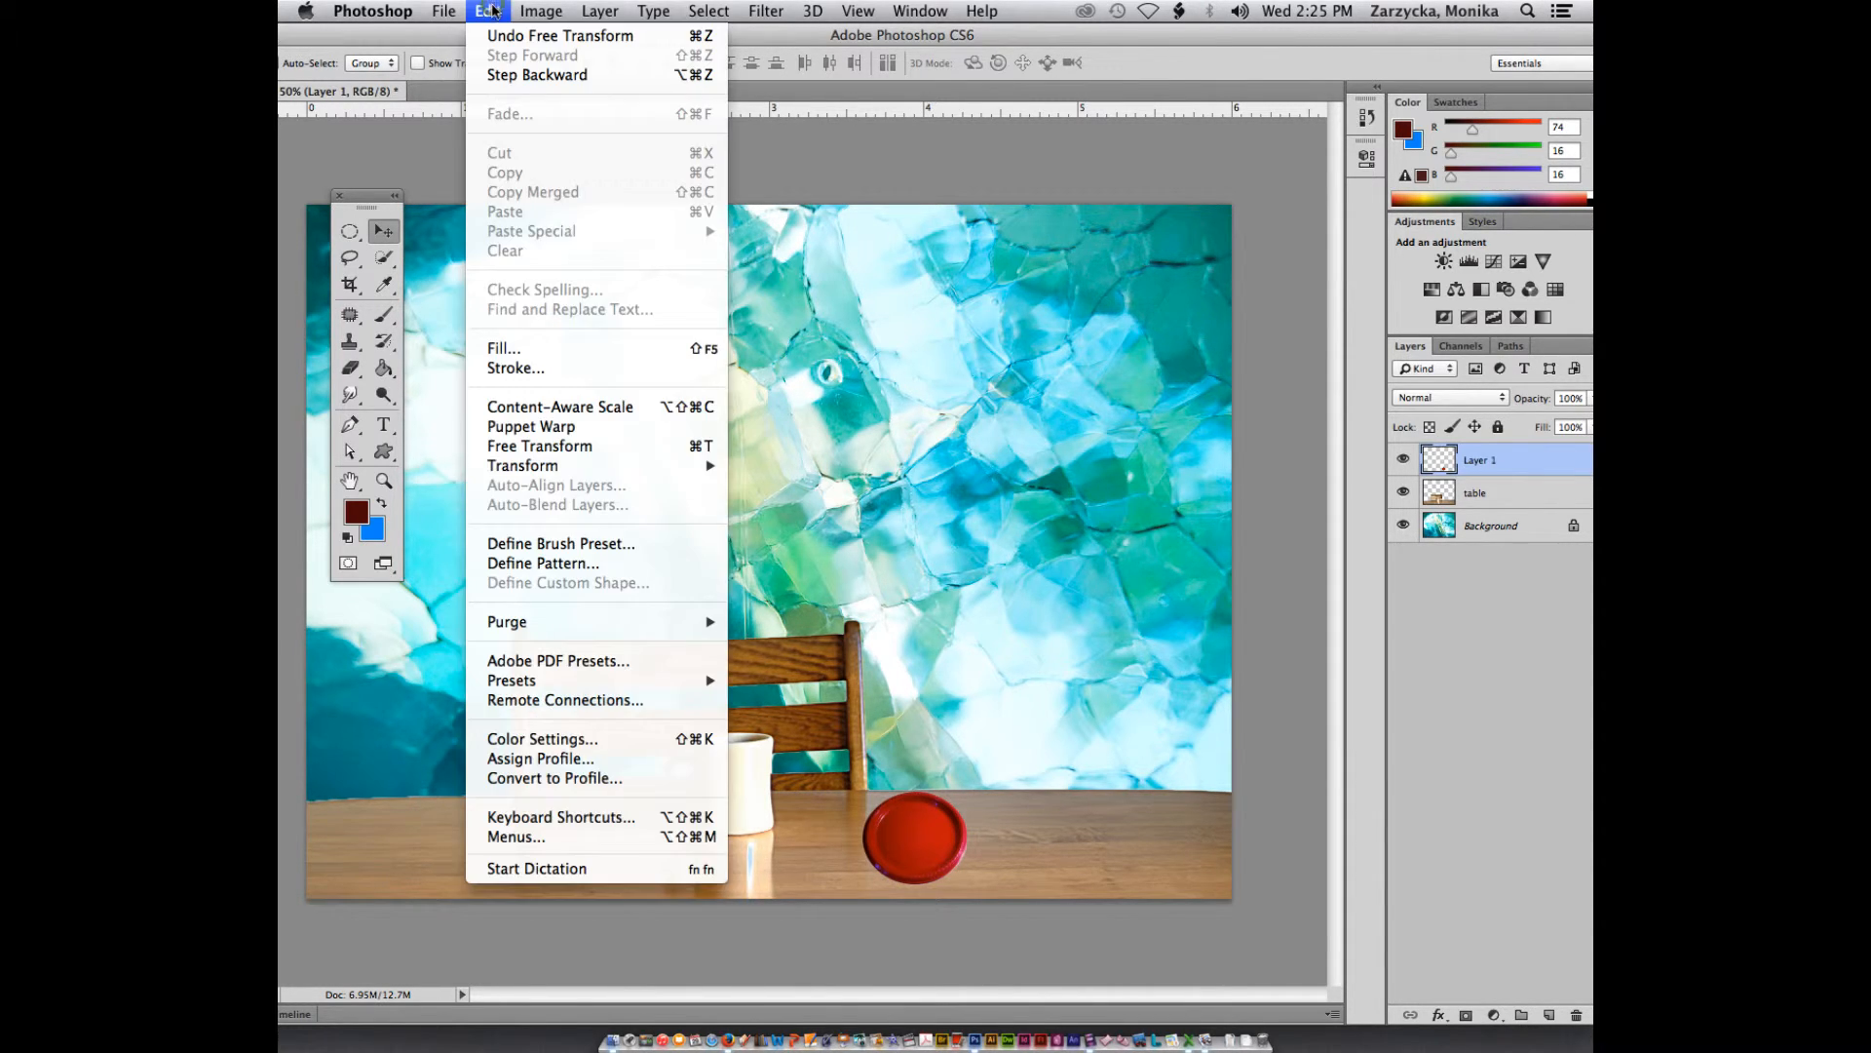
pyautogui.moveTo(588, 470)
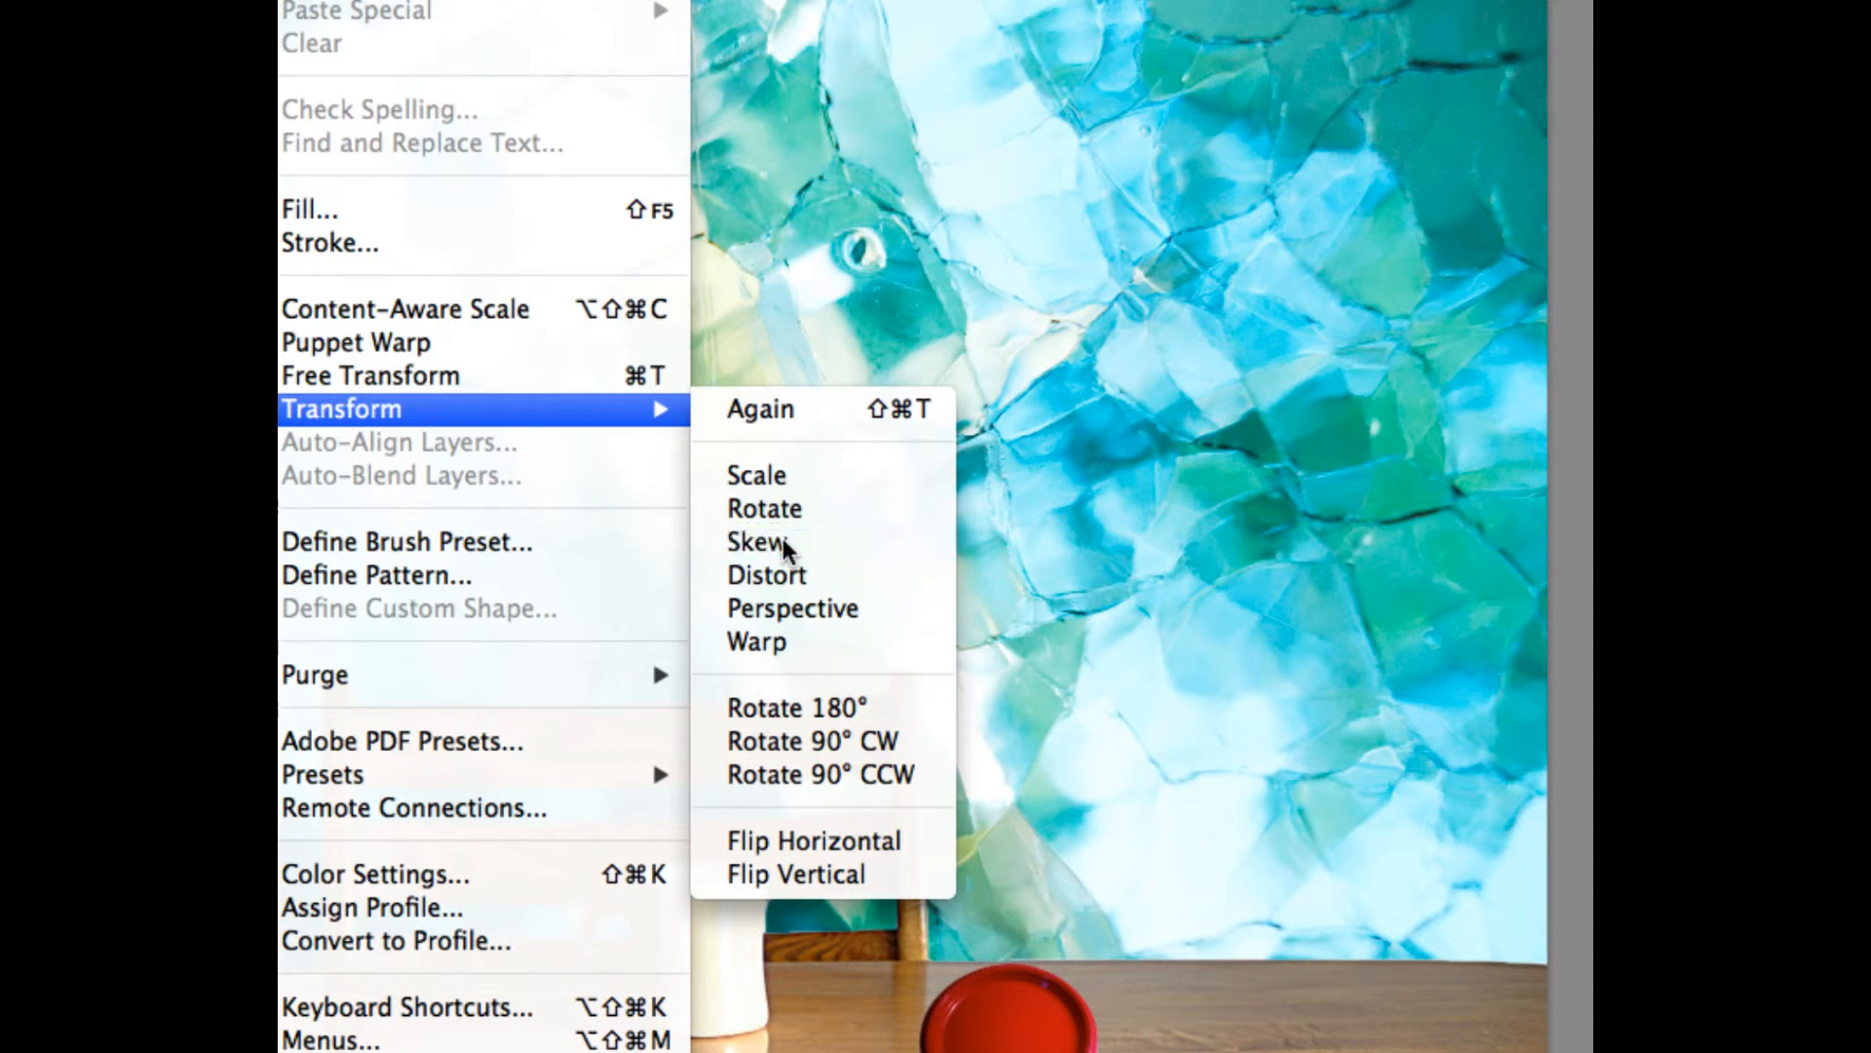
pyautogui.click(784, 544)
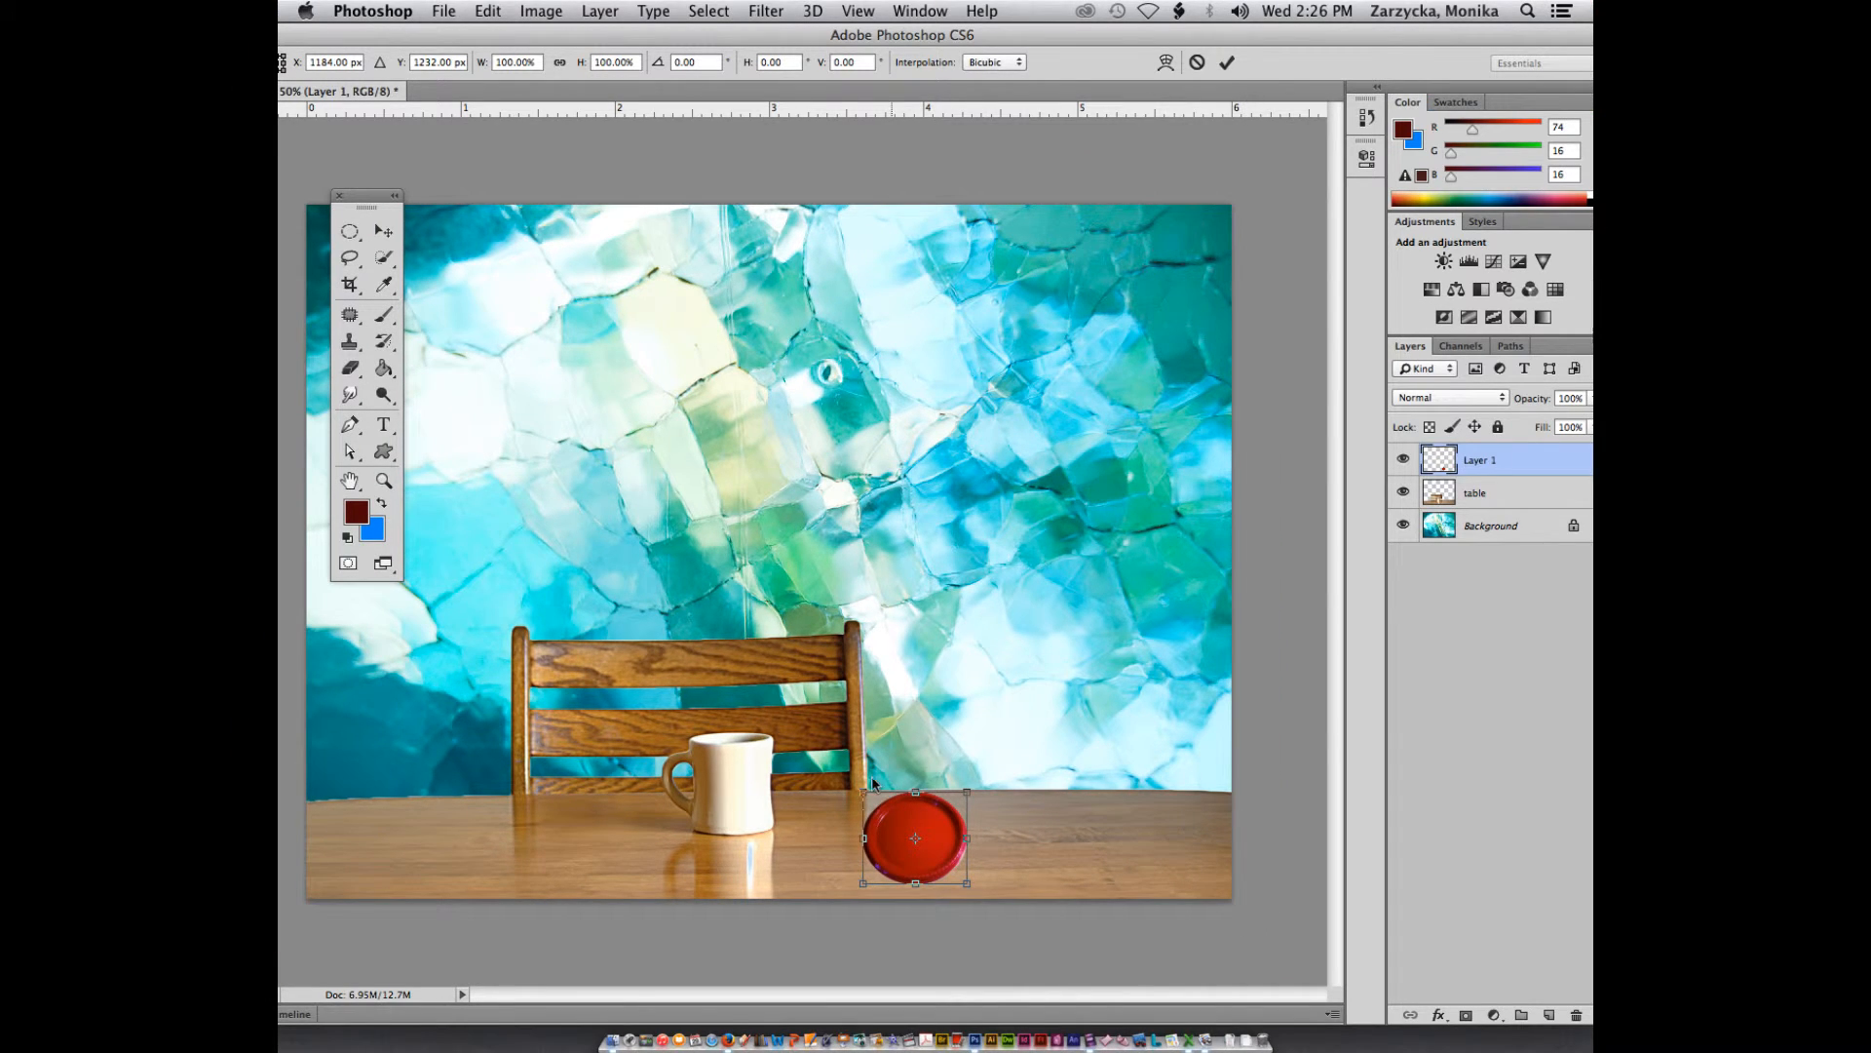
pyautogui.moveTo(862, 787); pyautogui.dragTo(840, 787)
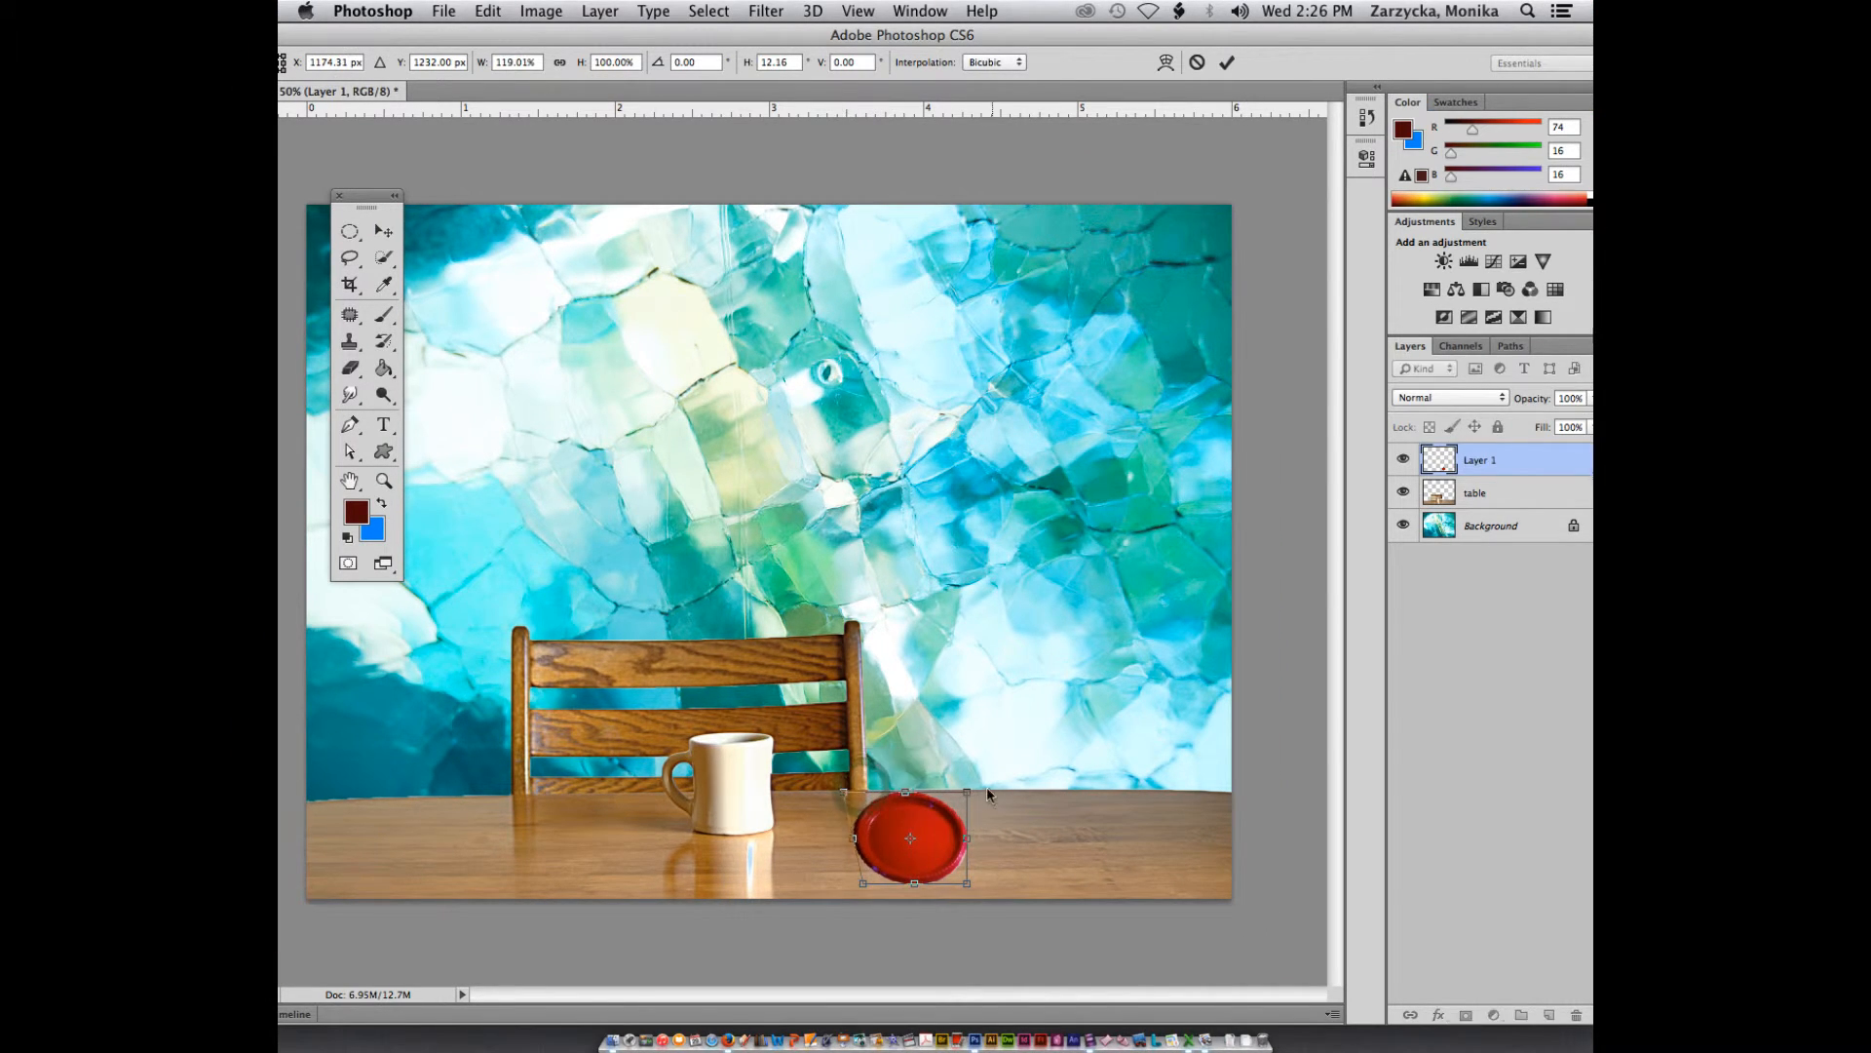
pyautogui.moveTo(979, 790); pyautogui.dragTo(984, 790)
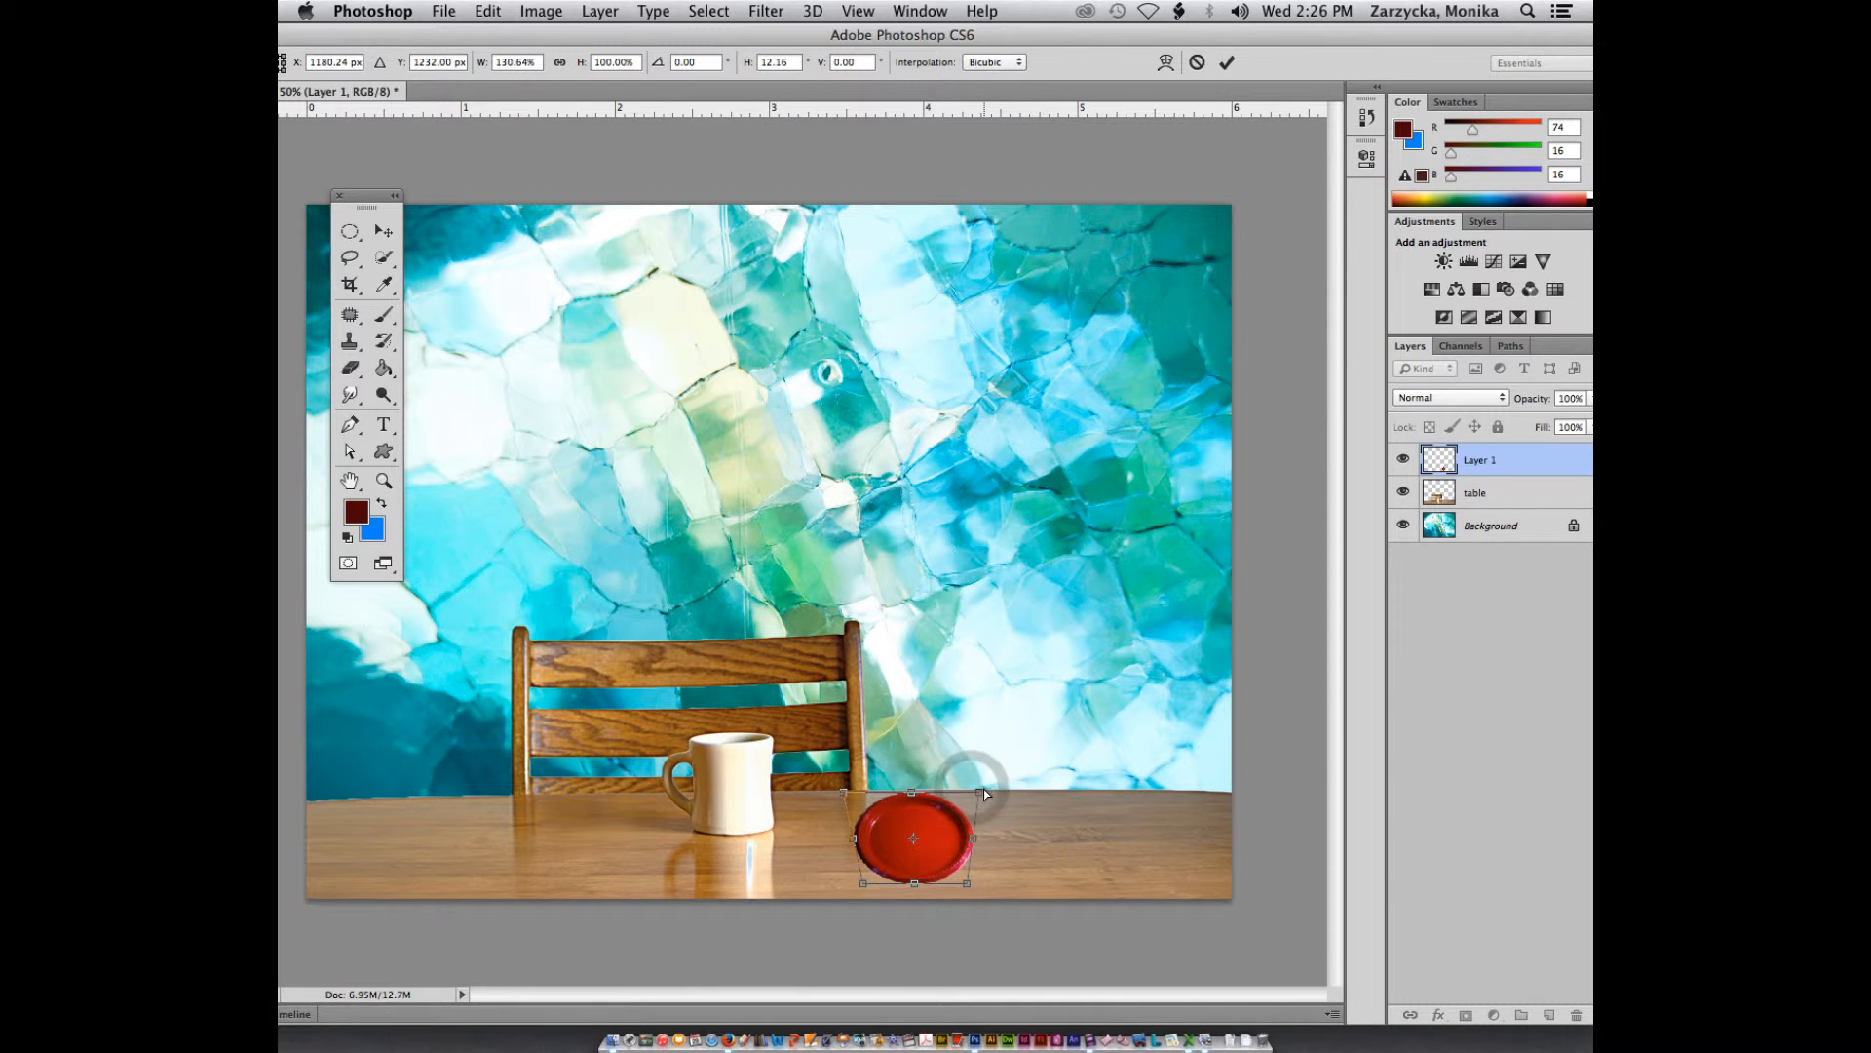
# Step: Skew the plate's bottom corners outward to about 8.7° horizontal skew, fine-tune its position and left corners, and apply the skew
pyautogui.press('super+equal')
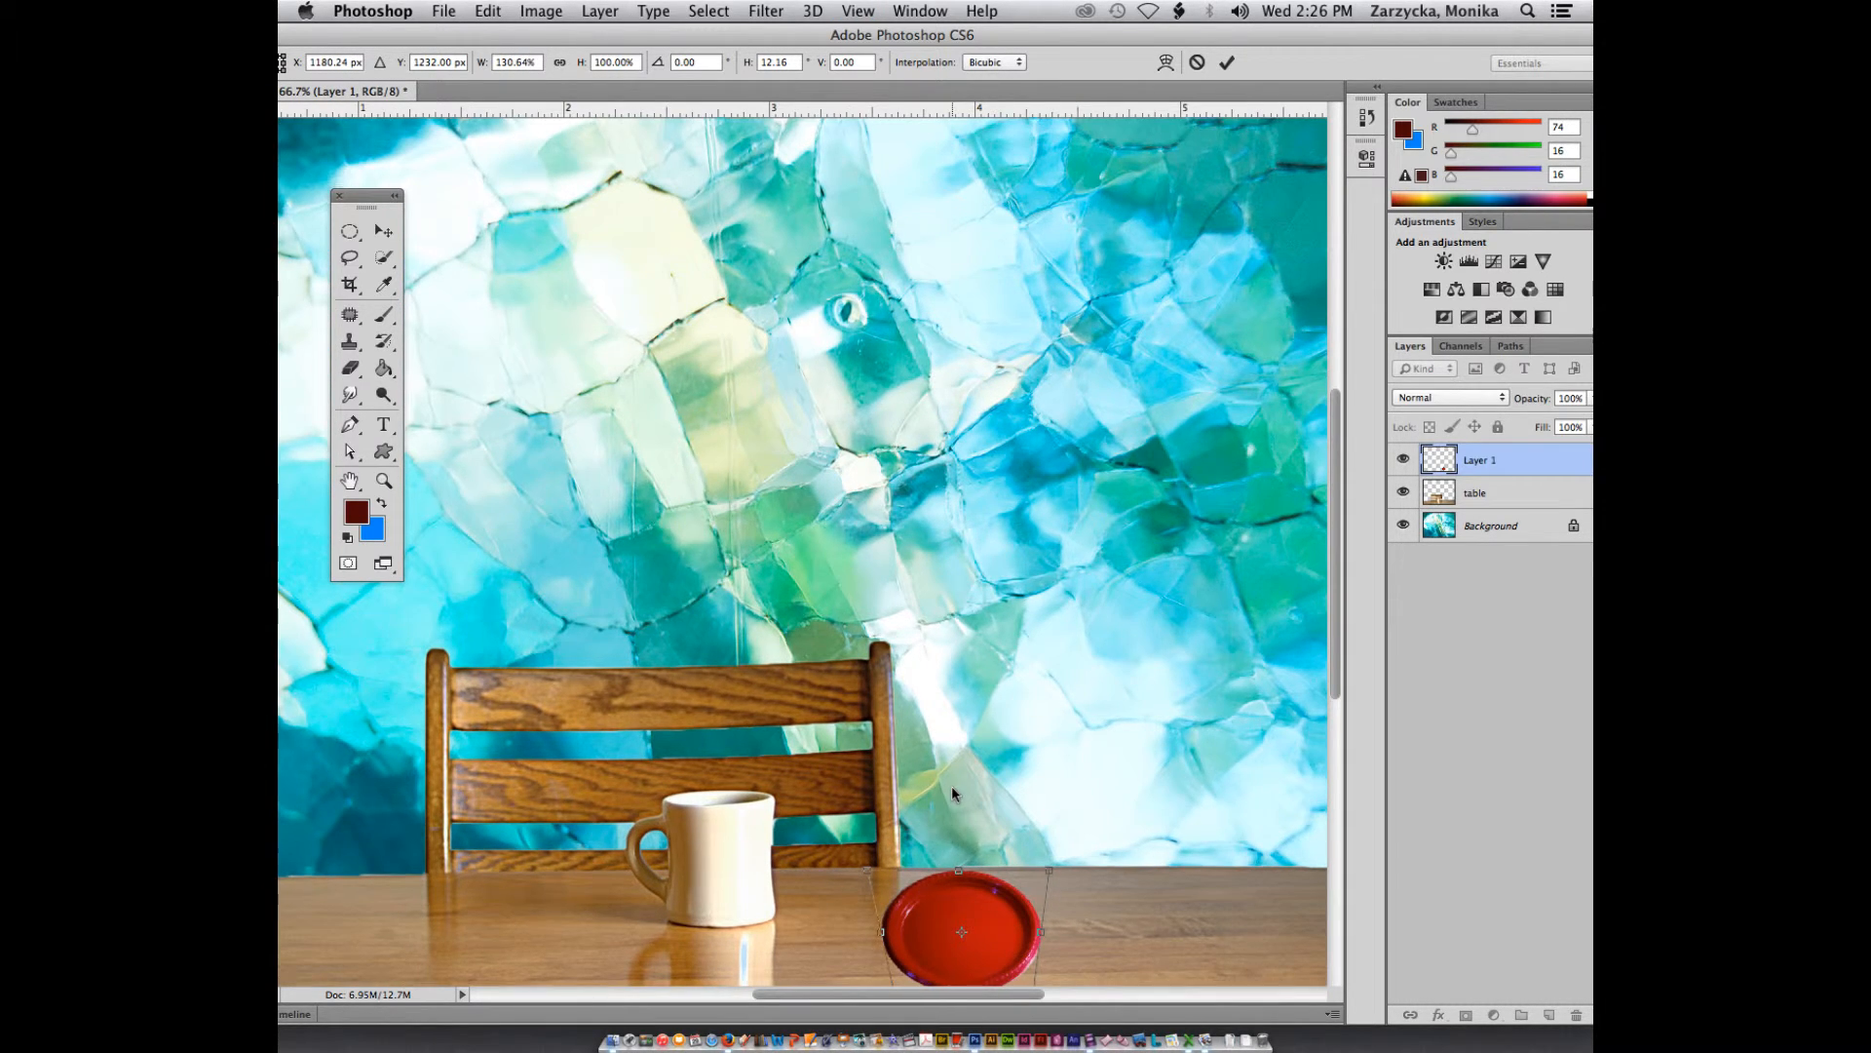
pyautogui.scroll(-6, 951, 786)
pyautogui.moveTo(894, 378); pyautogui.dragTo(869, 377)
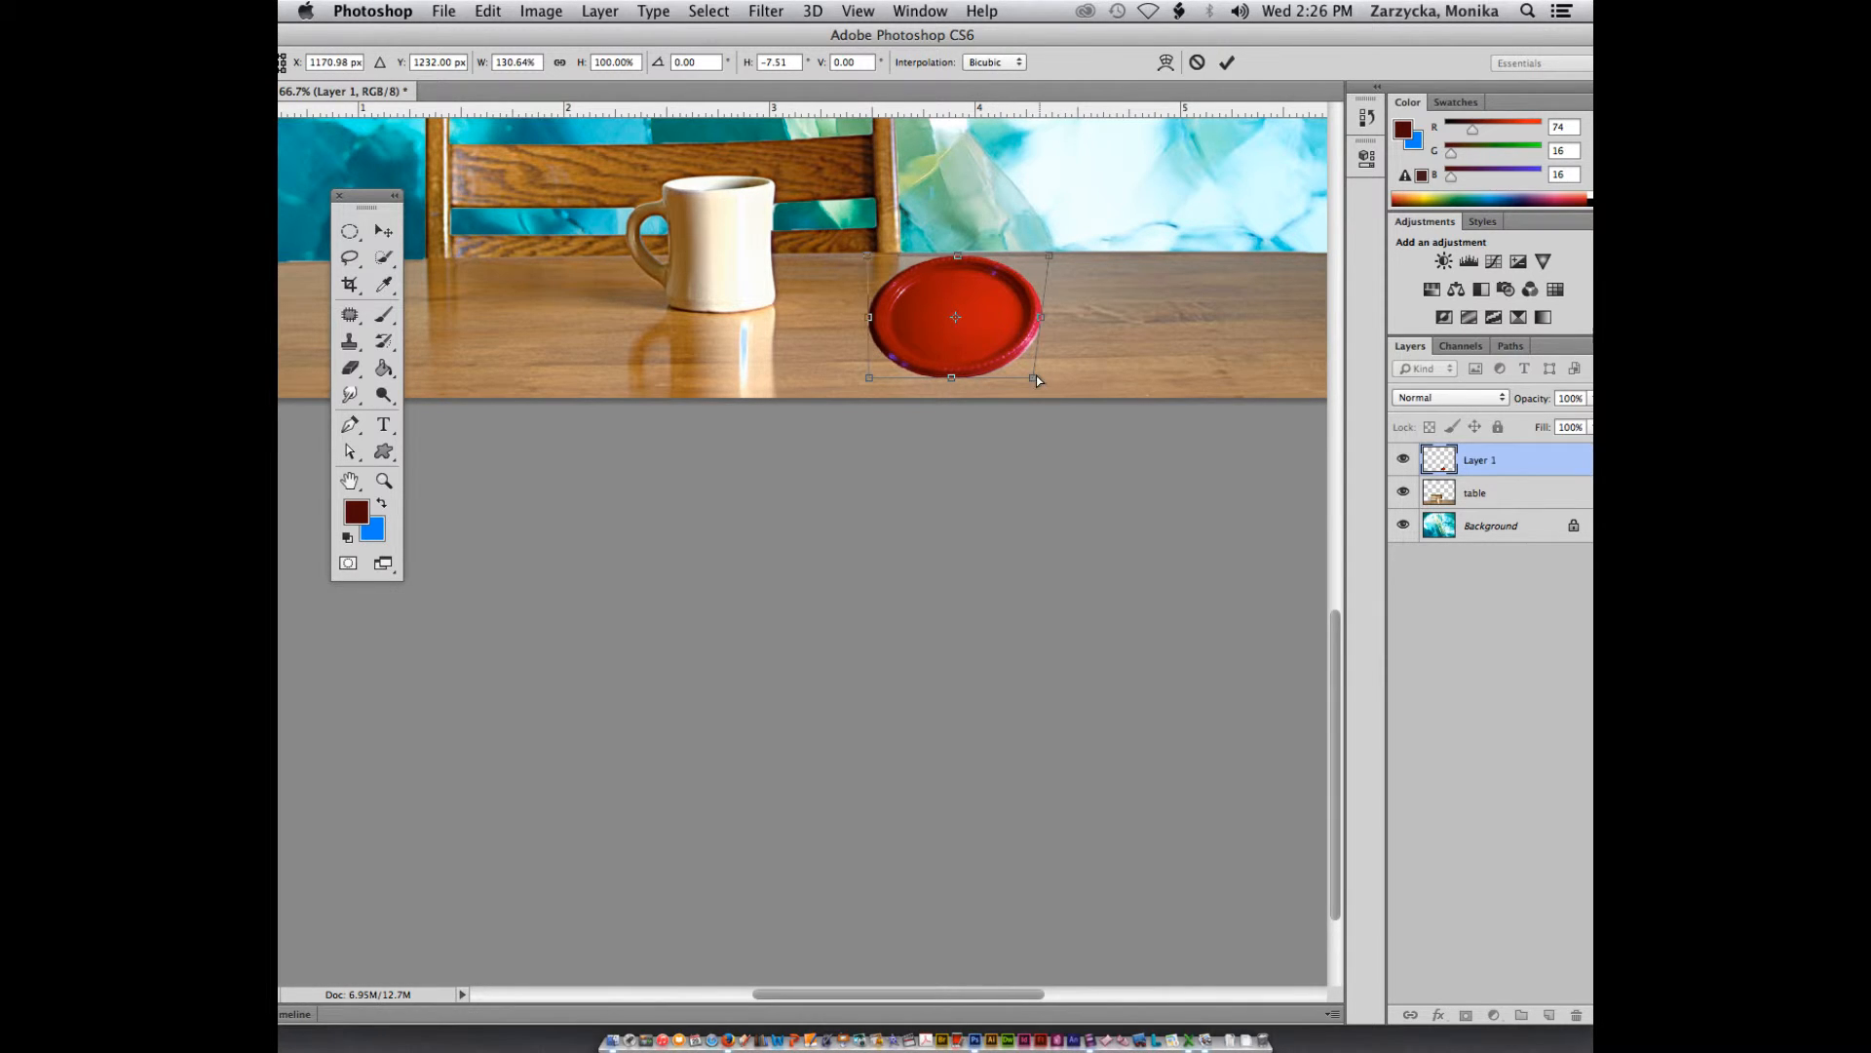
pyautogui.moveTo(1031, 376); pyautogui.dragTo(1067, 359)
pyautogui.scroll(1, 975, 253)
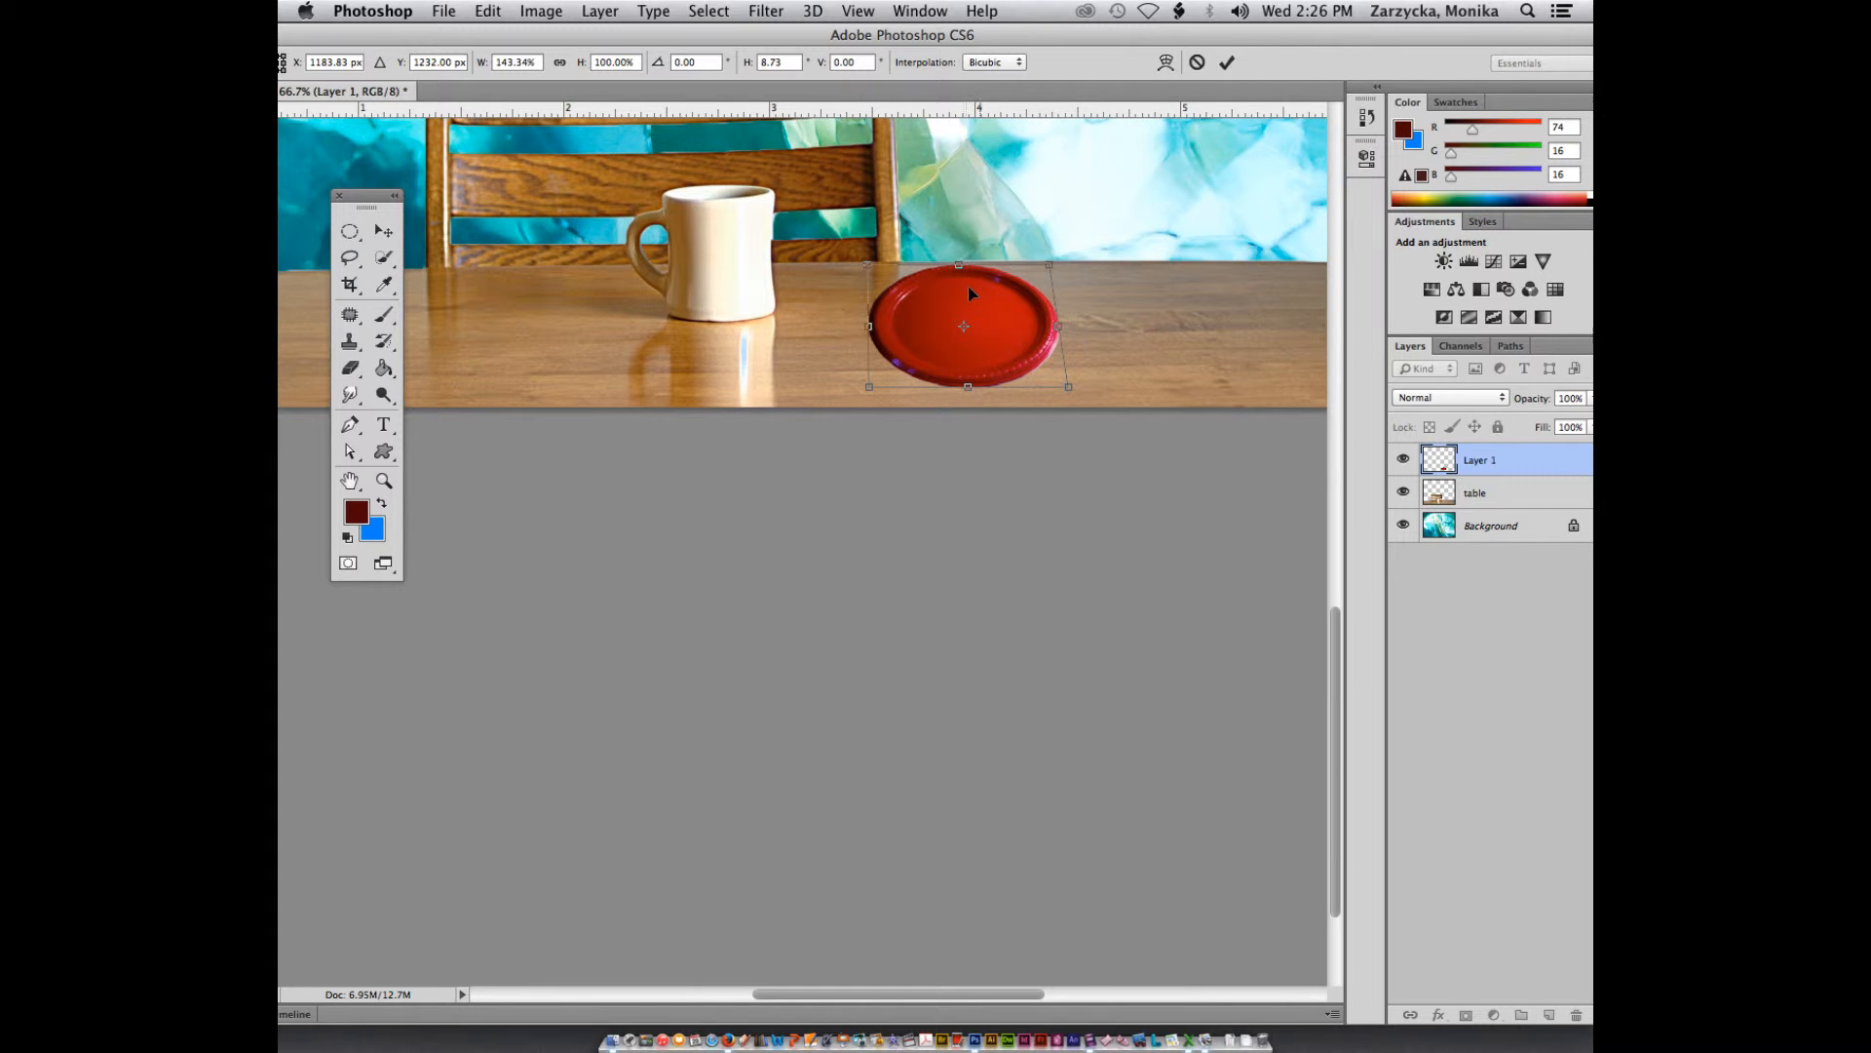
pyautogui.moveTo(965, 283); pyautogui.dragTo(963, 285)
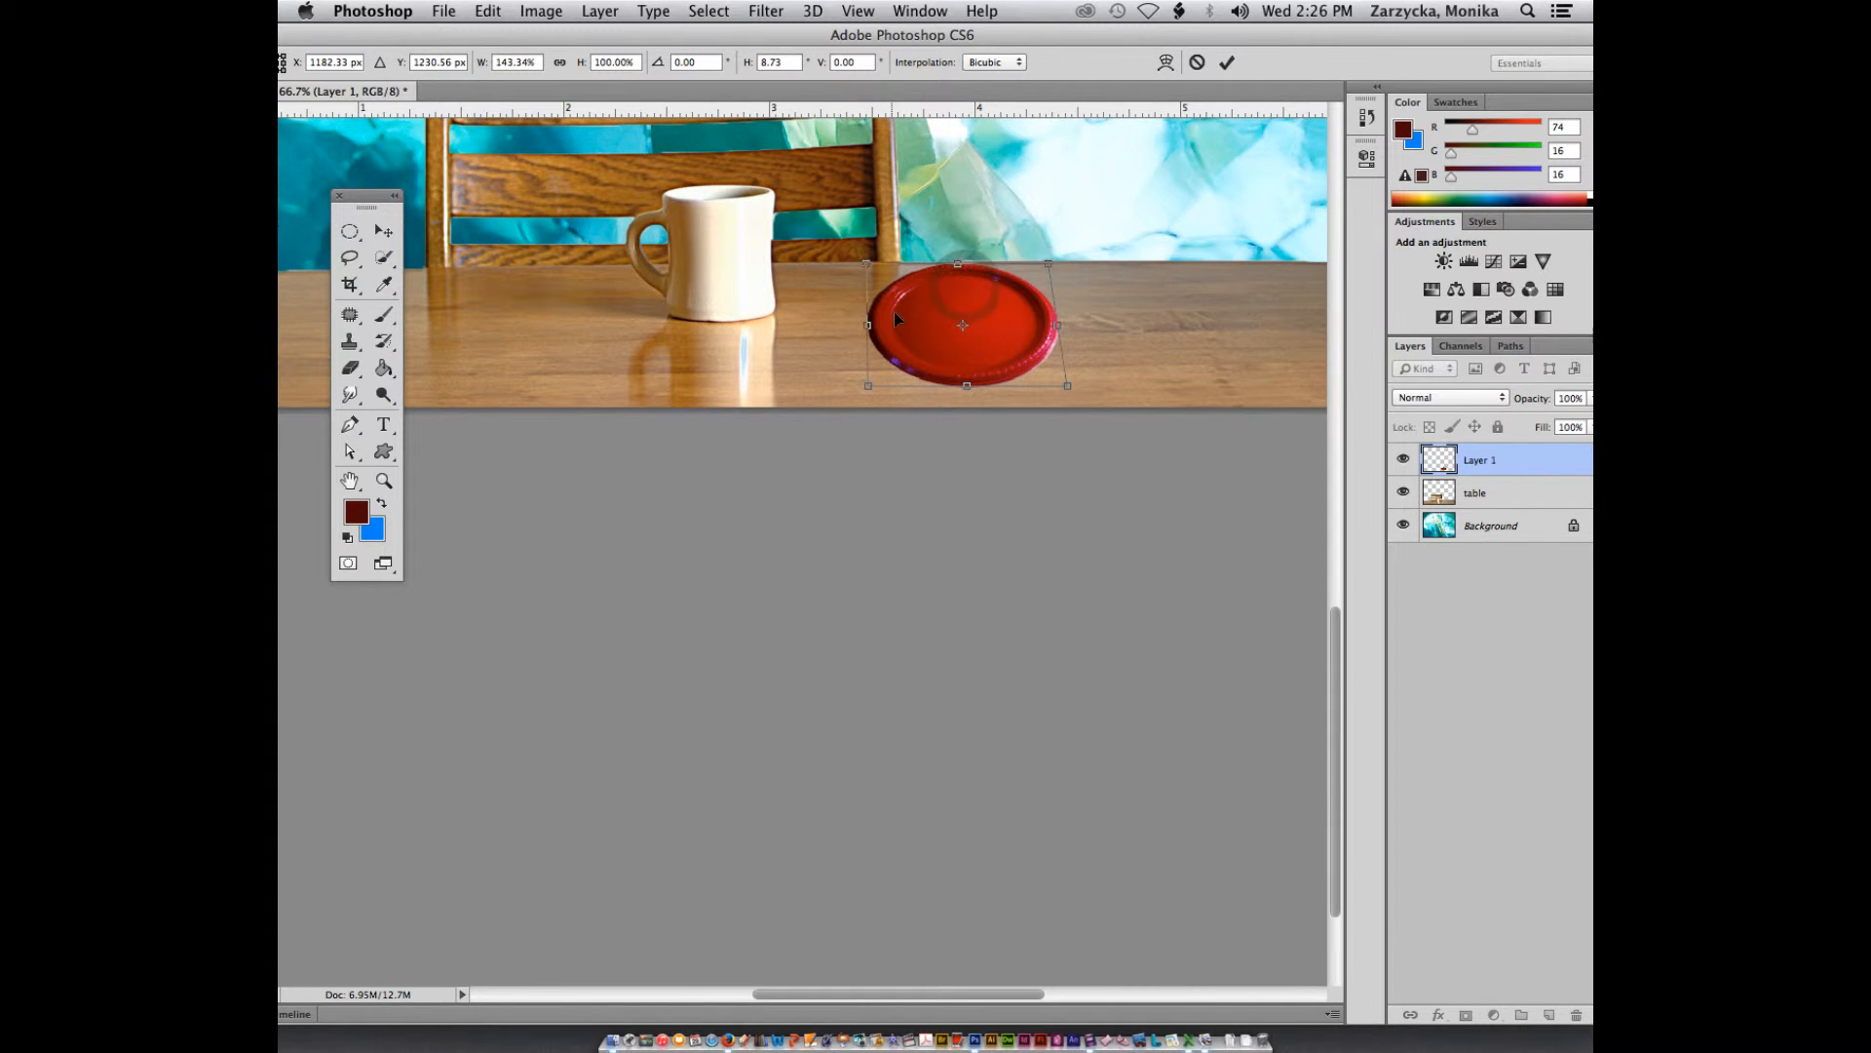
pyautogui.moveTo(865, 392); pyautogui.dragTo(862, 388)
pyautogui.moveTo(867, 262); pyautogui.dragTo(874, 259)
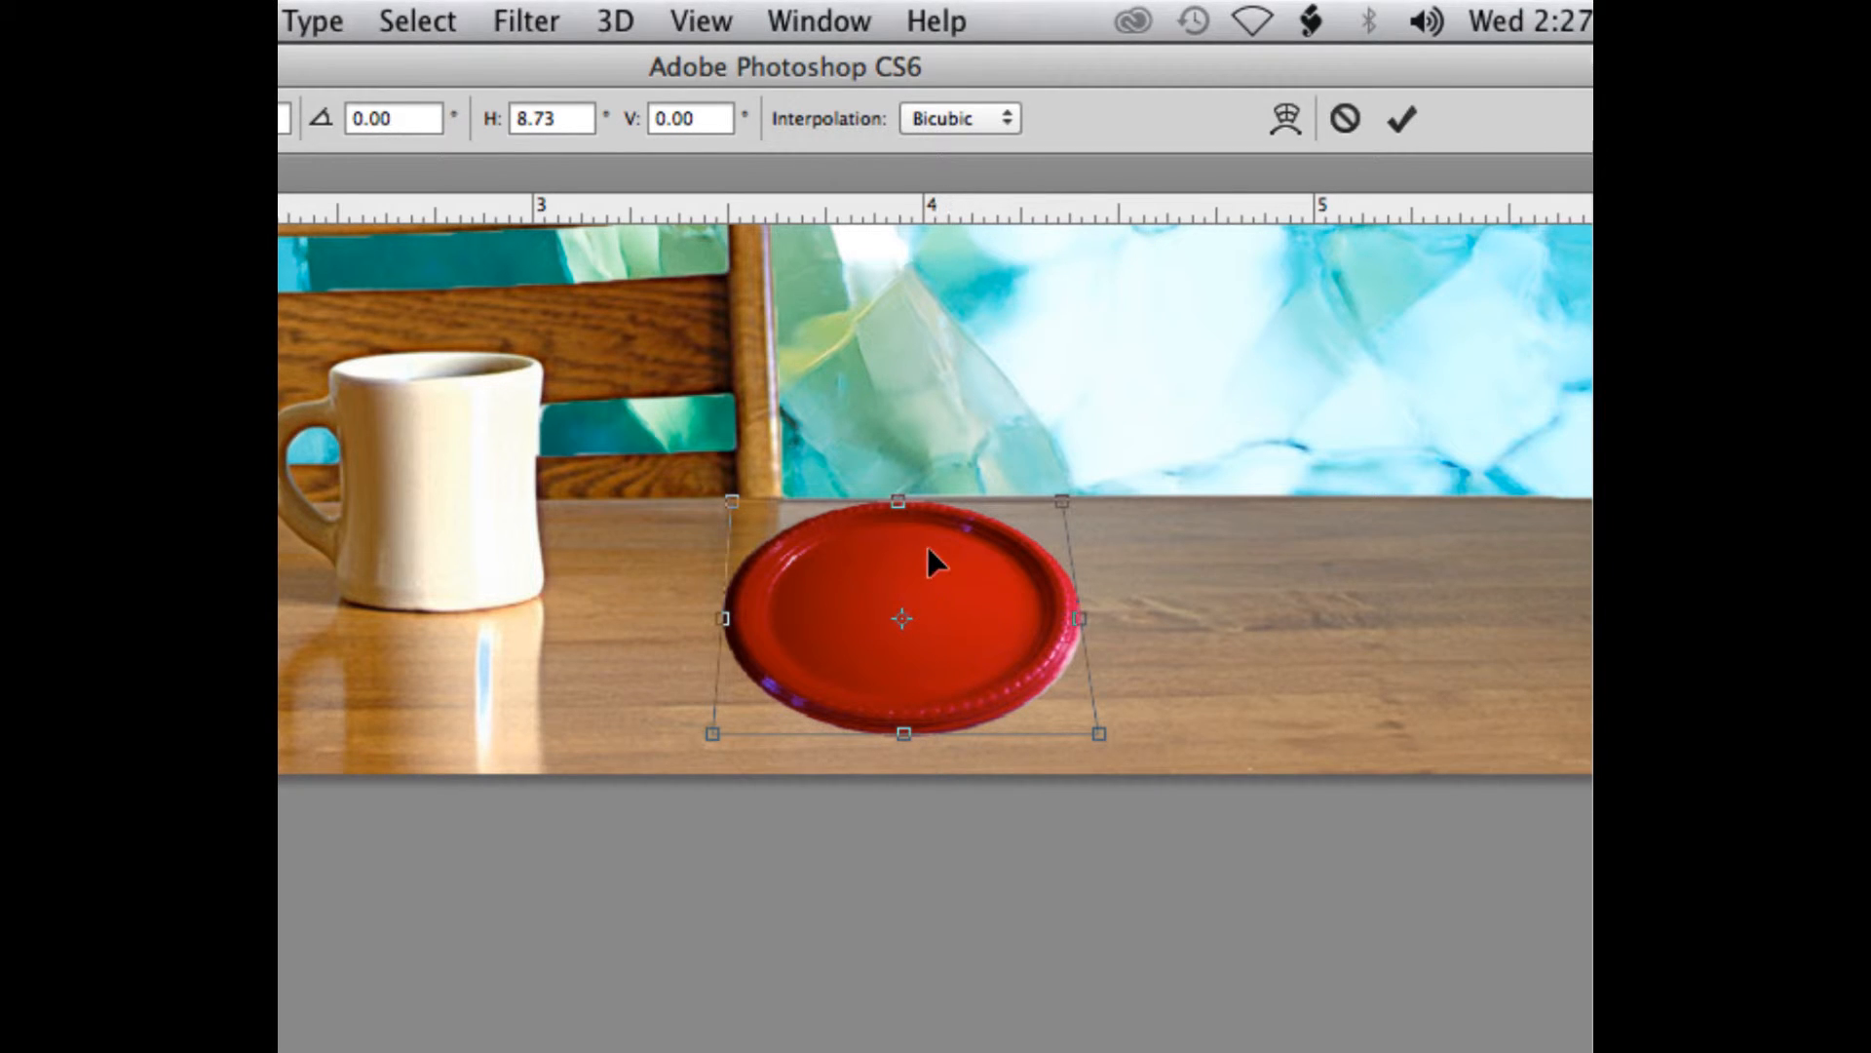
pyautogui.press('Return')
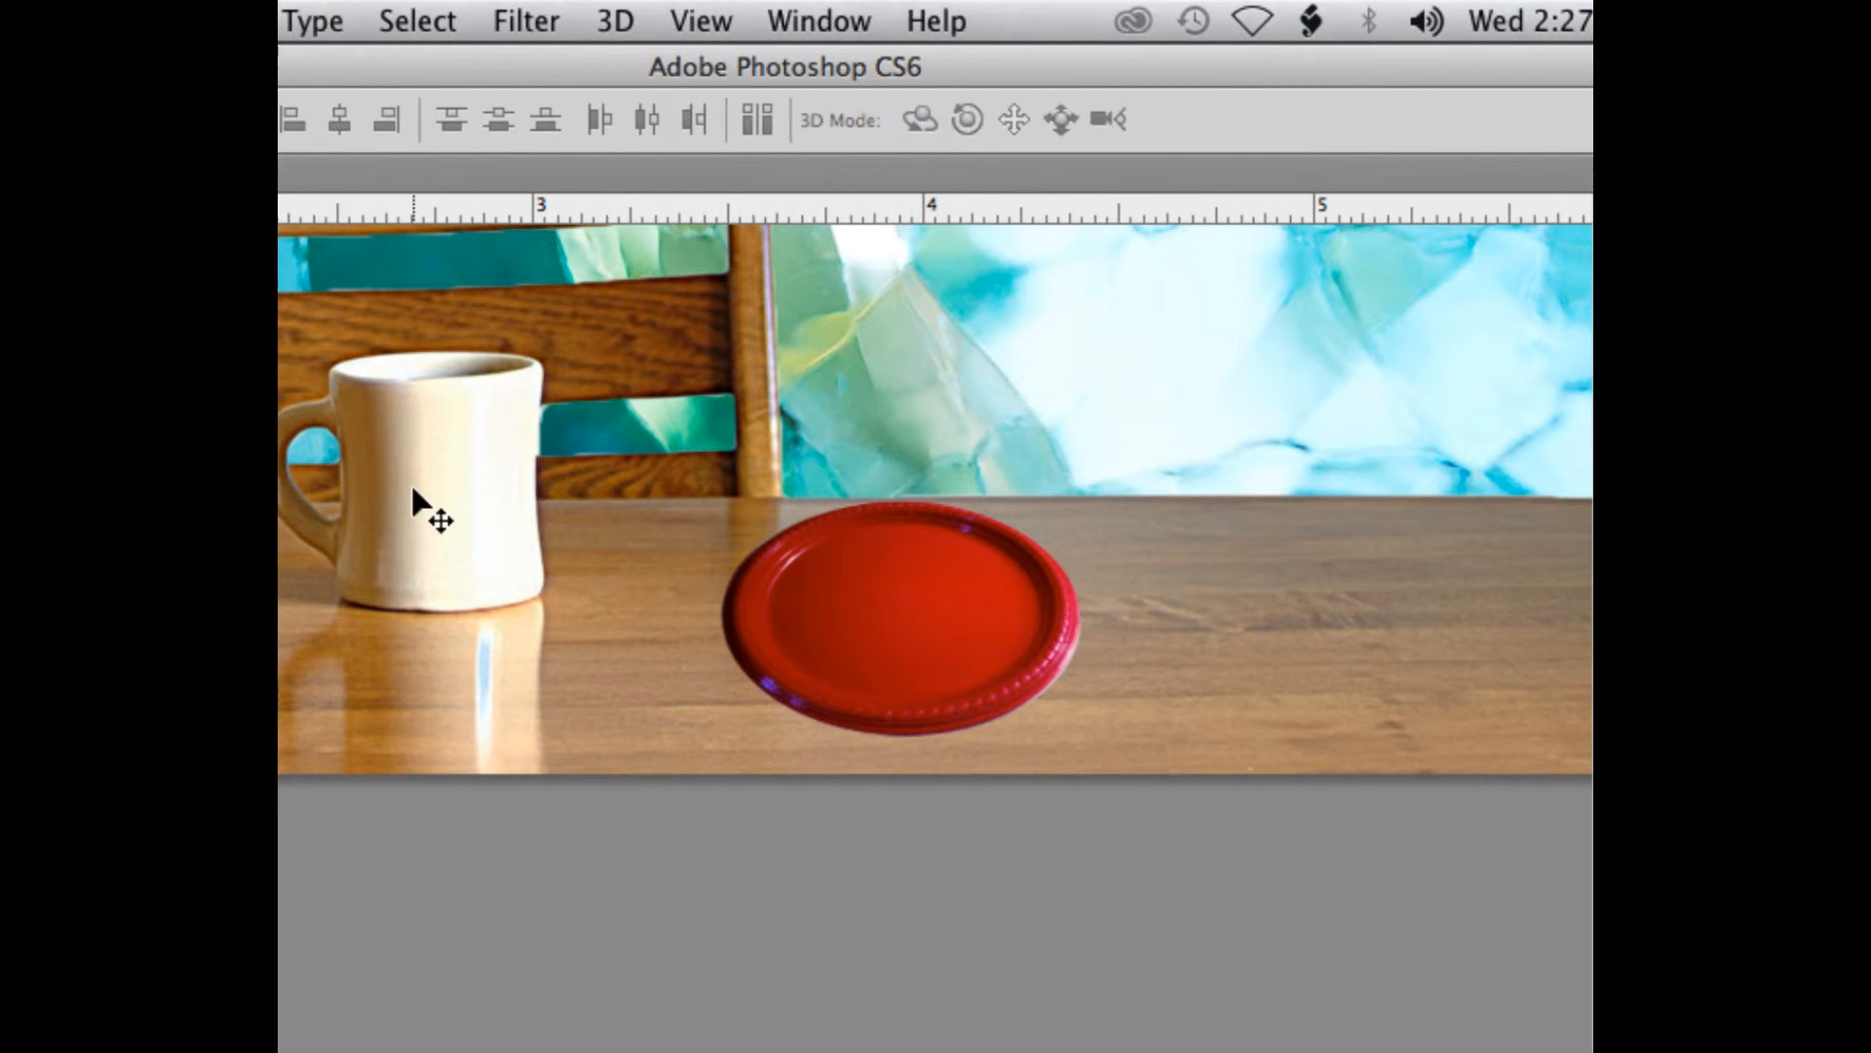
# Step: Rename the red plate's layer as plate
pyautogui.press('super+minus')
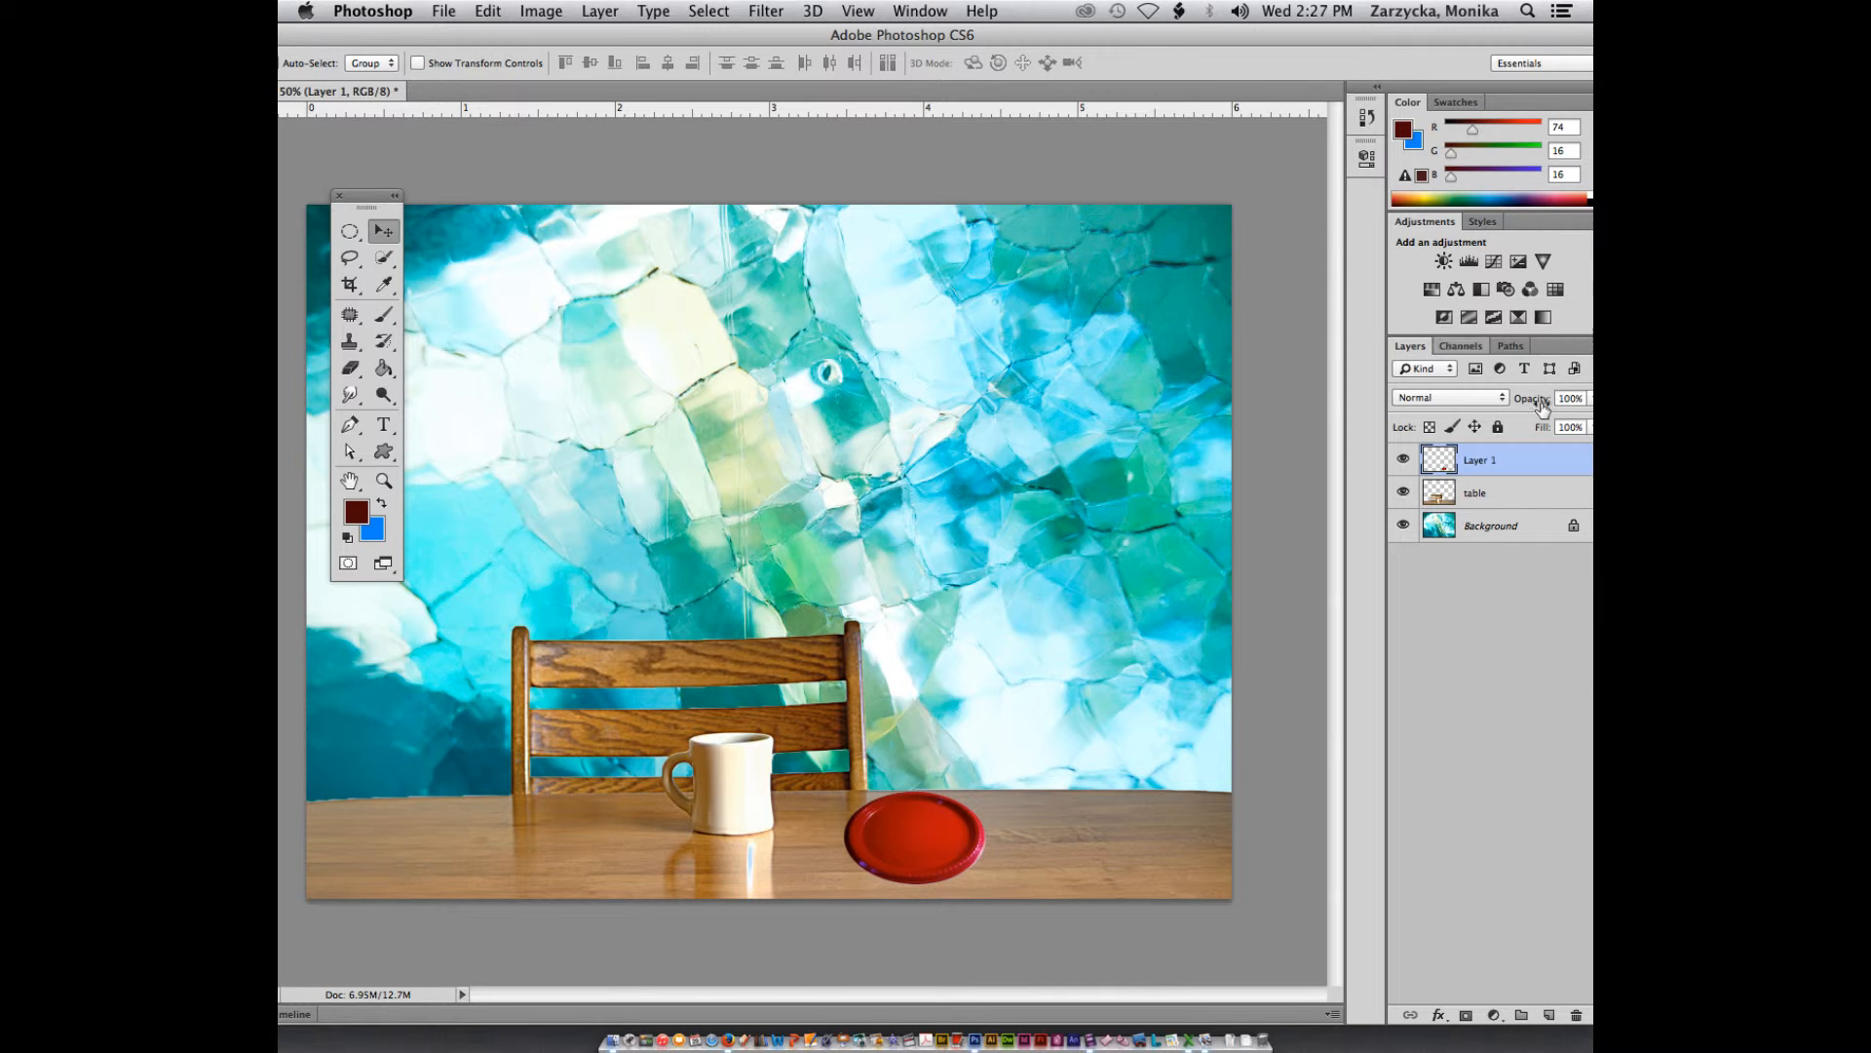
pyautogui.doubleClick(1473, 462)
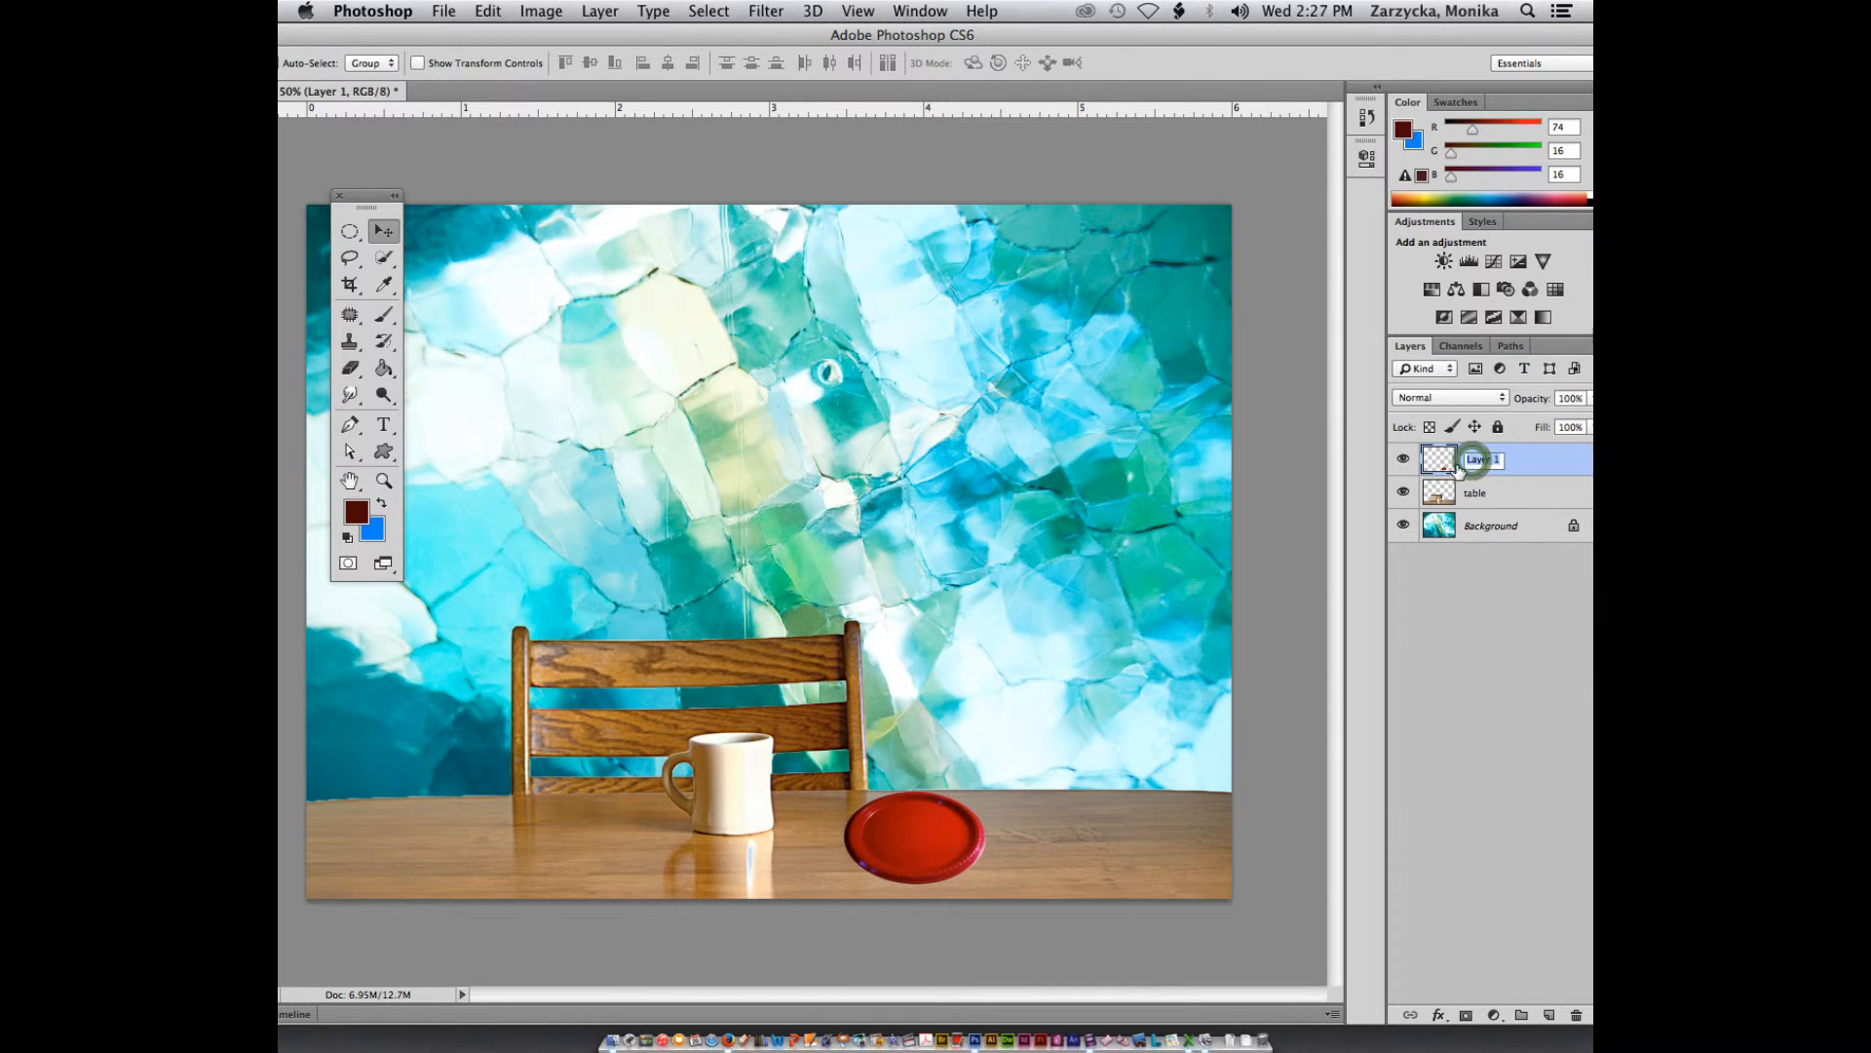
pyautogui.write('plate')
pyautogui.click(1528, 459)
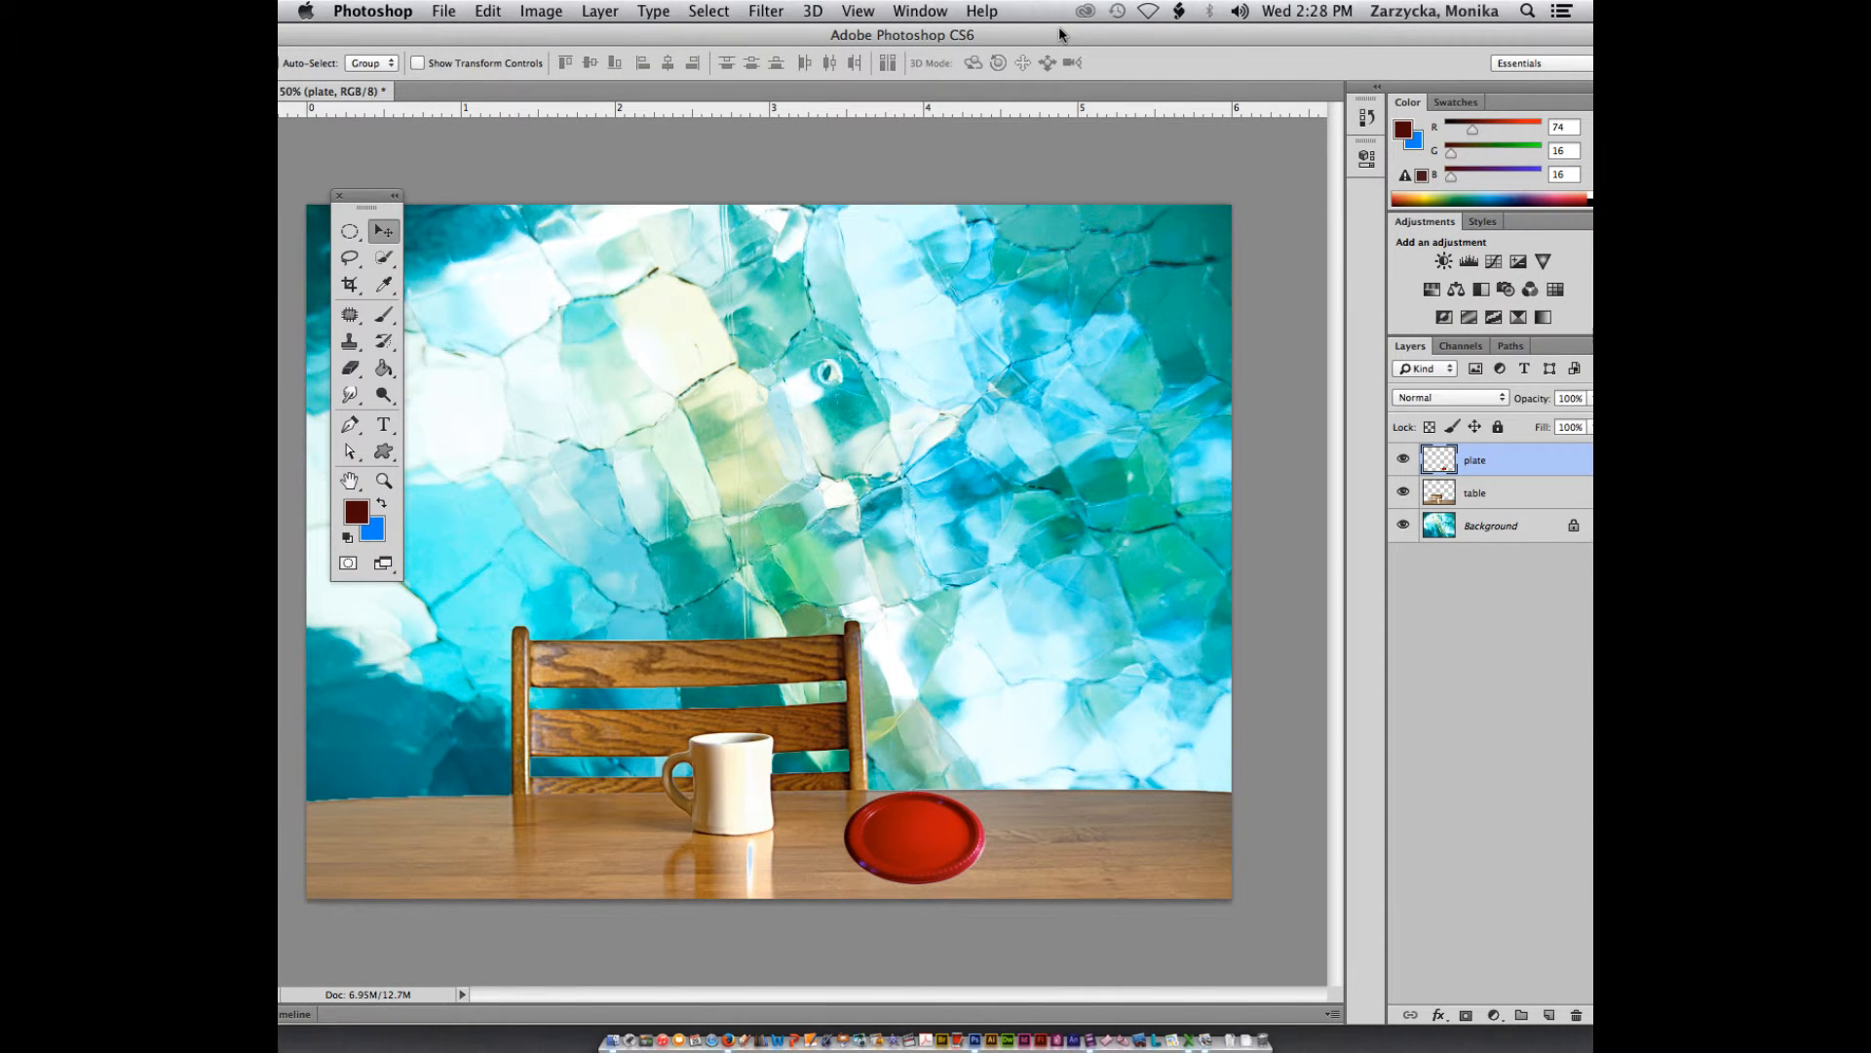
# Step: Move the composite's window out of the way and close the plate.jpg document
pyautogui.moveTo(1063, 35); pyautogui.dragTo(993, 366)
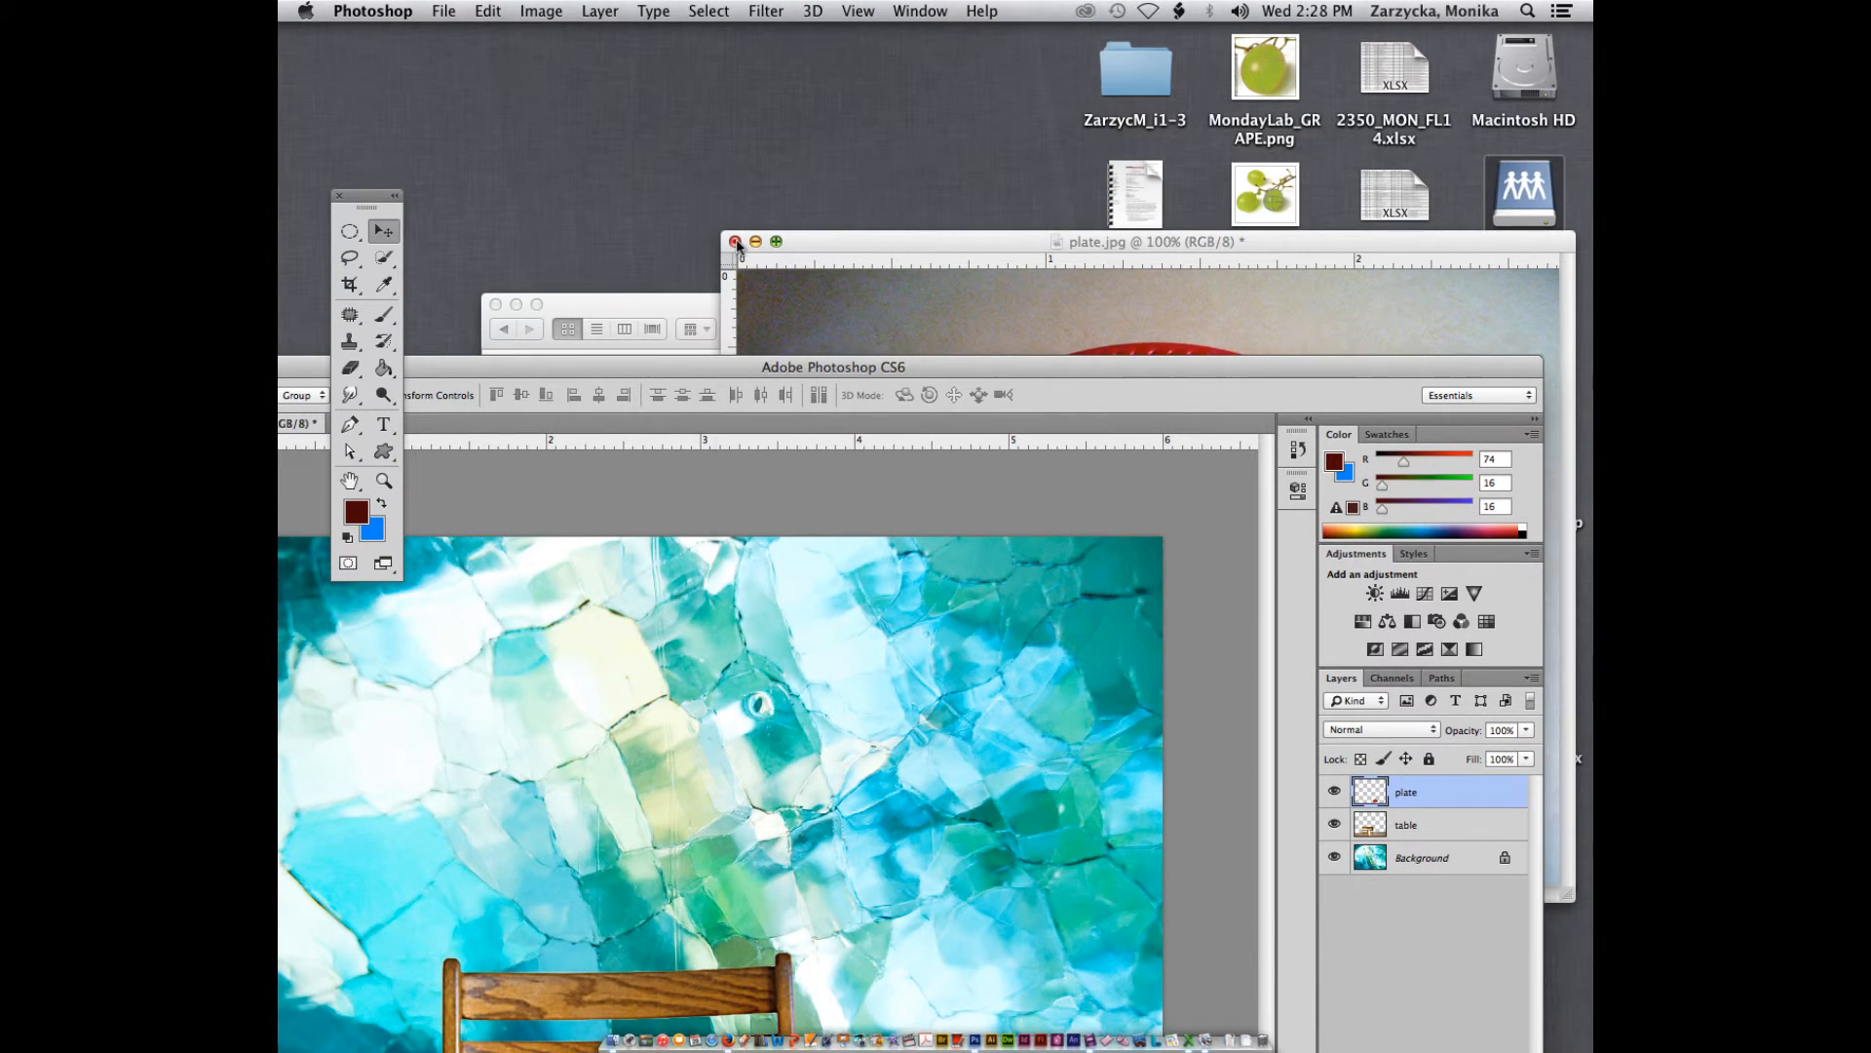
pyautogui.click(735, 241)
pyautogui.click(873, 361)
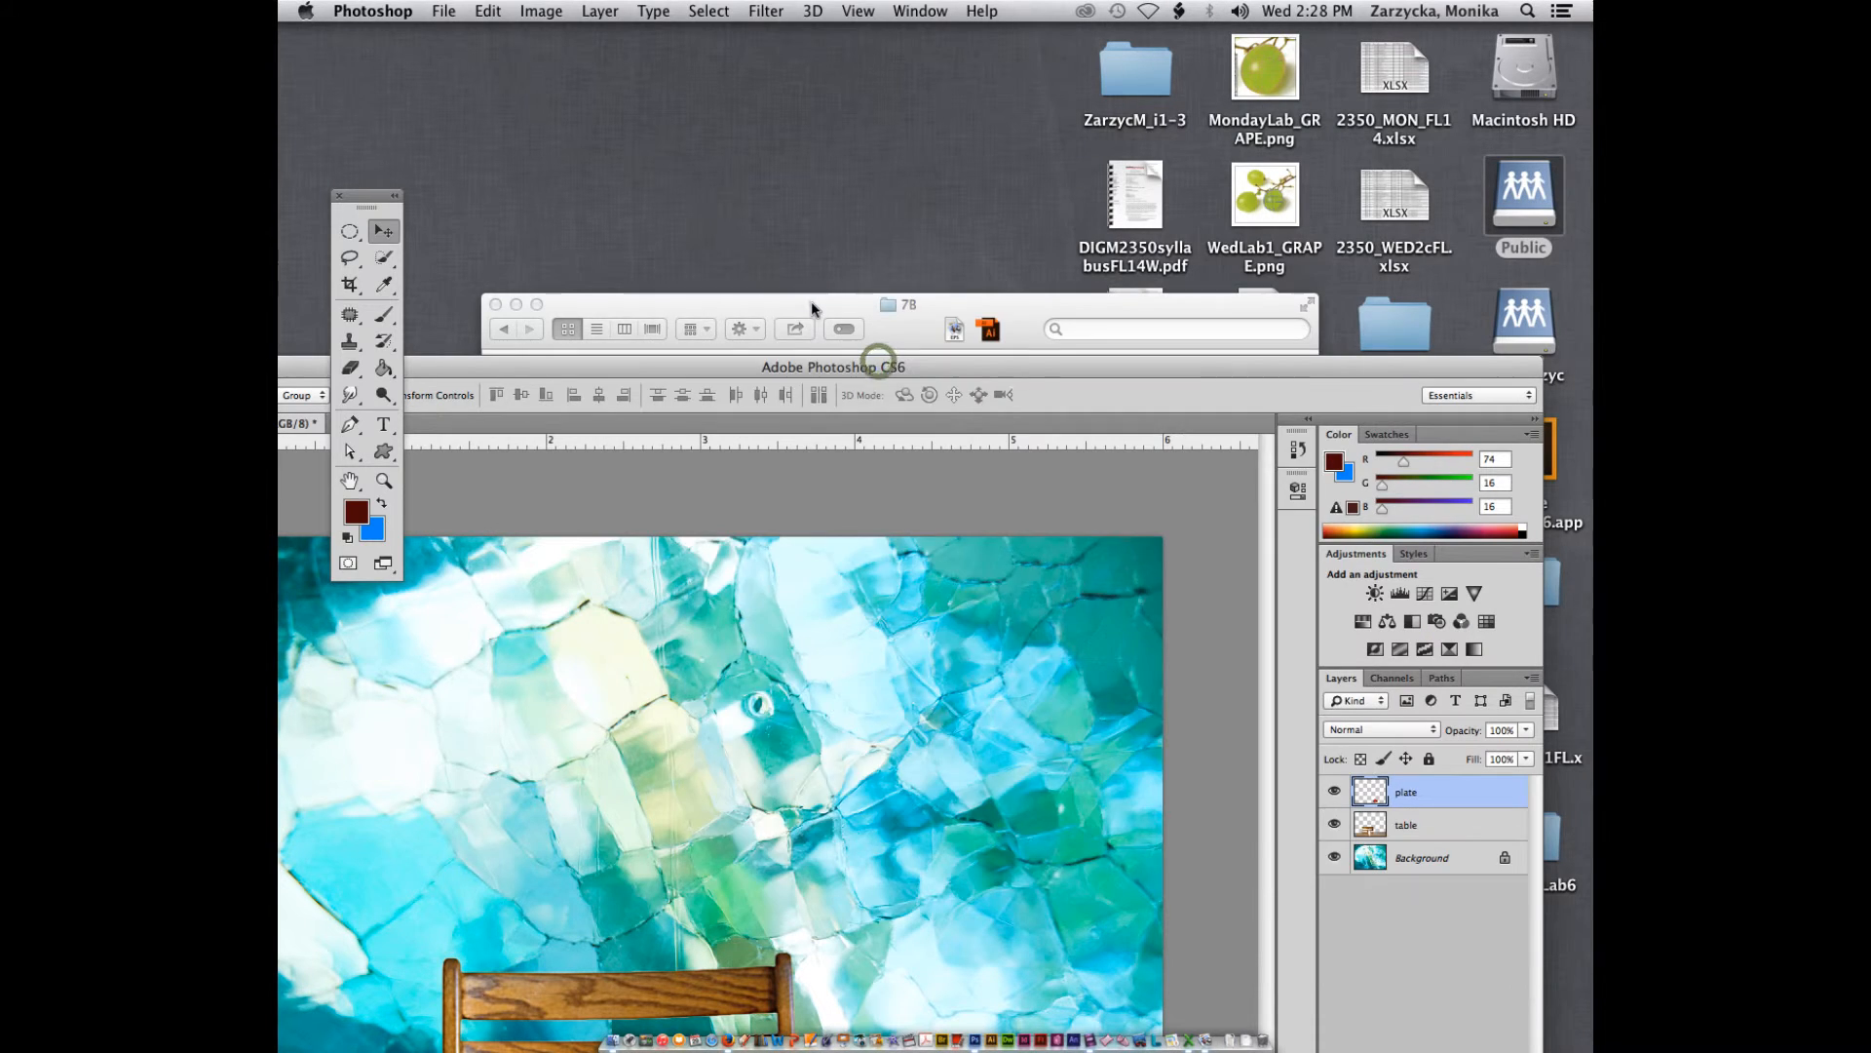
# Step: Open cupcake.jpg from the 7B folder in Photoshop with the working RGB profile assigned, and show it at 100%
pyautogui.click(811, 301)
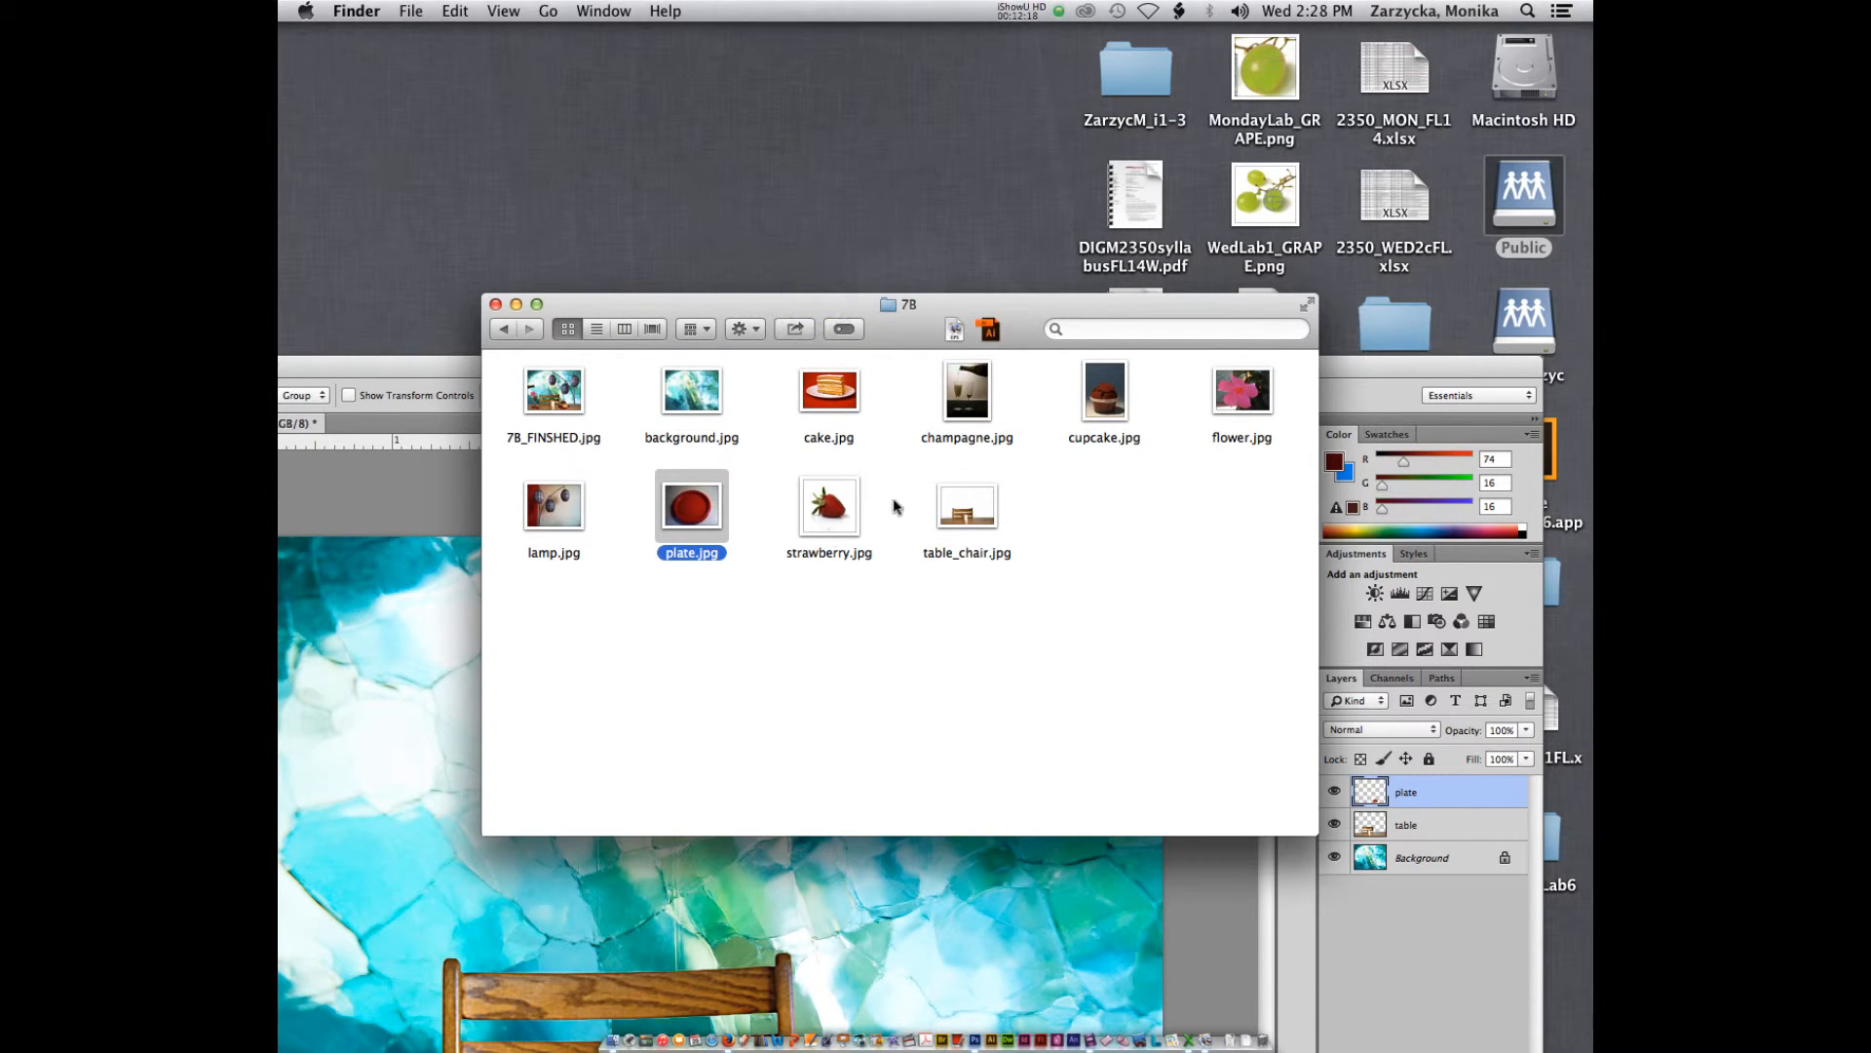
pyautogui.moveTo(1082, 385); pyautogui.dragTo(973, 1018)
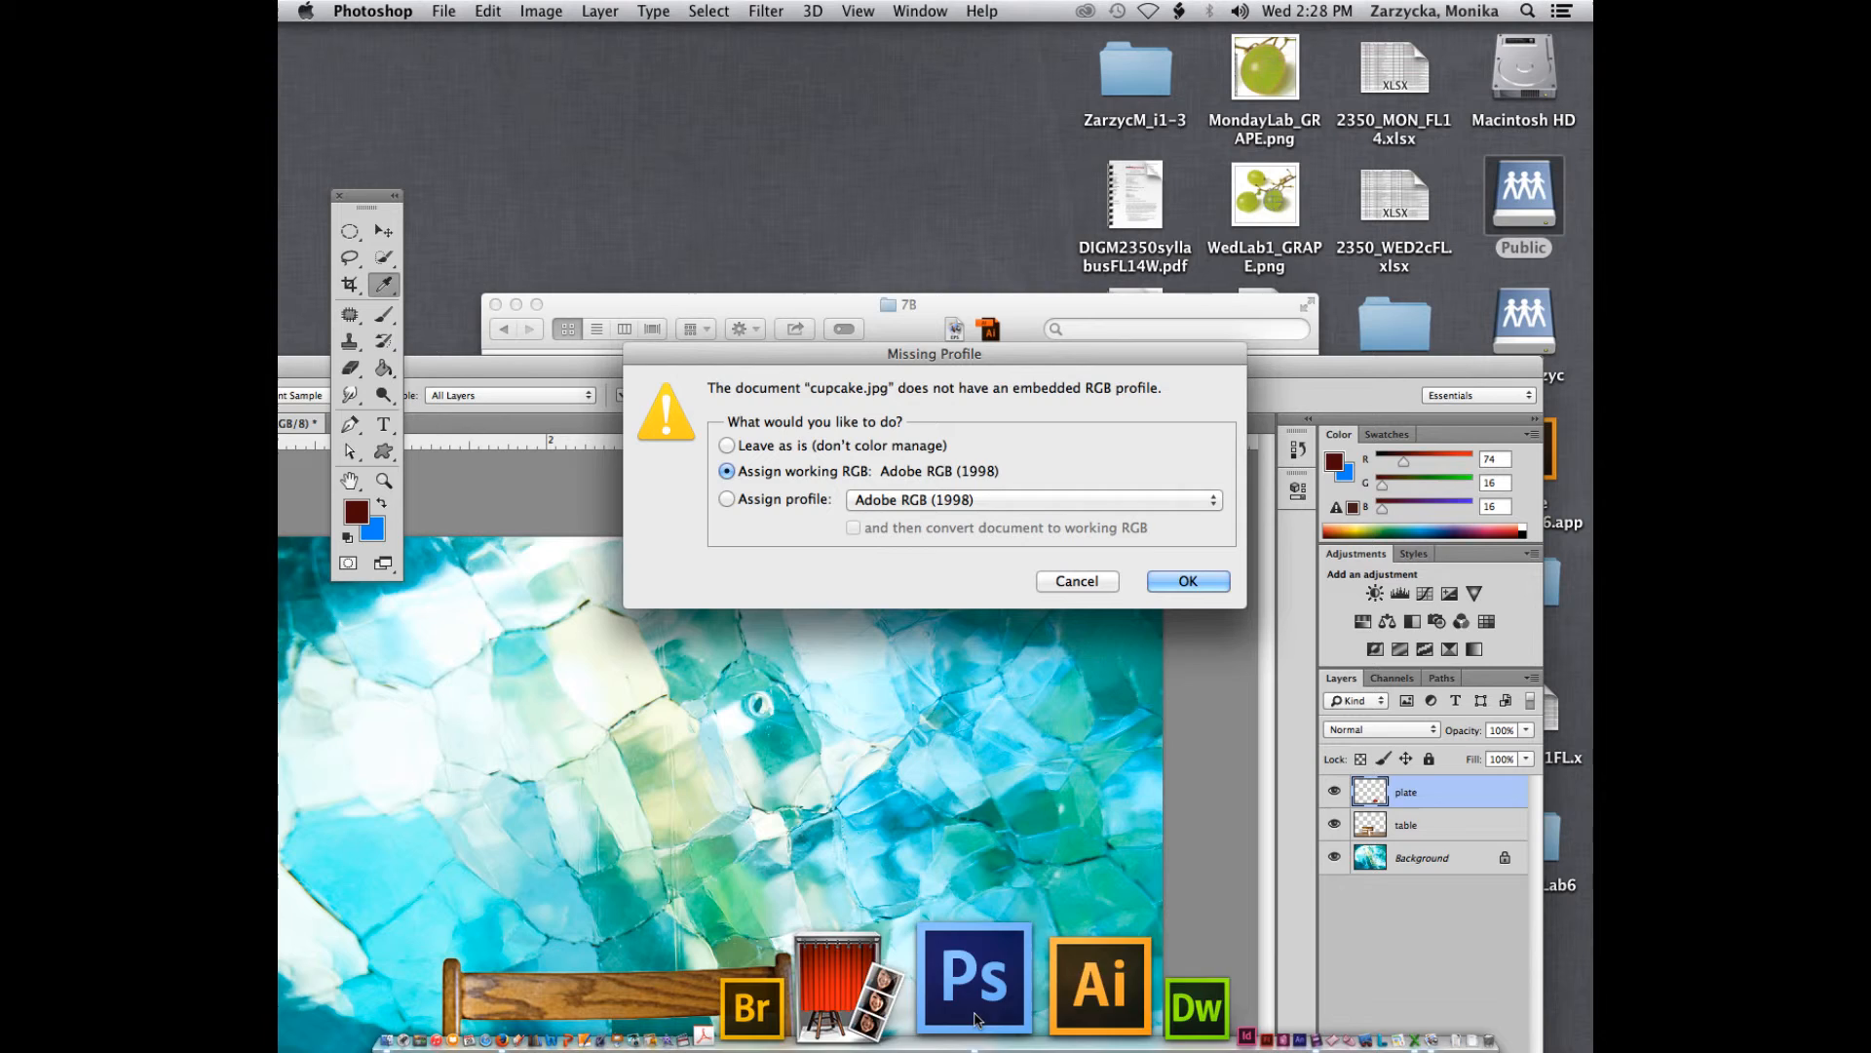
pyautogui.click(1166, 583)
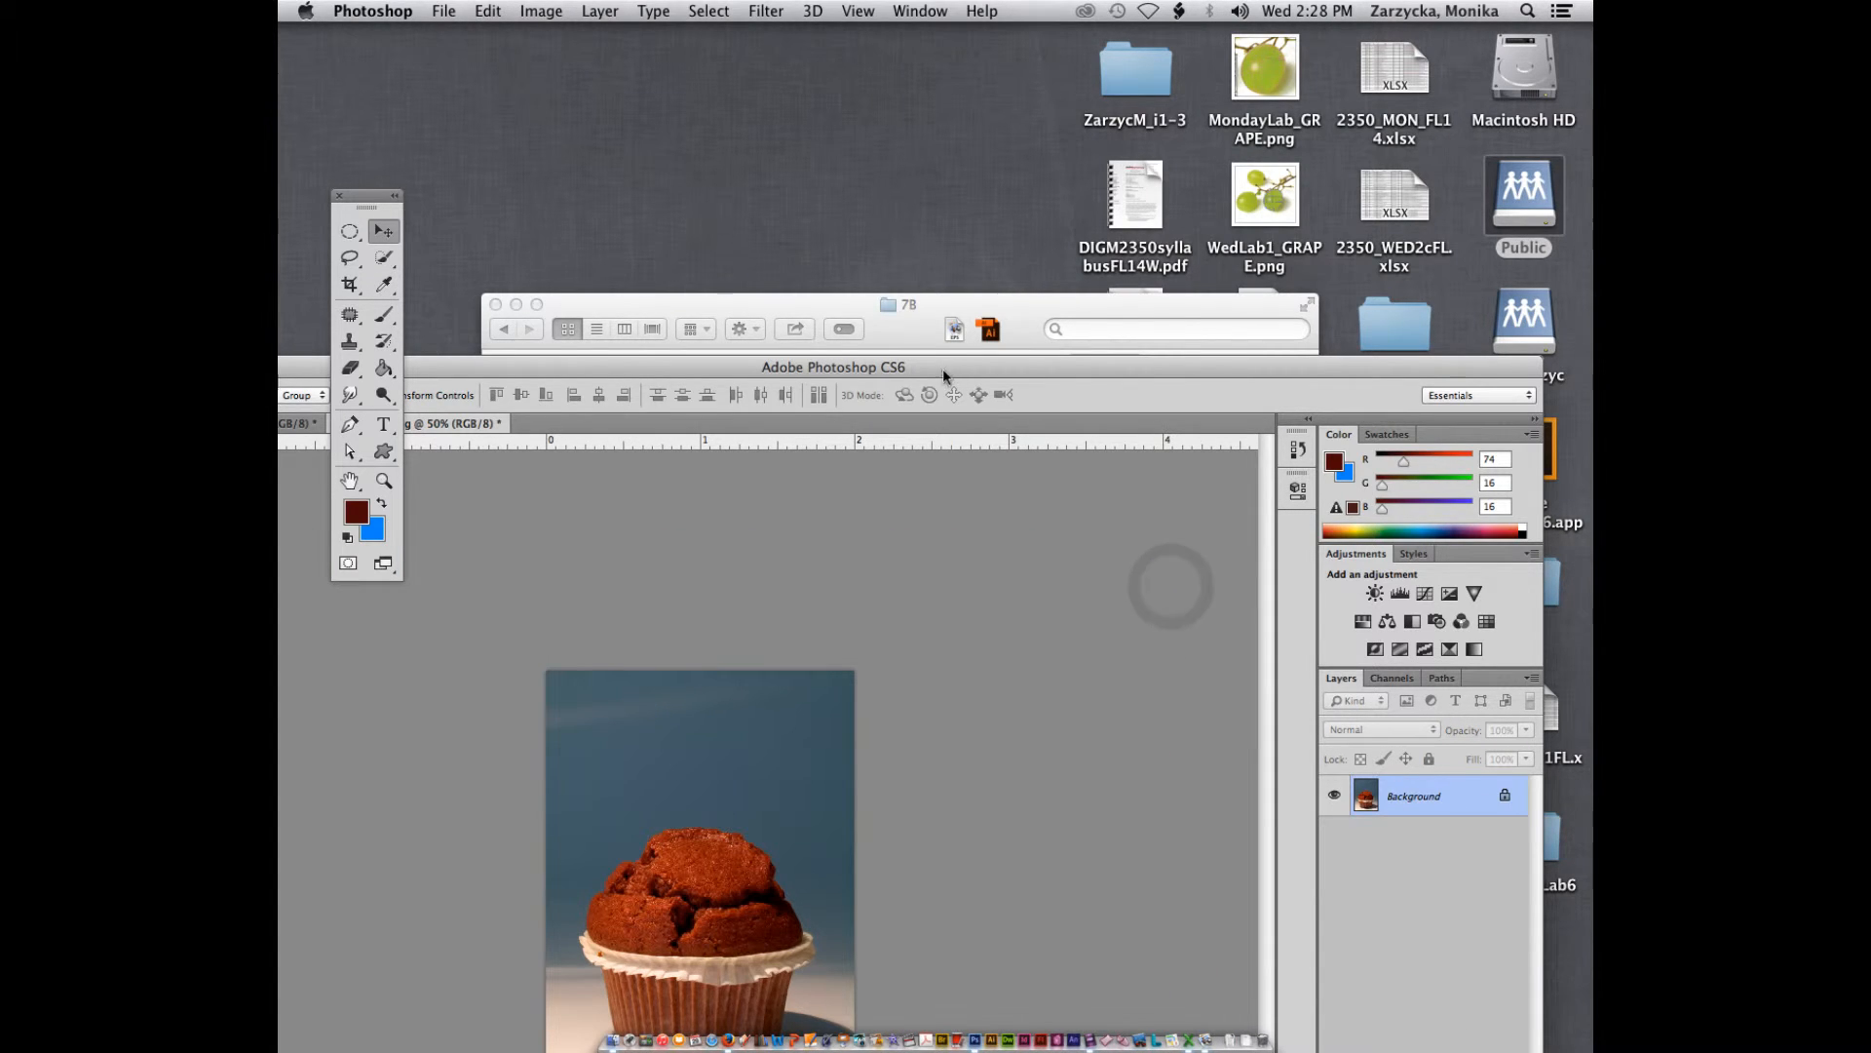
pyautogui.moveTo(943, 369); pyautogui.dragTo(1014, 115)
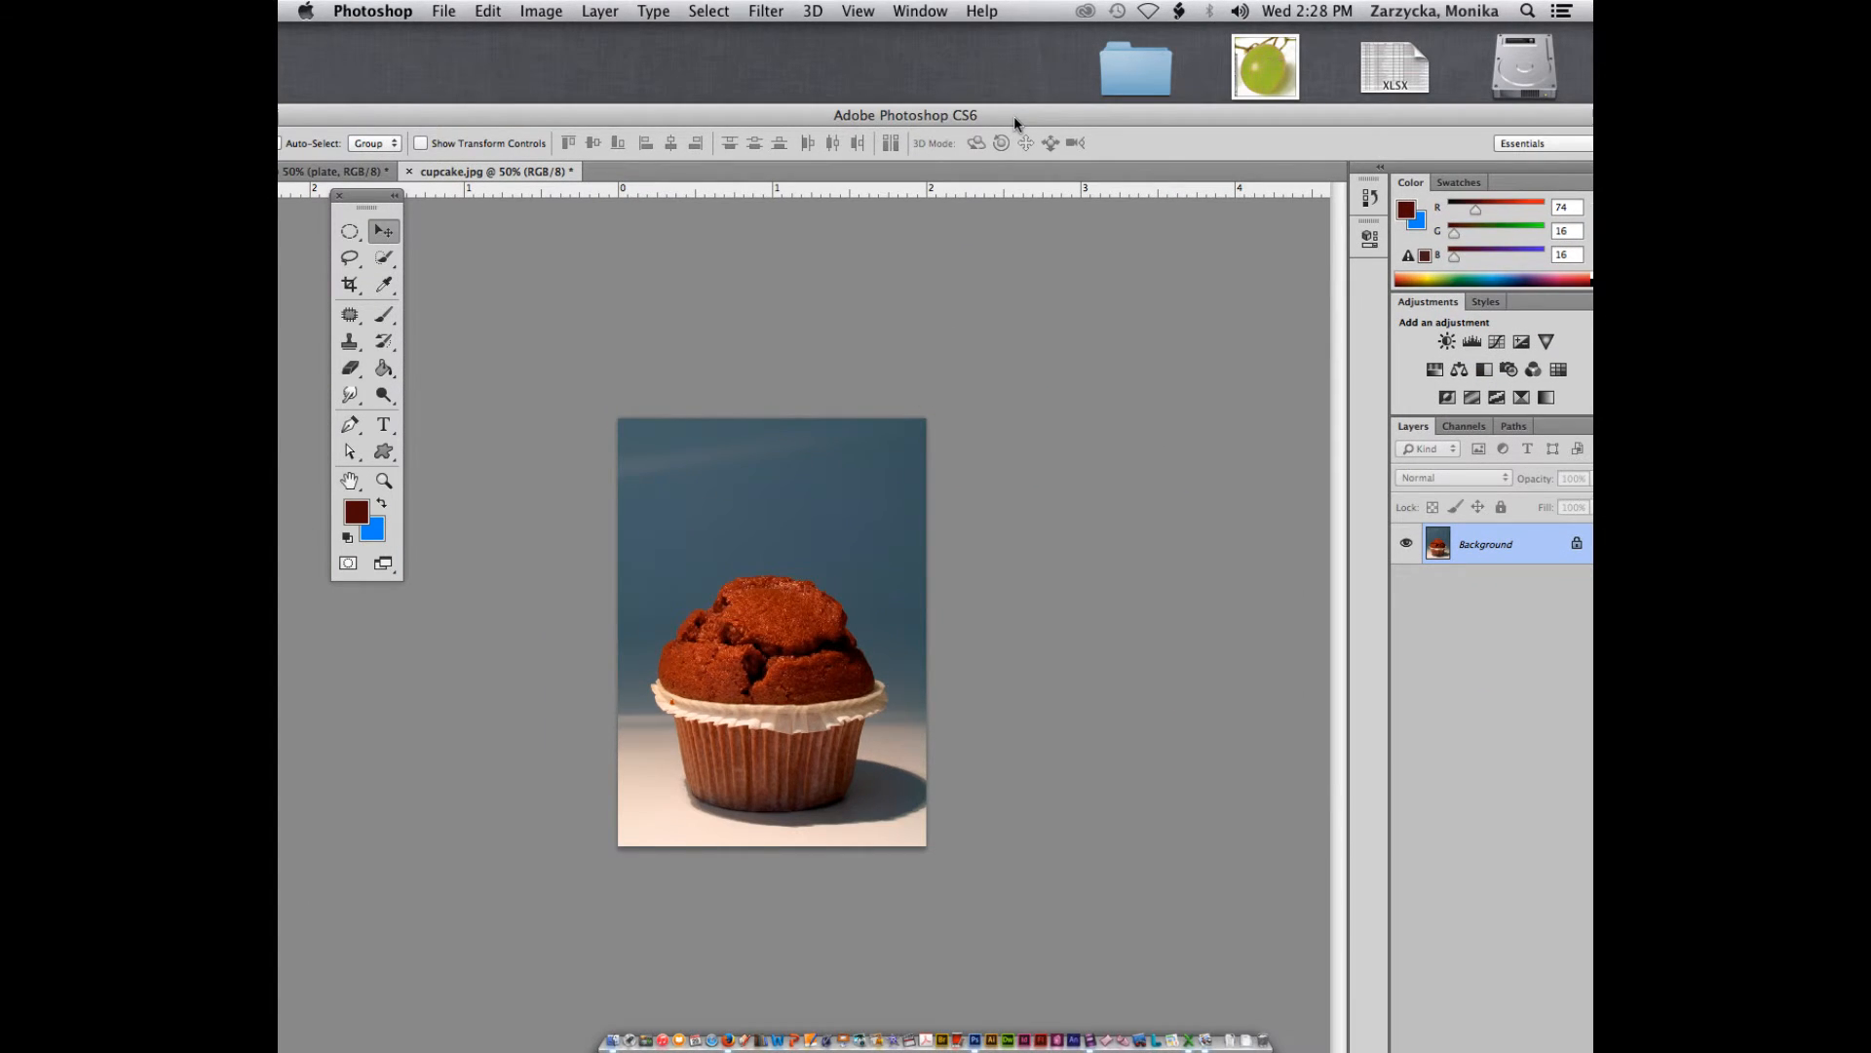
pyautogui.press('super+1')
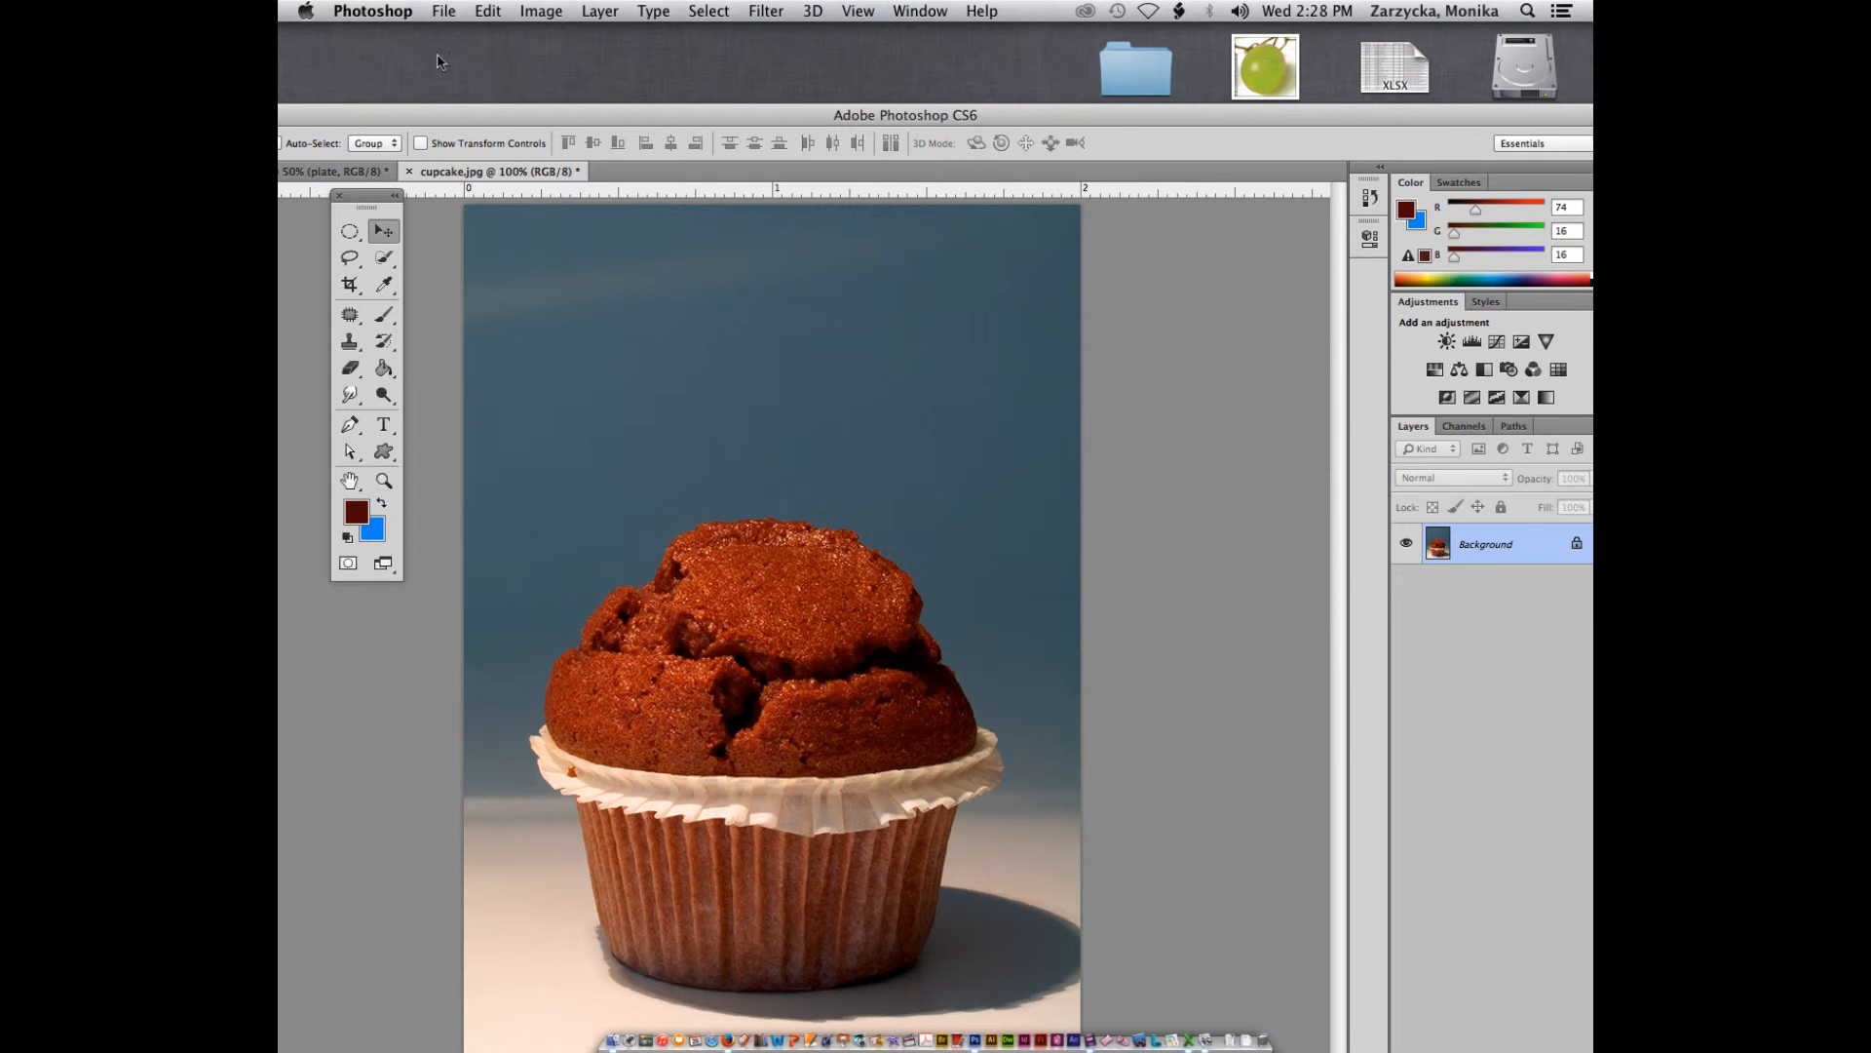
pyautogui.click(349, 257)
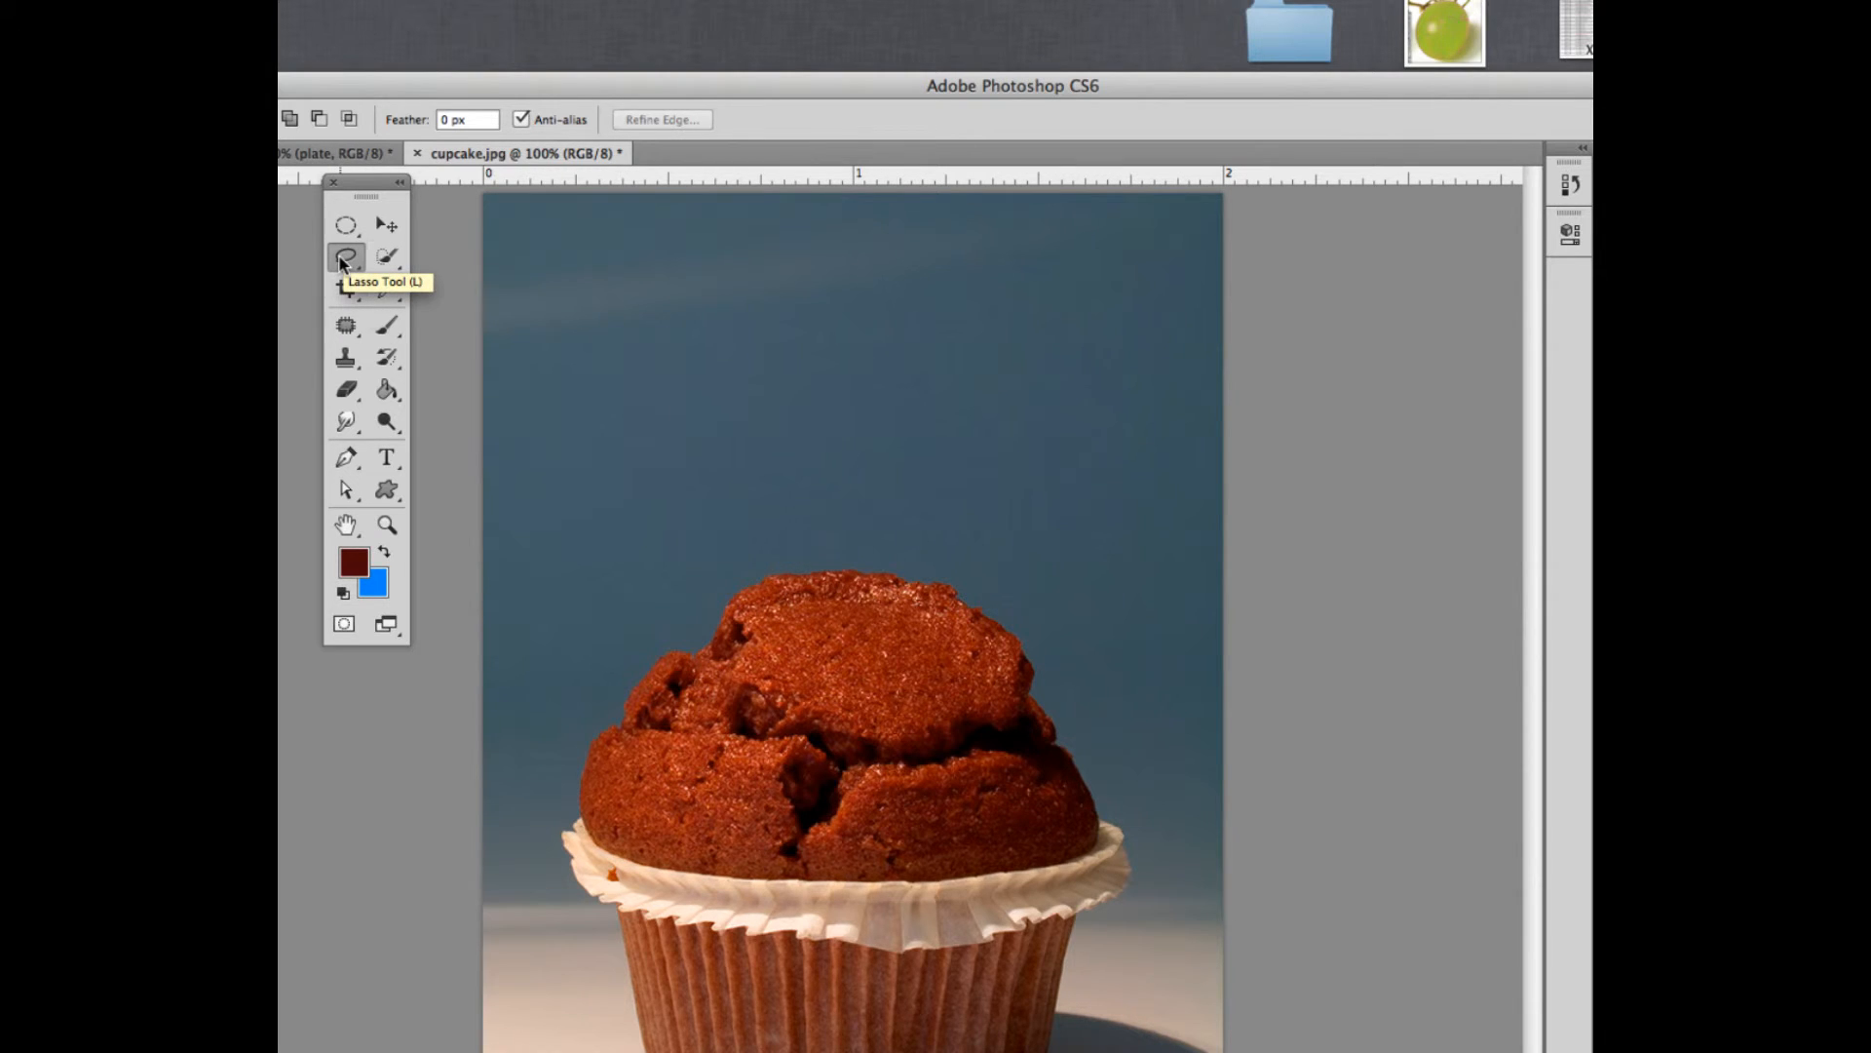
pyautogui.click(344, 260)
pyautogui.click(376, 250)
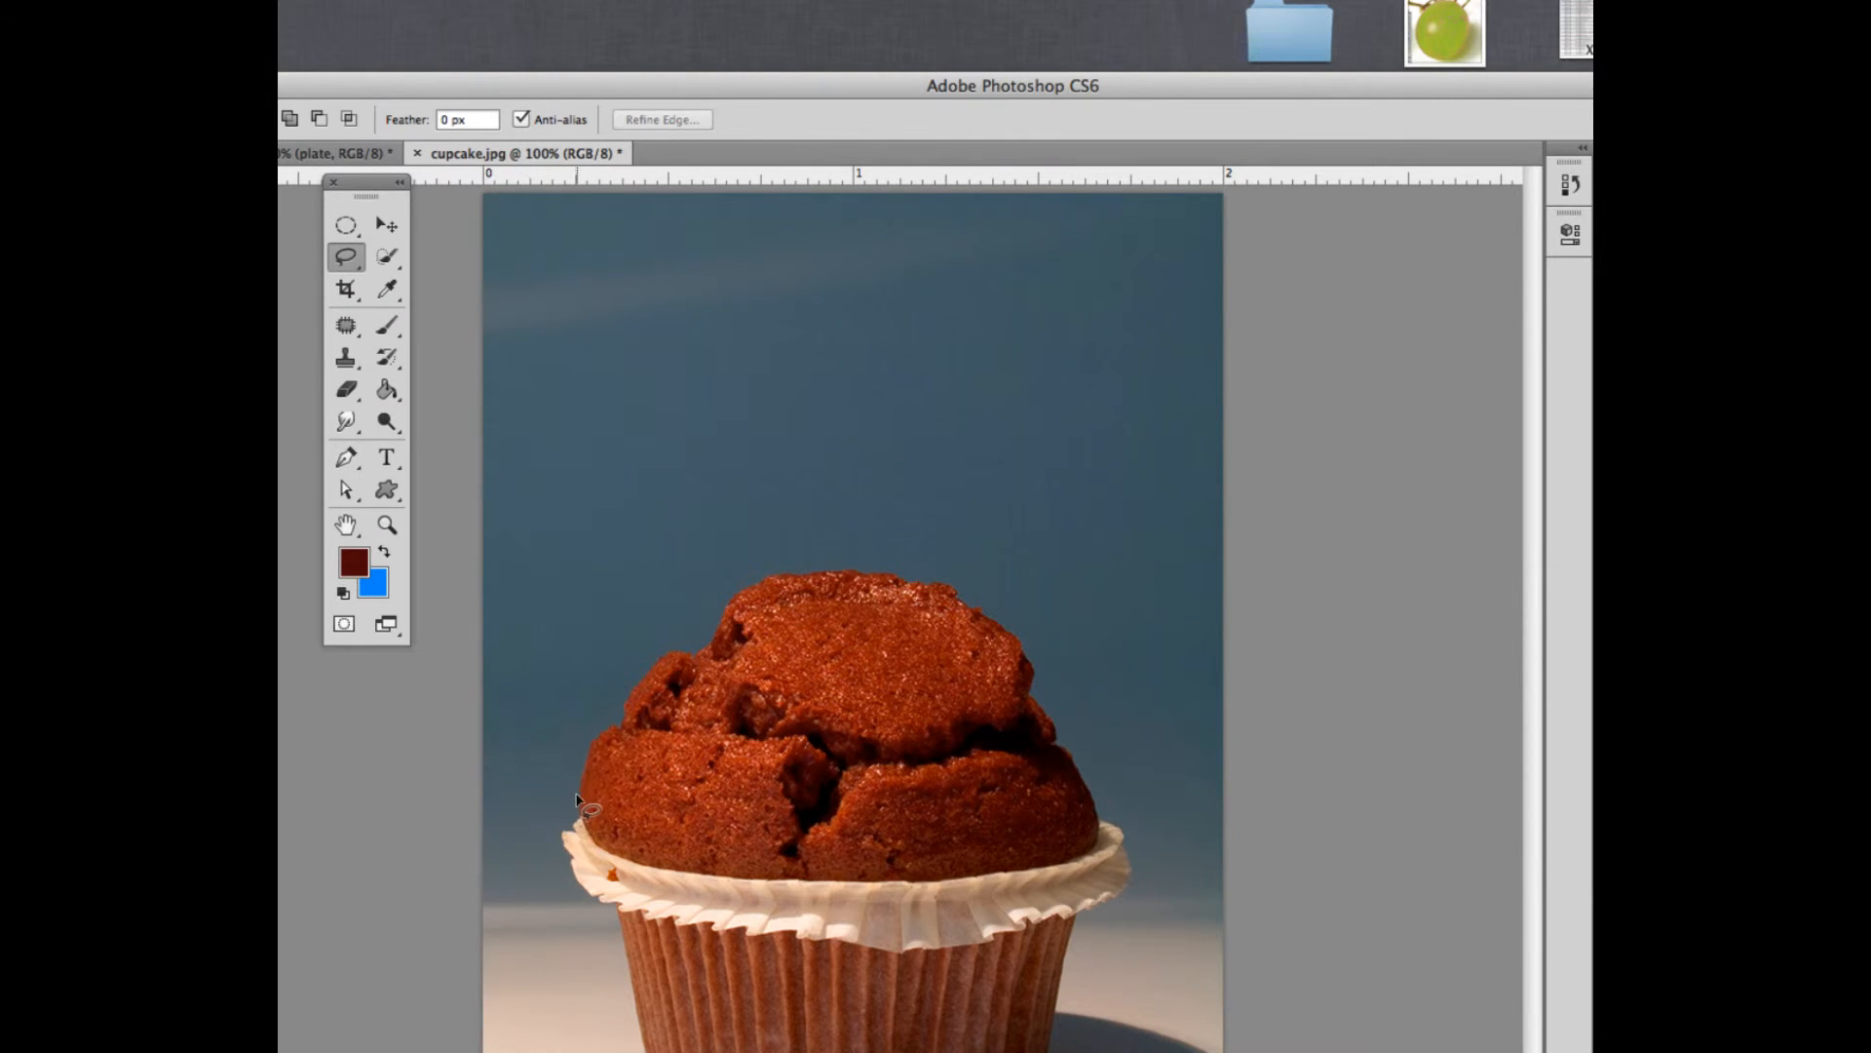
pyautogui.moveTo(577, 800)
pyautogui.mouseDown()
pyautogui.moveTo(581, 754)
pyautogui.moveTo(667, 646)
pyautogui.moveTo(715, 432)
pyautogui.moveTo(981, 510)
pyautogui.moveTo(979, 590)
pyautogui.moveTo(1129, 822)
pyautogui.moveTo(1130, 911)
pyautogui.mouseUp()
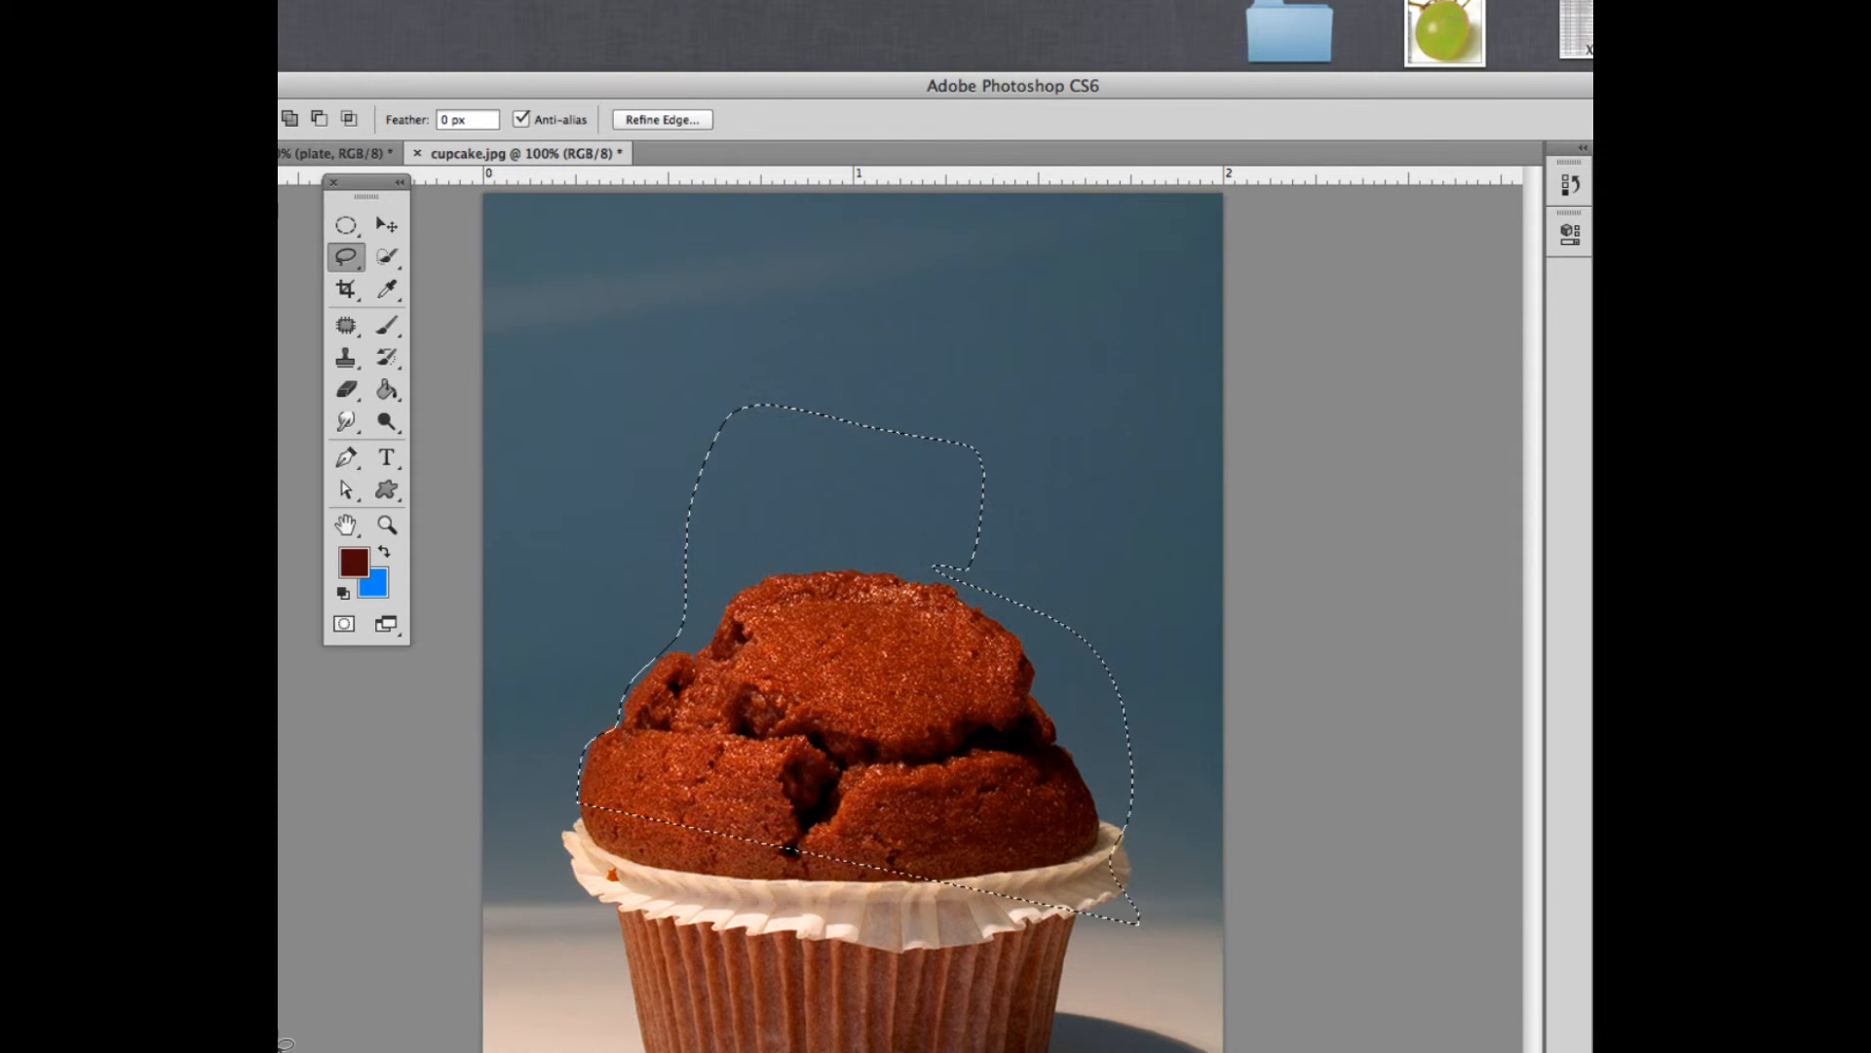
pyautogui.click(468, 741)
# Step: Trace the whole cupcake and its paper wrapper with the Magnetic Lasso and close the outline into a selection
pyautogui.click(345, 256)
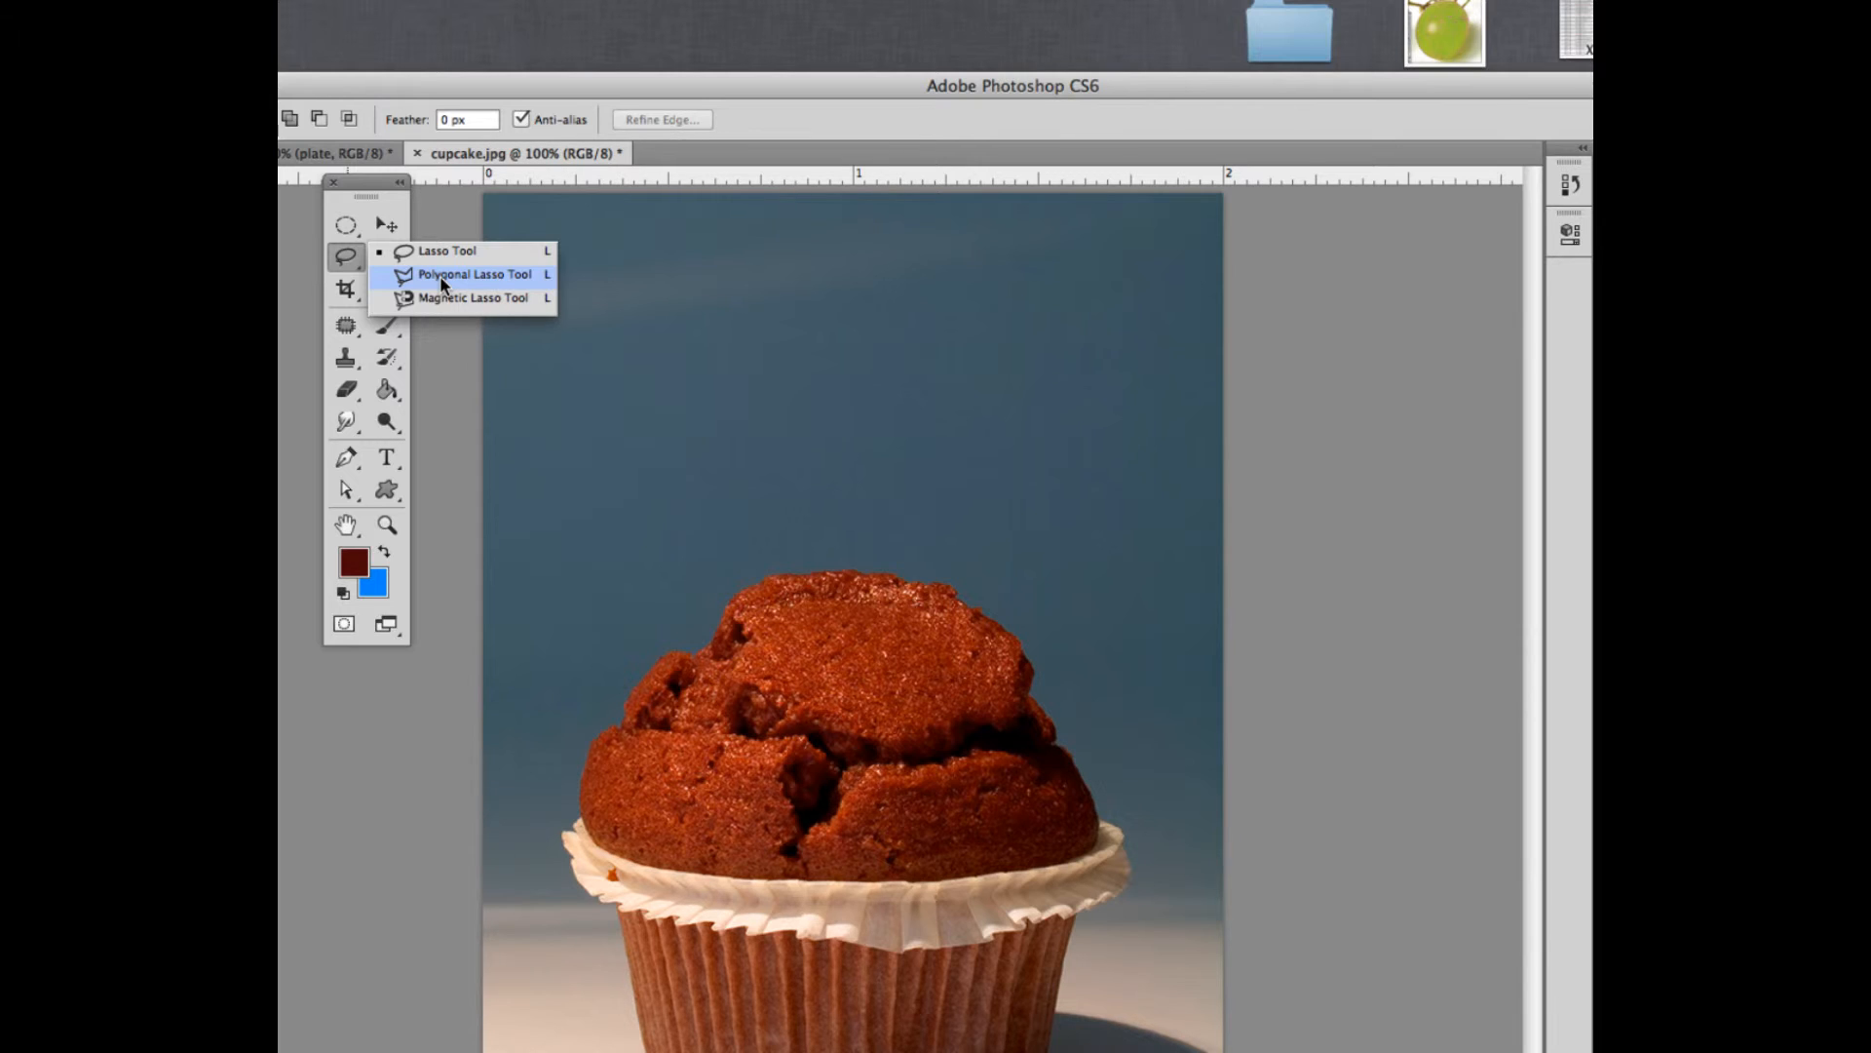
pyautogui.click(441, 299)
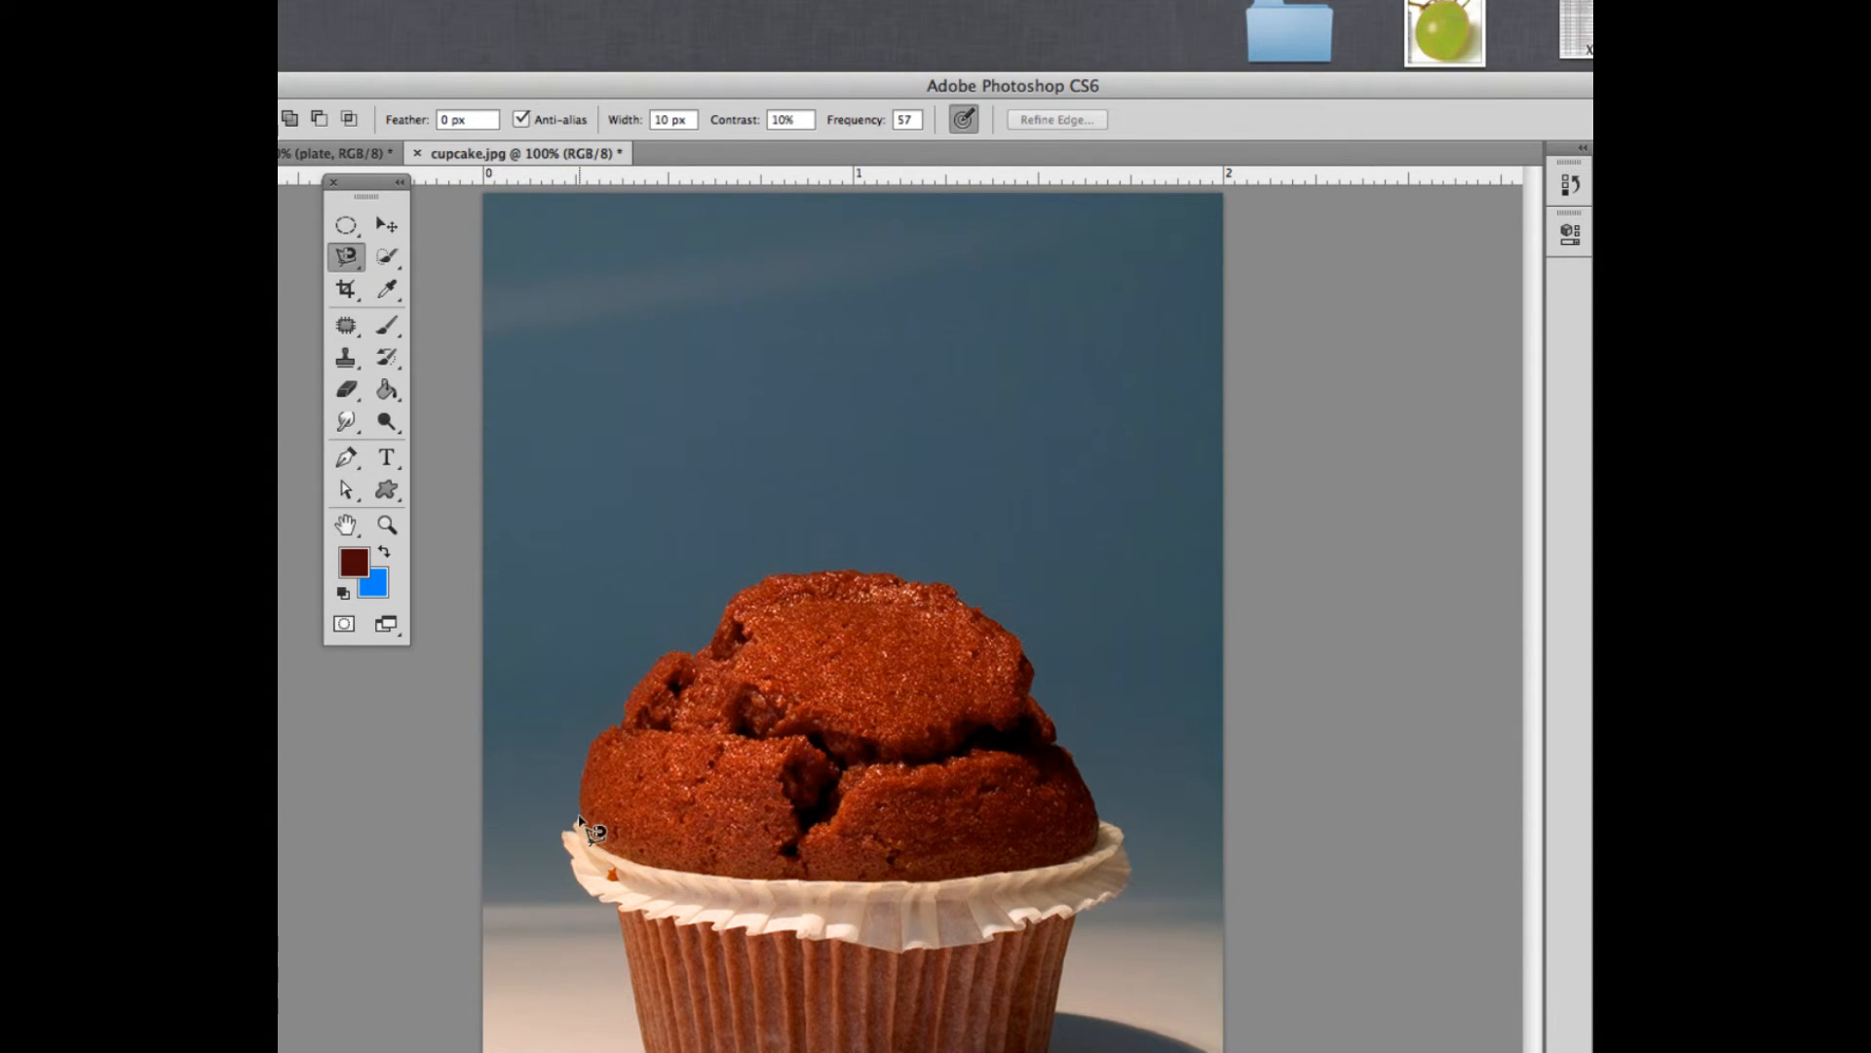
pyautogui.click(579, 817)
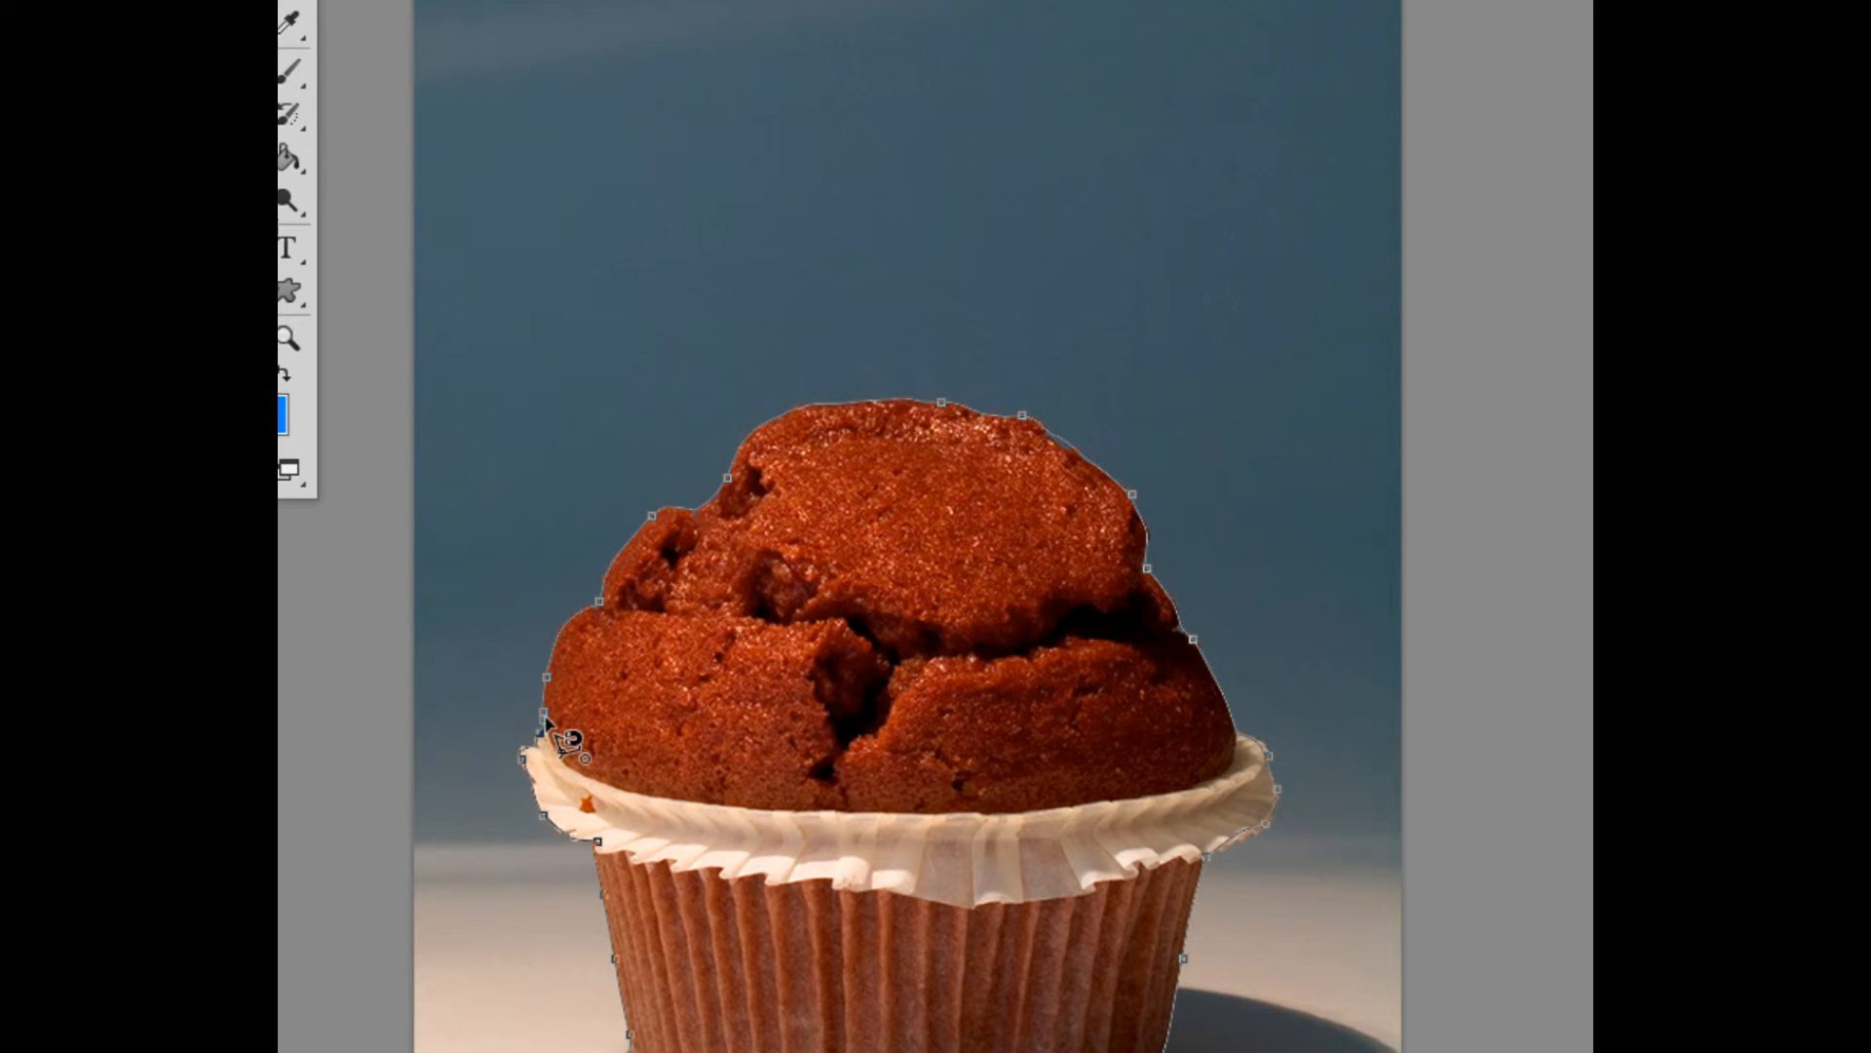
pyautogui.click(546, 717)
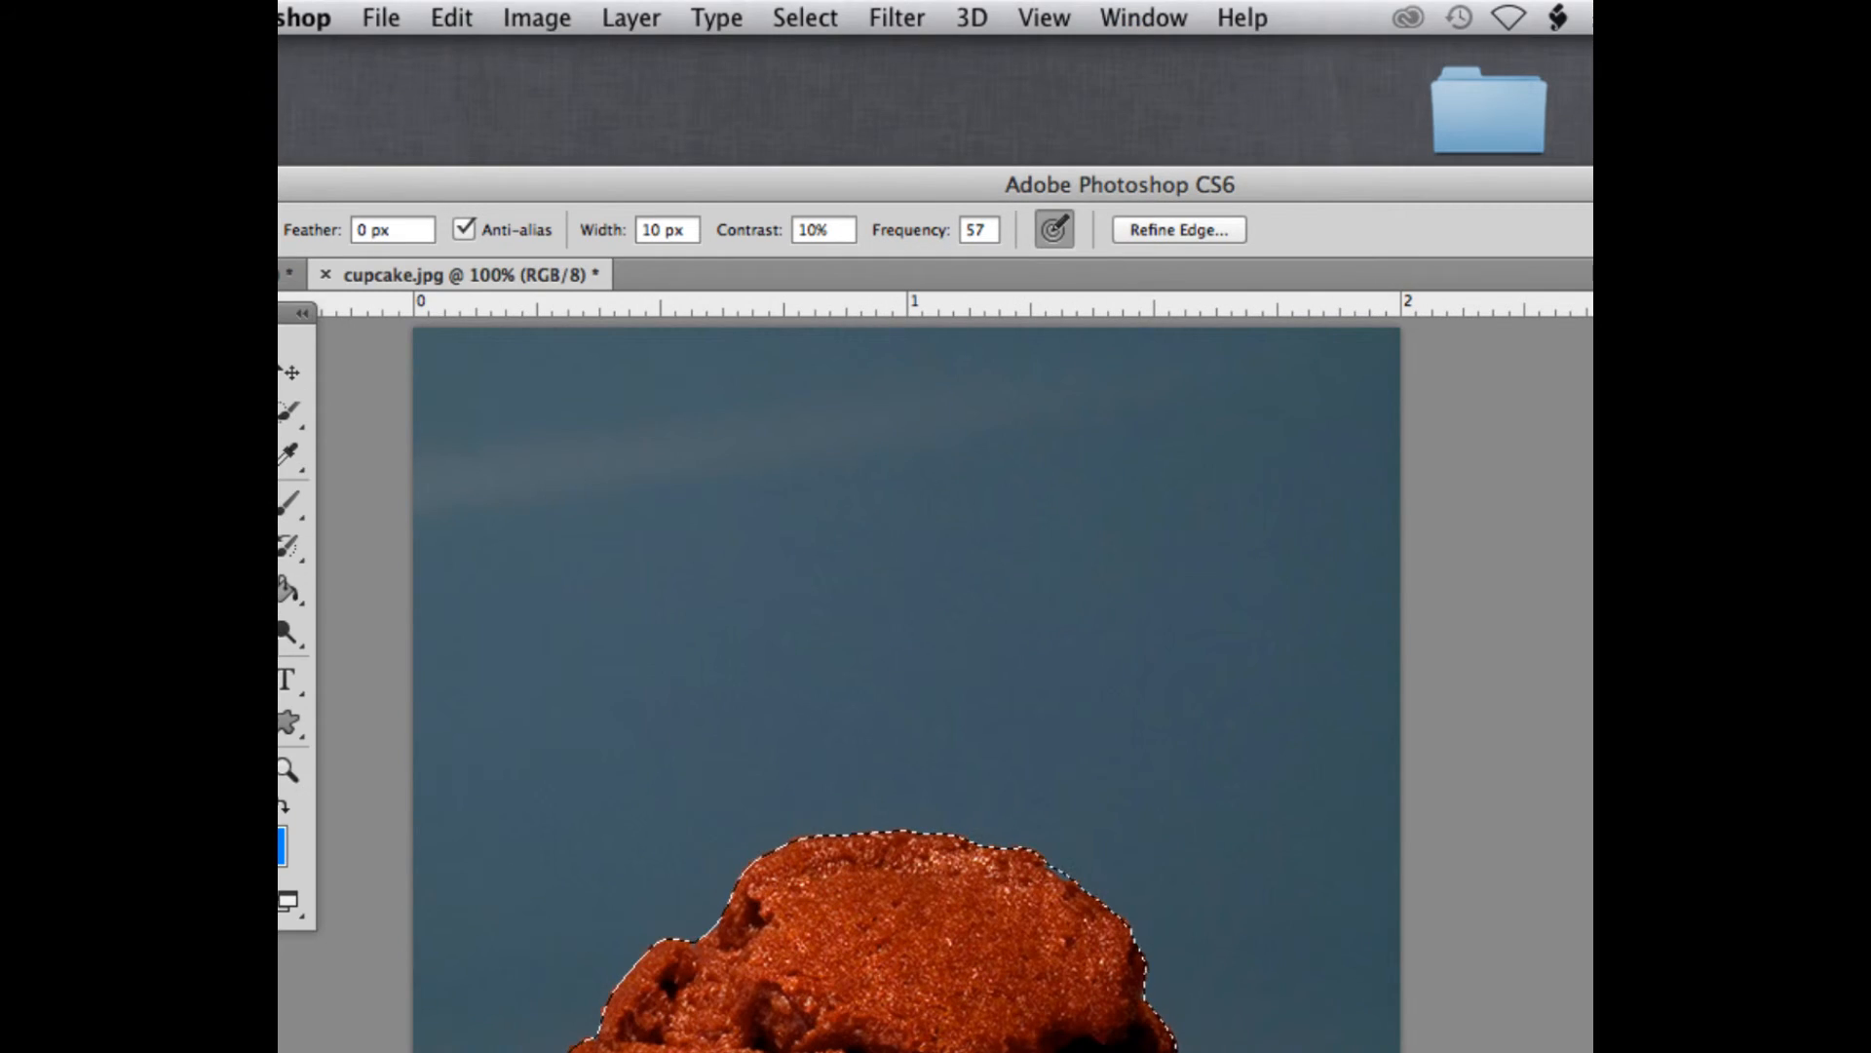
# Step: Subtract the stray background at the wrapper's lower-left base from the selection with the Lasso tool
pyautogui.press('super+Tab')
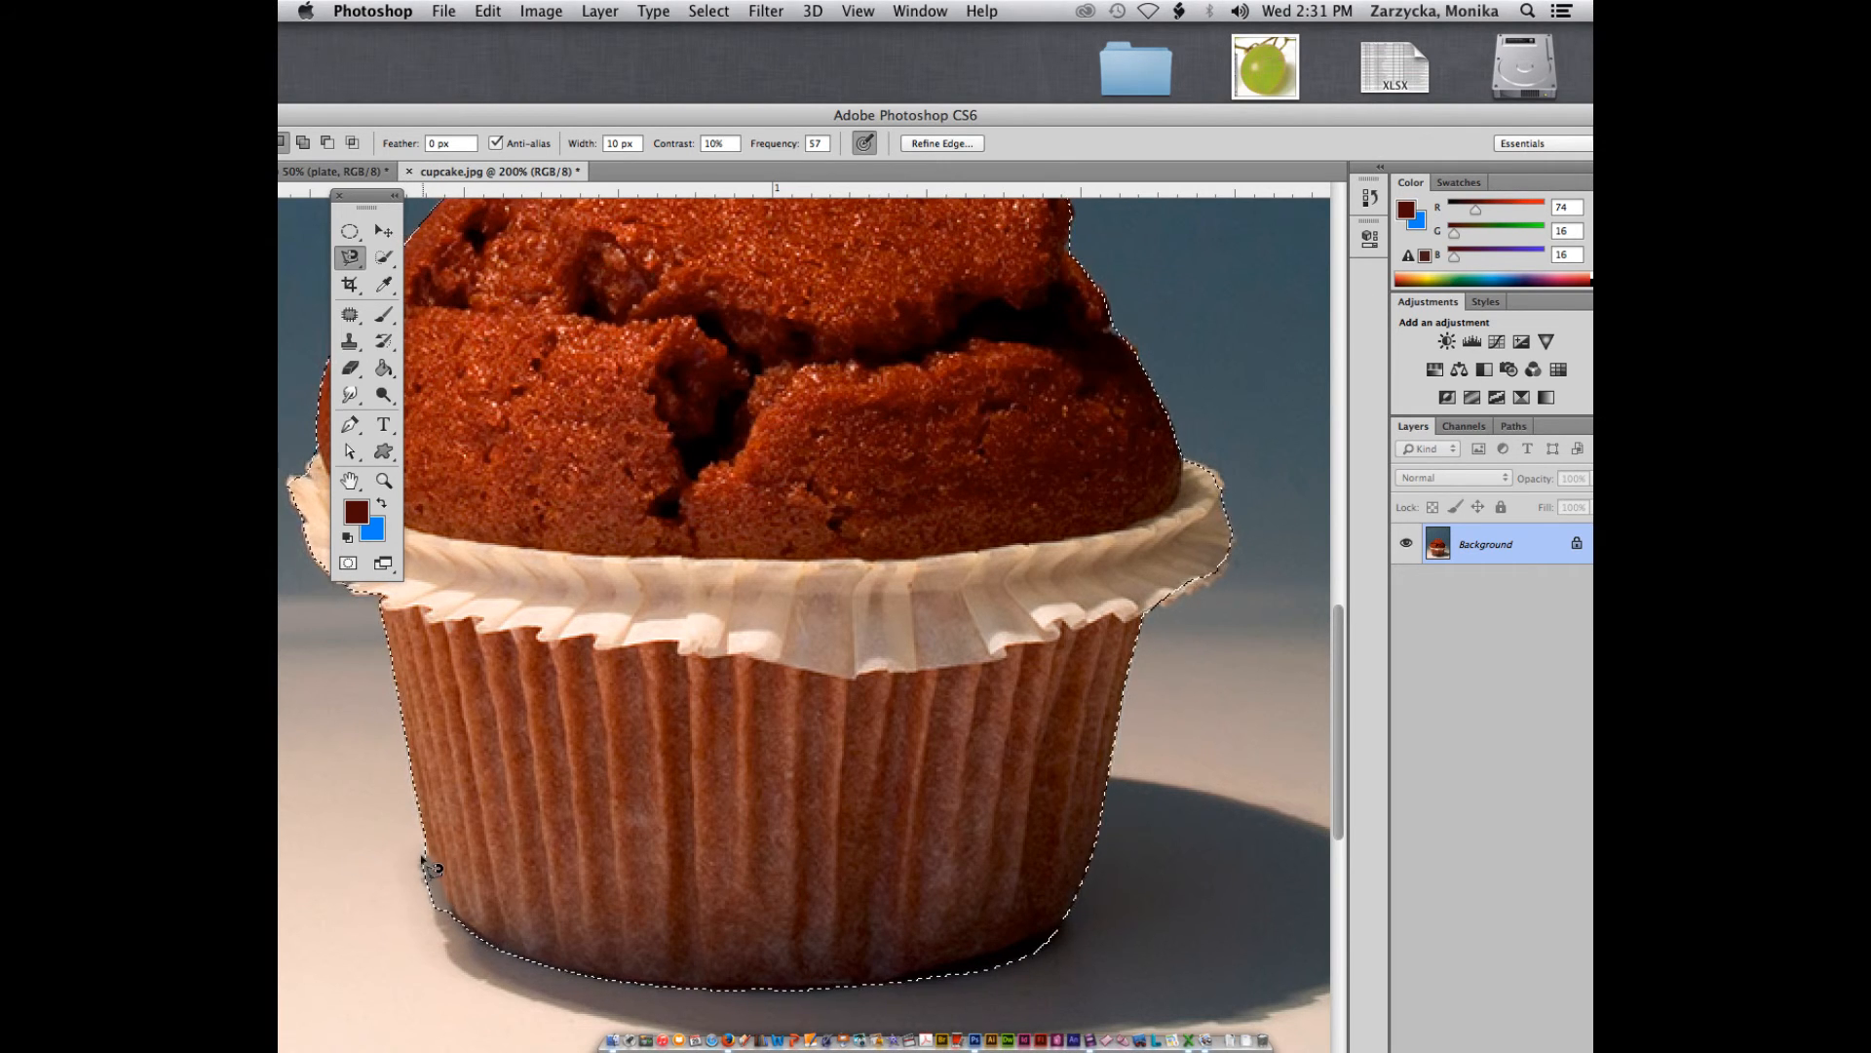
pyautogui.click(343, 259)
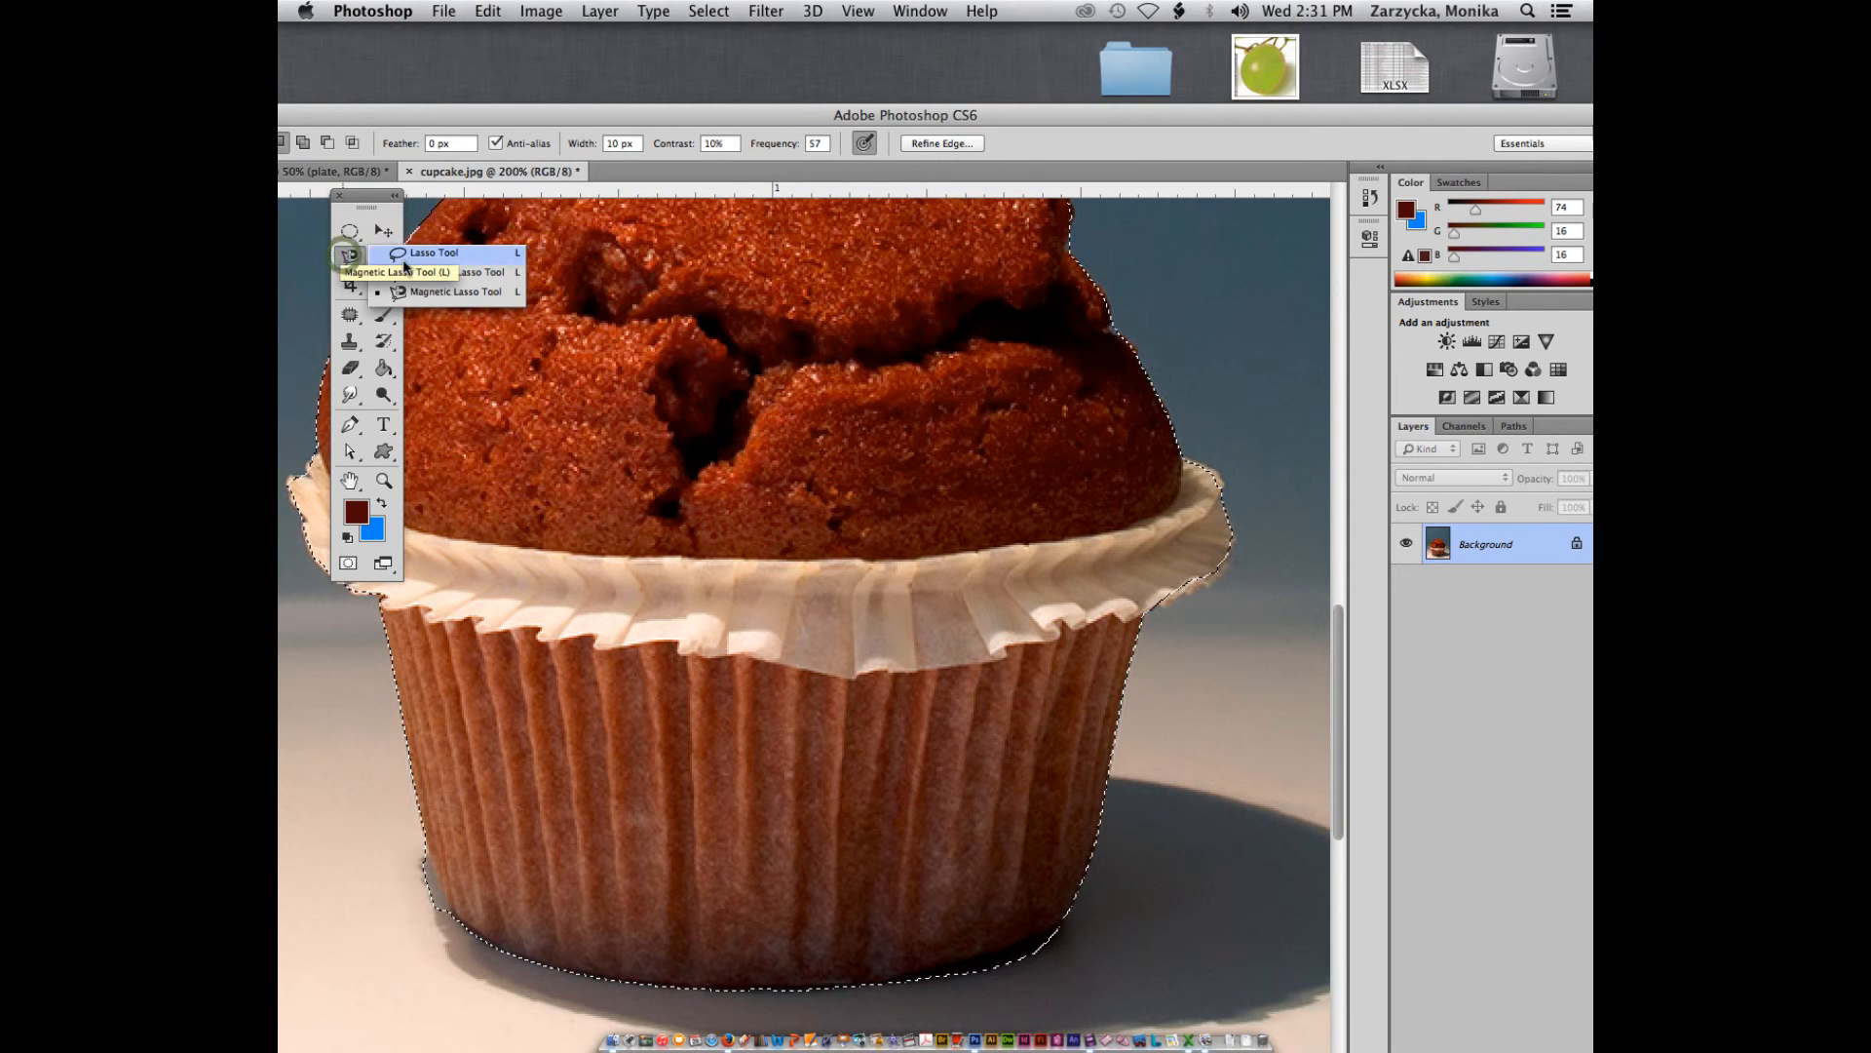
pyautogui.click(421, 255)
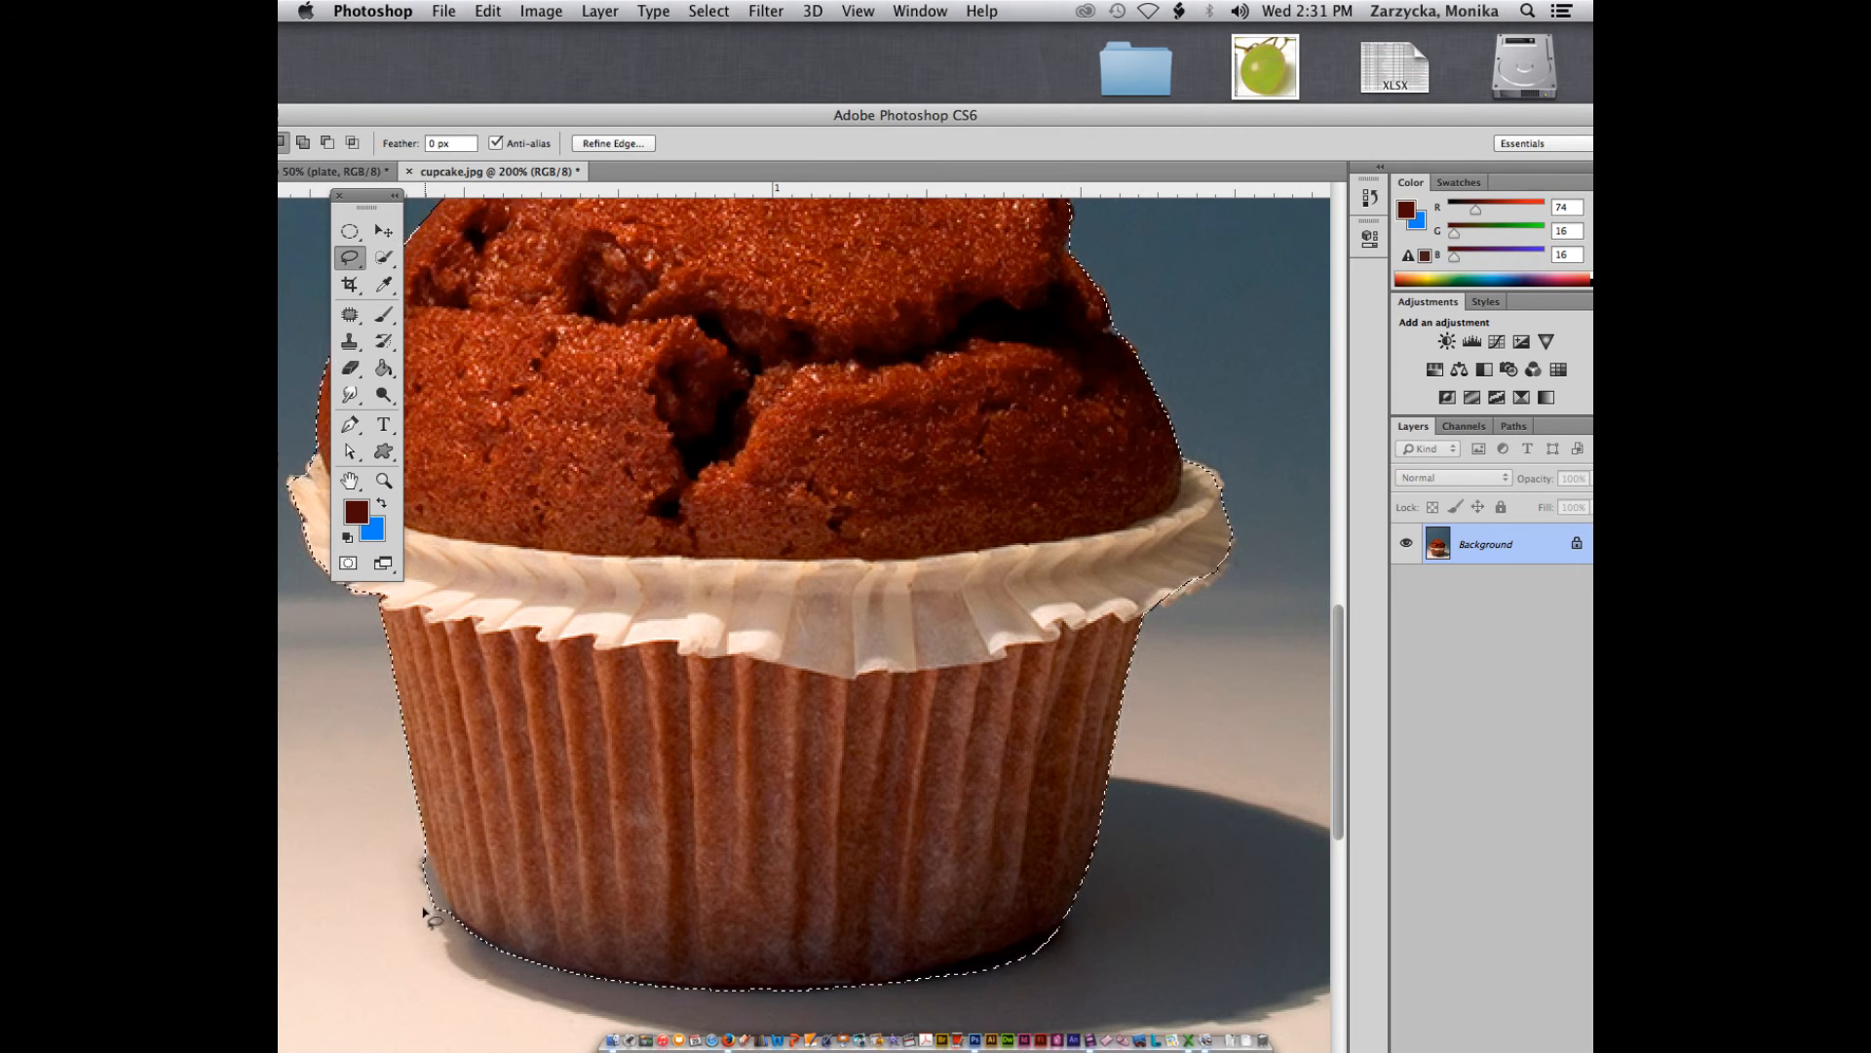
pyautogui.press('alt')
pyautogui.moveTo(430, 870); pyautogui.dragTo(447, 924)
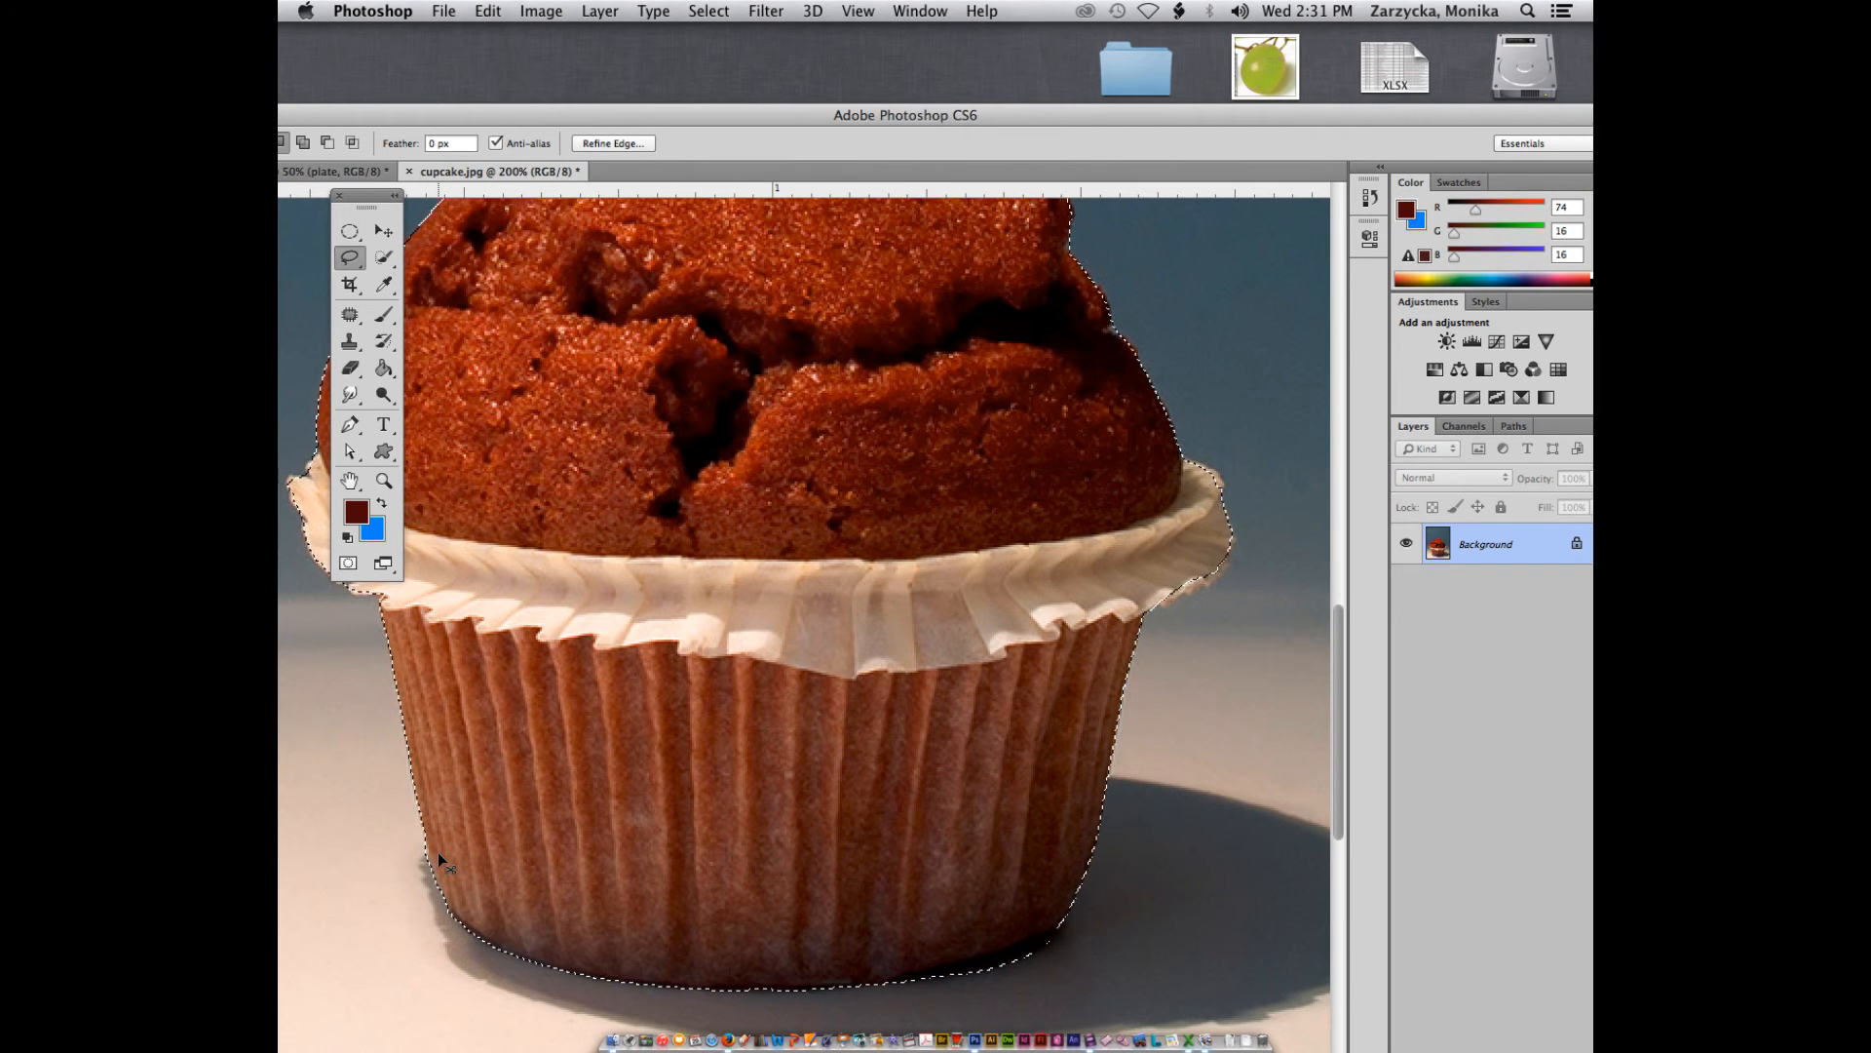
pyautogui.press('super+plus')
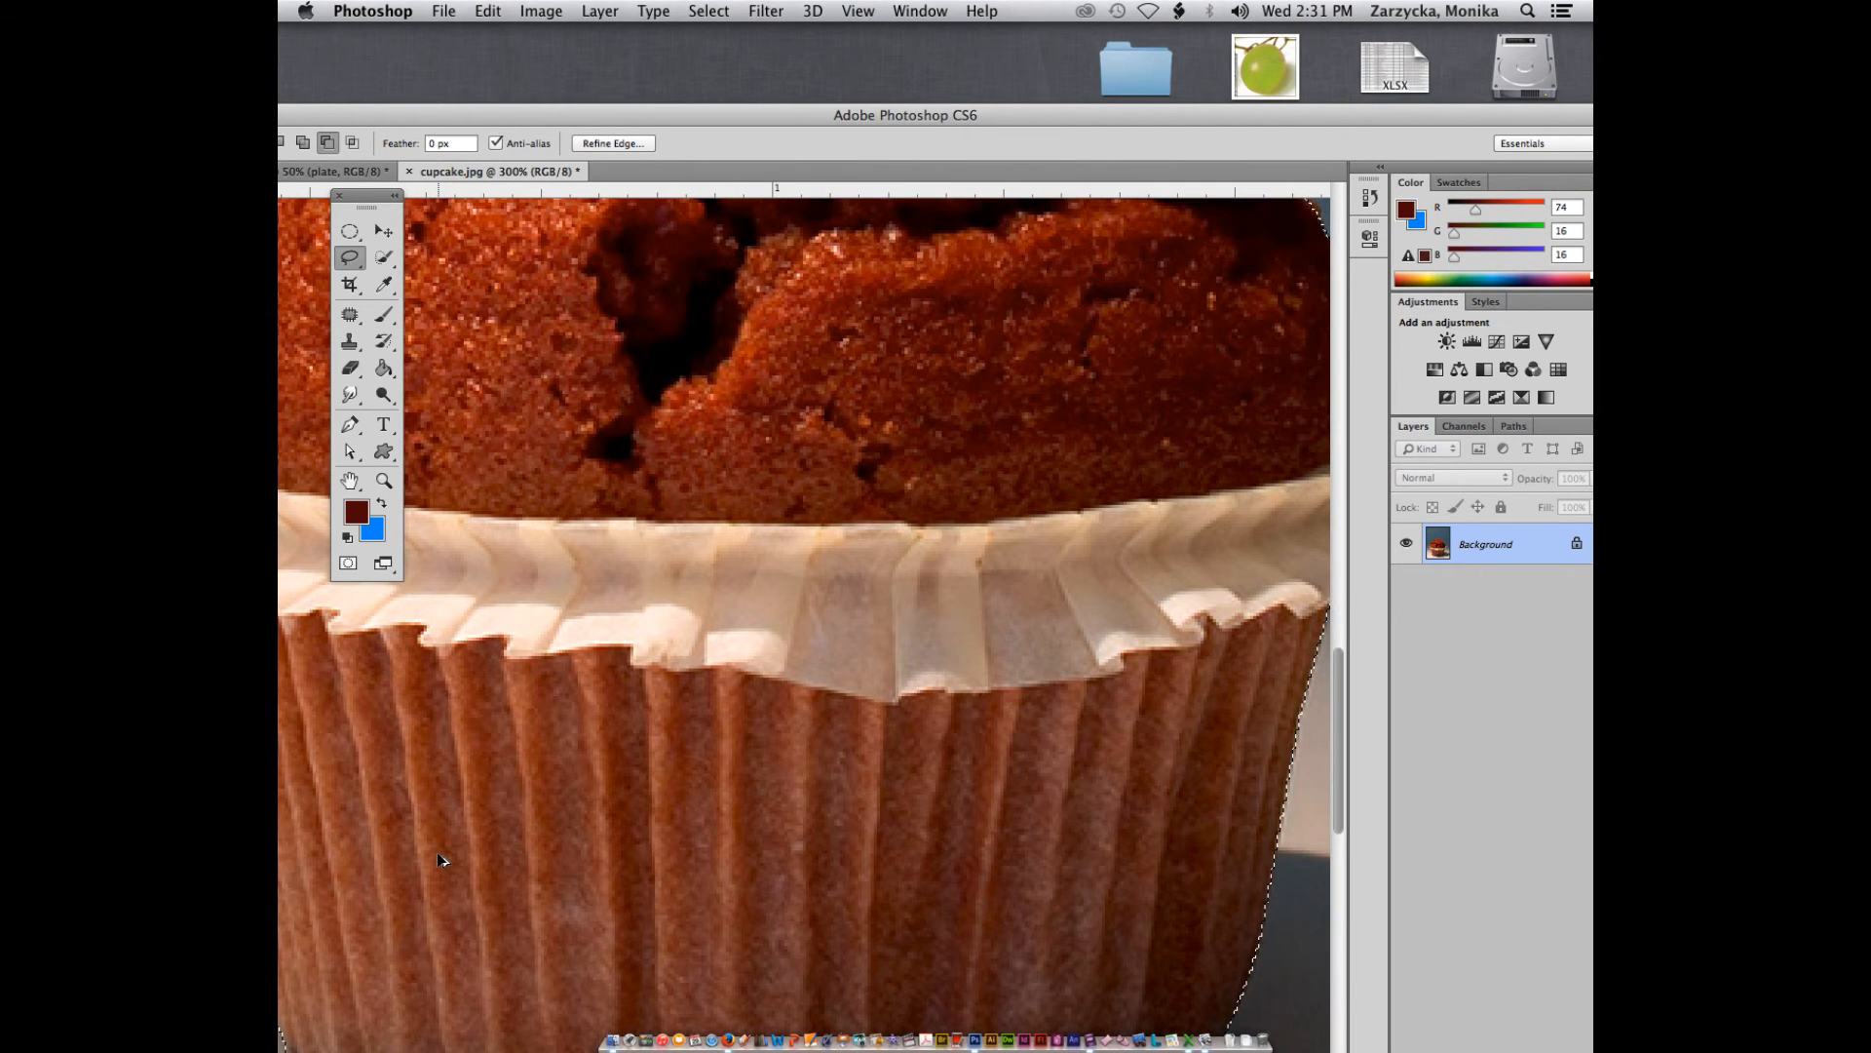
pyautogui.press('super+minus')
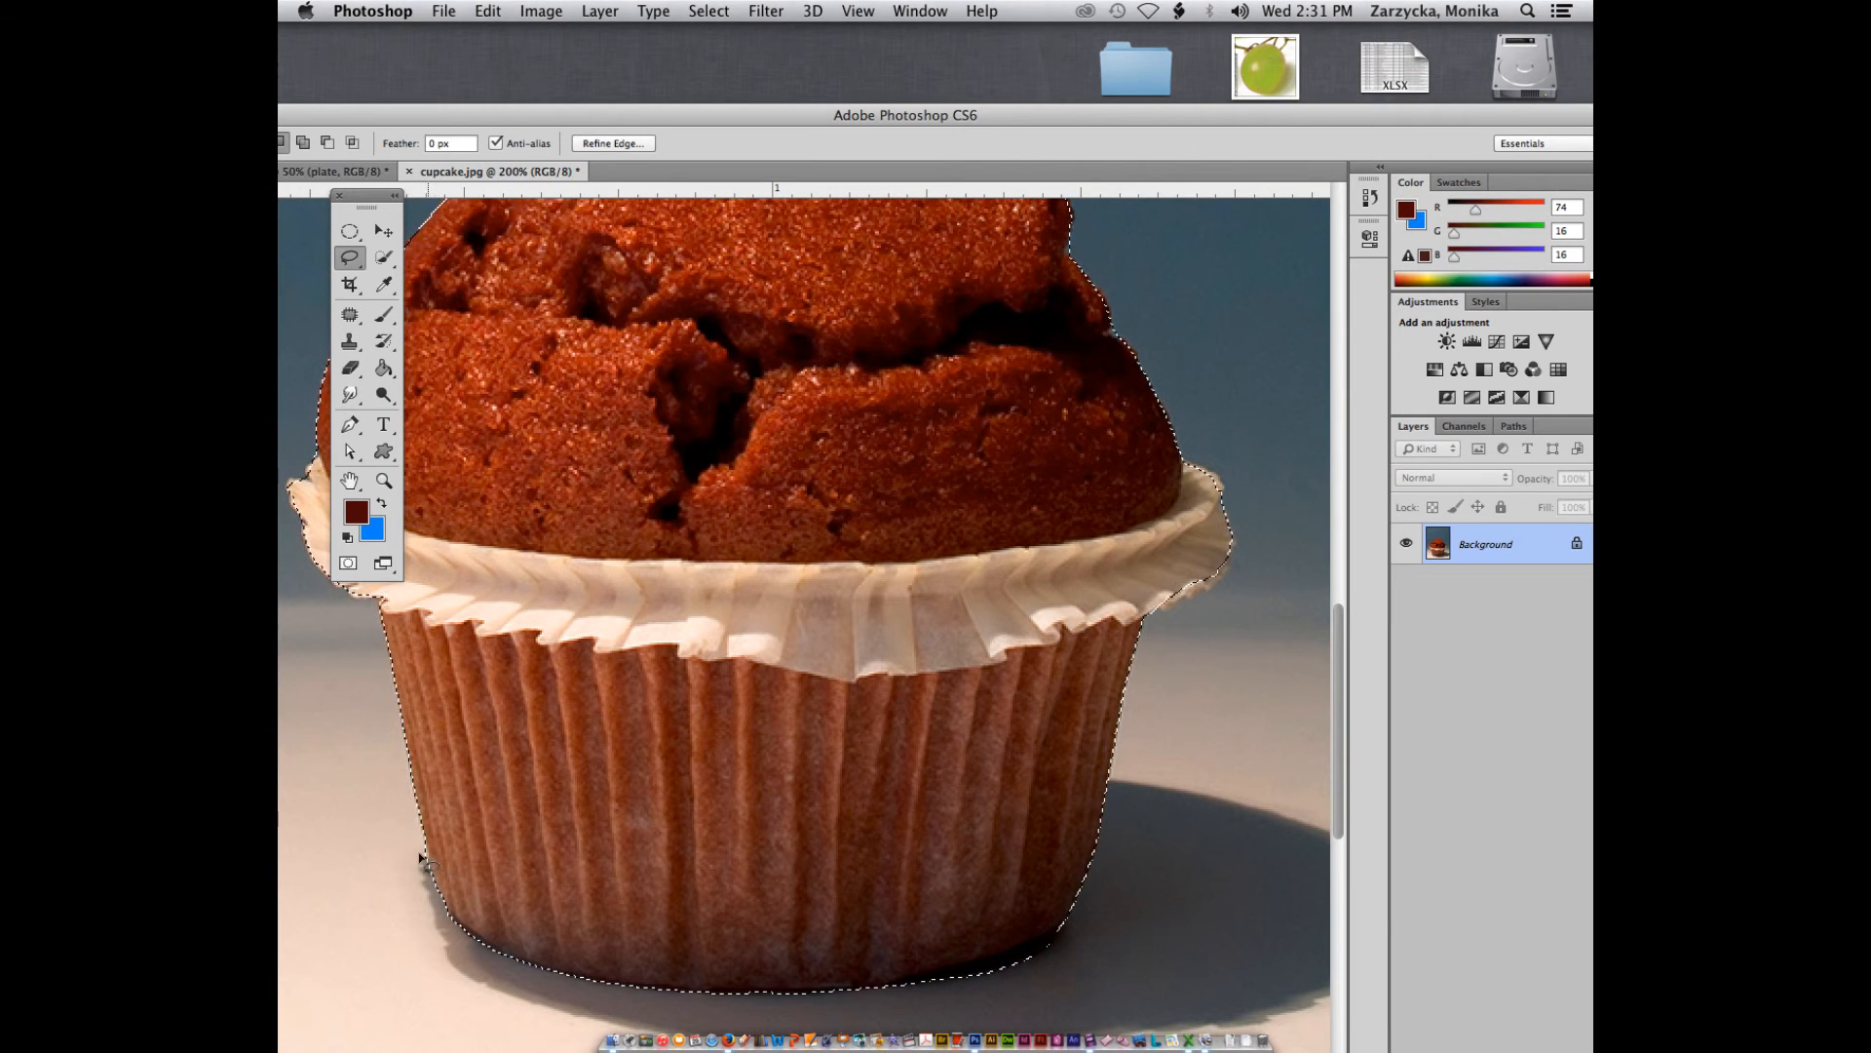
pyautogui.press('alt')
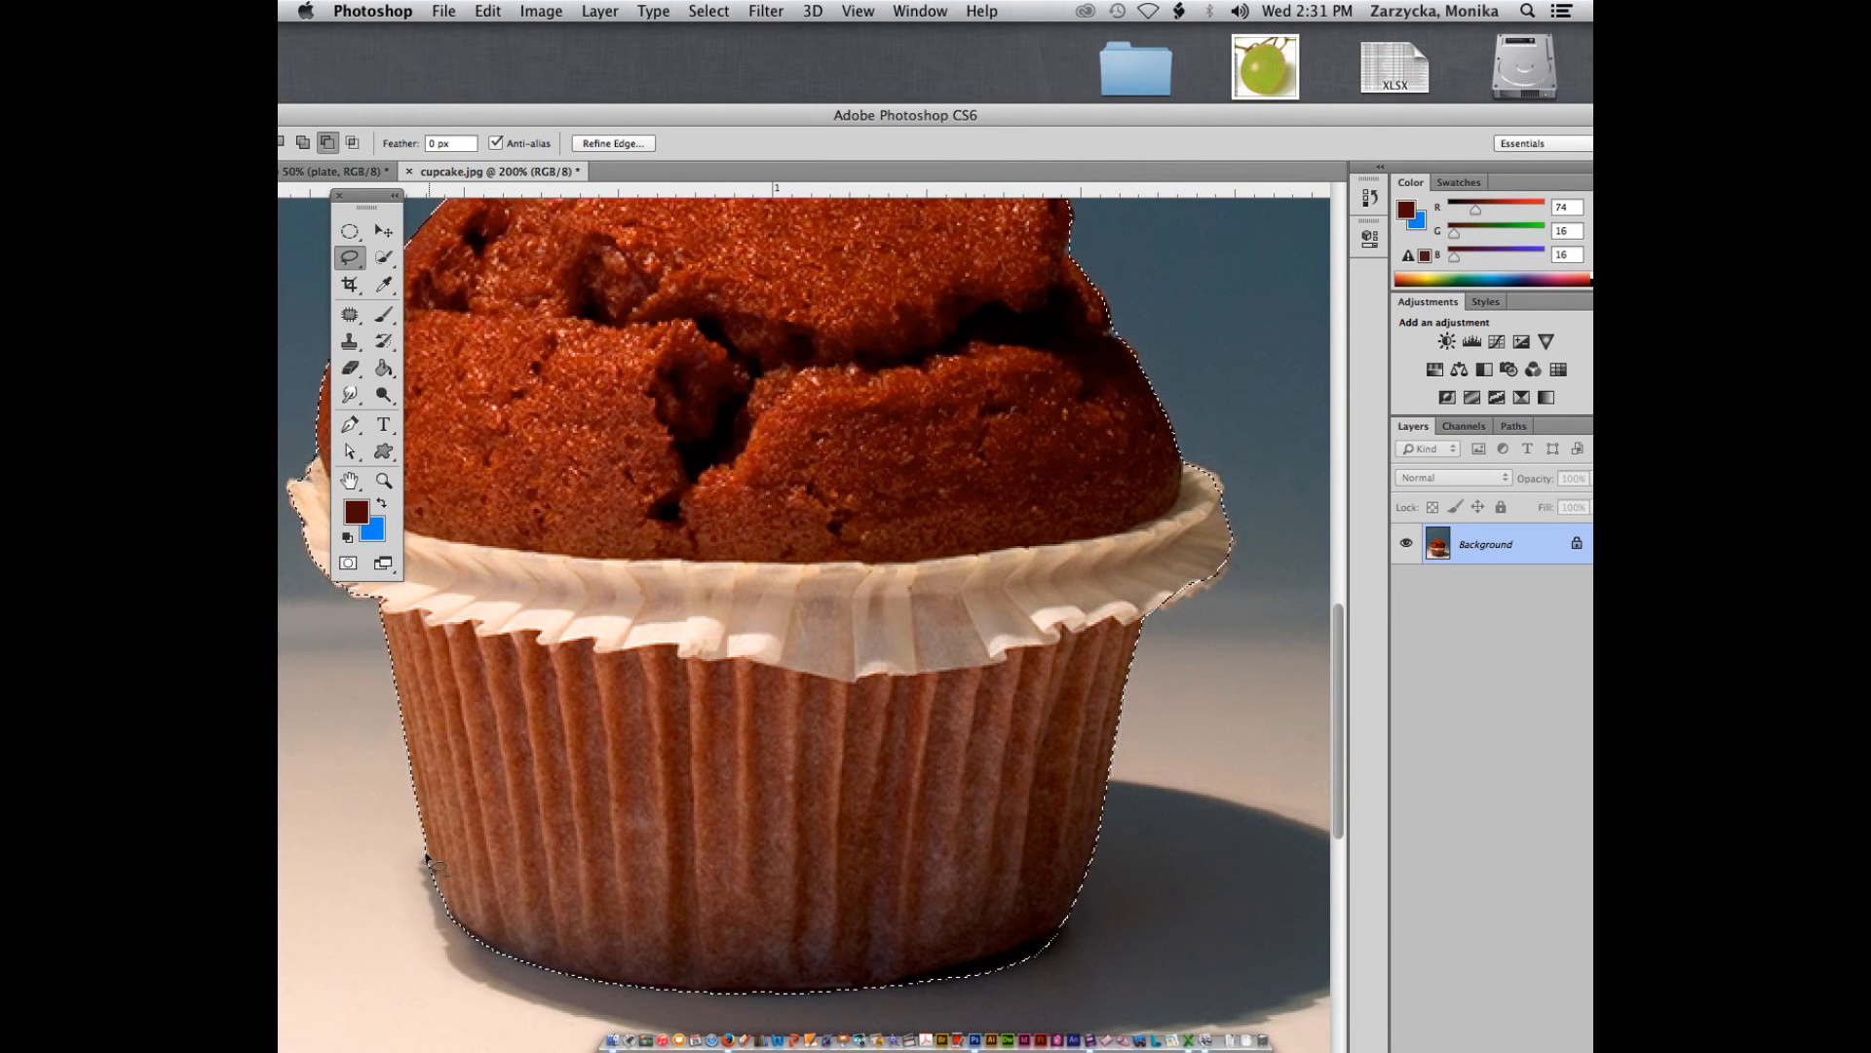
pyautogui.moveTo(425, 848); pyautogui.dragTo(451, 819)
# Step: Add the missed parts of the wrapper's right rim to the selection with the Lasso tool
pyautogui.press('shift')
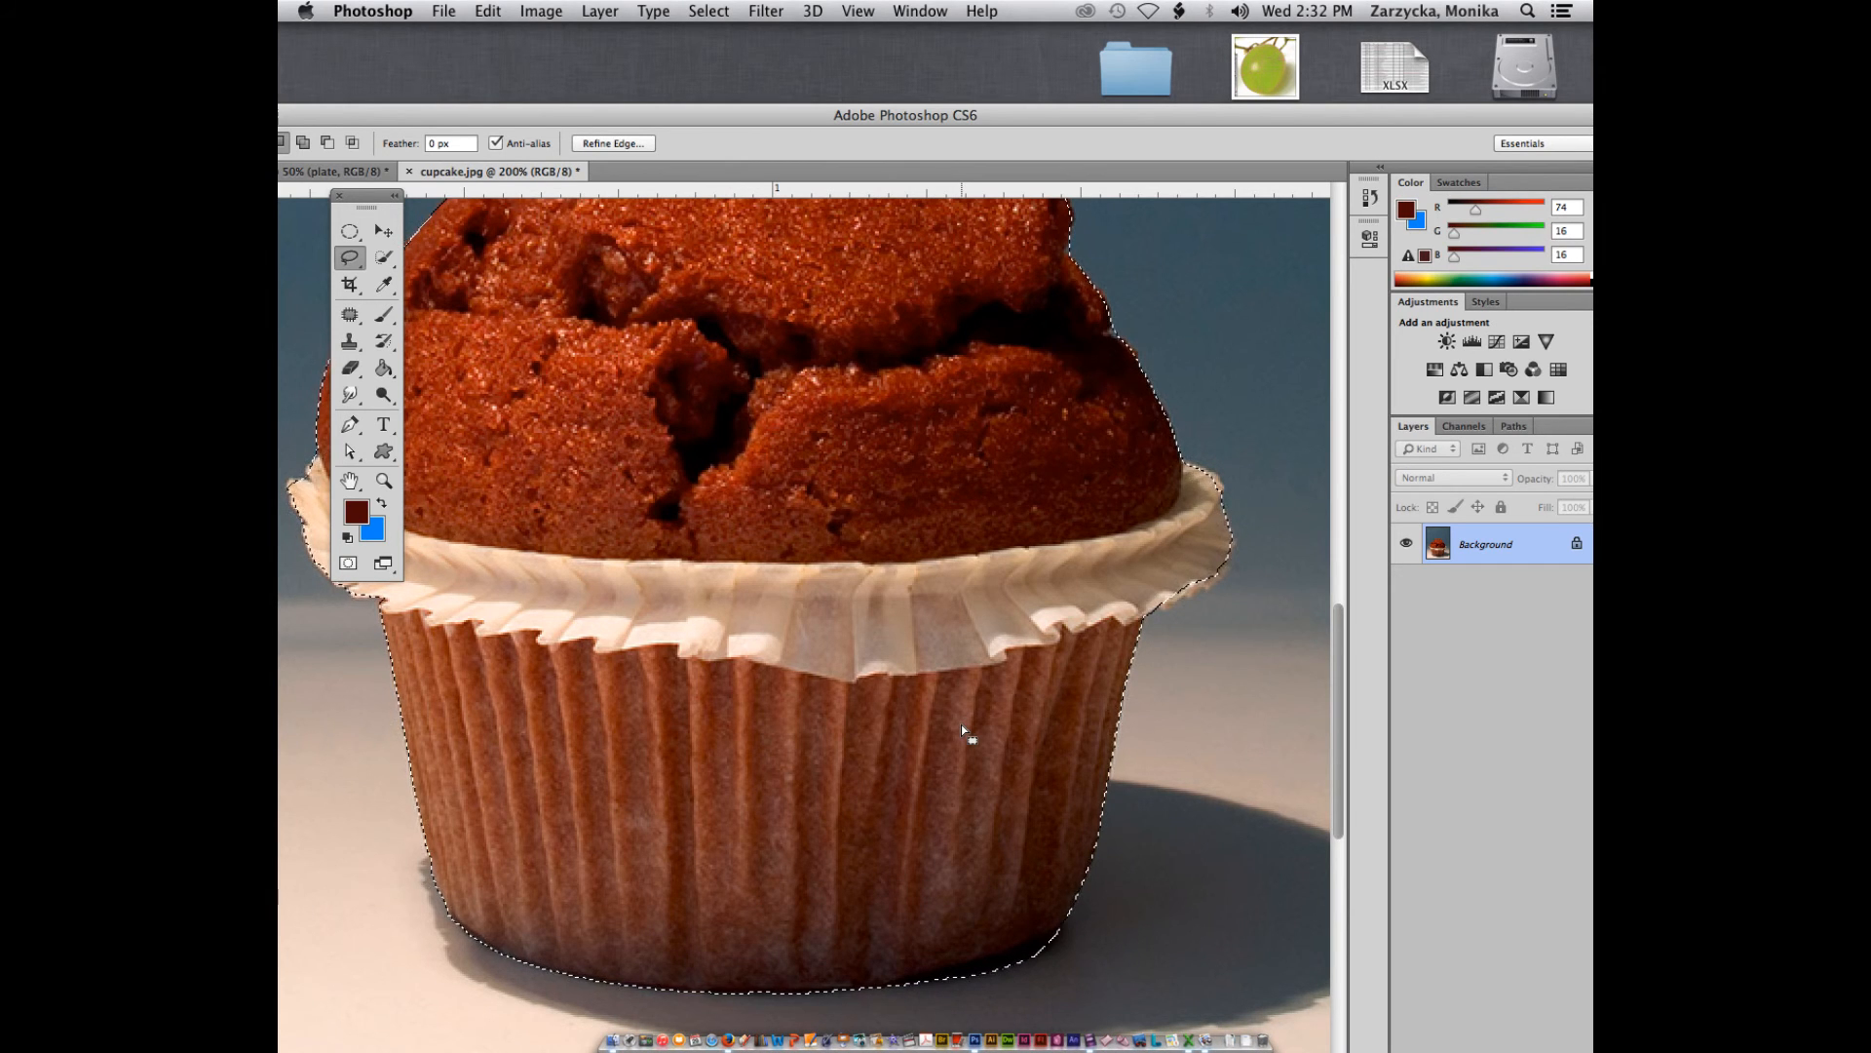
pyautogui.scroll(1, 963, 729)
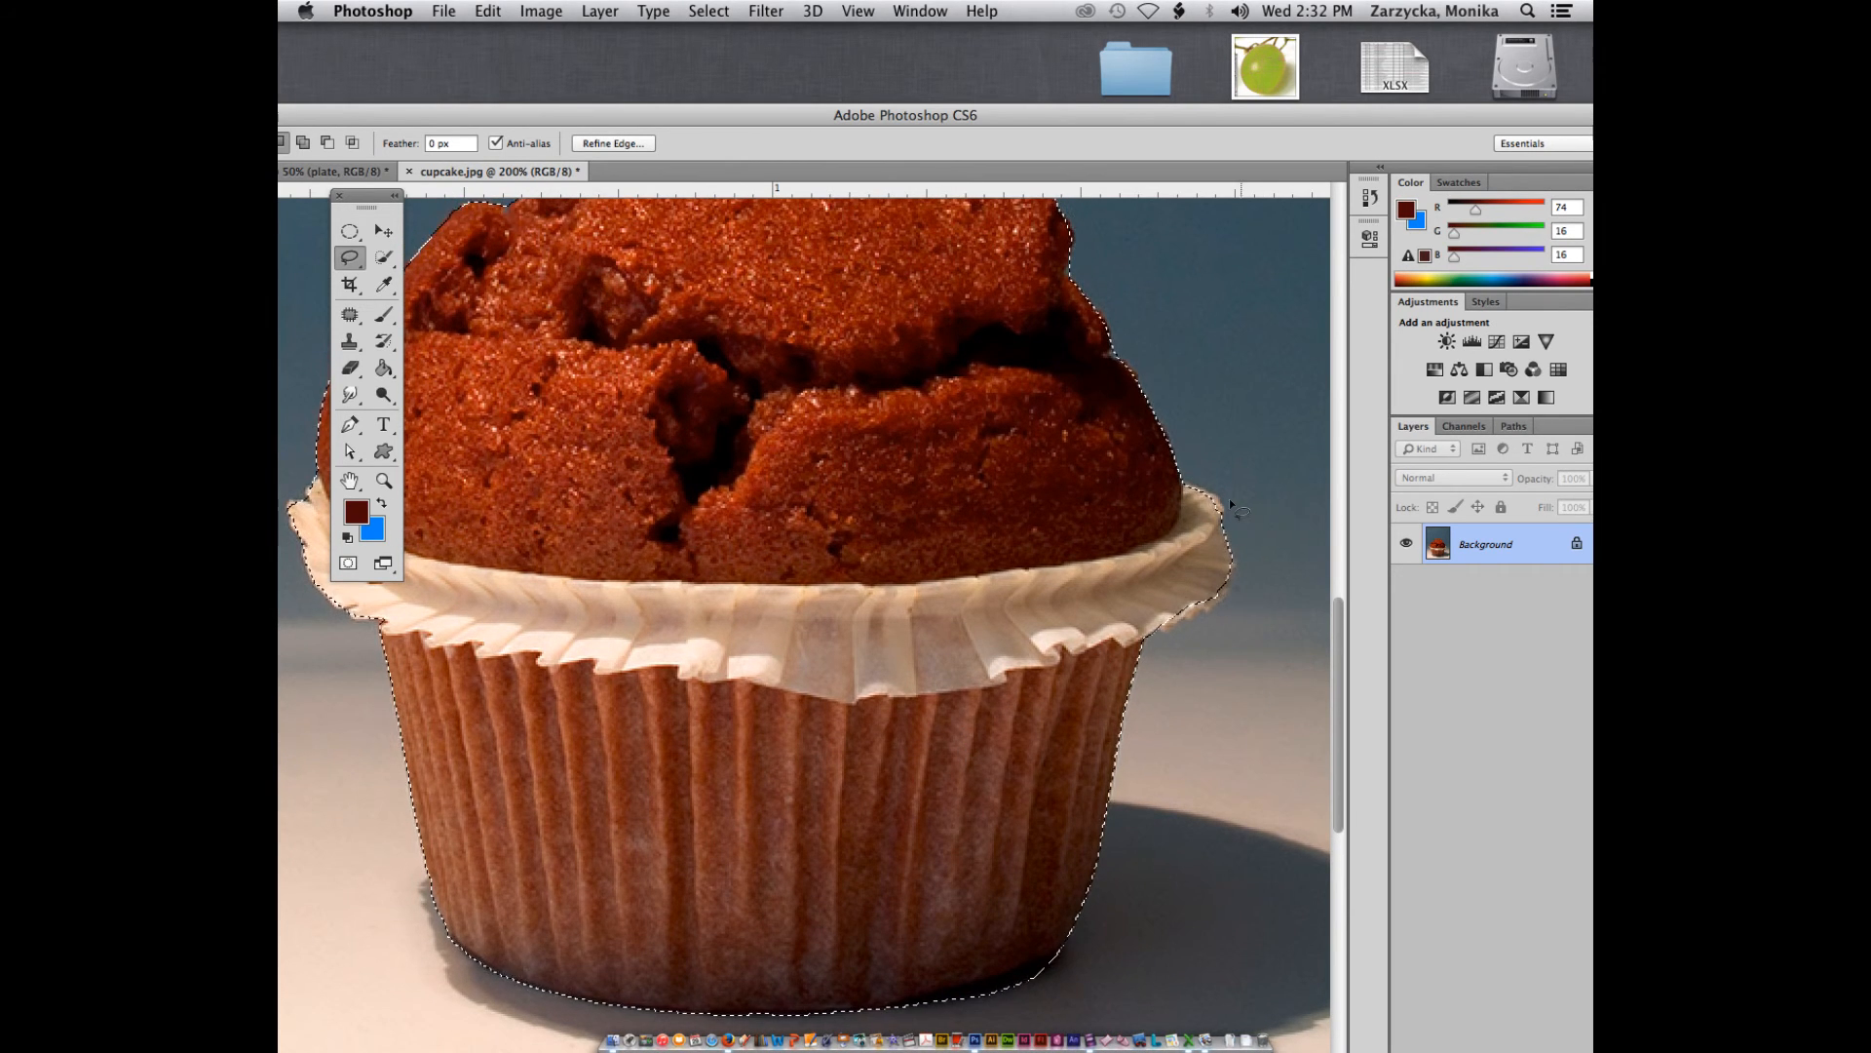
pyautogui.press('shift')
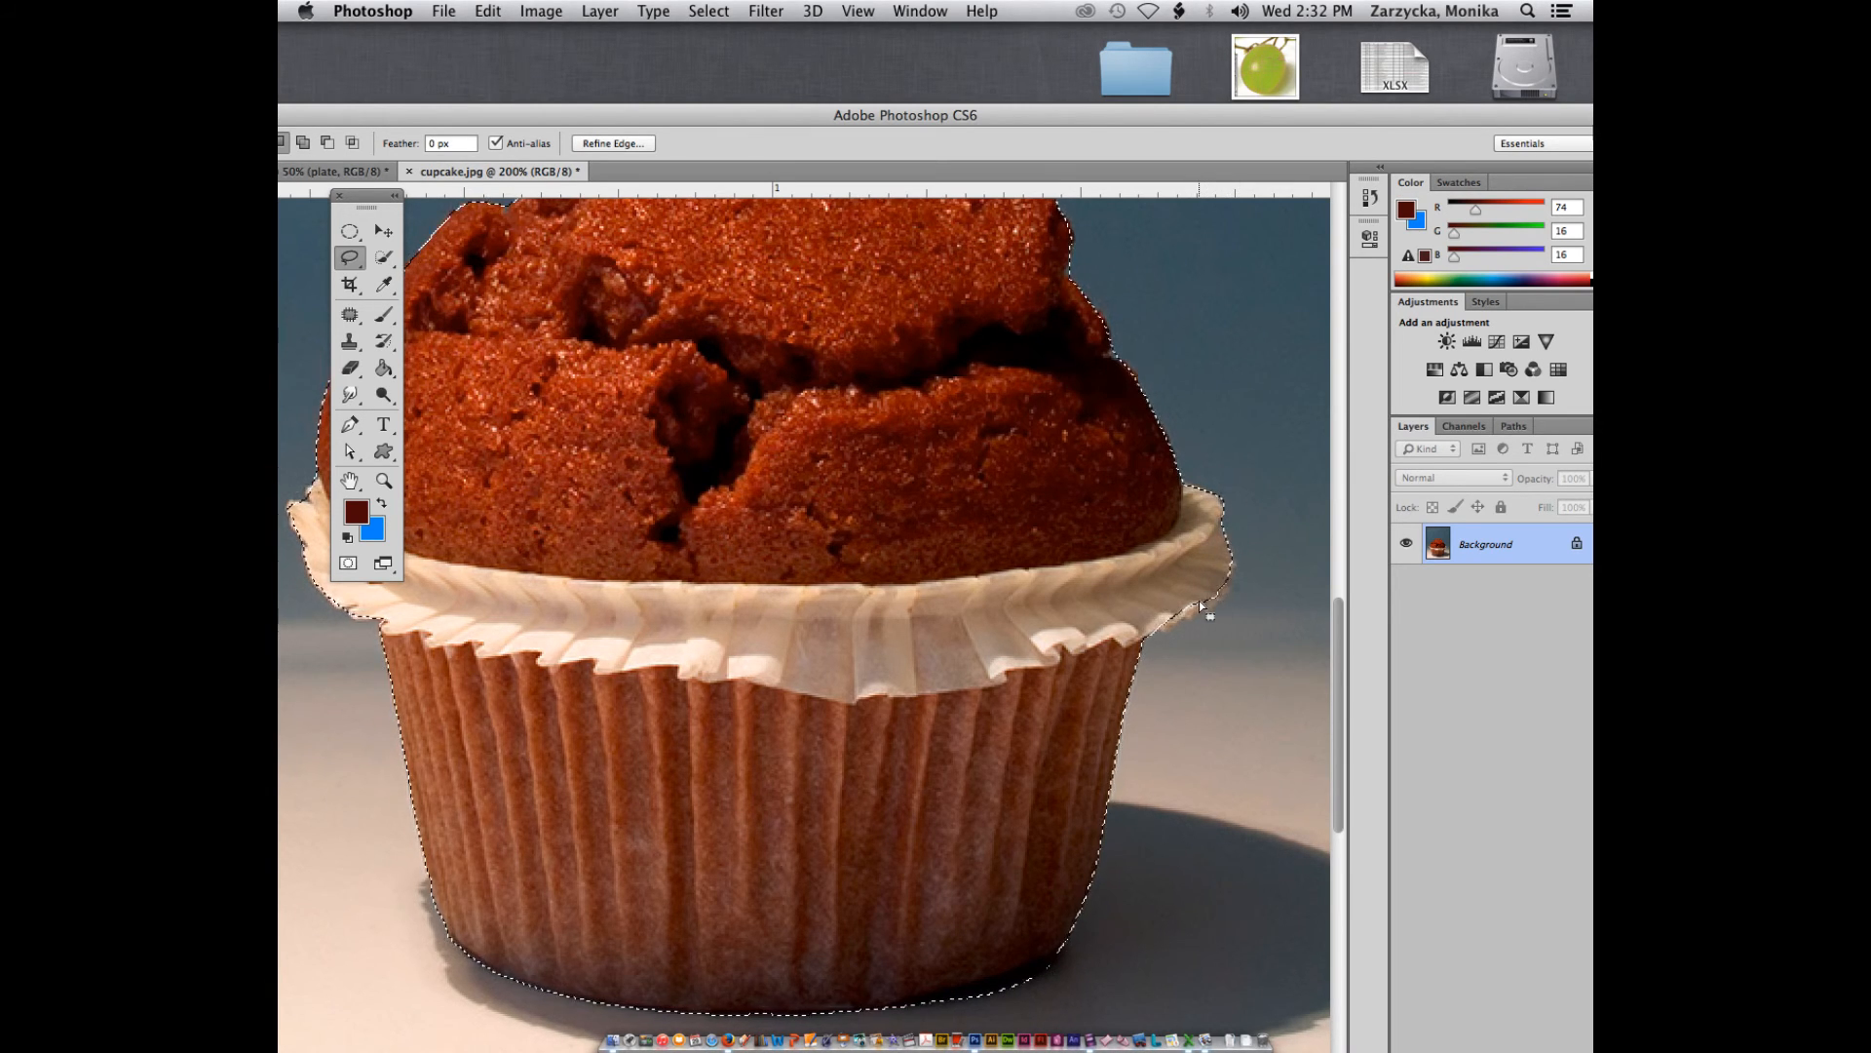
pyautogui.scroll(5, 1202, 606)
pyautogui.press('shift')
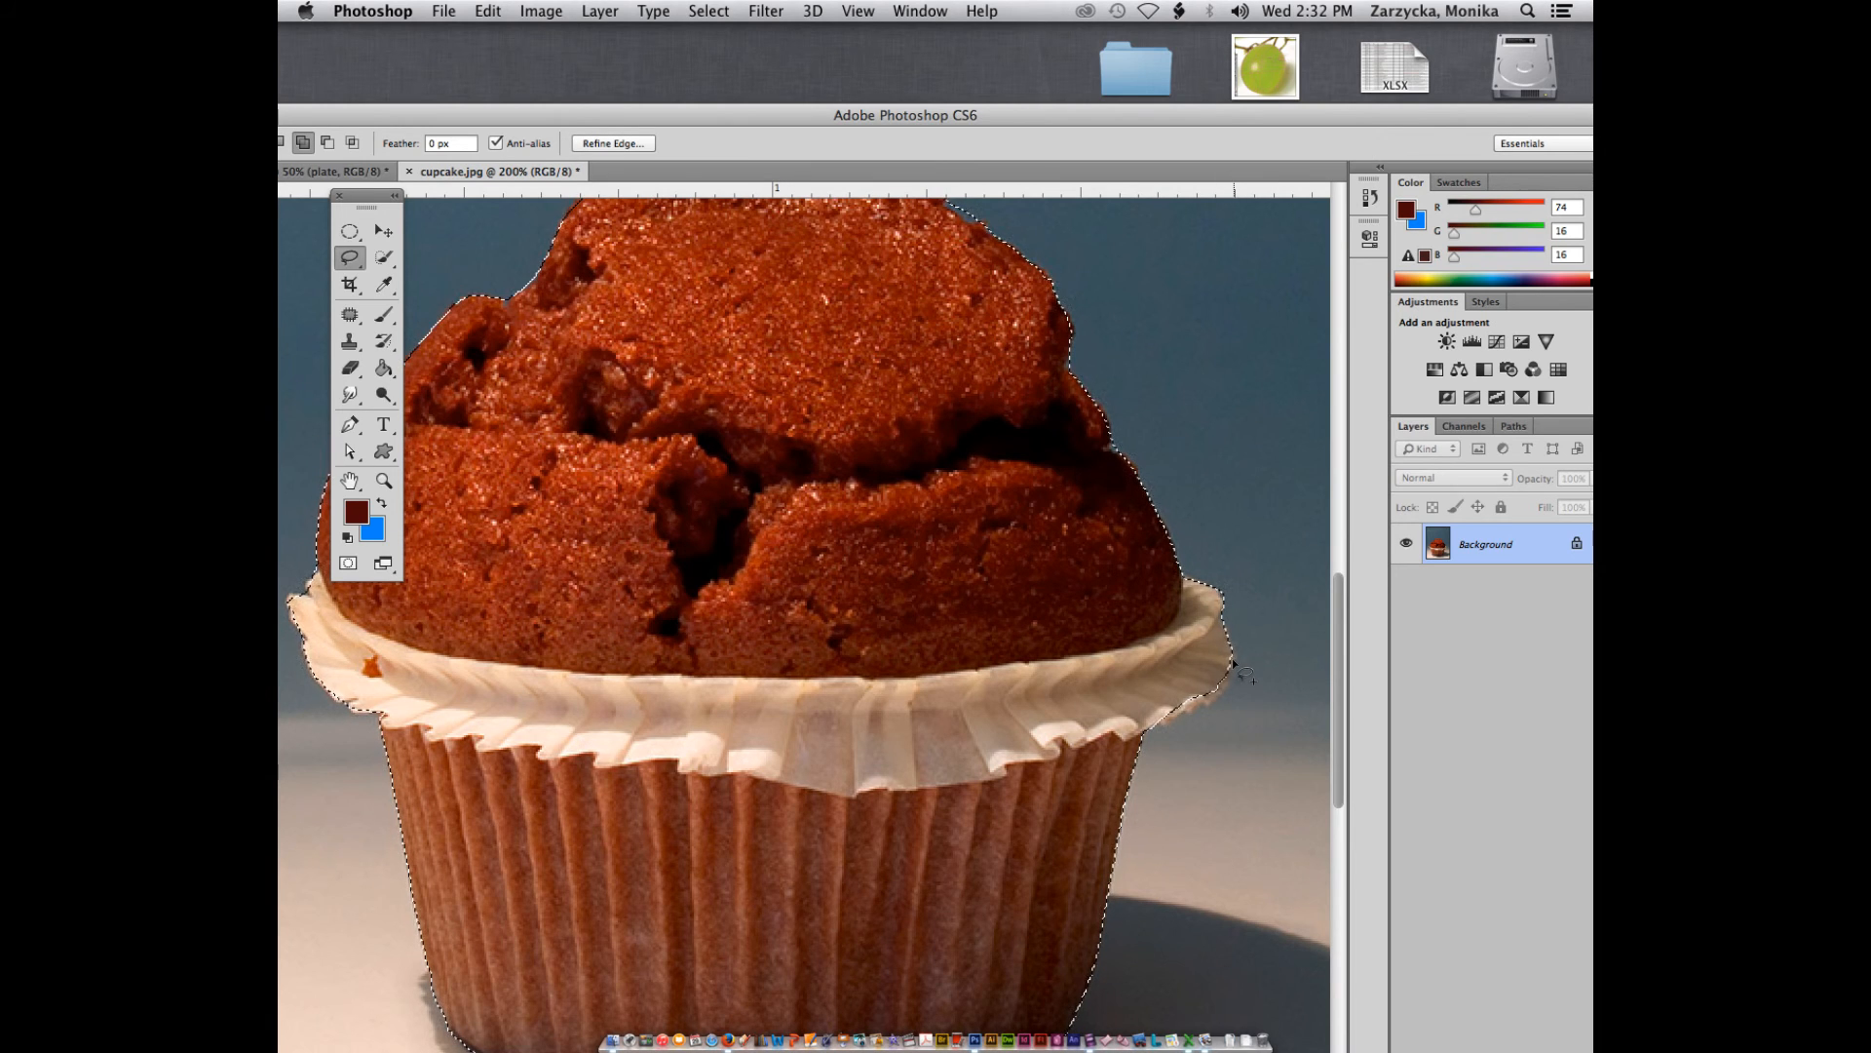
pyautogui.moveTo(1233, 659)
pyautogui.mouseDown()
pyautogui.moveTo(1230, 688)
pyautogui.moveTo(1185, 713)
pyautogui.mouseUp()
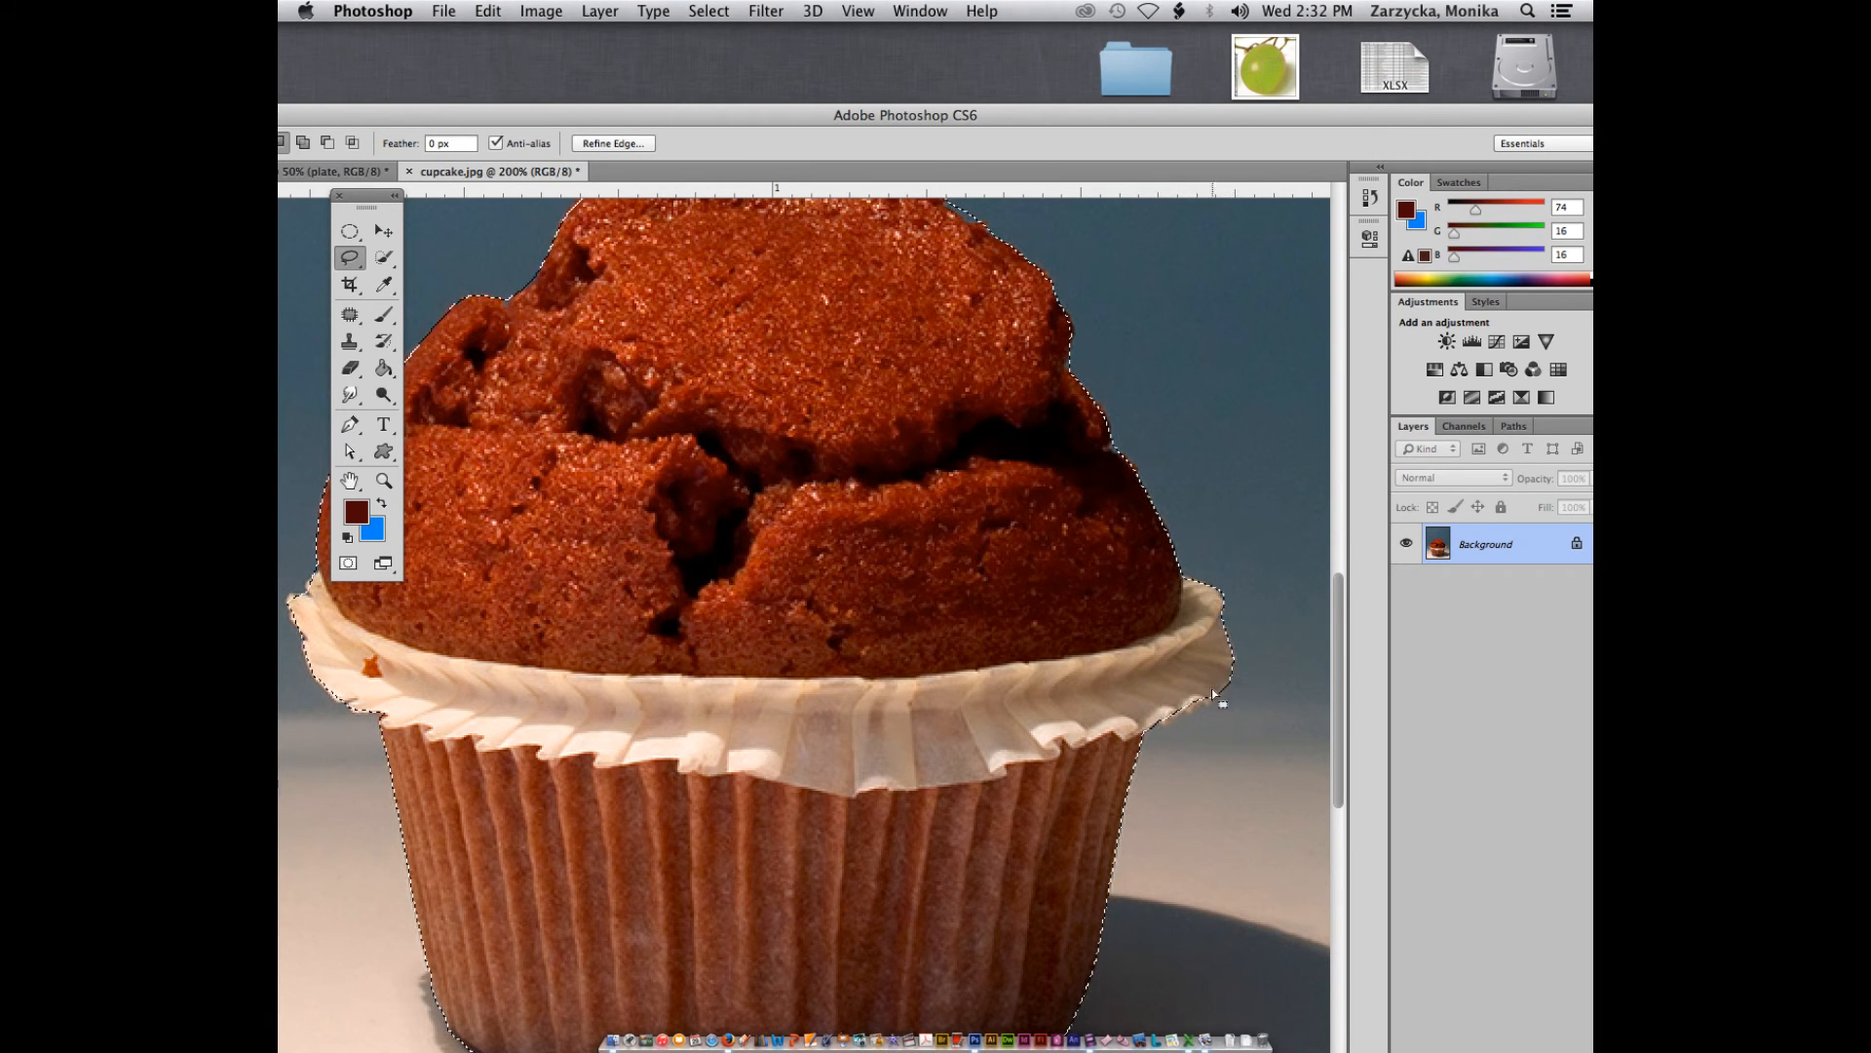
pyautogui.press('shift')
pyautogui.moveTo(1194, 711)
pyautogui.mouseDown()
pyautogui.moveTo(1169, 724)
pyautogui.moveTo(1173, 688)
pyautogui.mouseUp()
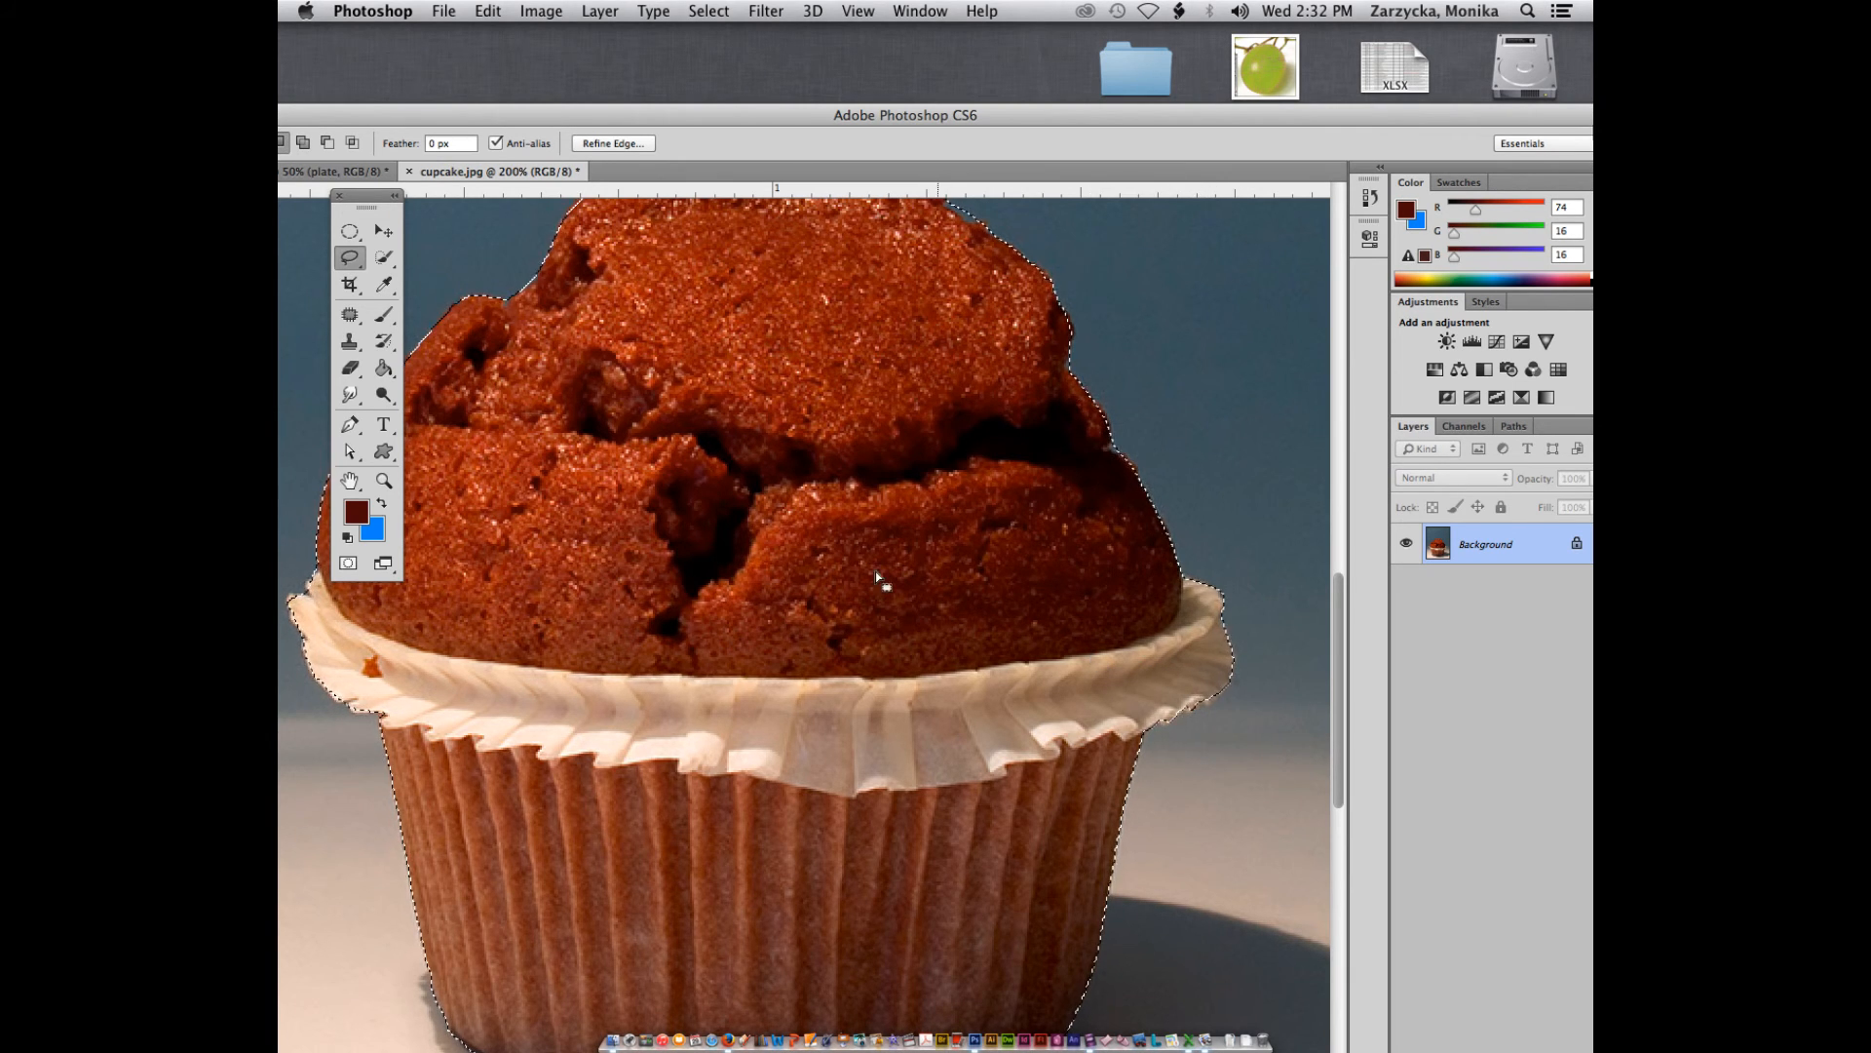
# Step: Add the missed edges of the wrapper's left rim to the cupcake selection
pyautogui.moveTo(459, 118); pyautogui.dragTo(712, 150)
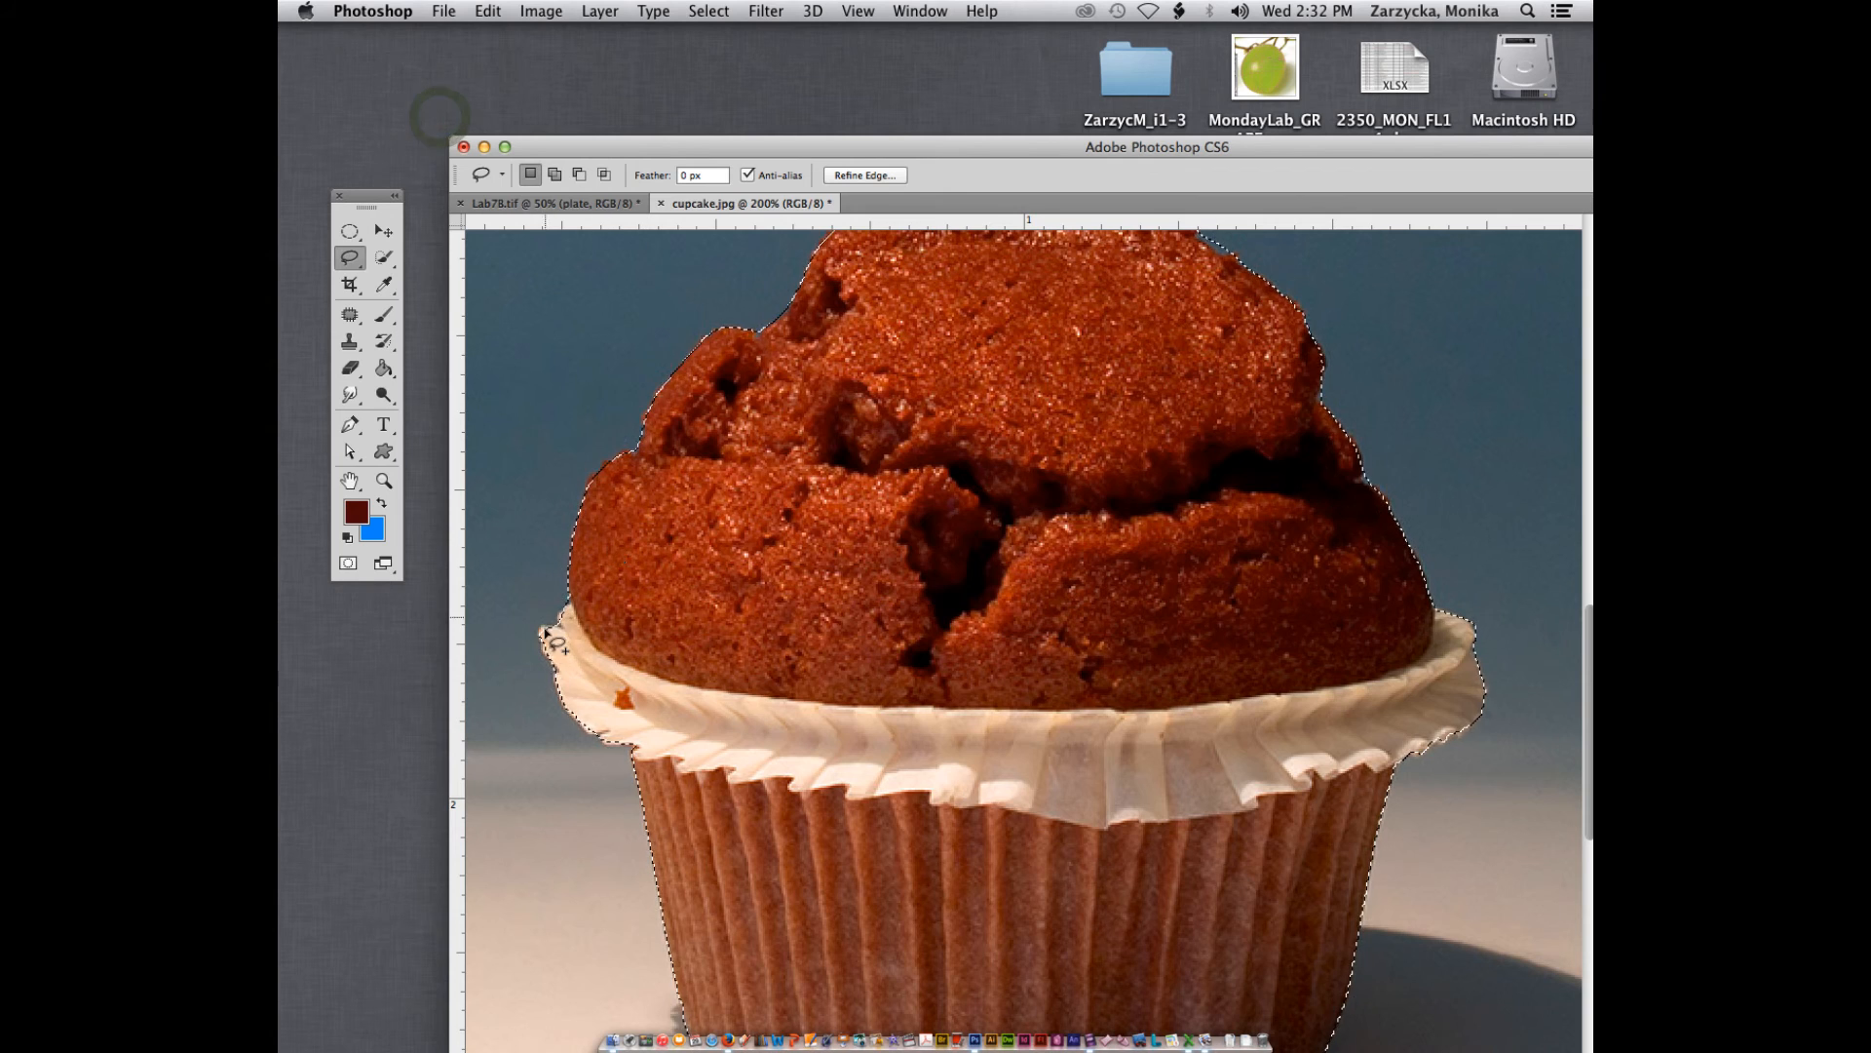
pyautogui.press('shift')
pyautogui.moveTo(542, 647)
pyautogui.mouseDown()
pyautogui.moveTo(532, 624)
pyautogui.moveTo(538, 659)
pyautogui.mouseUp()
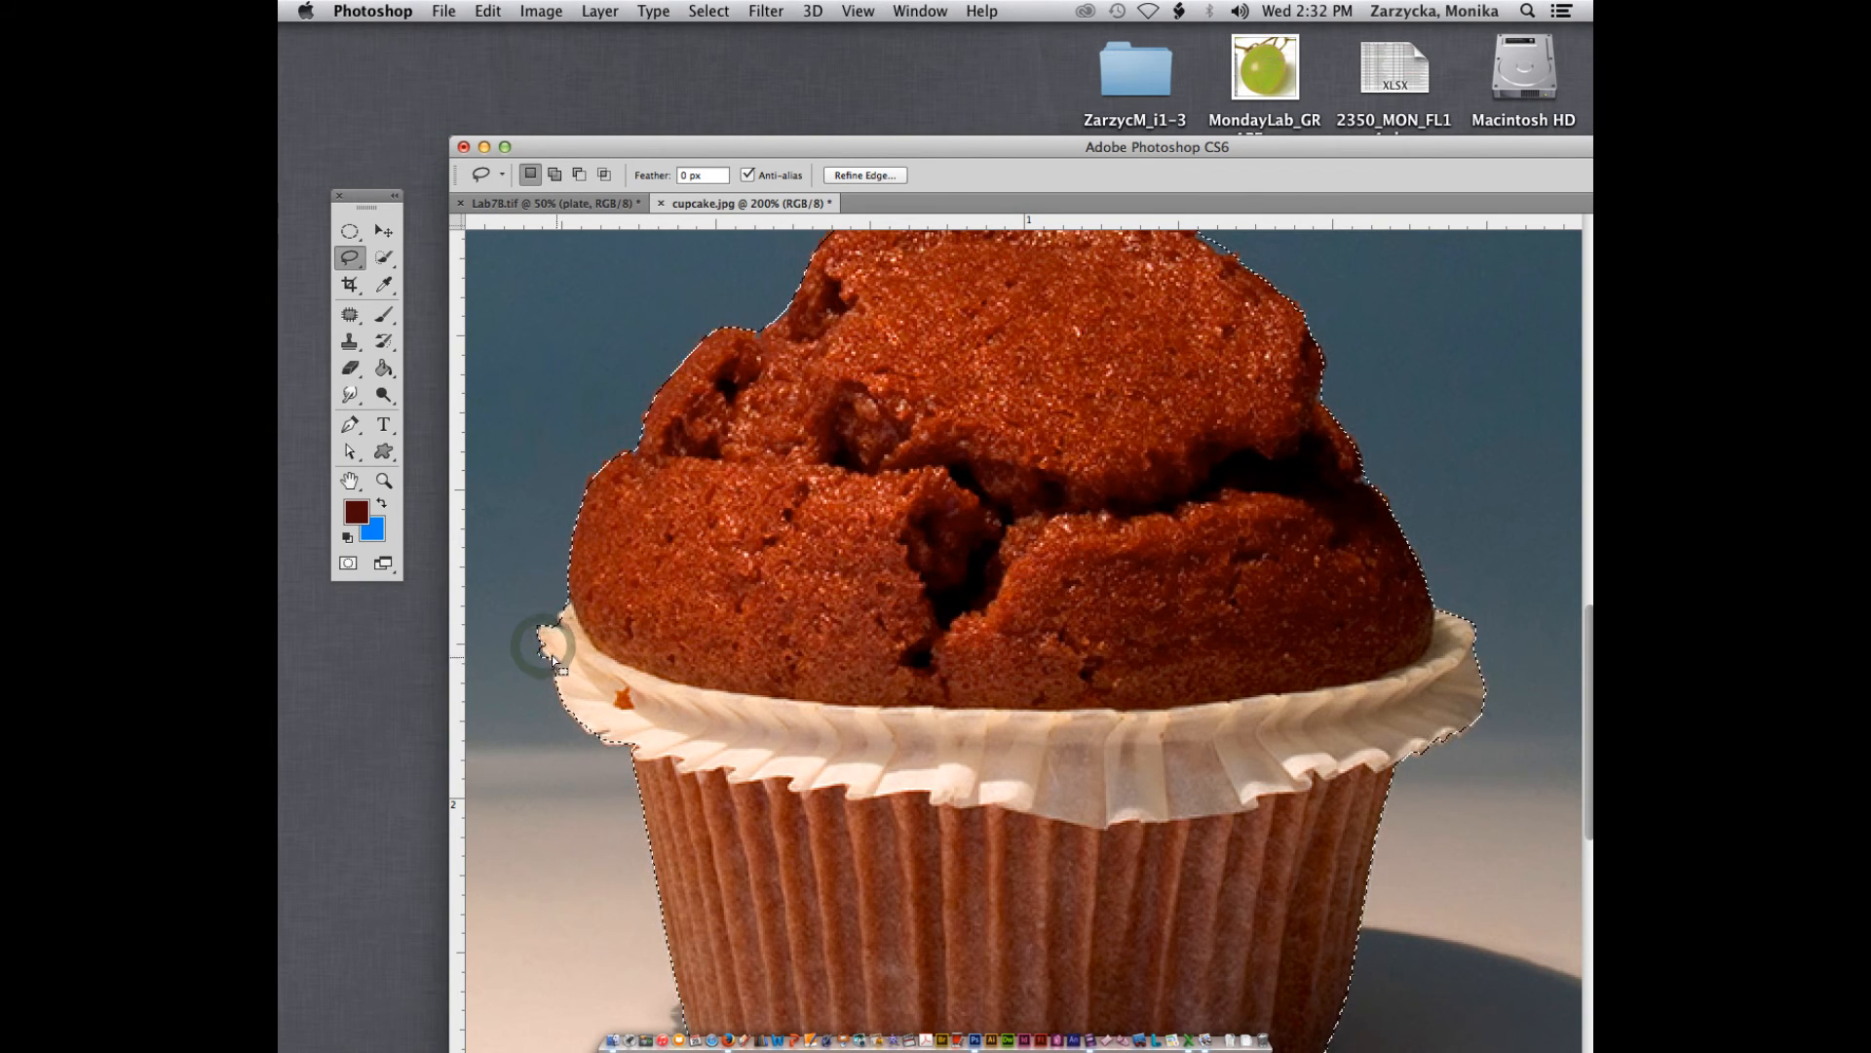
pyautogui.moveTo(542, 645); pyautogui.dragTo(549, 659)
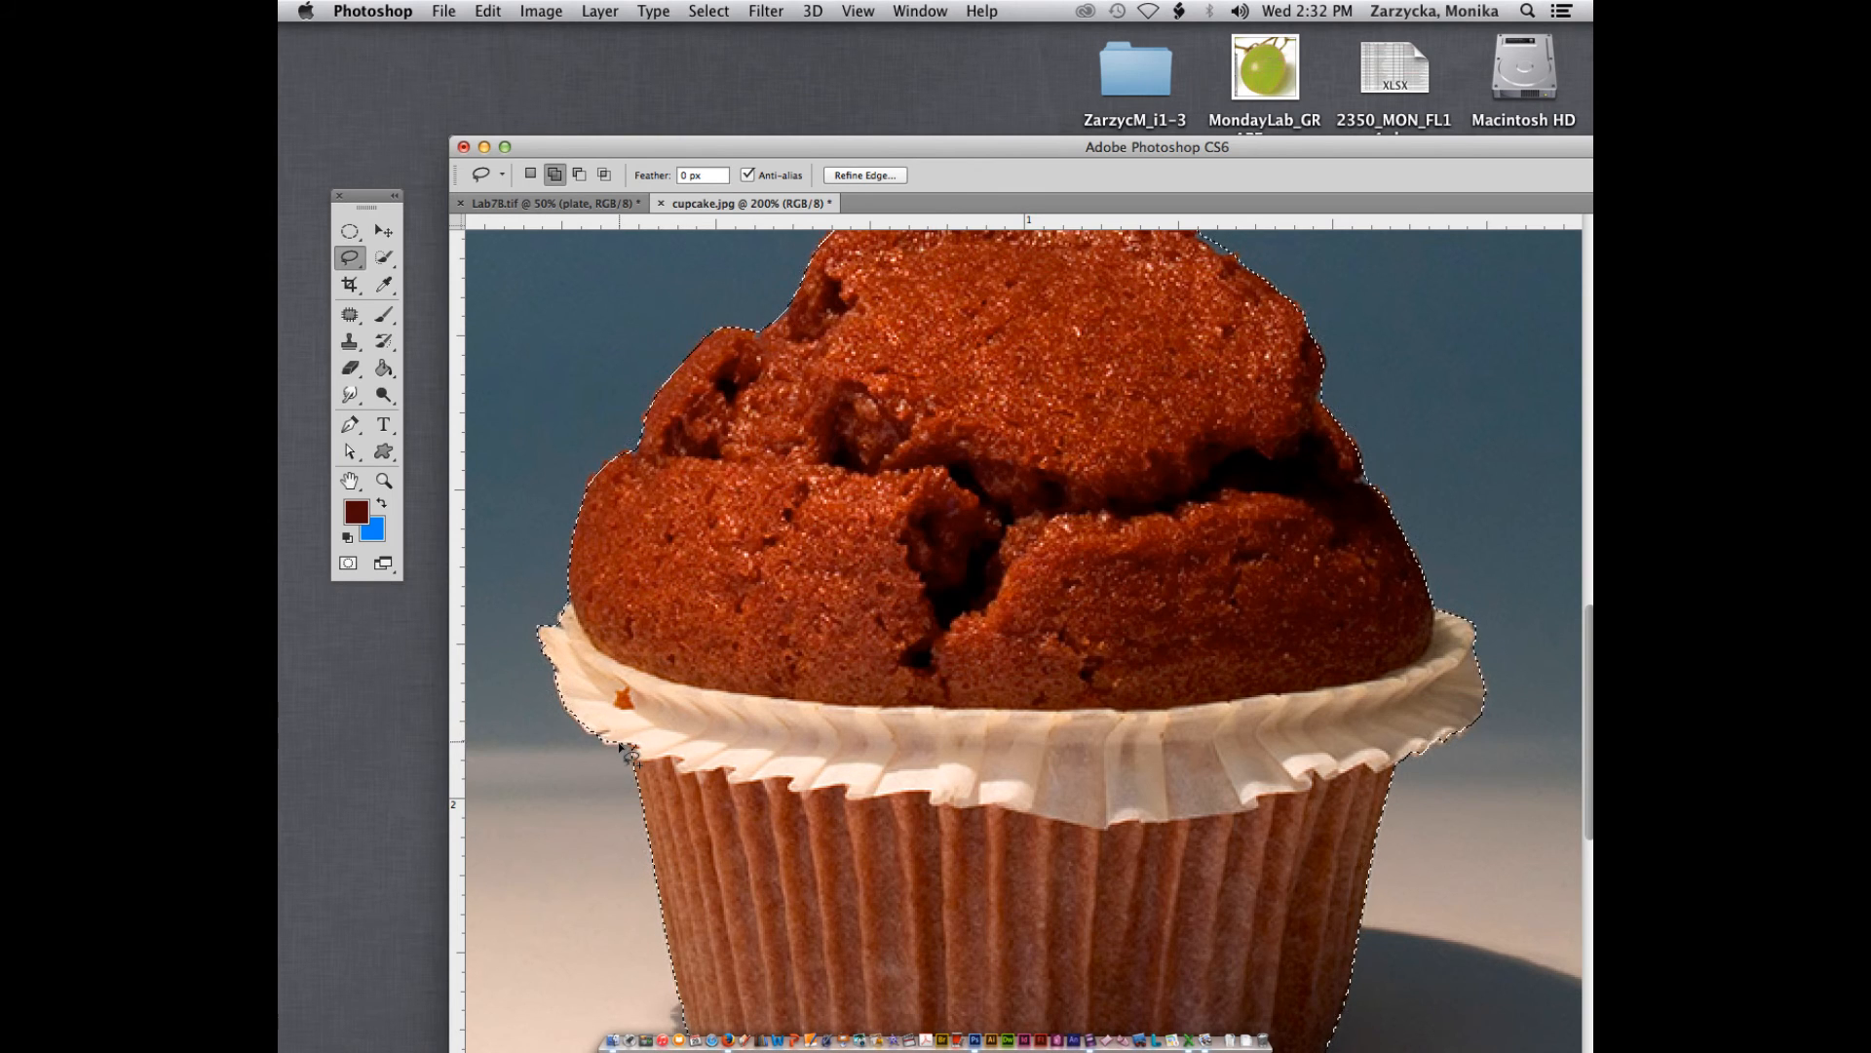
pyautogui.moveTo(618, 741); pyautogui.dragTo(586, 733)
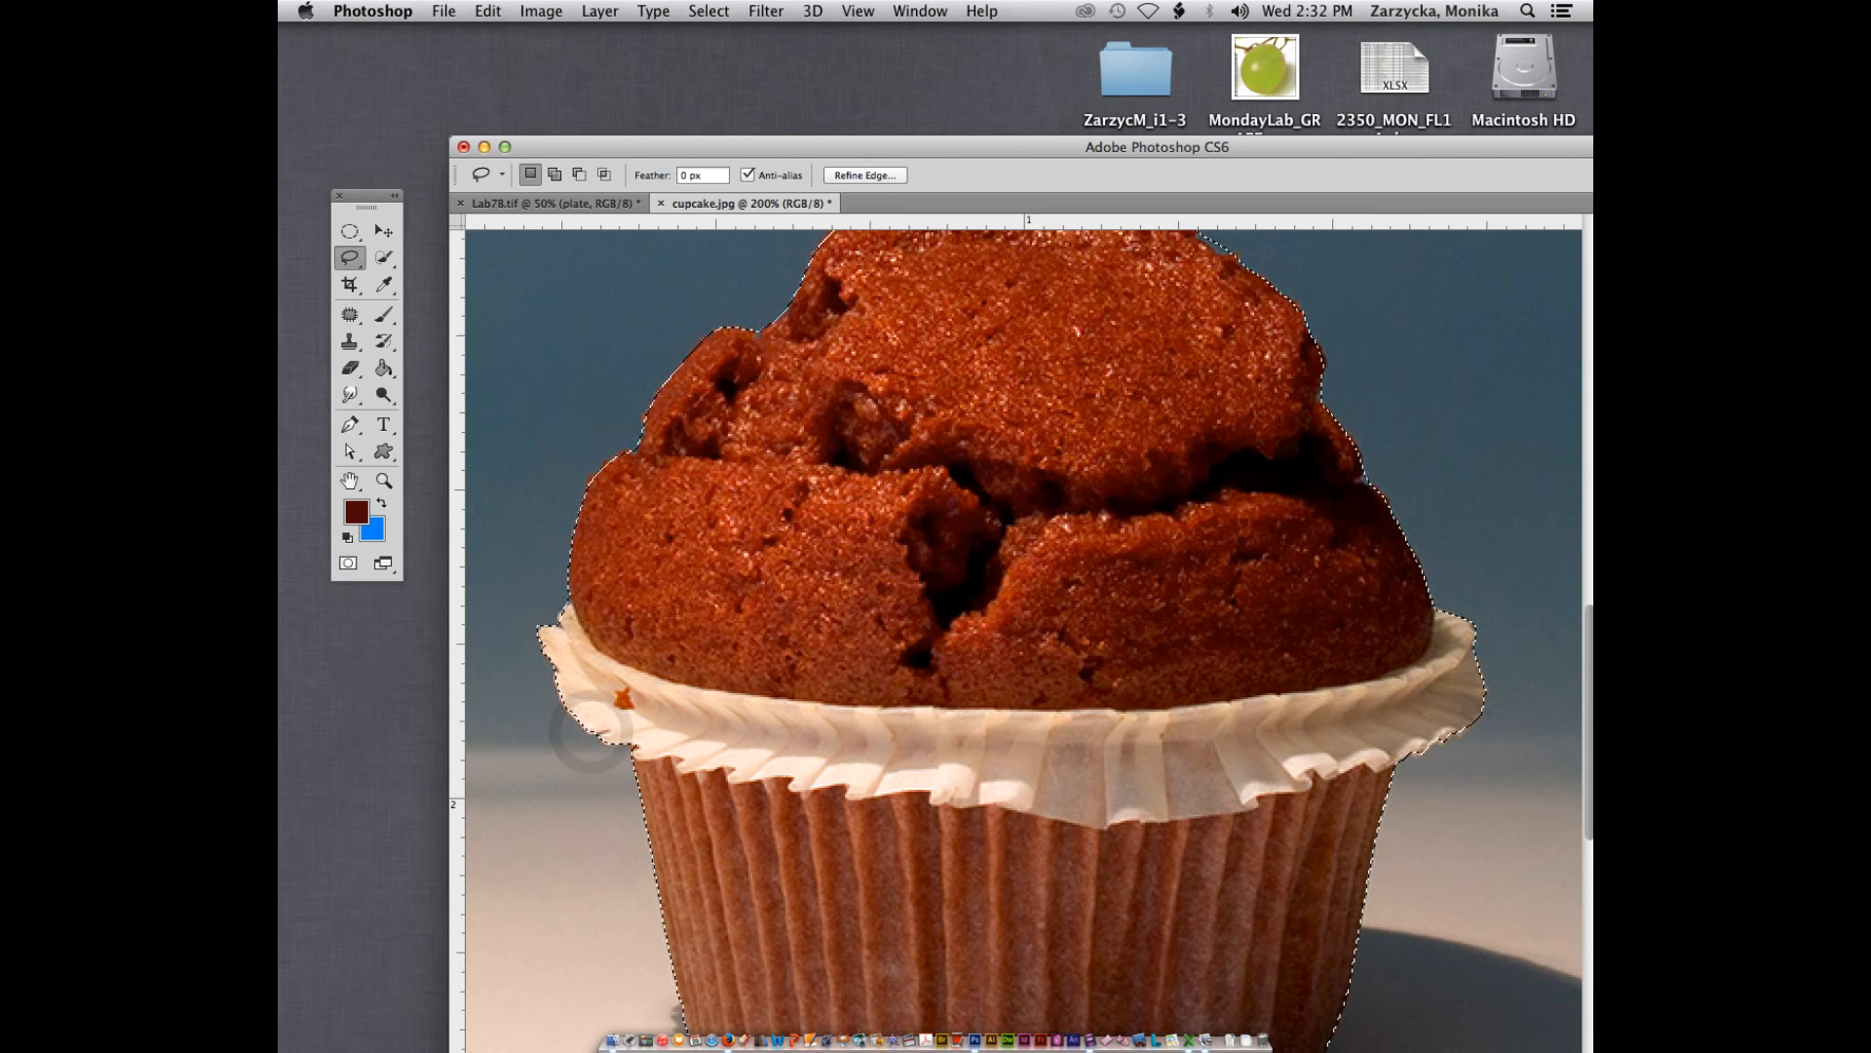
# Step: Trim the excess background from the selection along the cupcake's upper-right edge
pyautogui.scroll(5, 1200, 494)
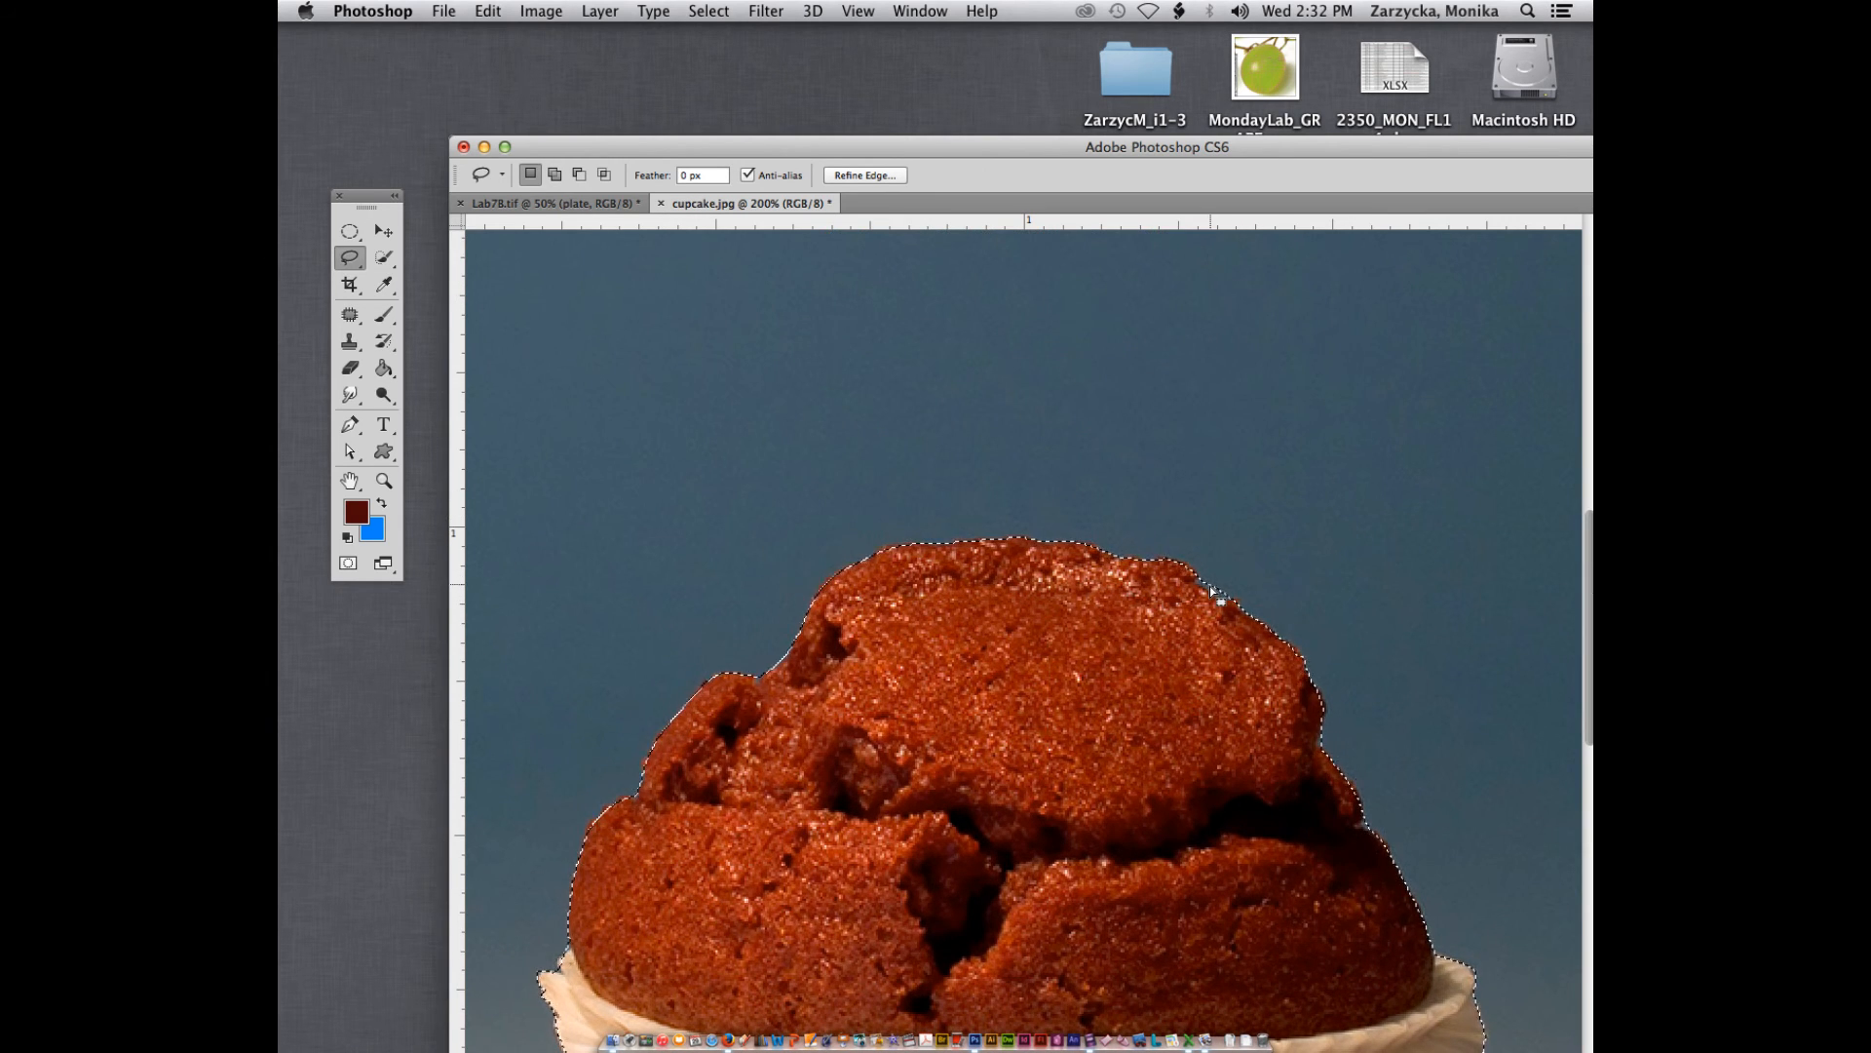
pyautogui.press('alt')
pyautogui.moveTo(1228, 592)
pyautogui.mouseDown()
pyautogui.moveTo(1212, 597)
pyautogui.moveTo(1230, 598)
pyautogui.mouseUp()
pyautogui.press('super+minus')
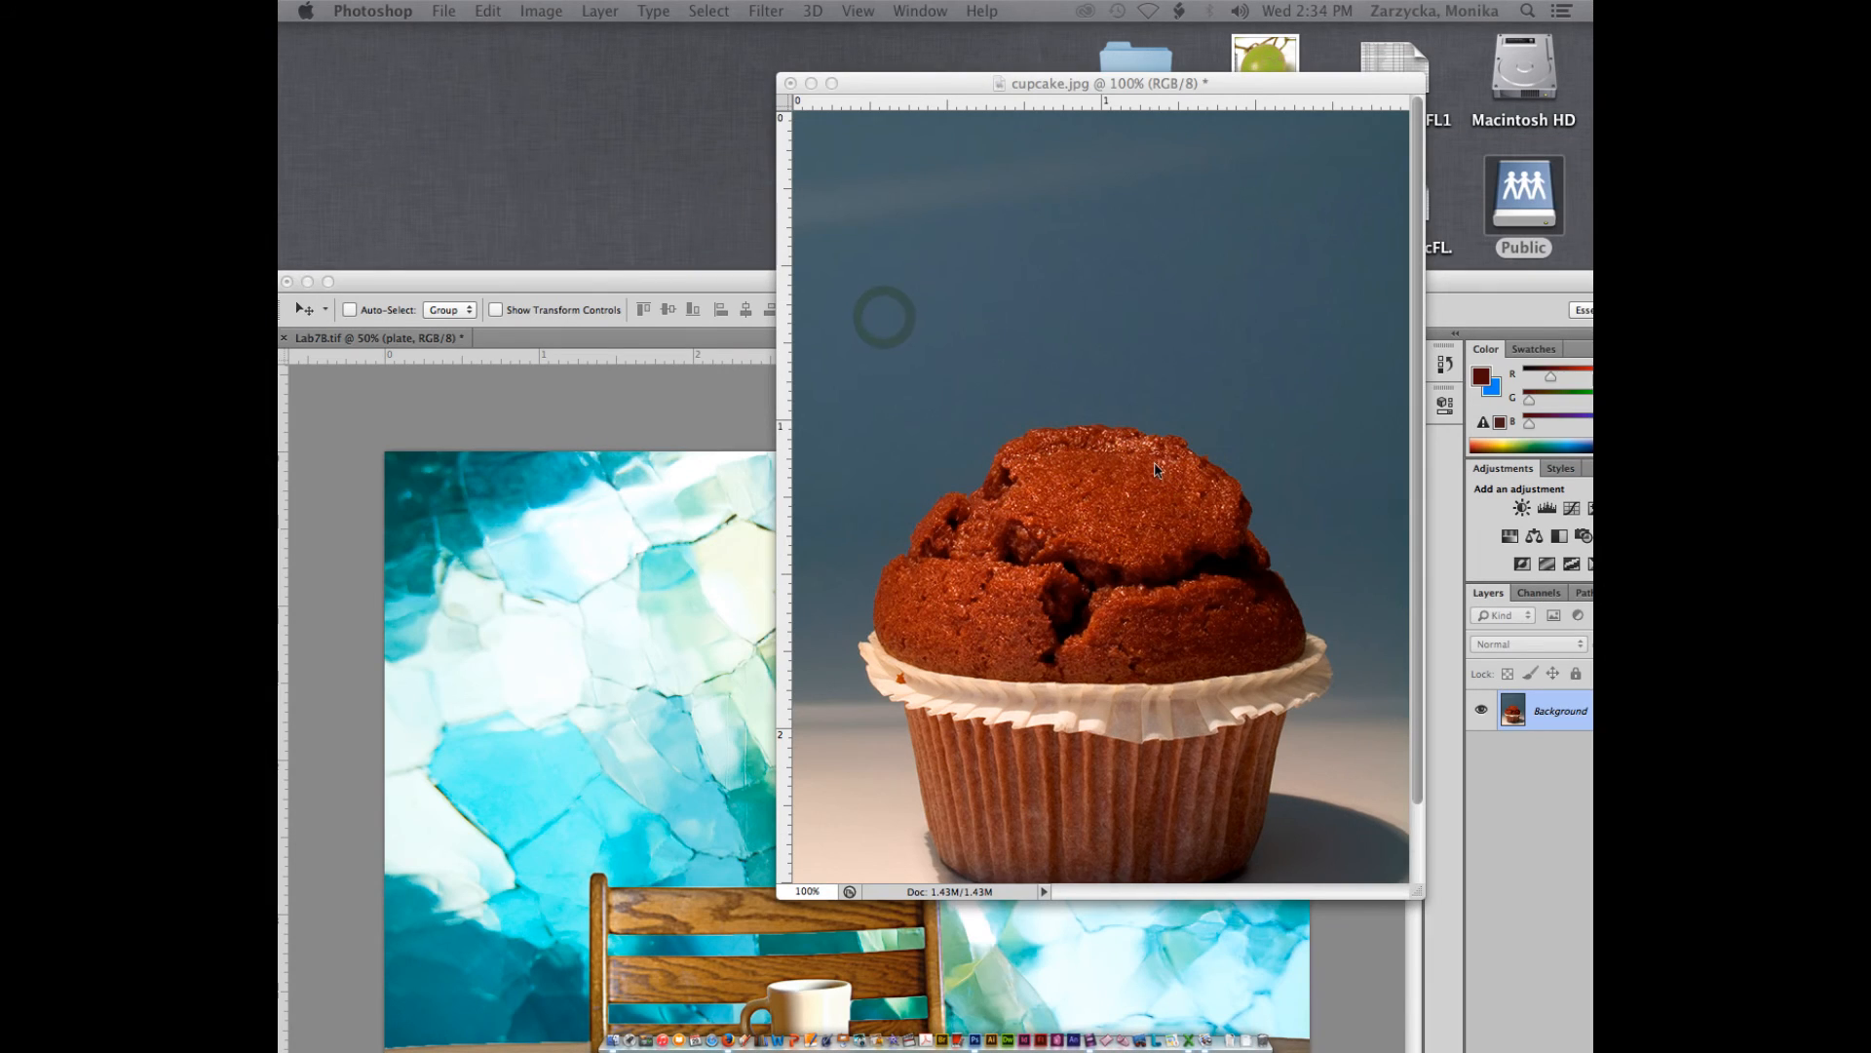
# Step: Copy the selected cupcake into the Lab7B.tif composite with the Move tool and bring the composite's window into view
pyautogui.click(1014, 121)
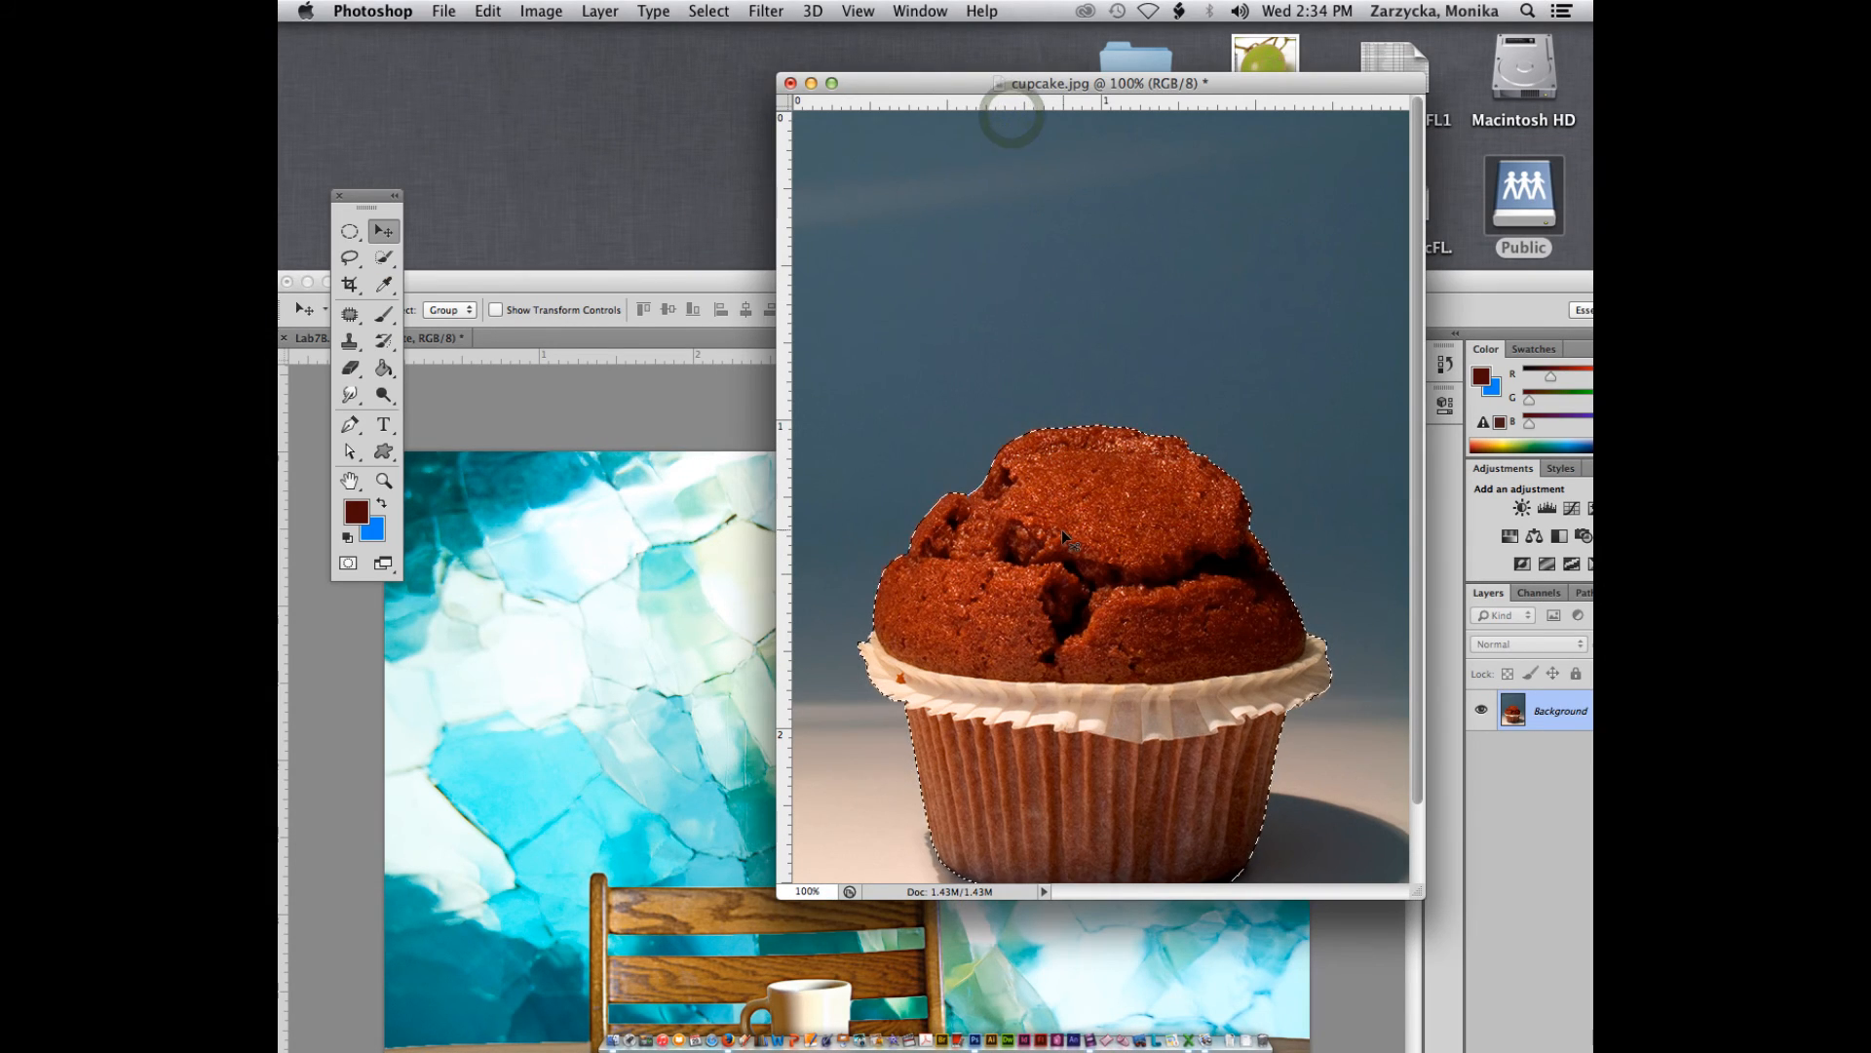
pyautogui.click(382, 231)
pyautogui.moveTo(1039, 581); pyautogui.dragTo(657, 643)
pyautogui.moveTo(775, 281); pyautogui.dragTo(734, 38)
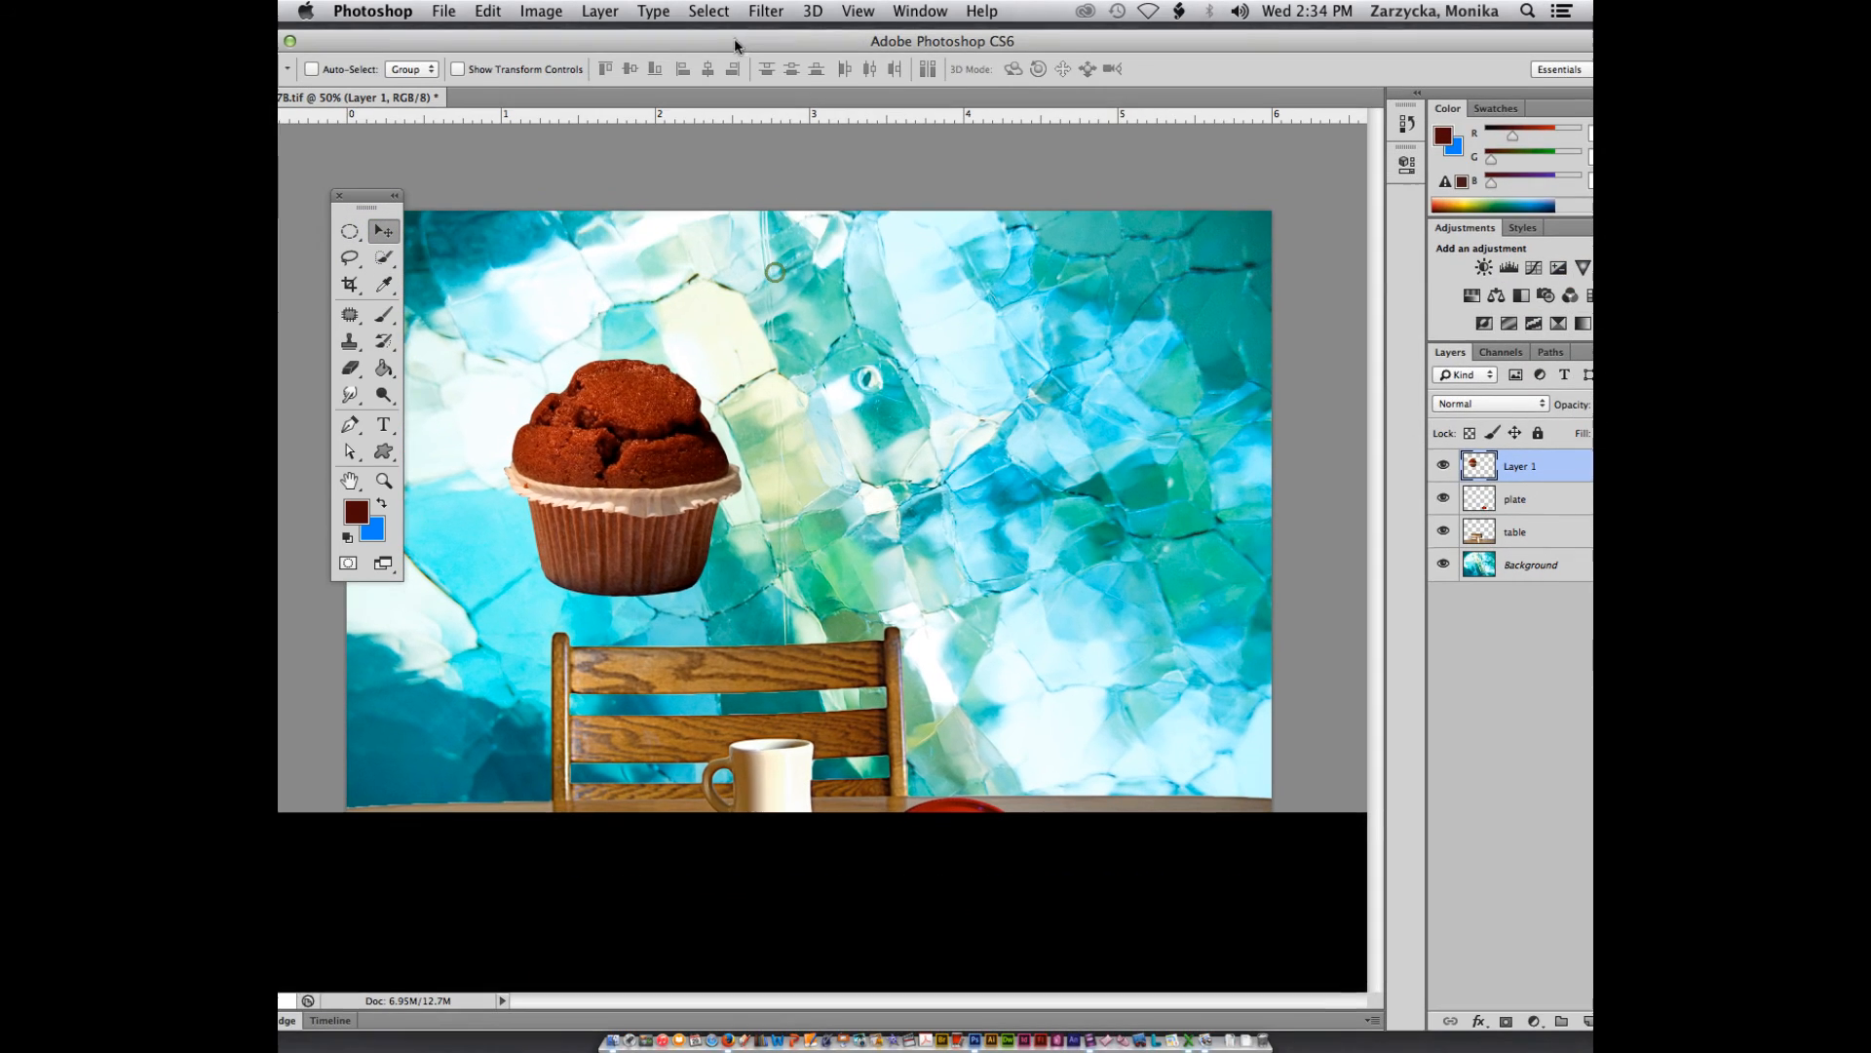
# Step: Shrink the cupcake proportionally with Free Transform to fit the red plate, place it on the plate and apply the transform
pyautogui.moveTo(622, 409); pyautogui.dragTo(1004, 689)
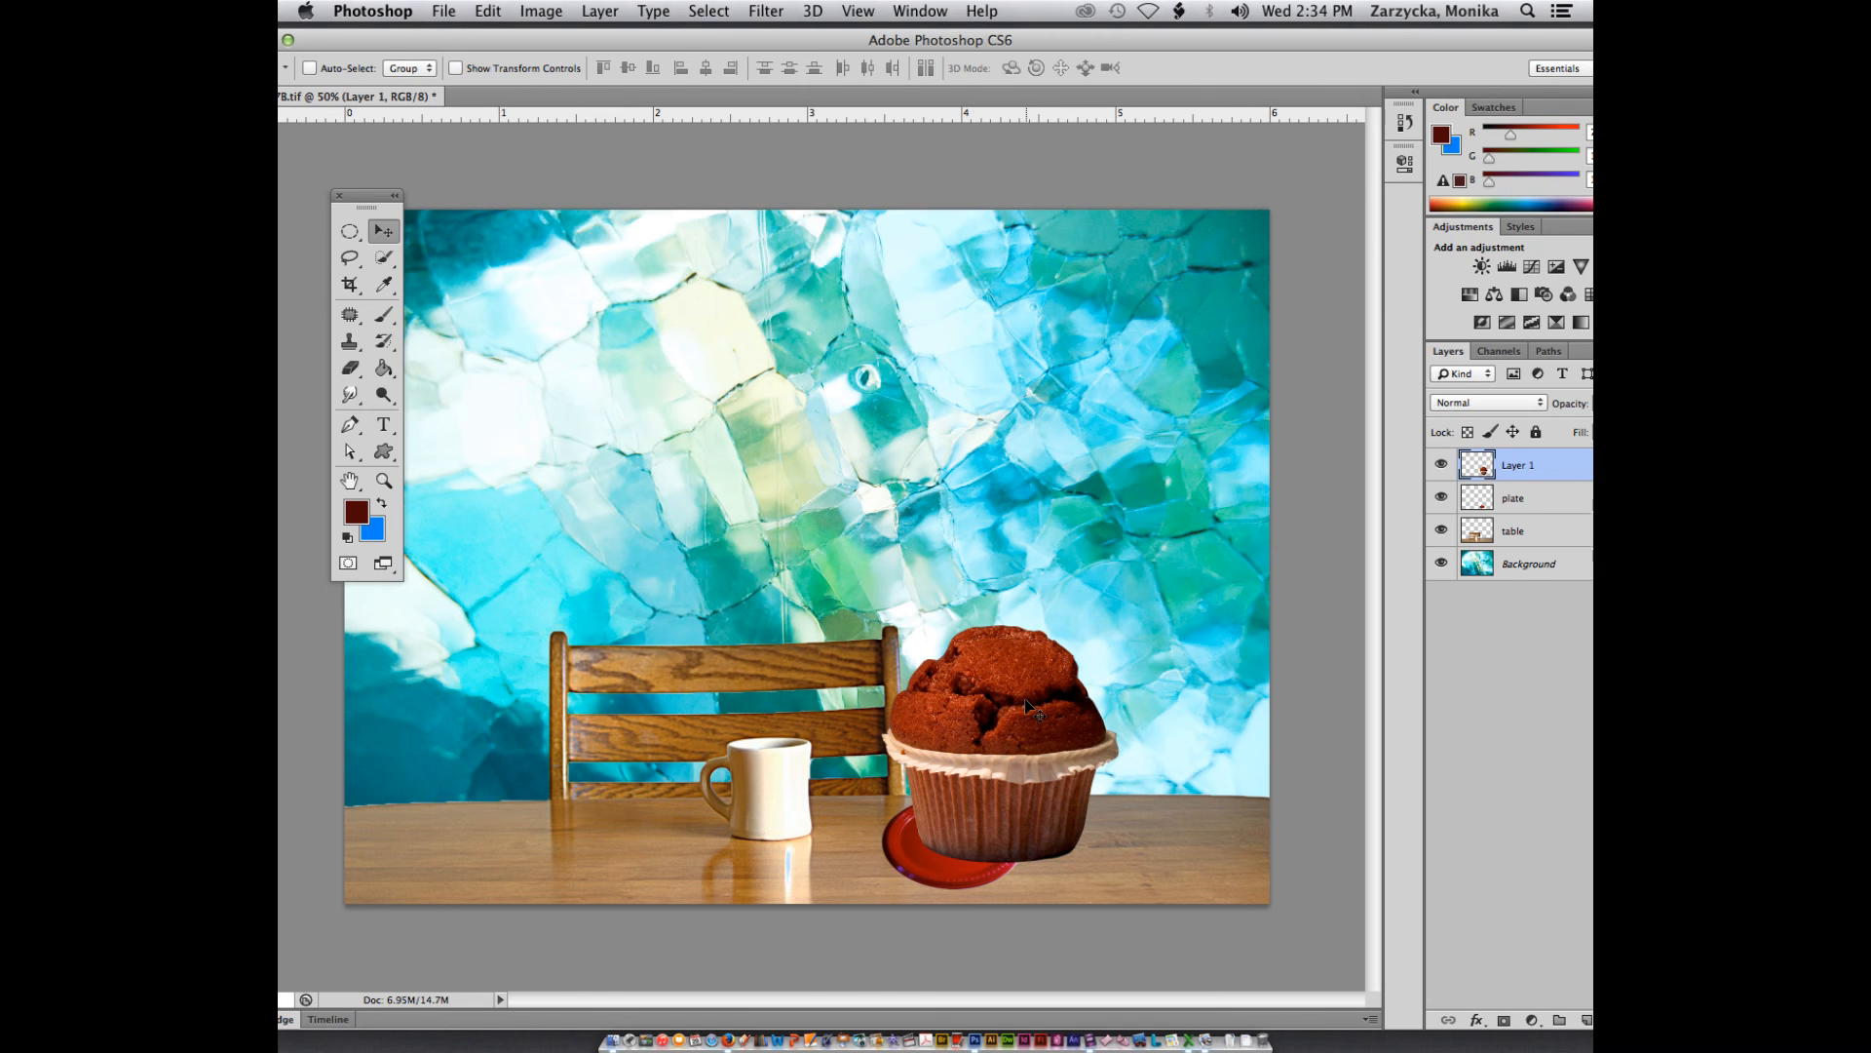
pyautogui.press('super+t')
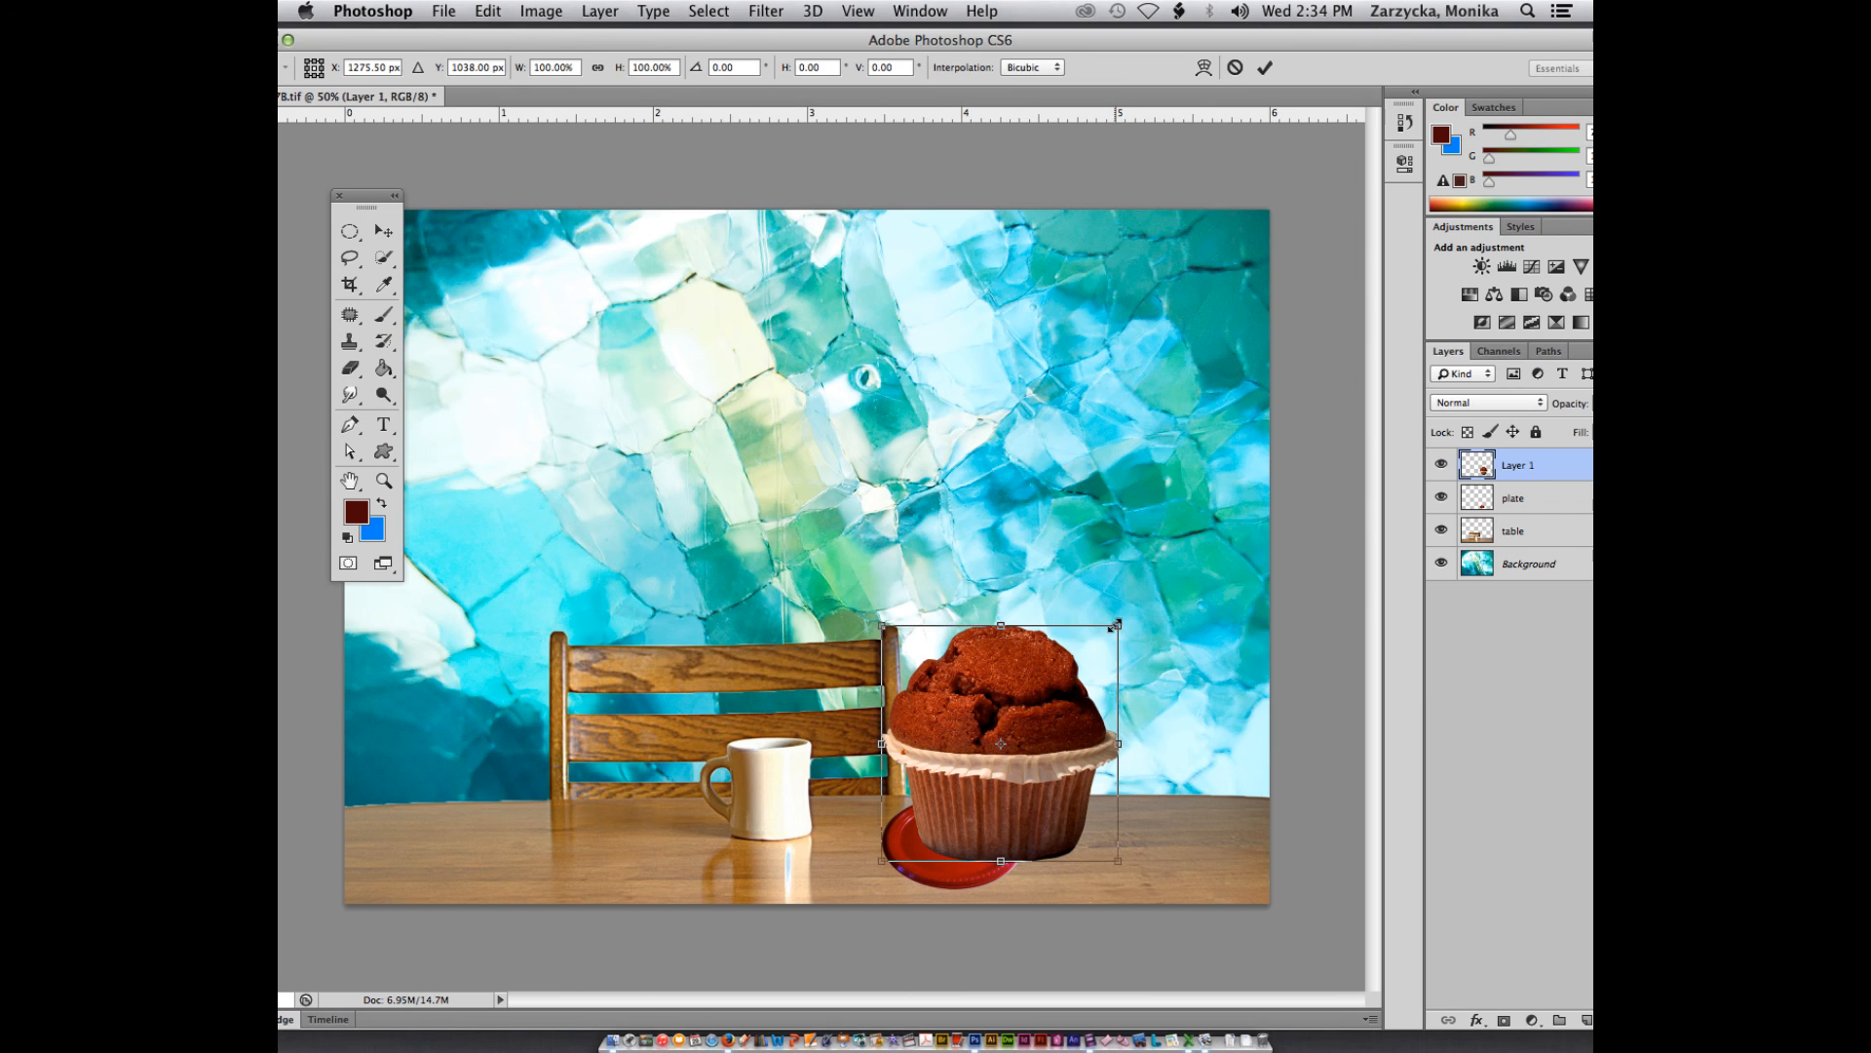
pyautogui.moveTo(1094, 641); pyautogui.dragTo(934, 805)
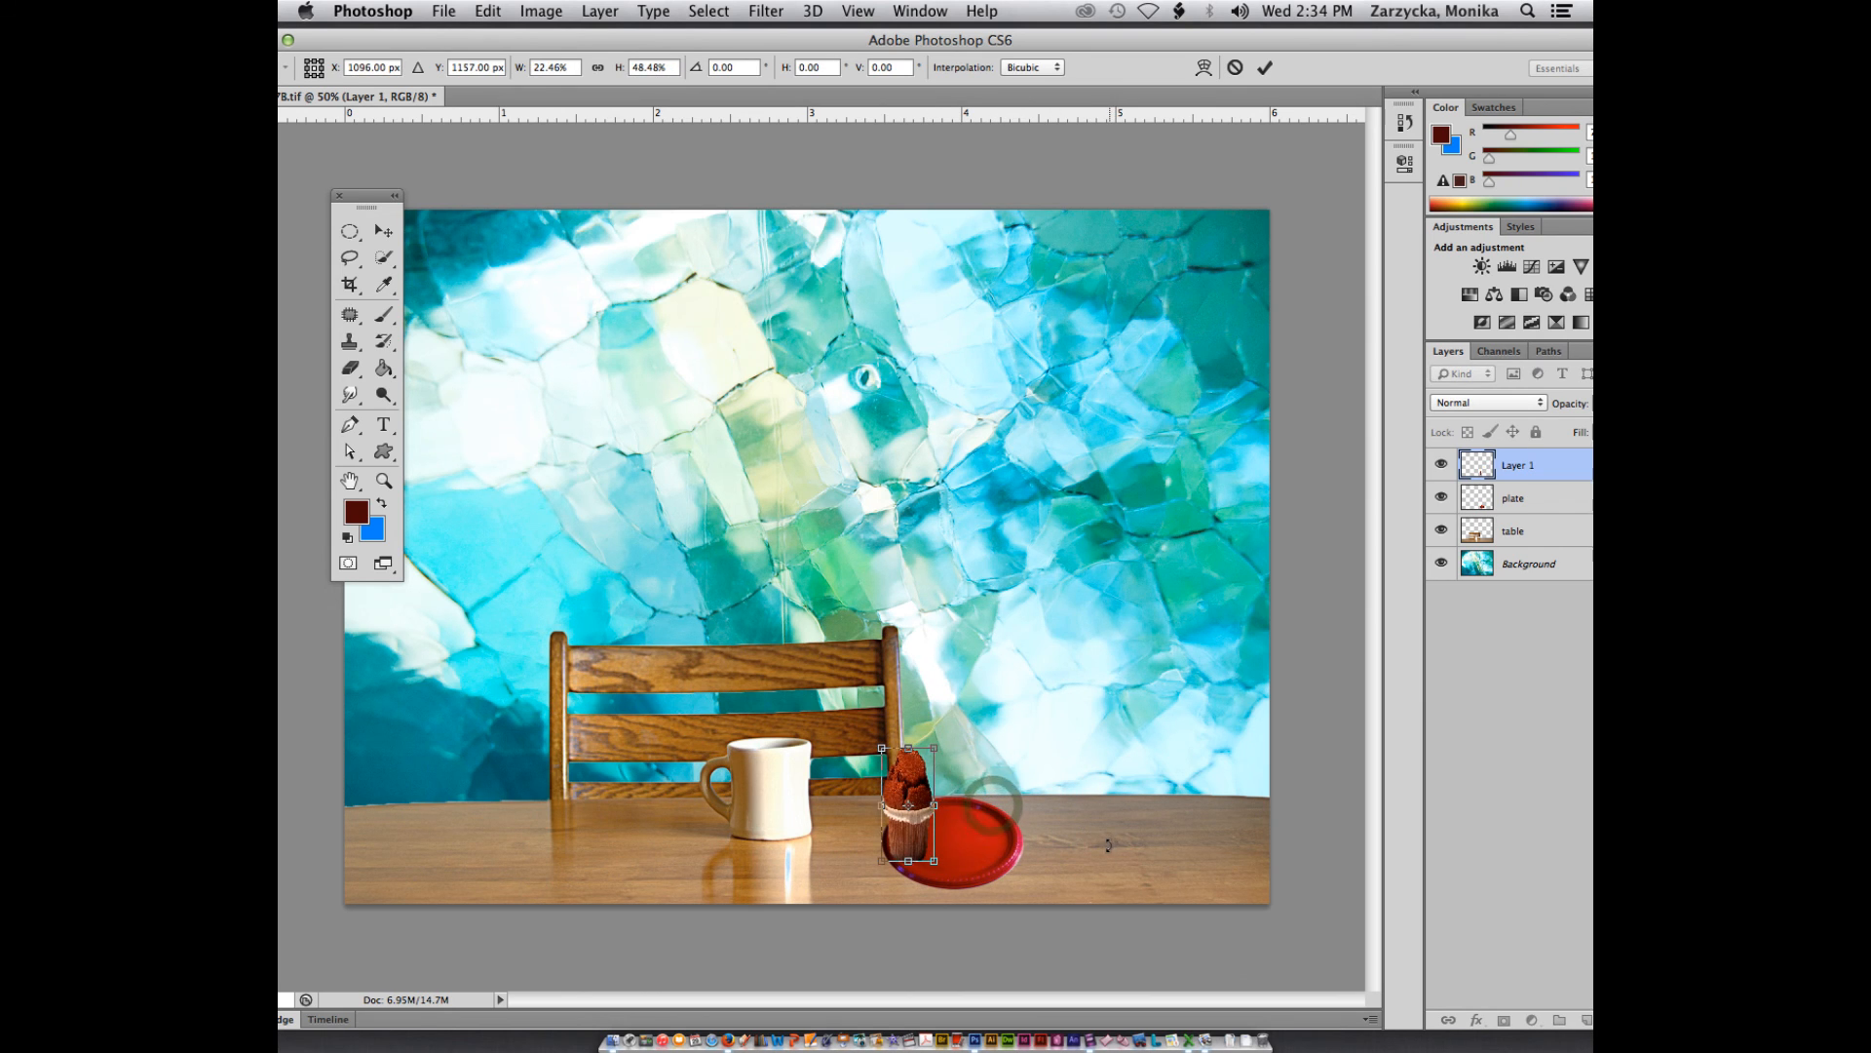
pyautogui.press('super+z')
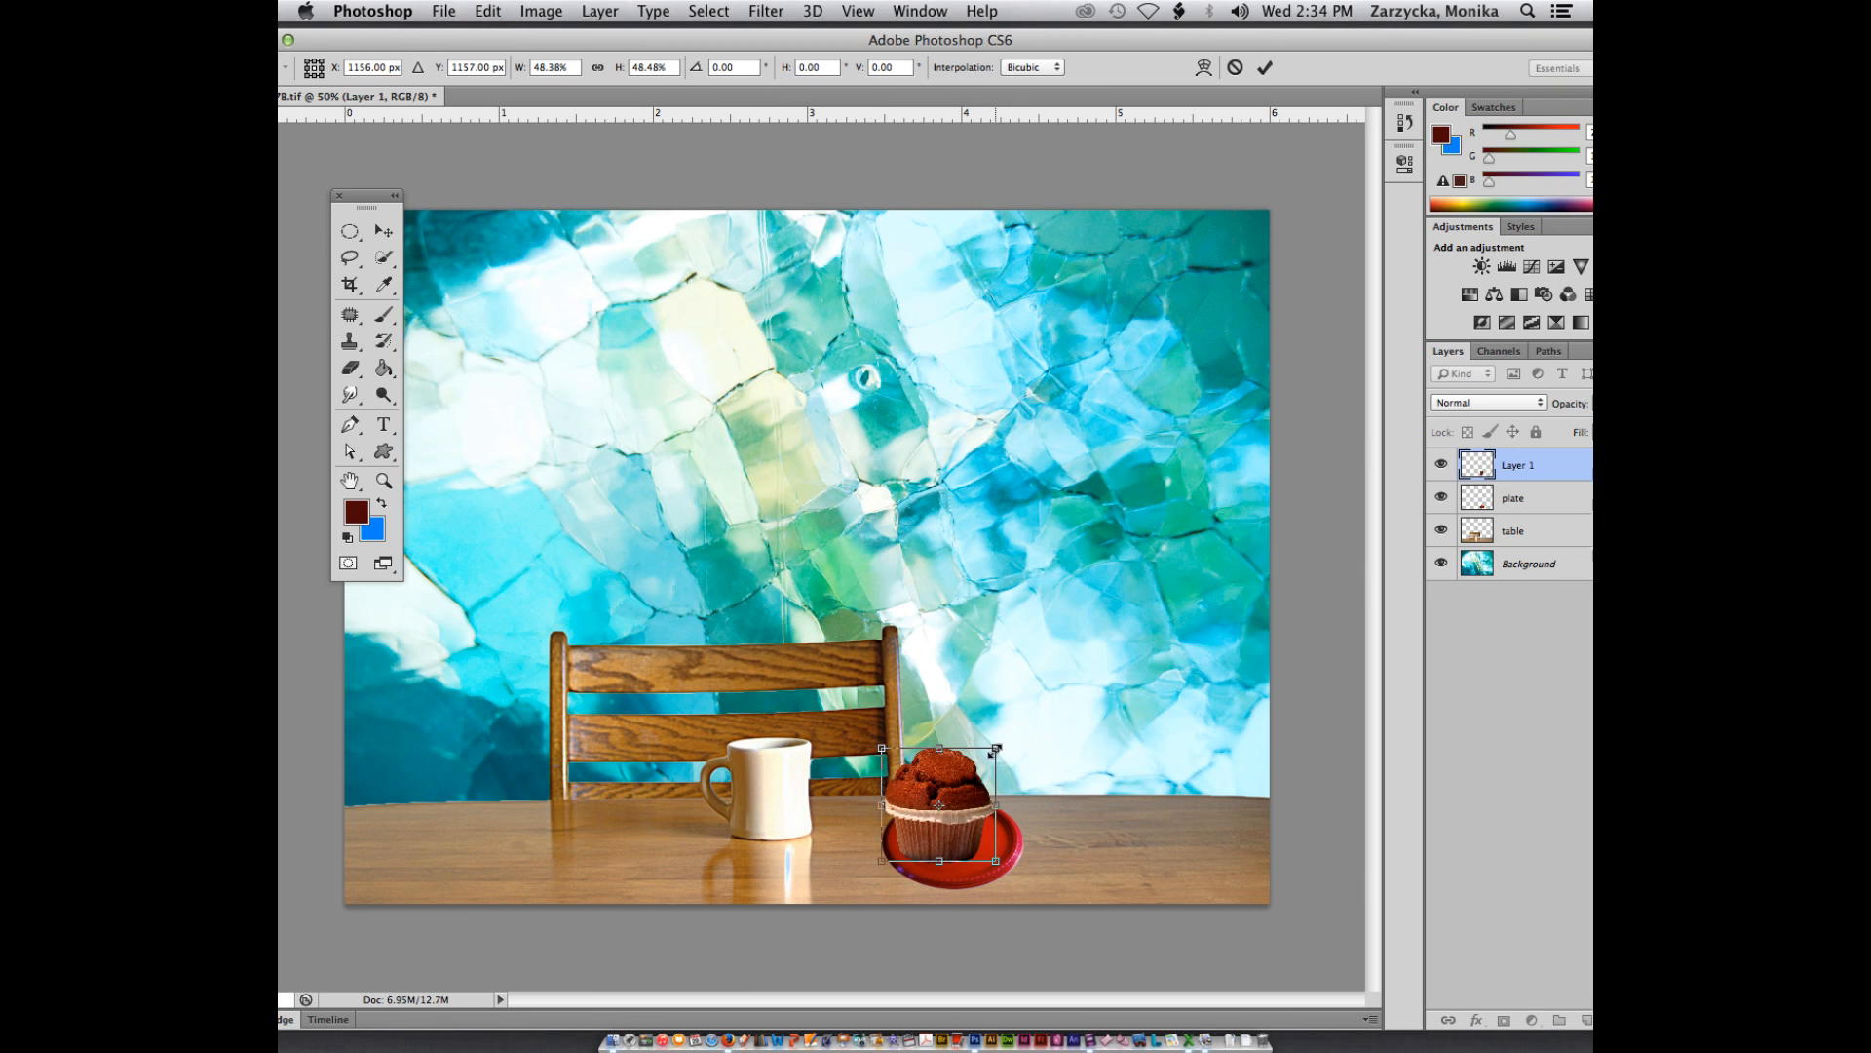
pyautogui.moveTo(995, 749); pyautogui.dragTo(950, 794)
pyautogui.press('Return')
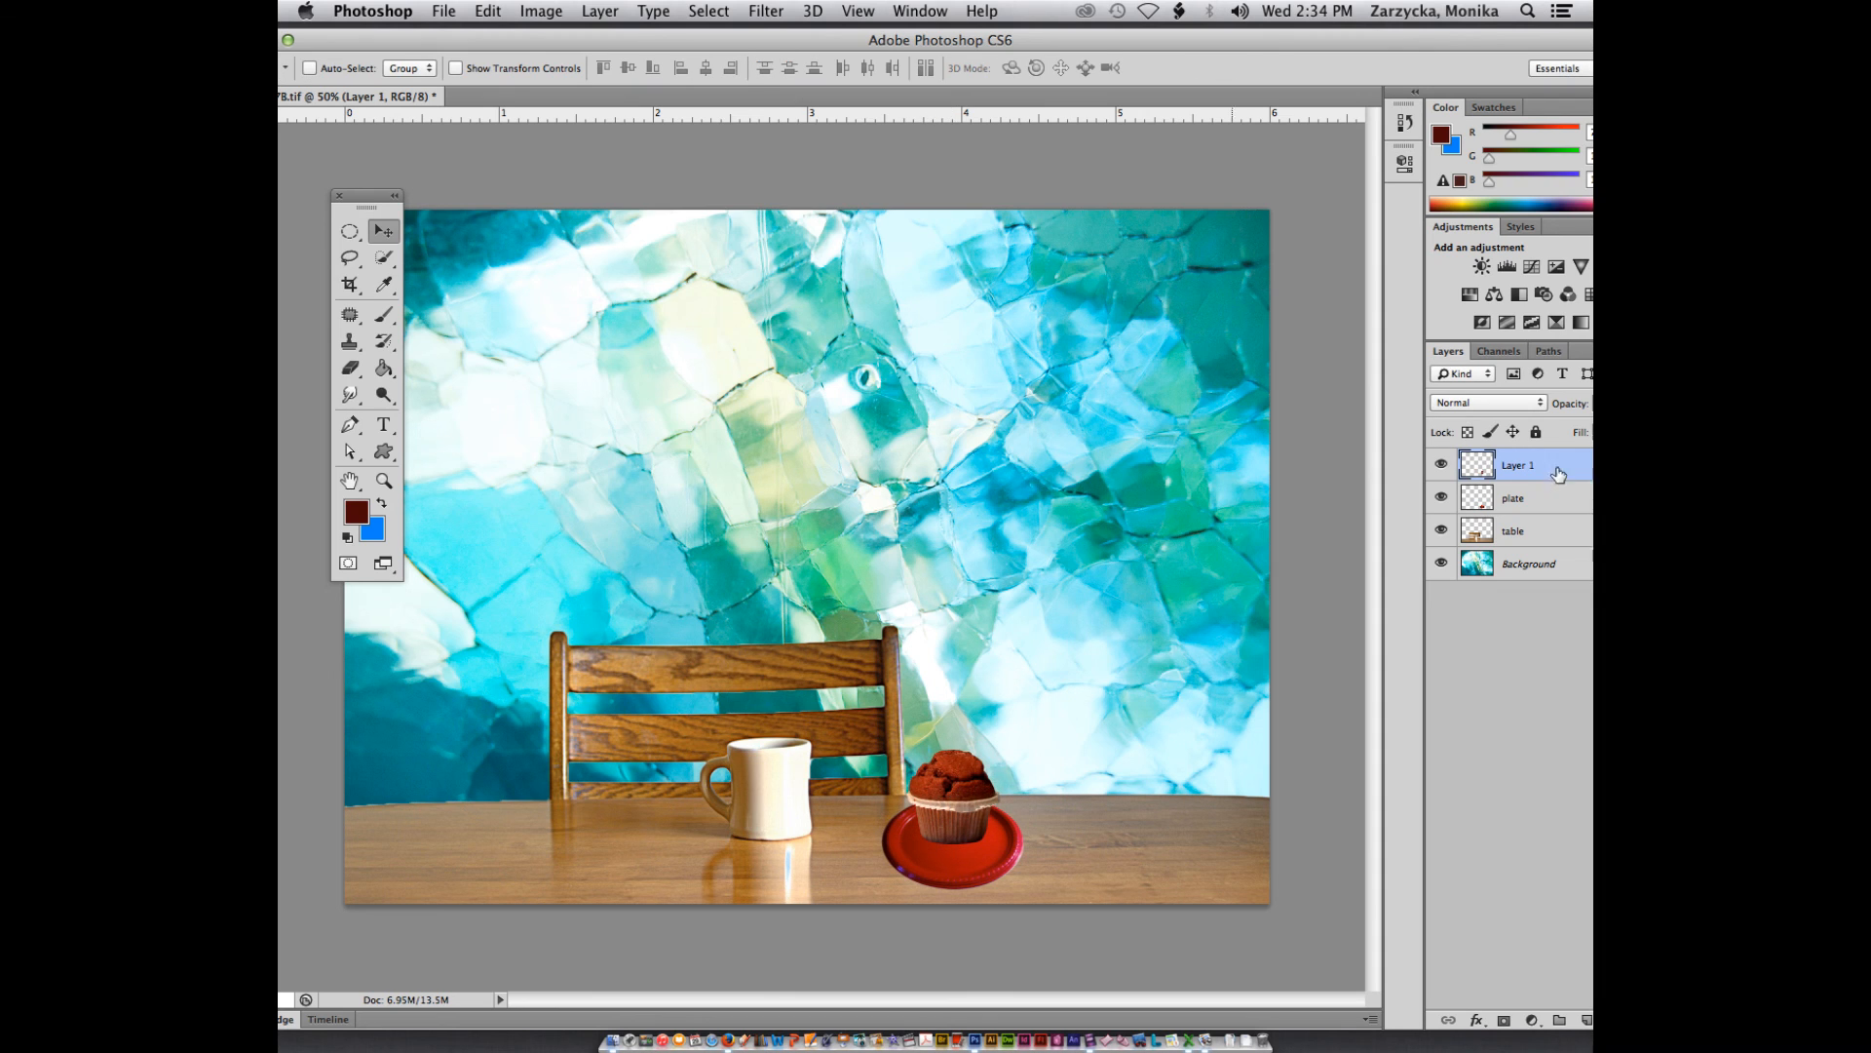
# Step: Rename the cupcake's layer as cupcake
pyautogui.moveTo(1354, 45); pyautogui.dragTo(1289, 44)
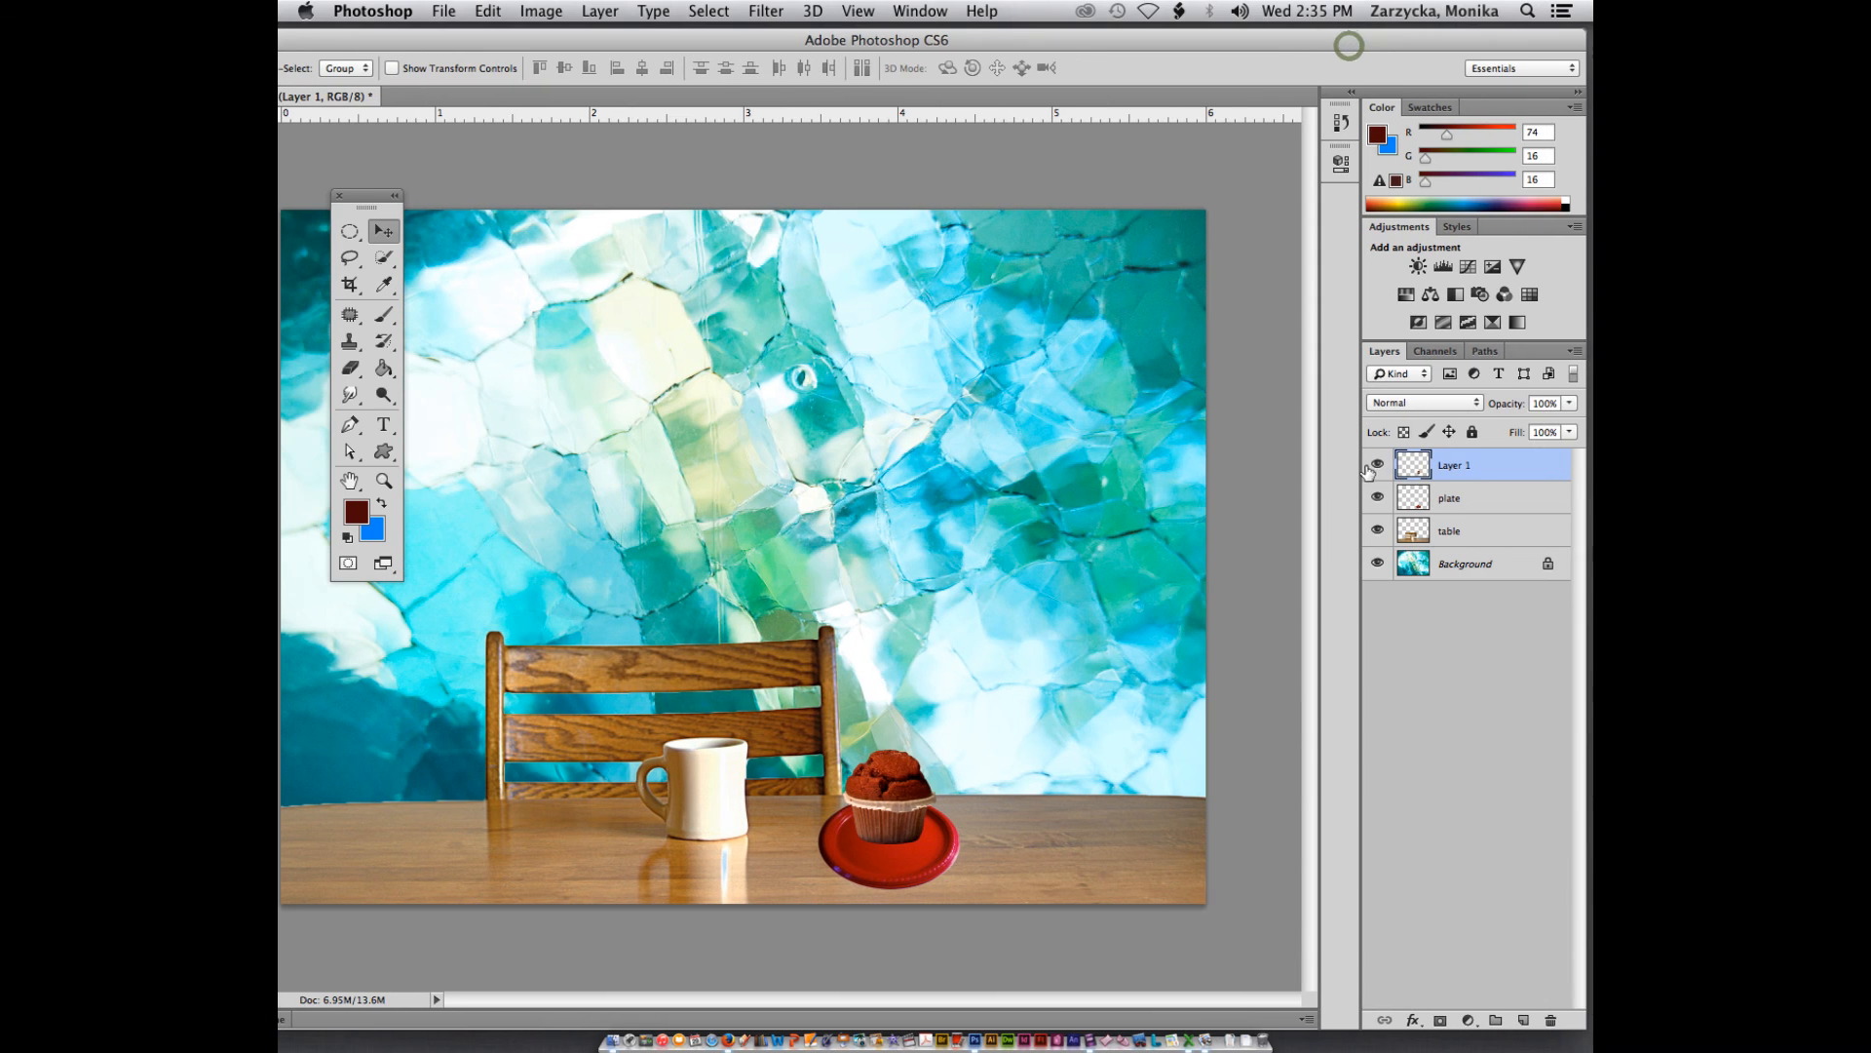
pyautogui.doubleClick(1450, 466)
pyautogui.click(1423, 648)
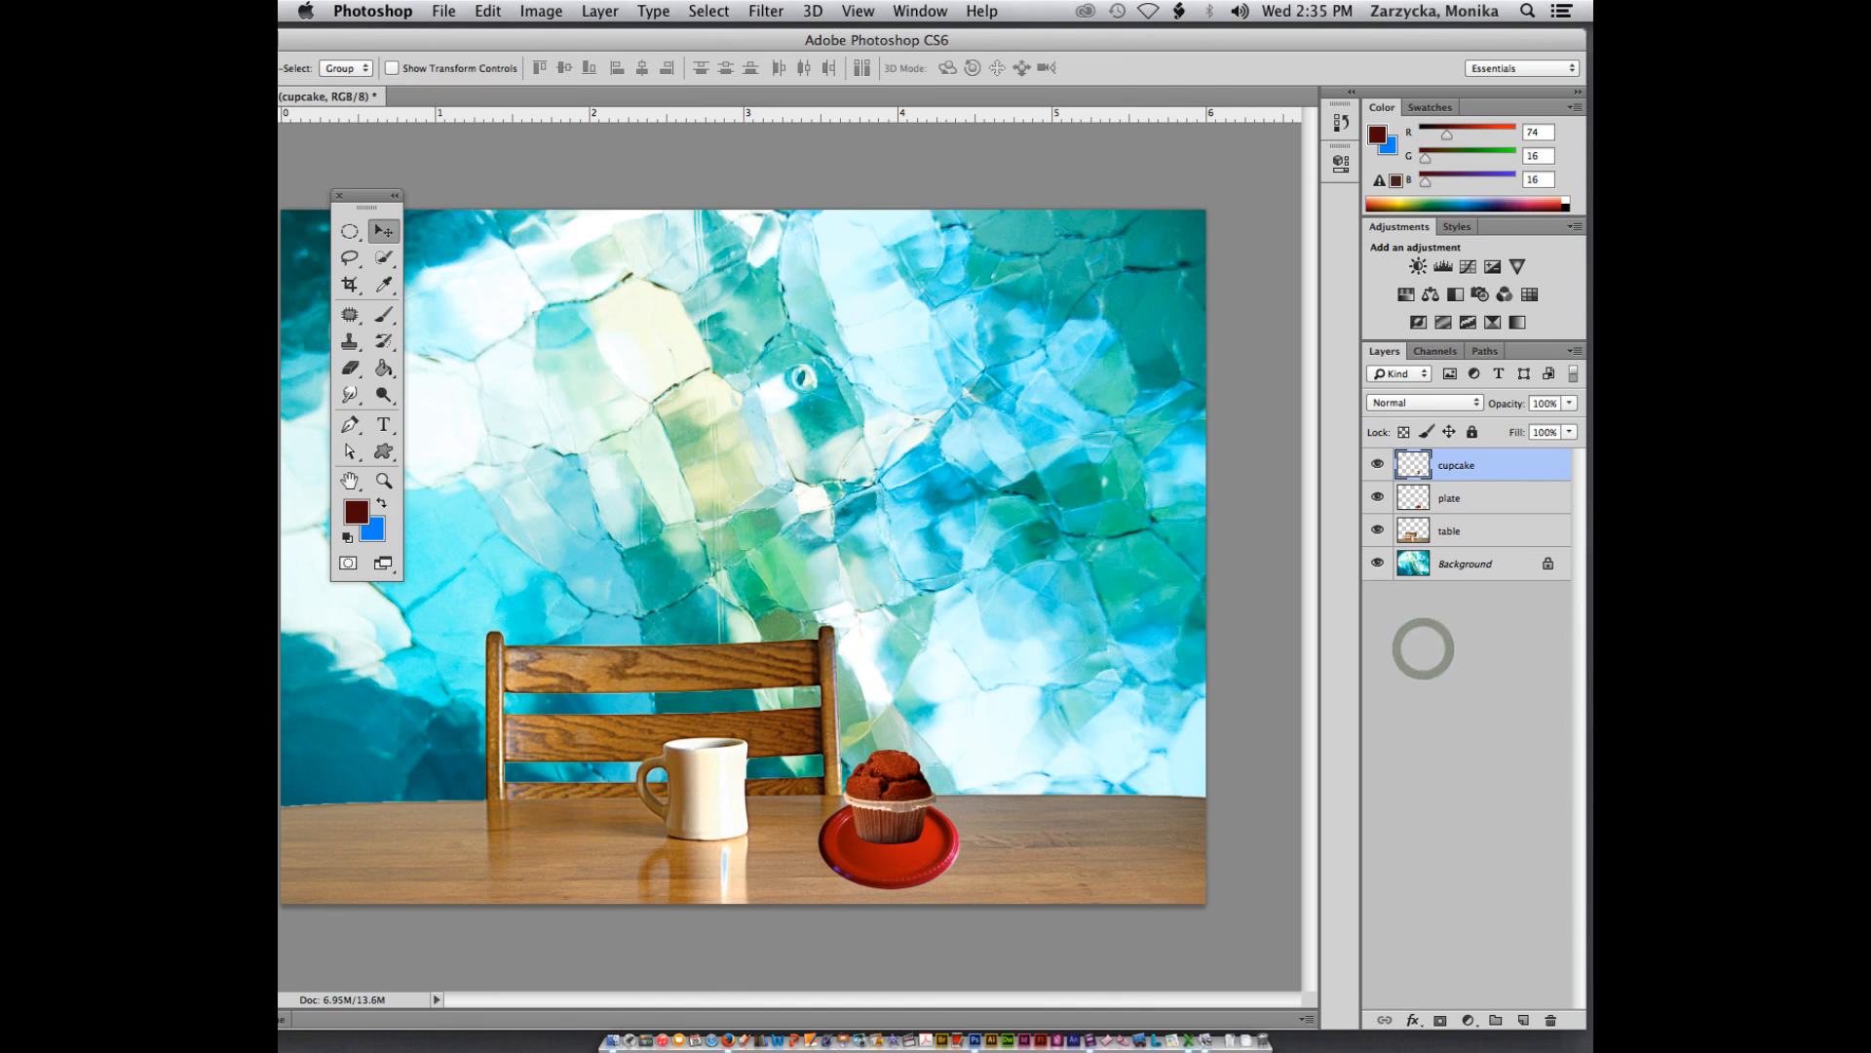